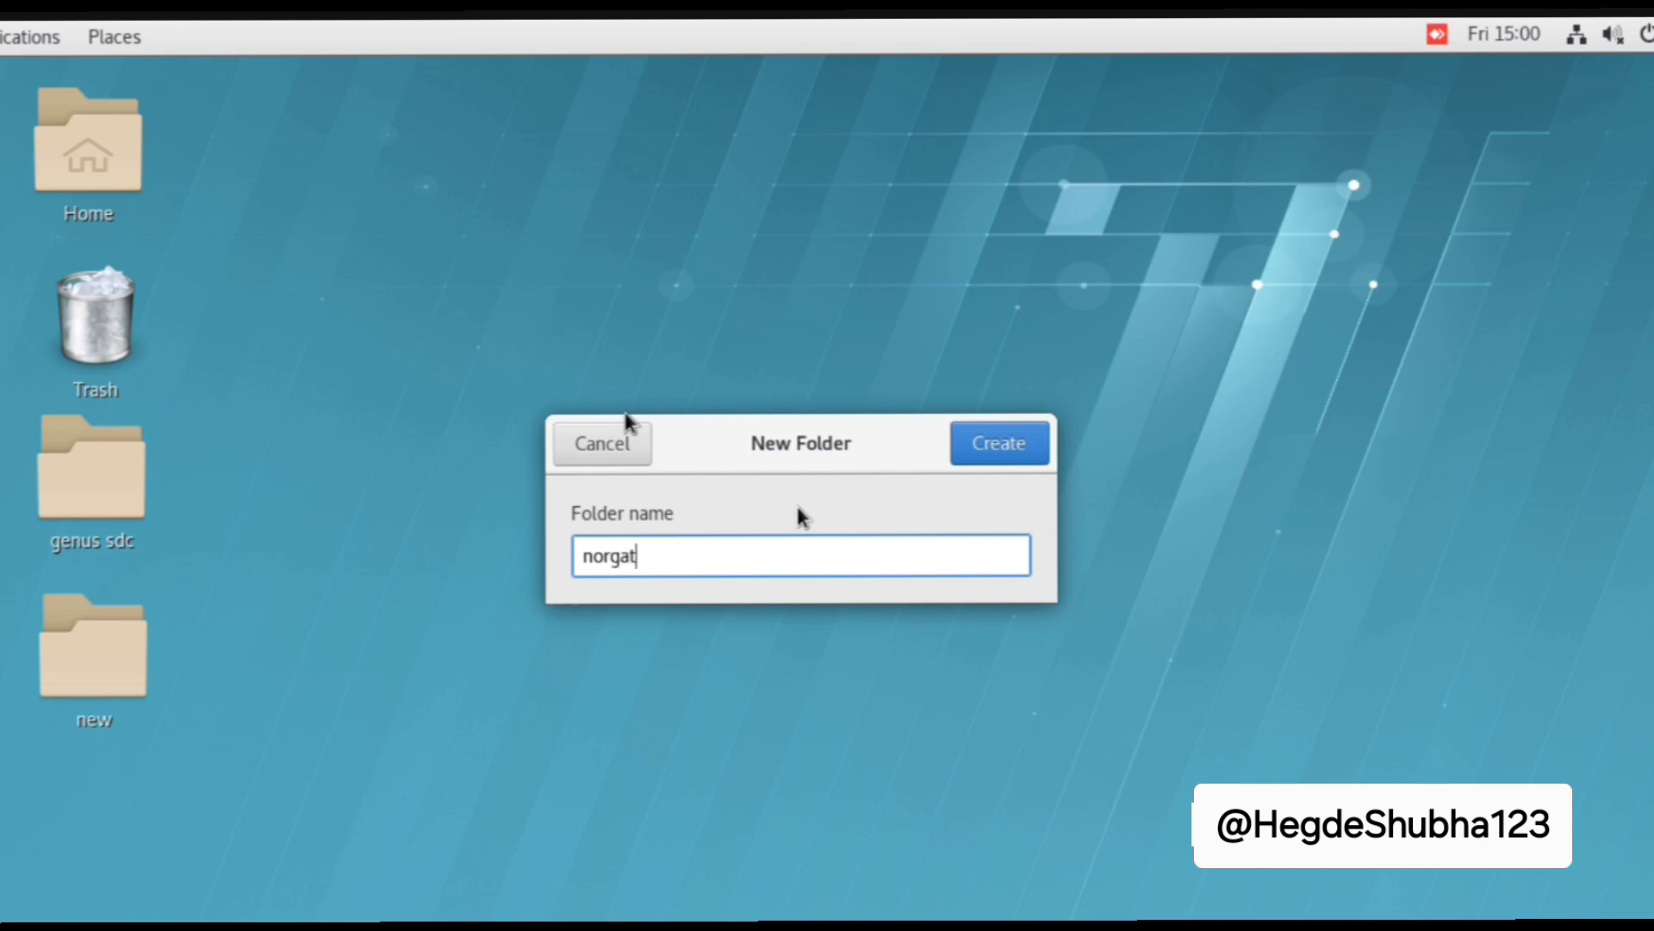
# Step: Create the norgate folder on the desktop and open a terminal inside it
pyautogui.click(995, 444)
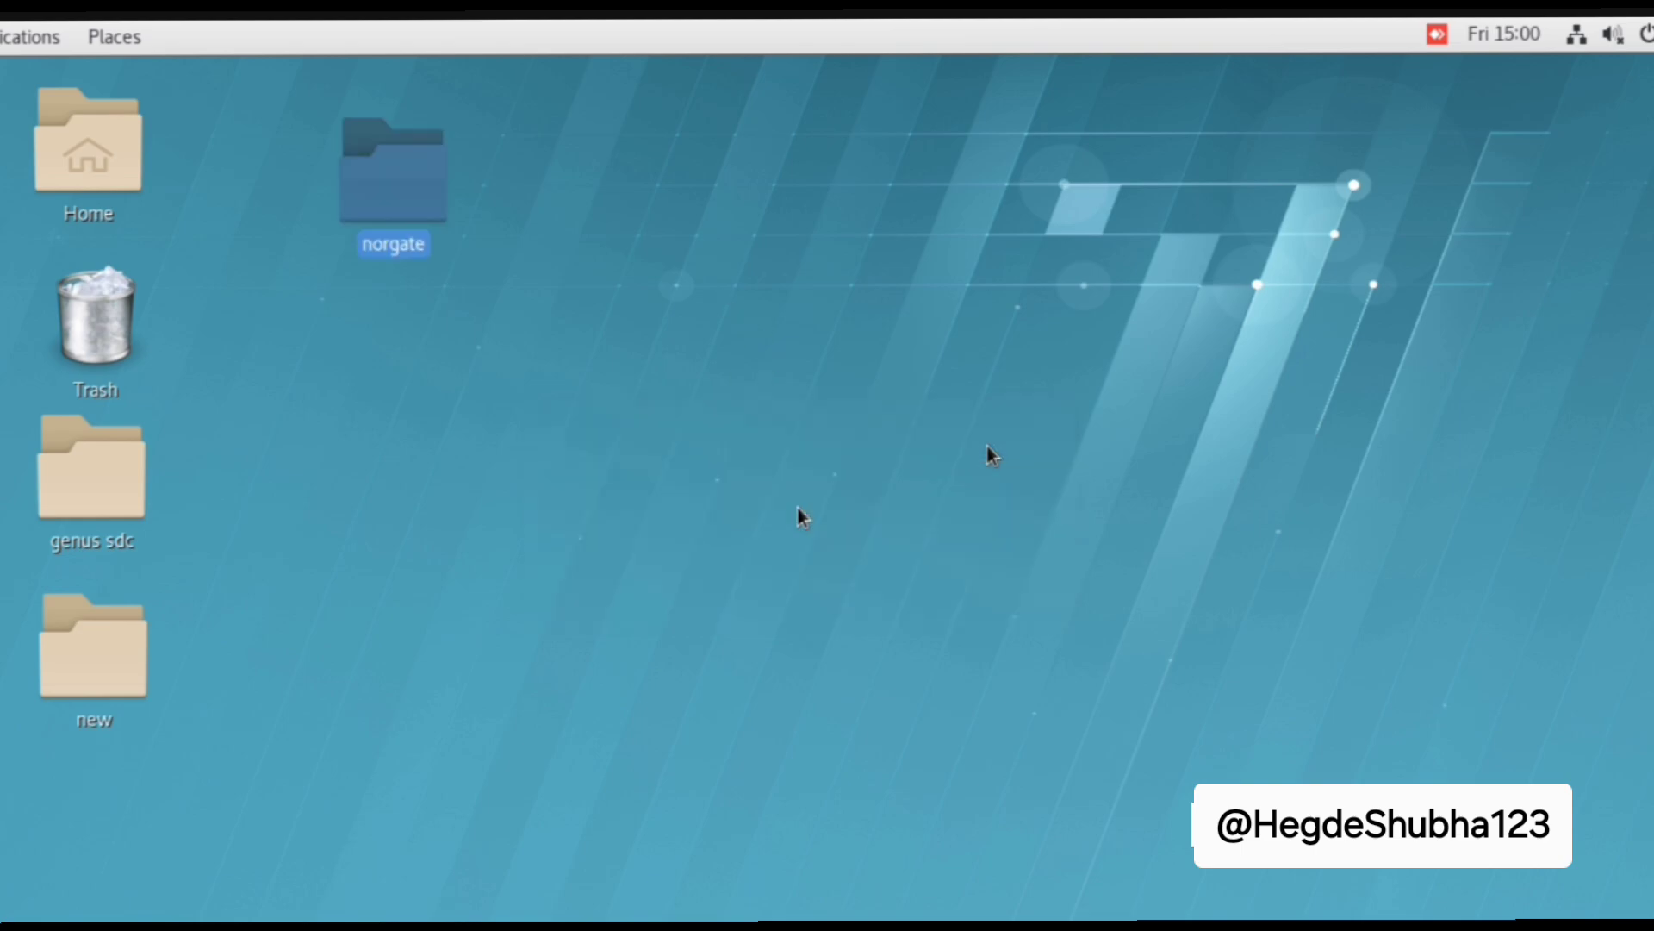
pyautogui.doubleClick(400, 207)
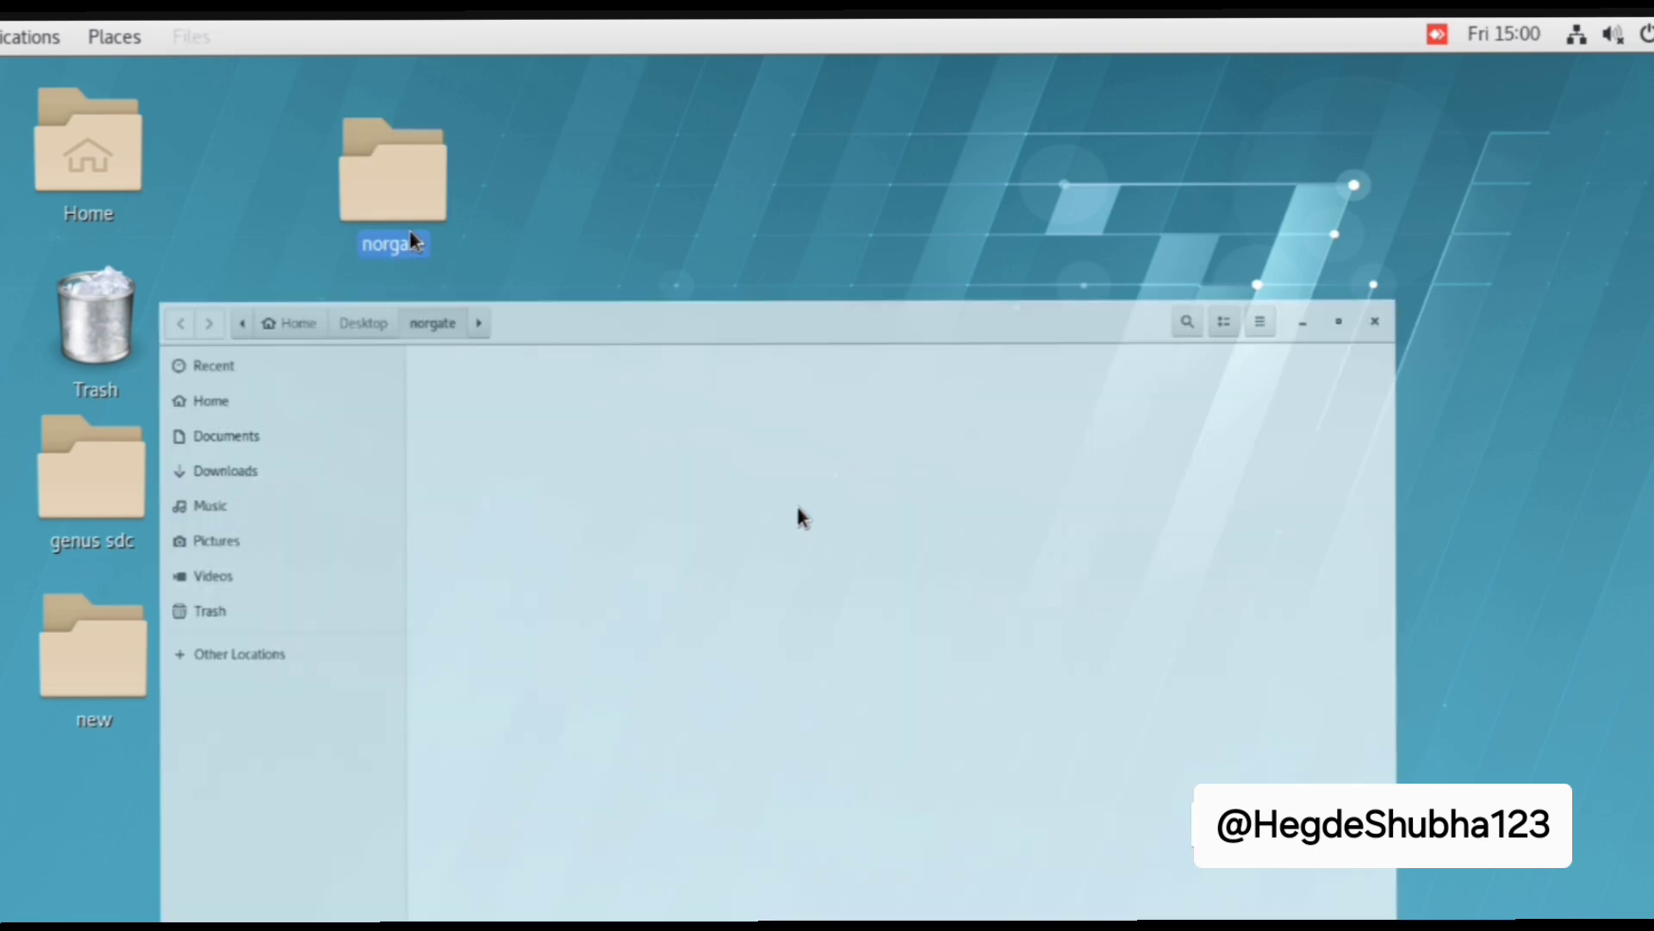
pyautogui.rightClick(702, 354)
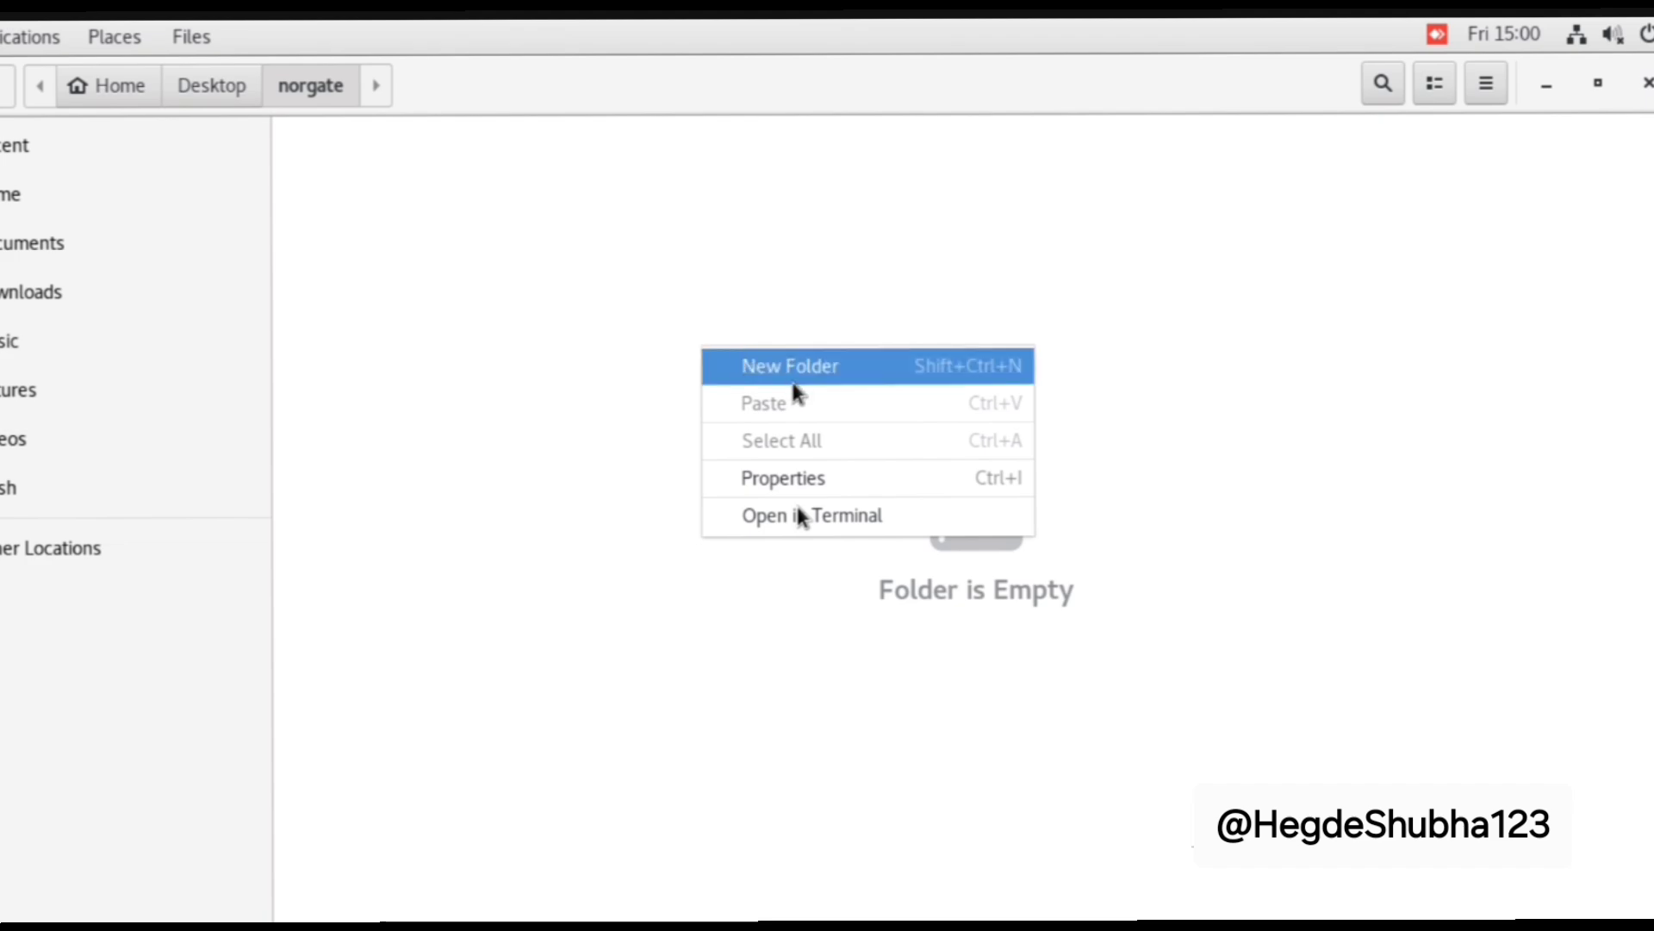
pyautogui.click(799, 515)
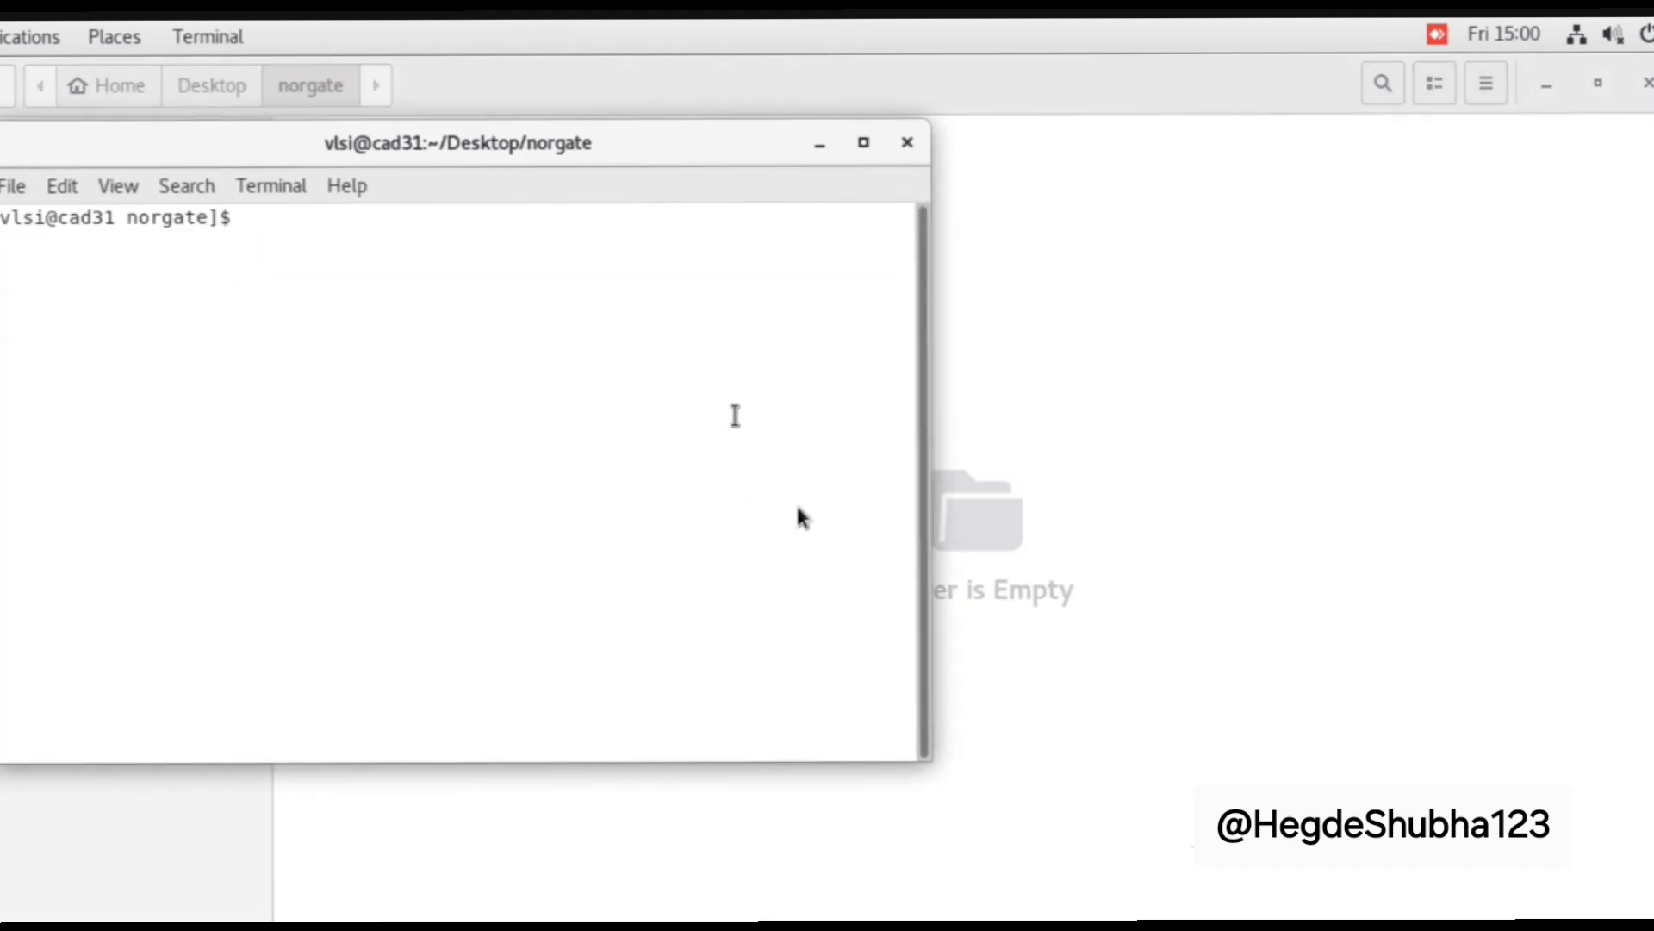
# Step: Launch virtuoso from a csh shell whose environment is set by sourcing /home/install/cshrc
pyautogui.write('csh')
pyautogui.press('Return')
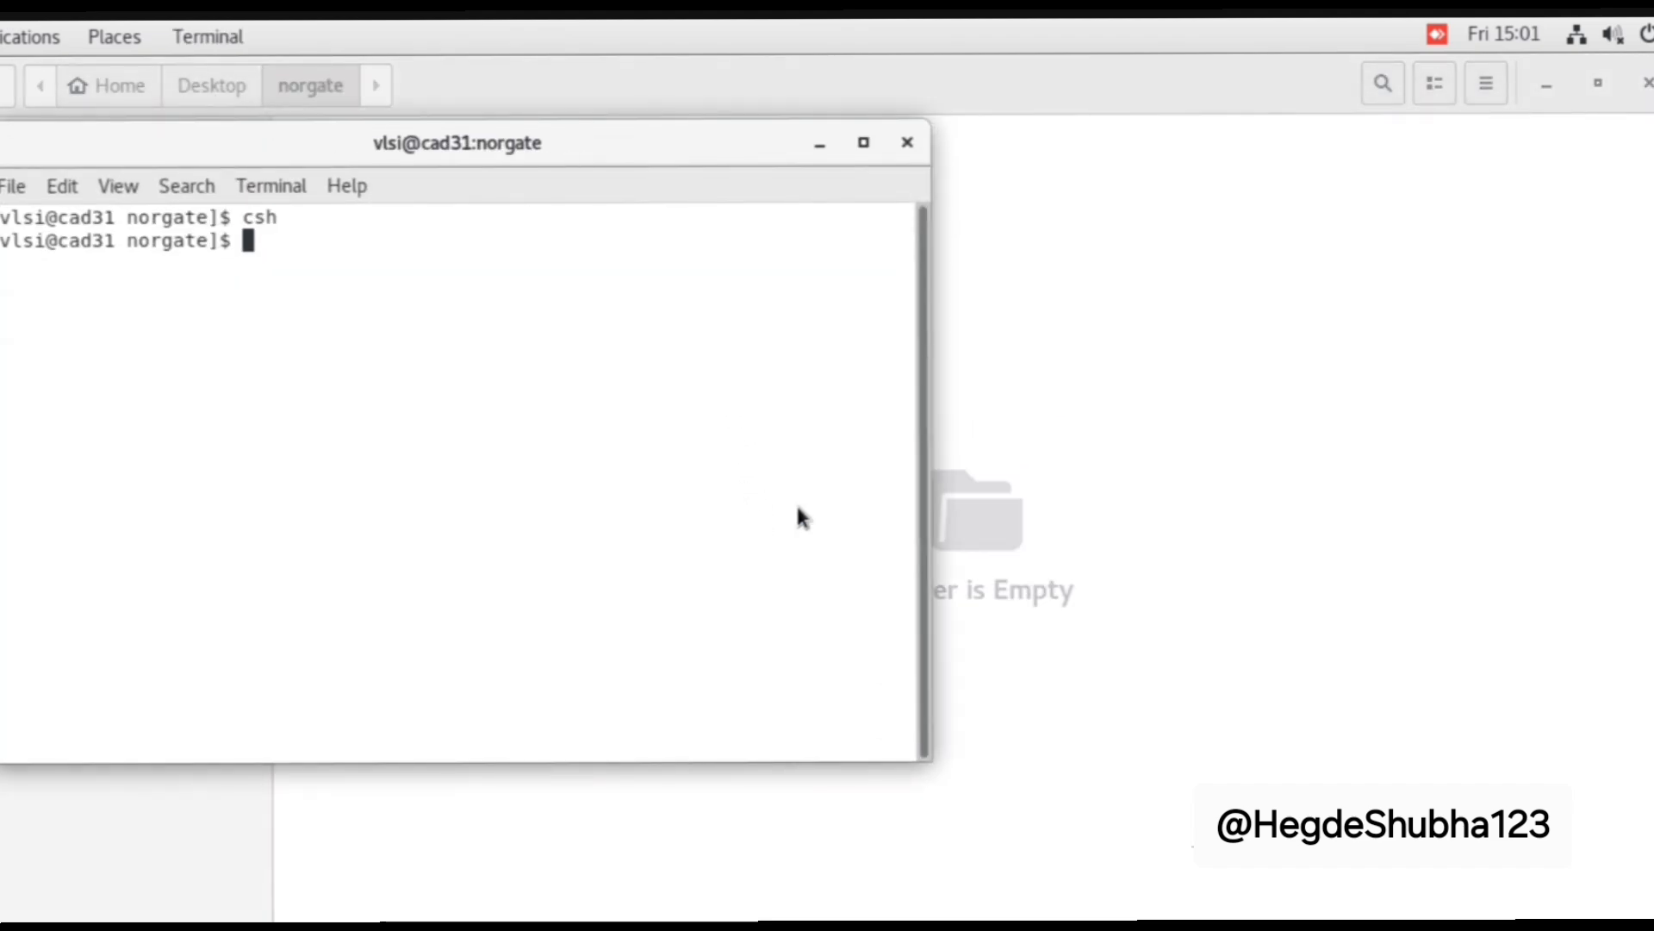
pyautogui.write('source /home/install/cshrc')
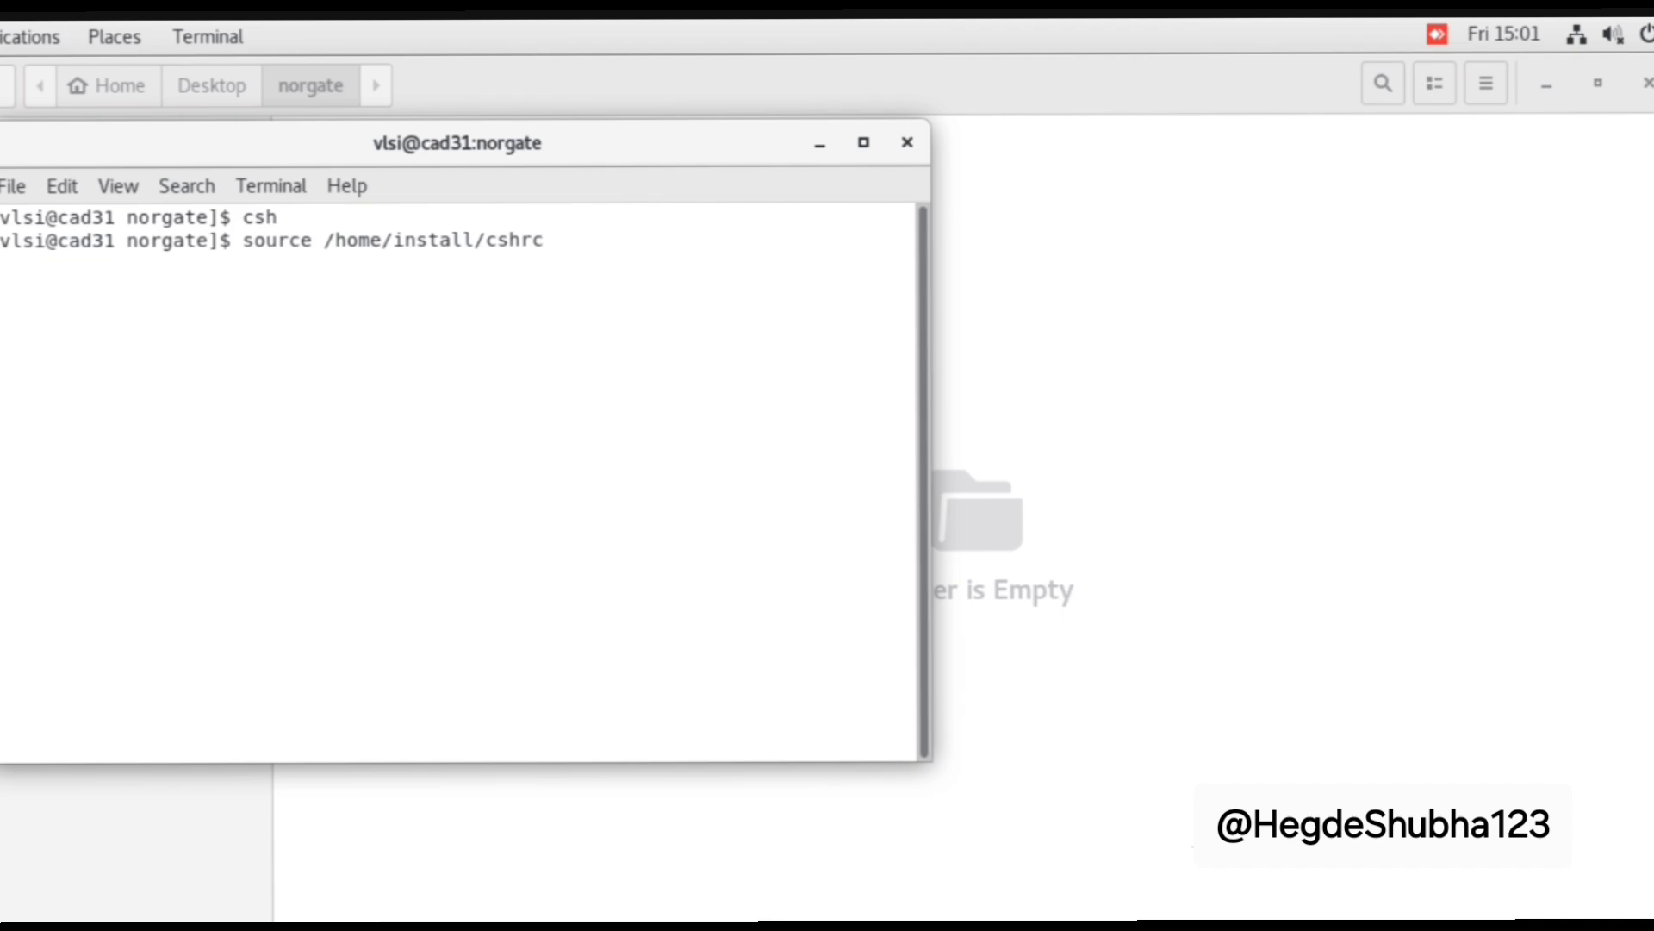
pyautogui.press('Return')
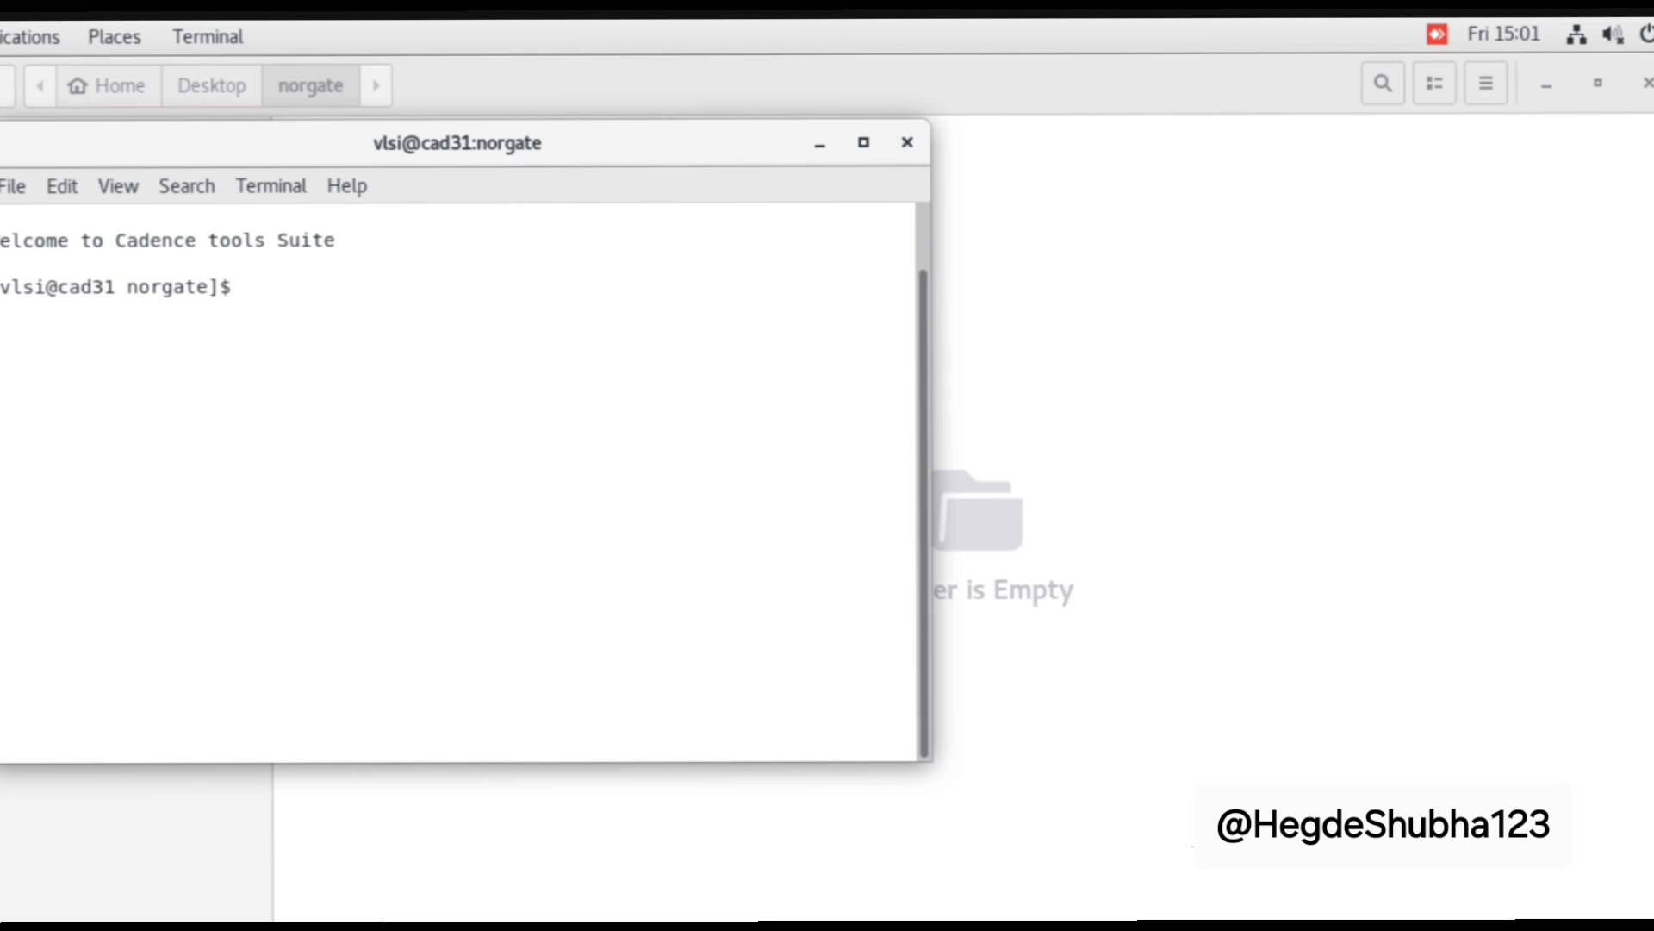
pyautogui.write('virtuoso')
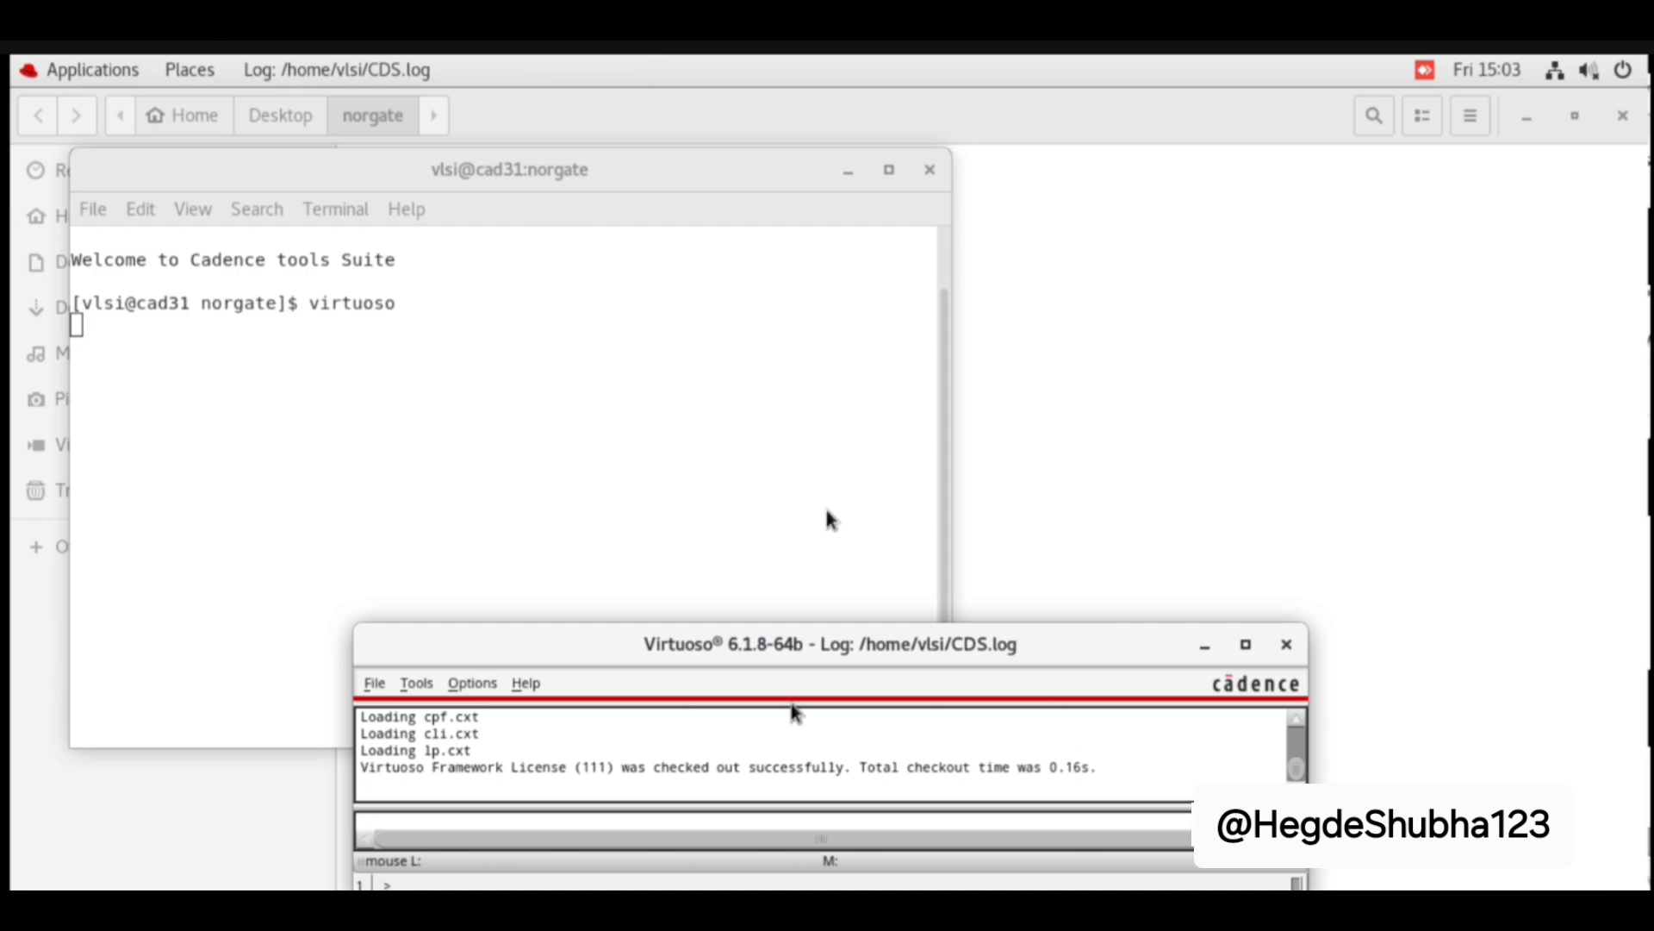
# Step: Create a new library named norgate attached to the existing technology library gpdk180
pyautogui.click(374, 684)
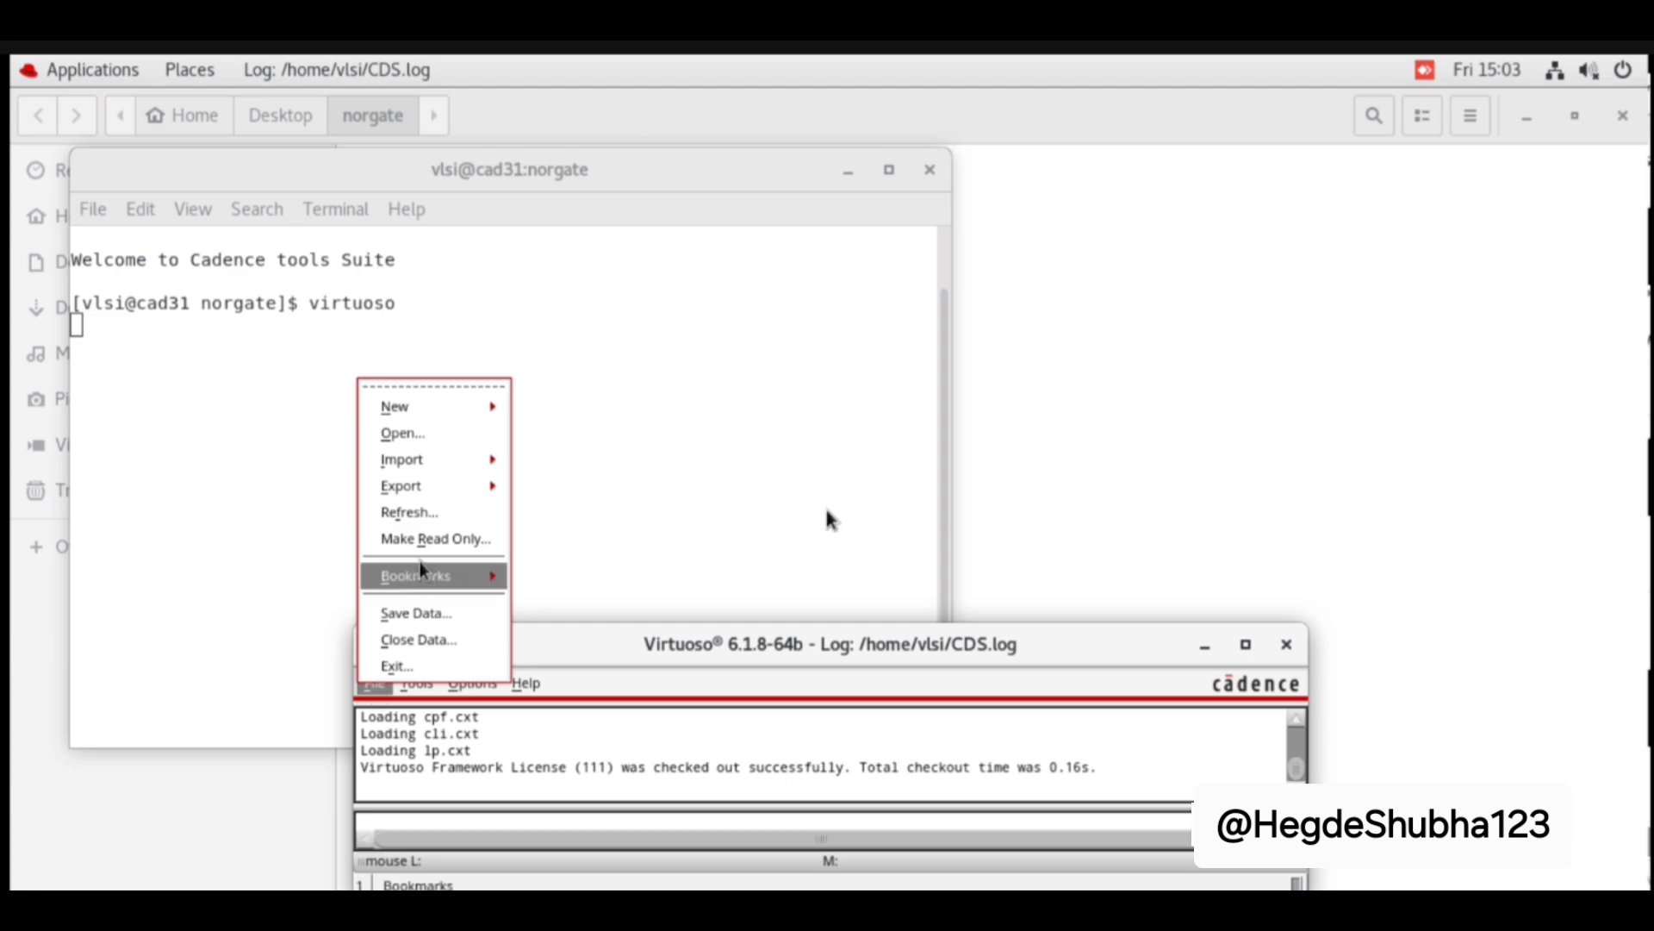
pyautogui.moveTo(453, 414)
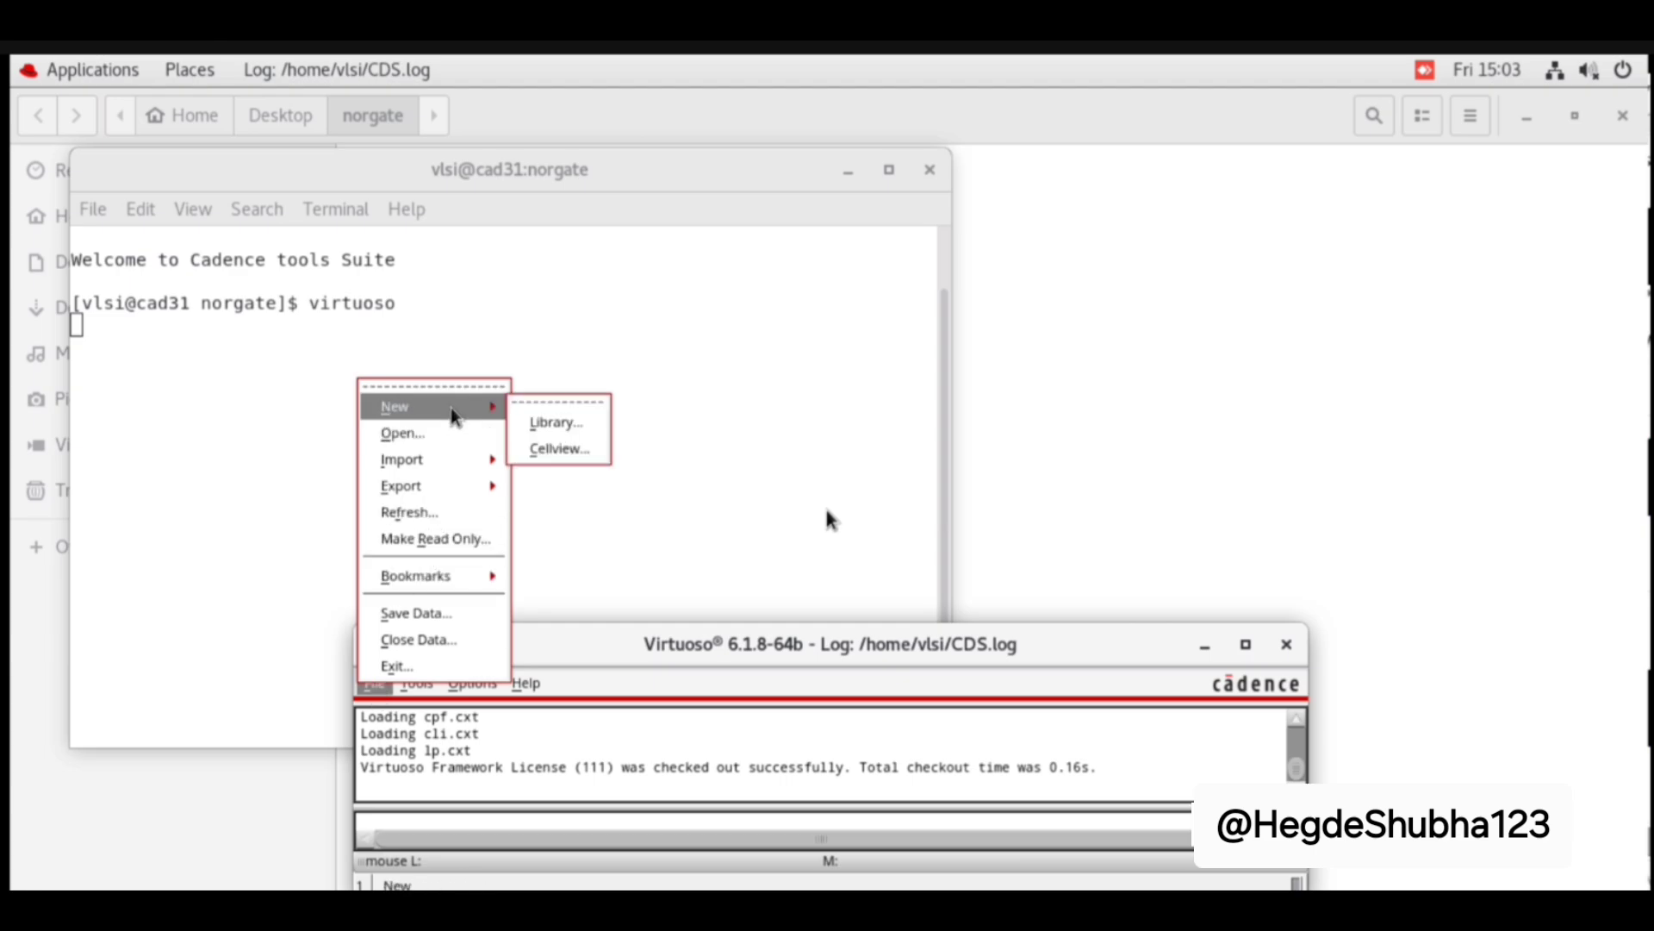
pyautogui.click(552, 423)
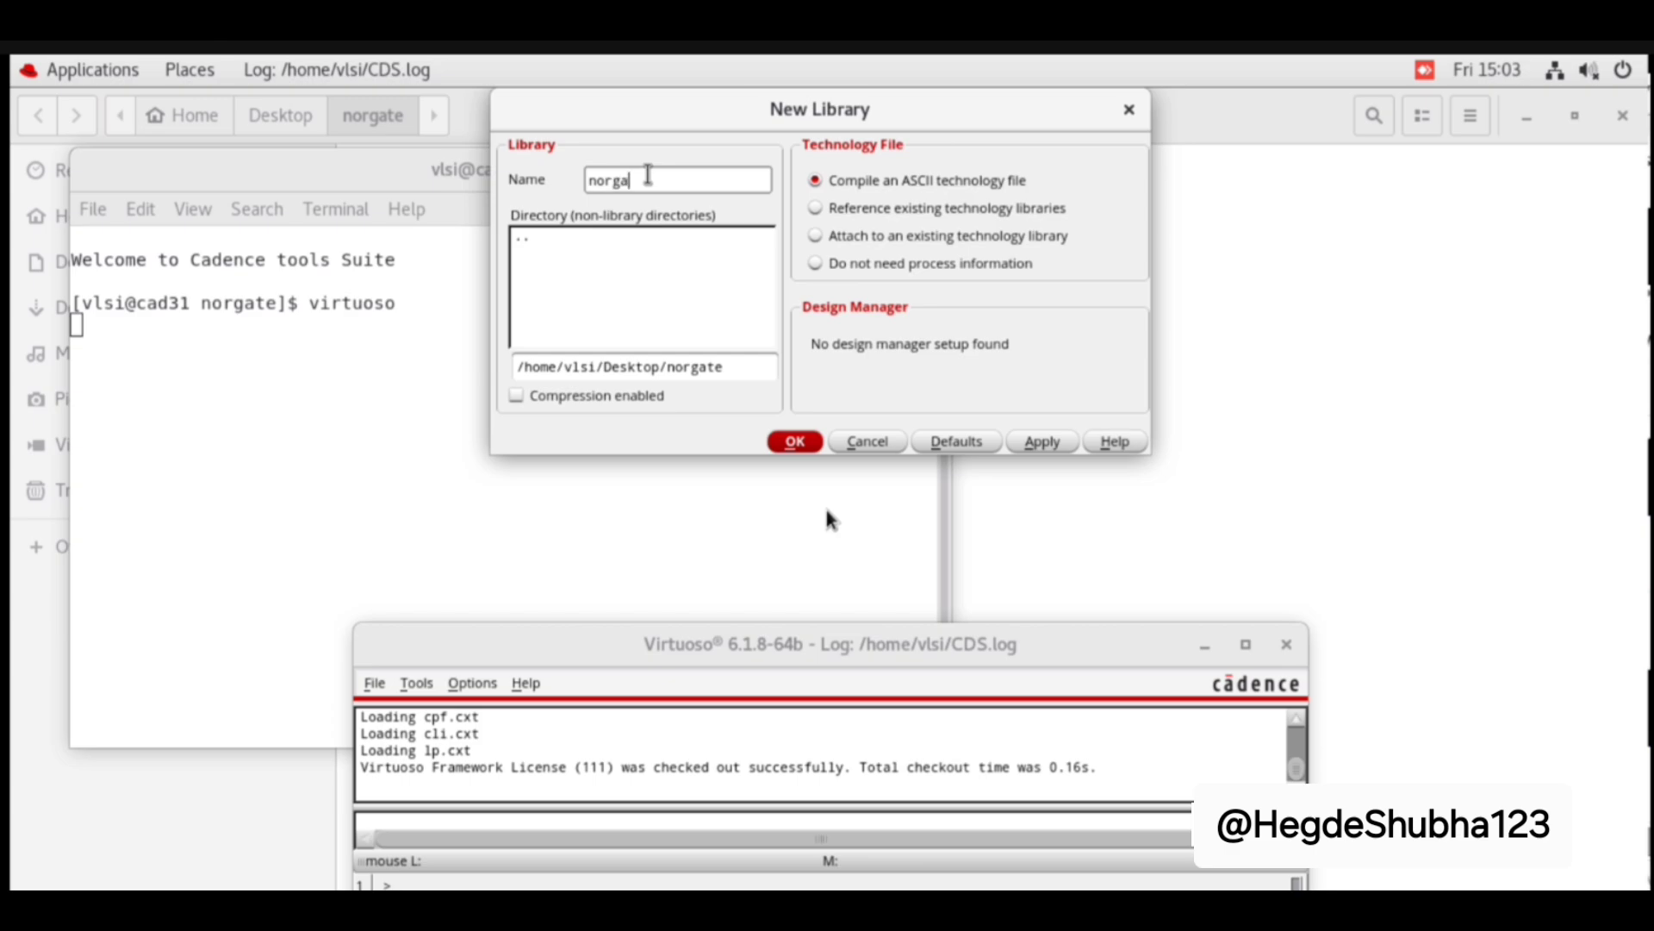
pyautogui.click(816, 238)
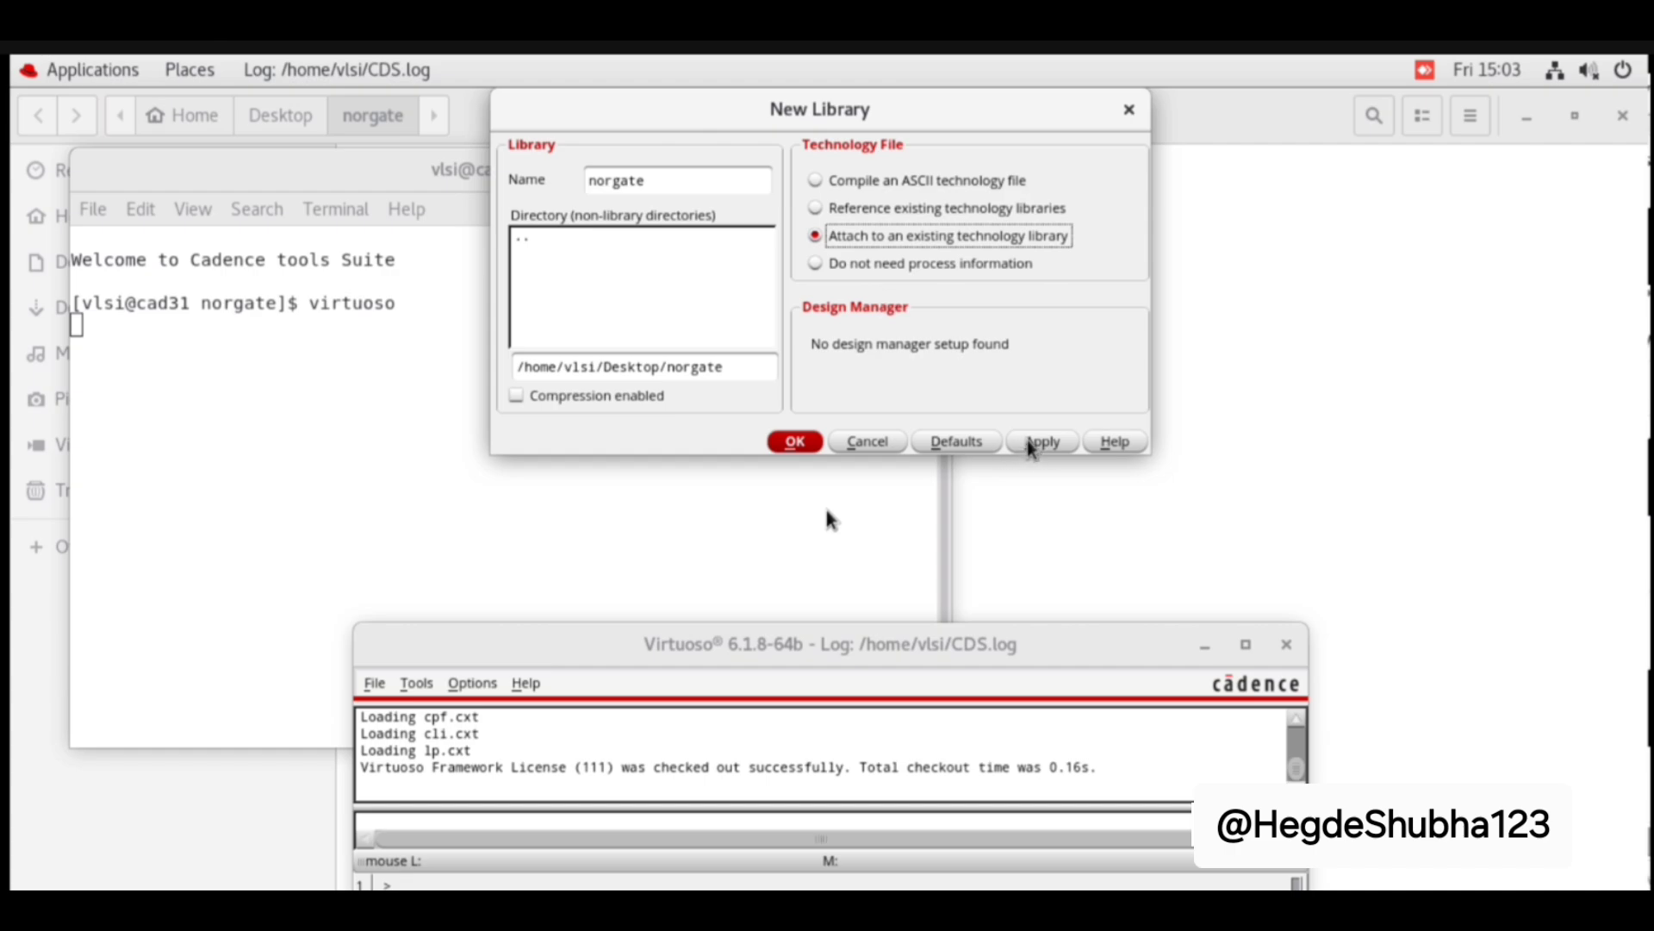
pyautogui.click(793, 441)
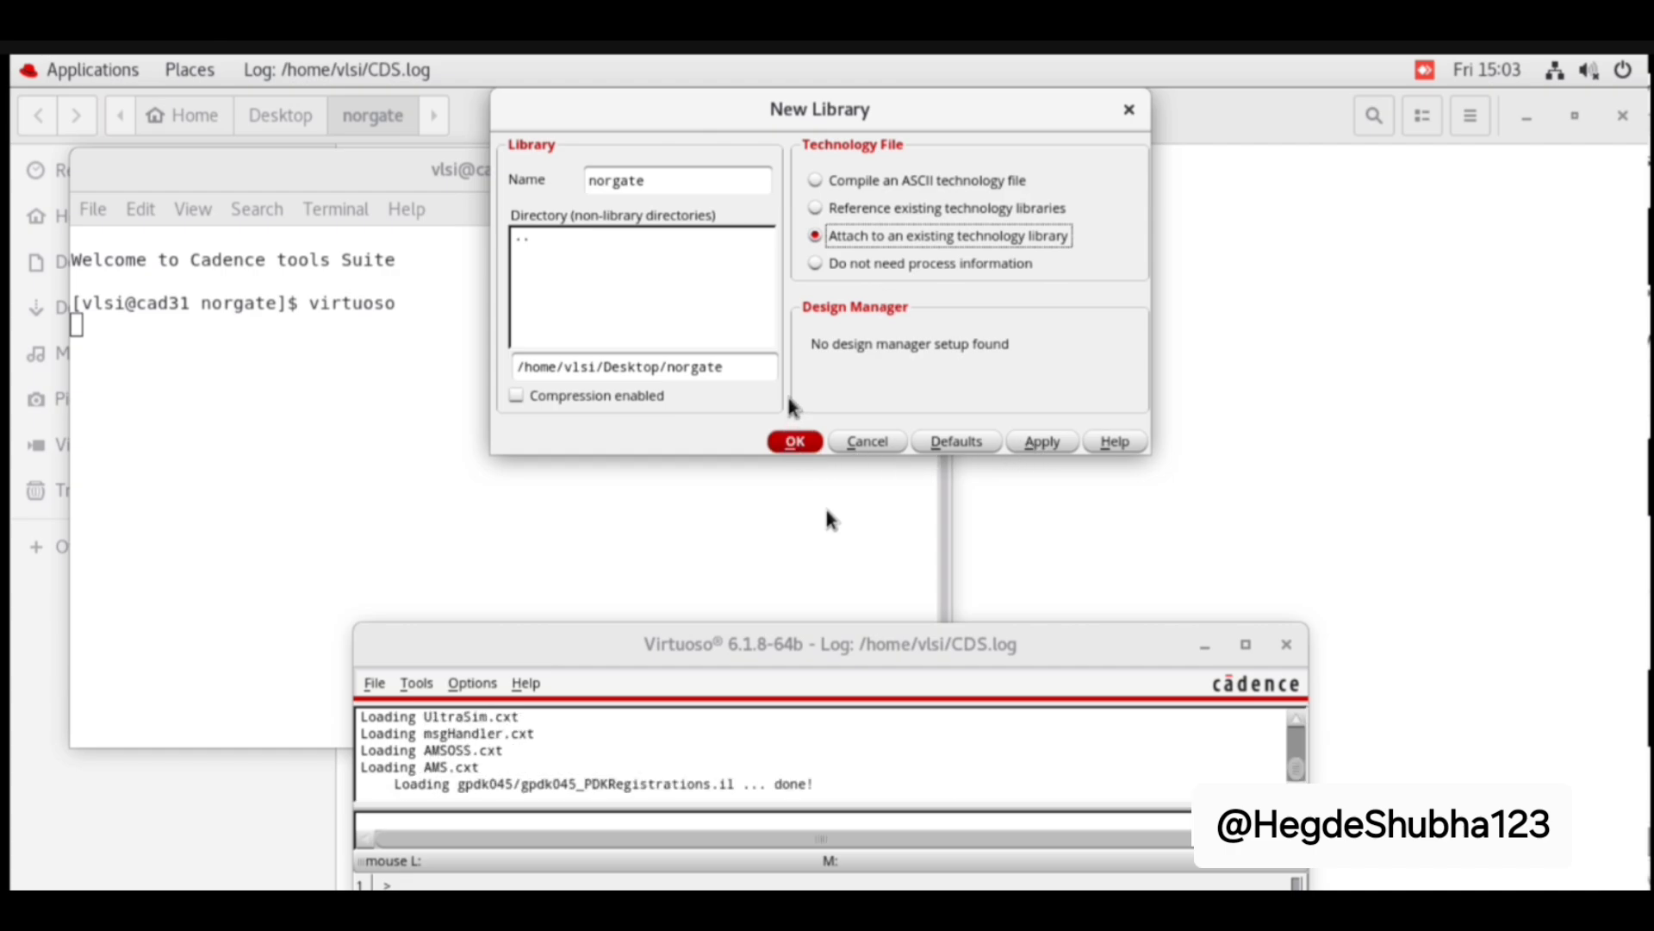
pyautogui.scroll(-2, 795, 271)
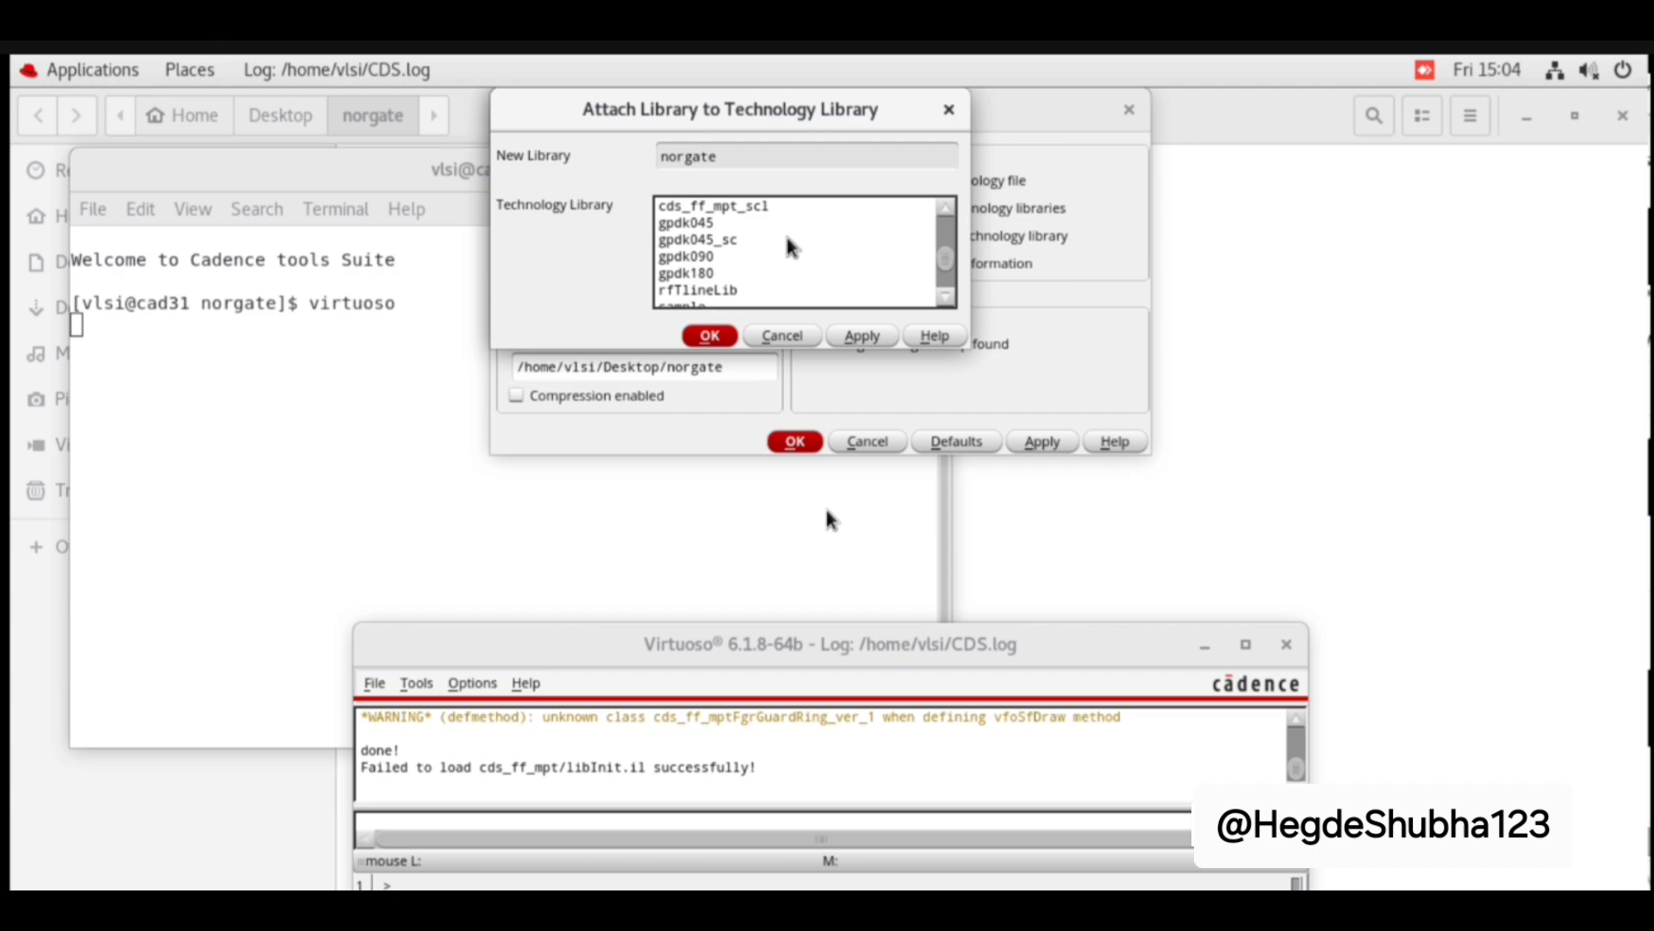
pyautogui.click(715, 274)
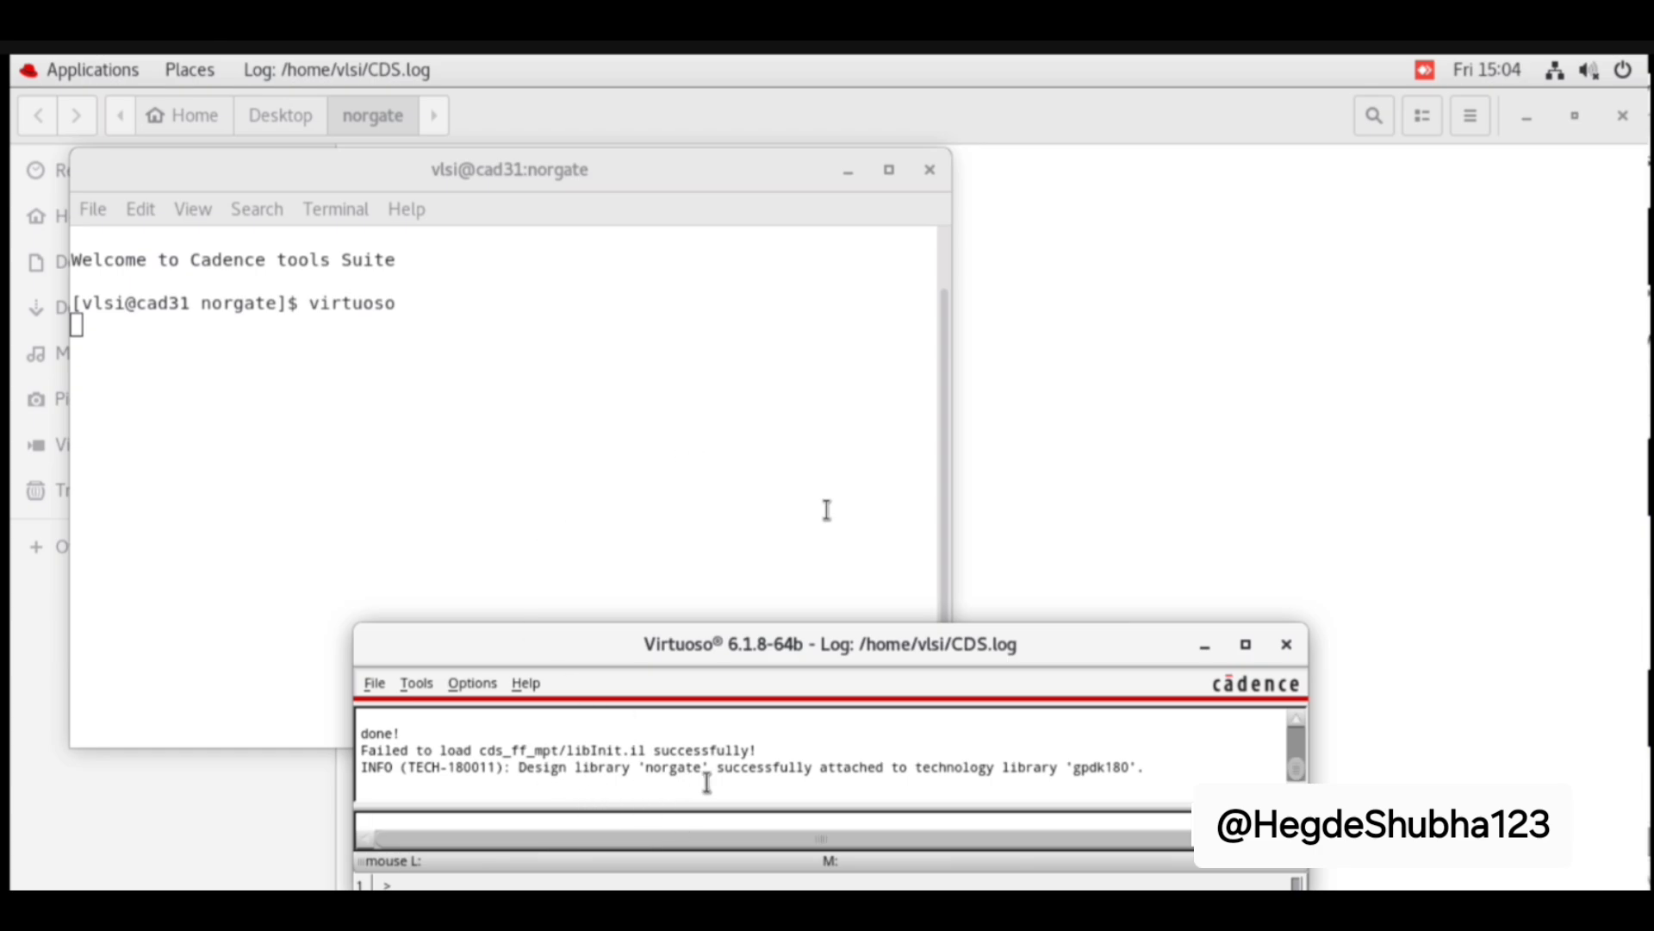
# Step: Create a schematic cellview named norgate in the norgate library and maximize its editor window
pyautogui.click(374, 685)
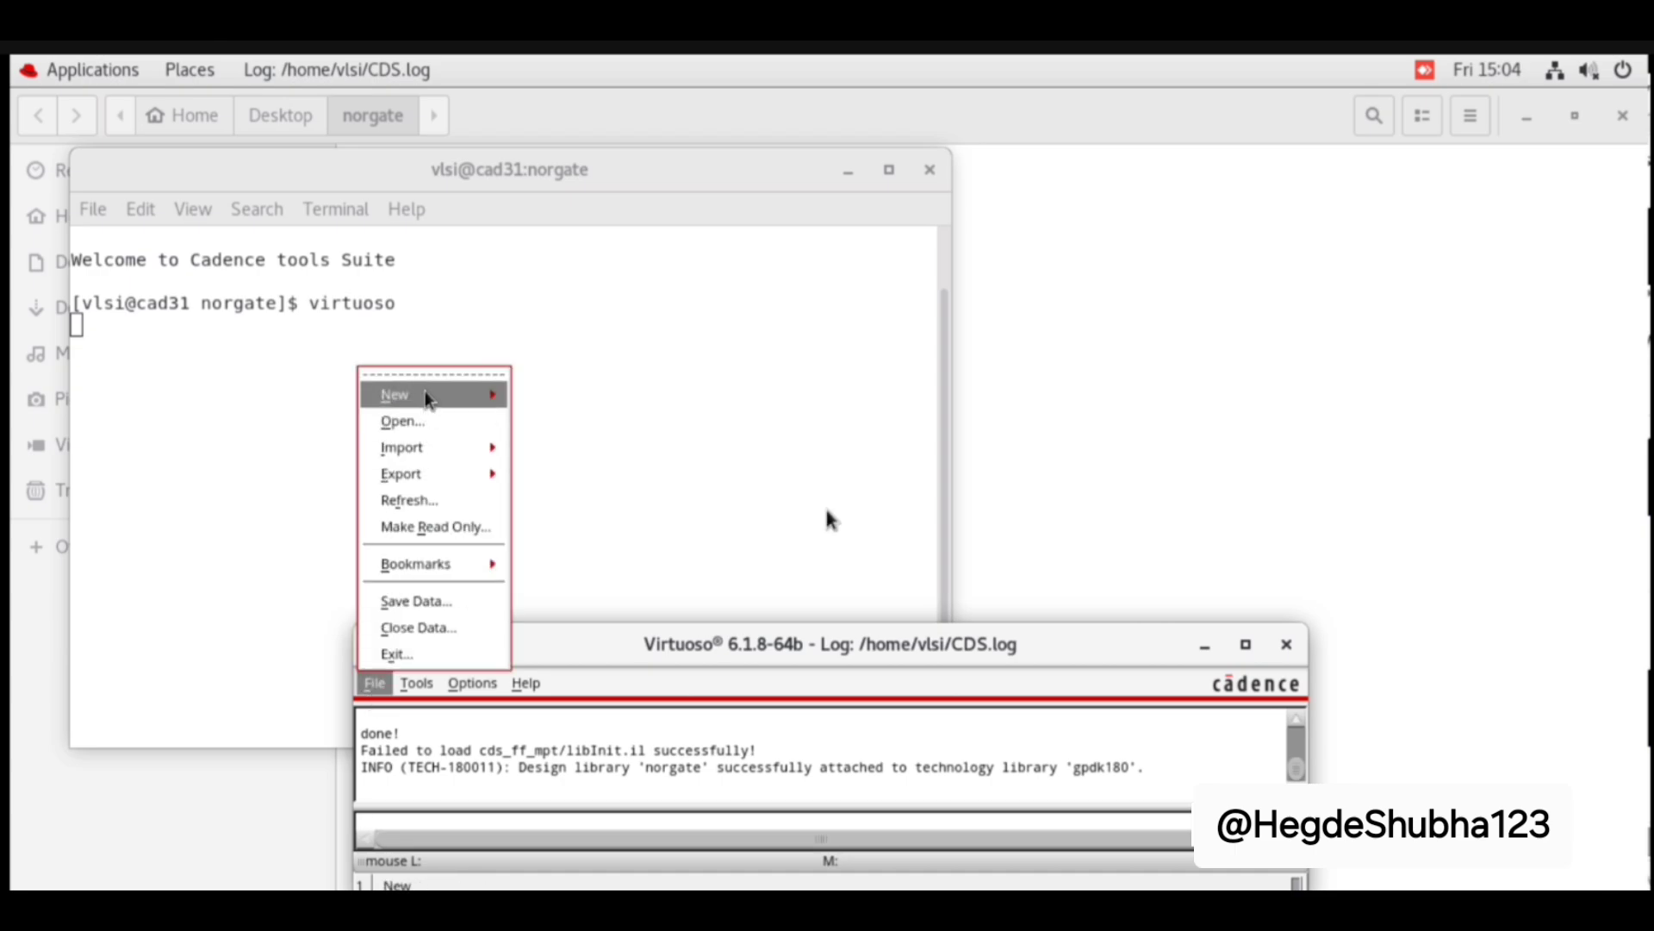
pyautogui.moveTo(469, 403)
pyautogui.click(535, 440)
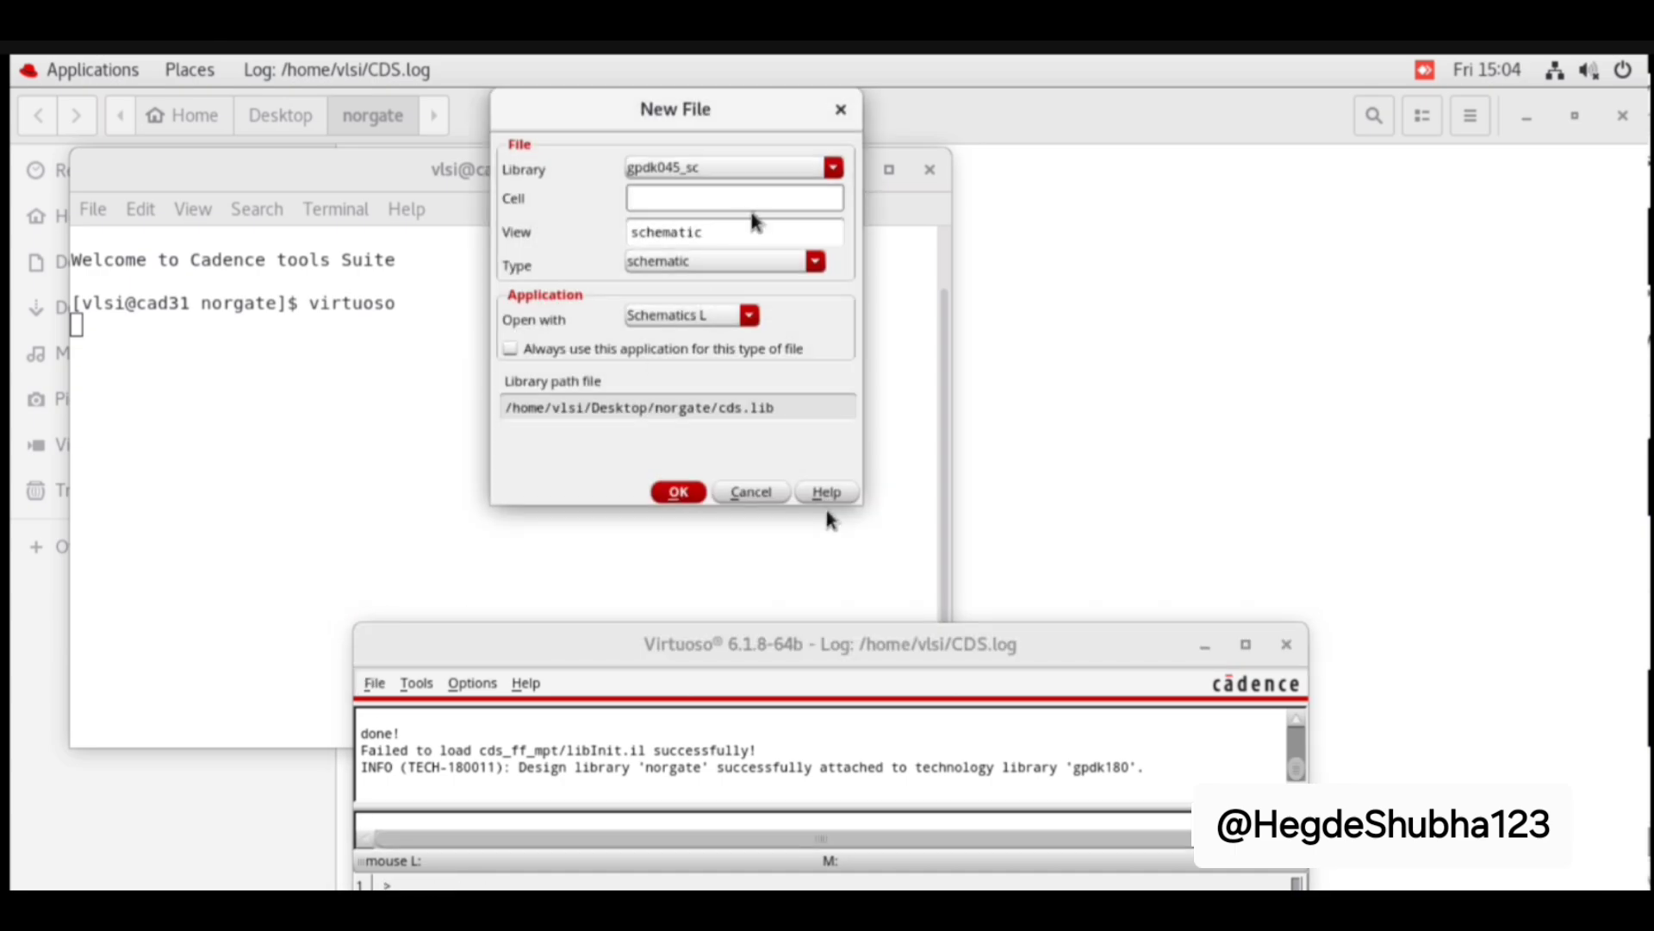
pyautogui.click(832, 169)
pyautogui.click(741, 266)
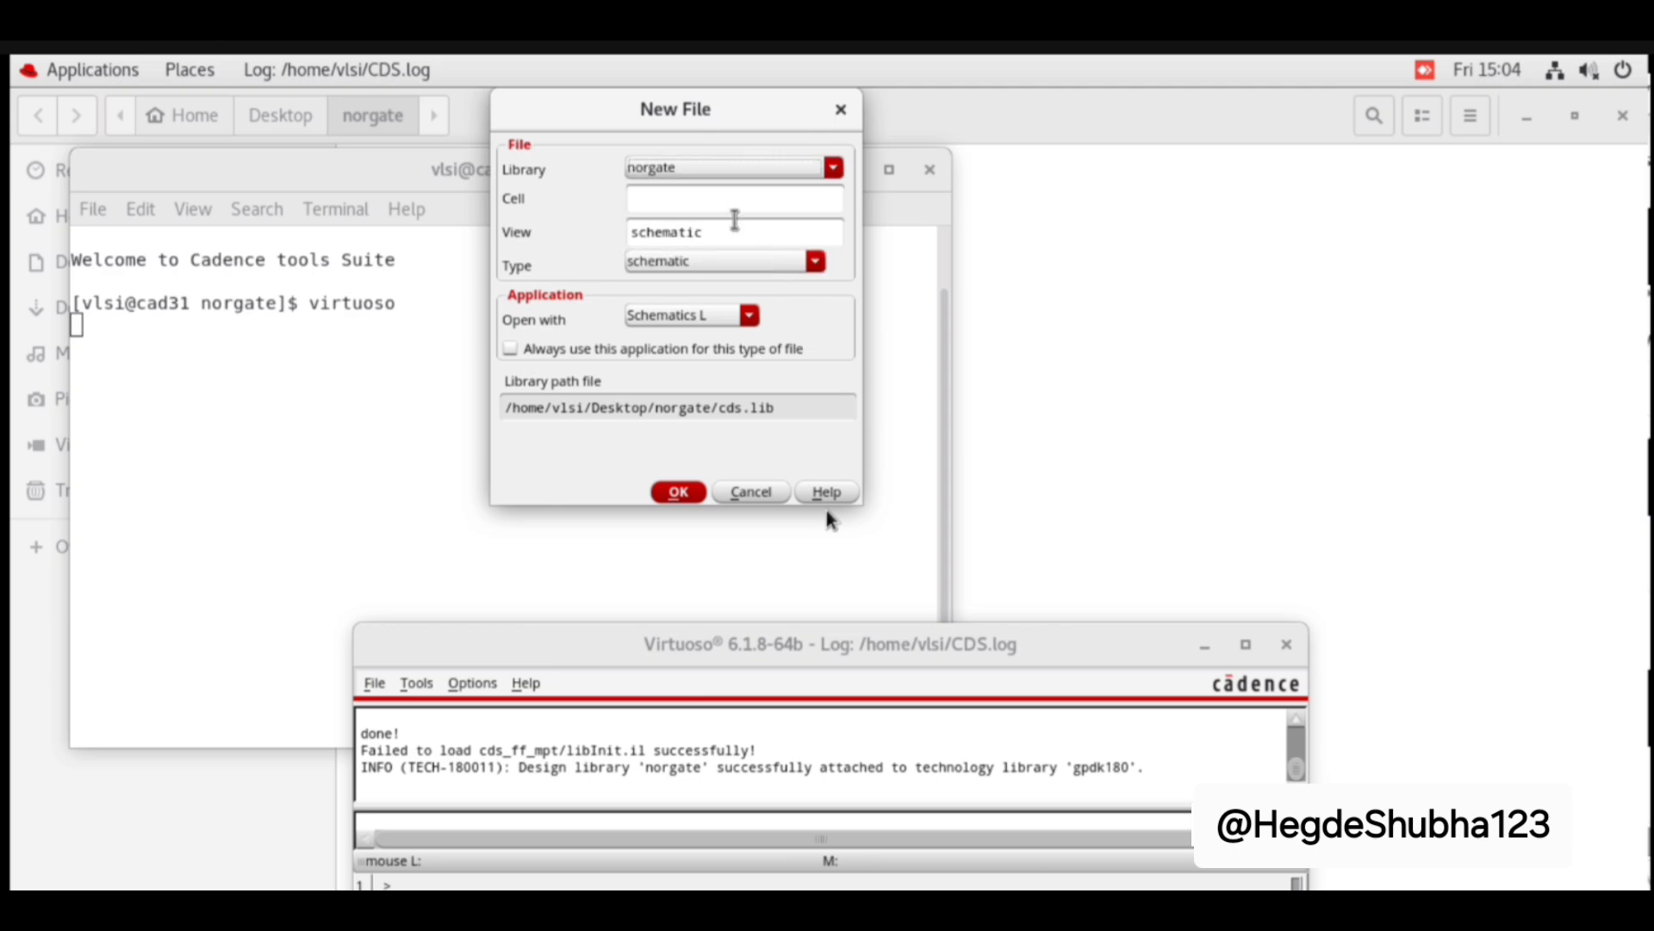
pyautogui.click(700, 199)
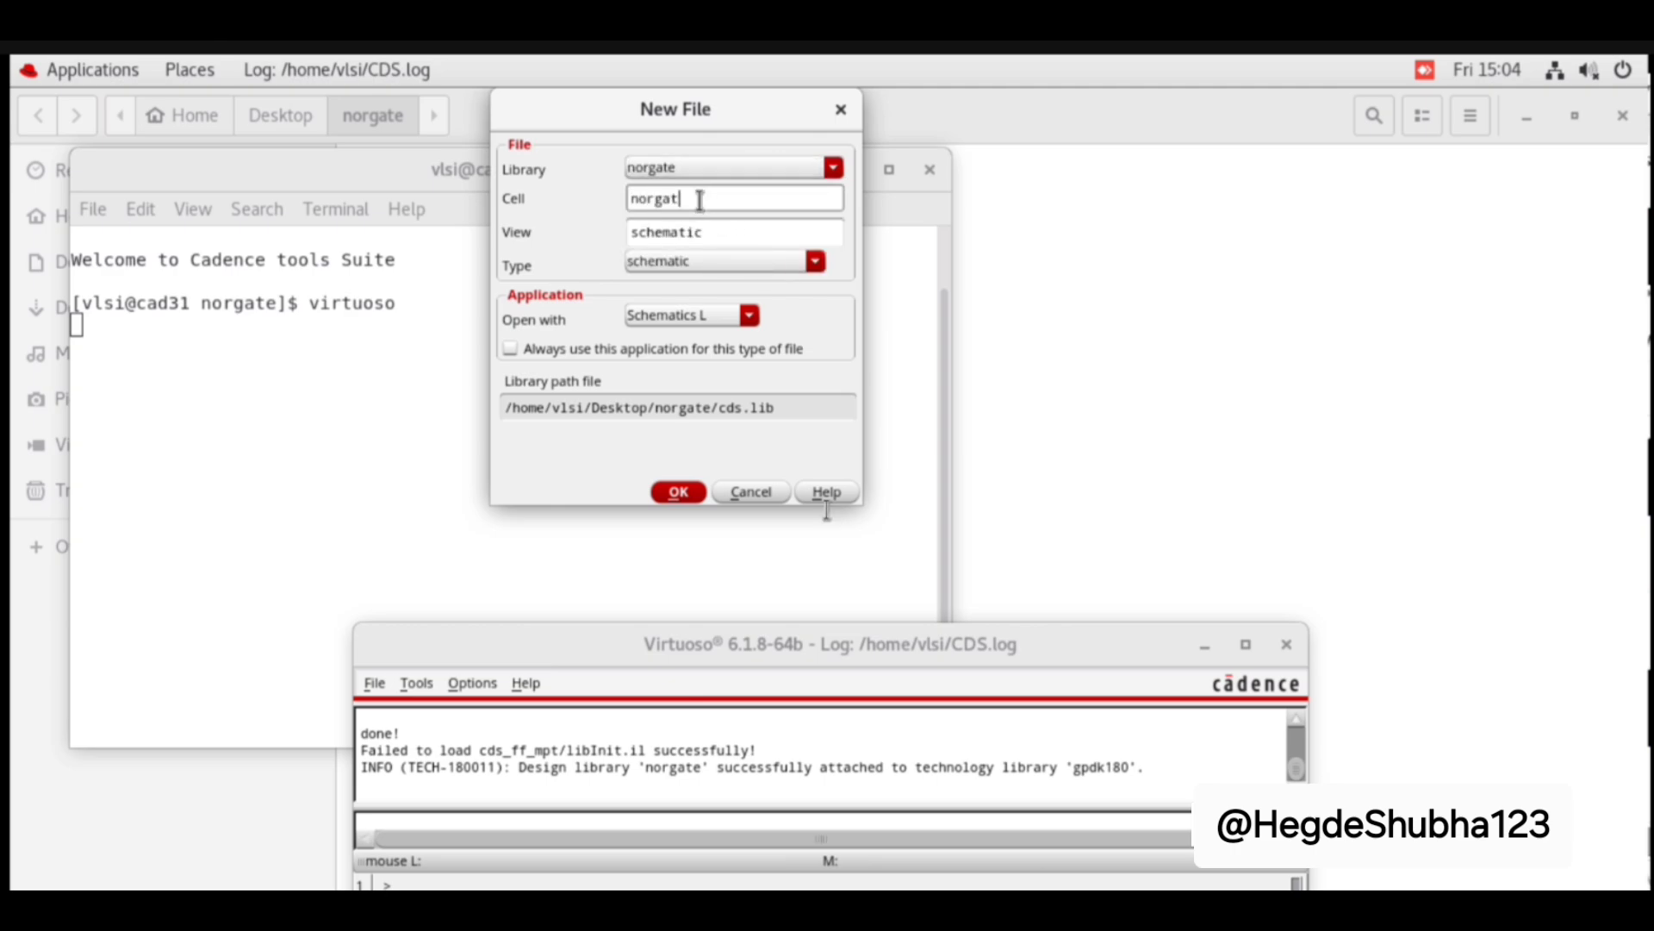
pyautogui.click(677, 494)
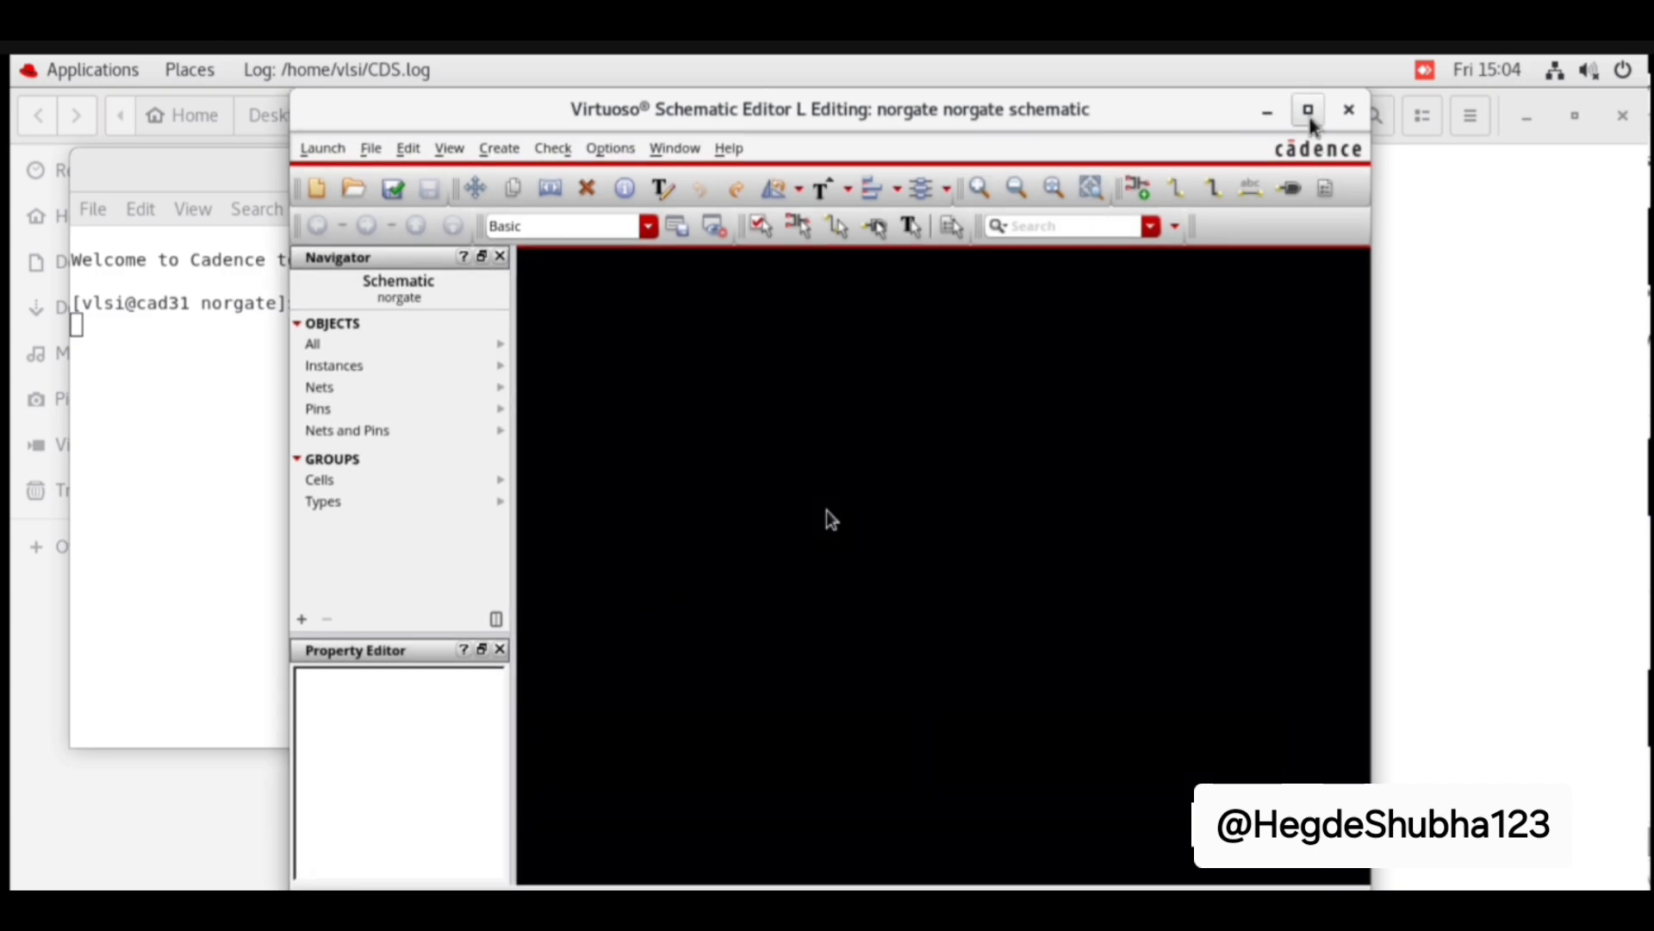
pyautogui.click(1308, 111)
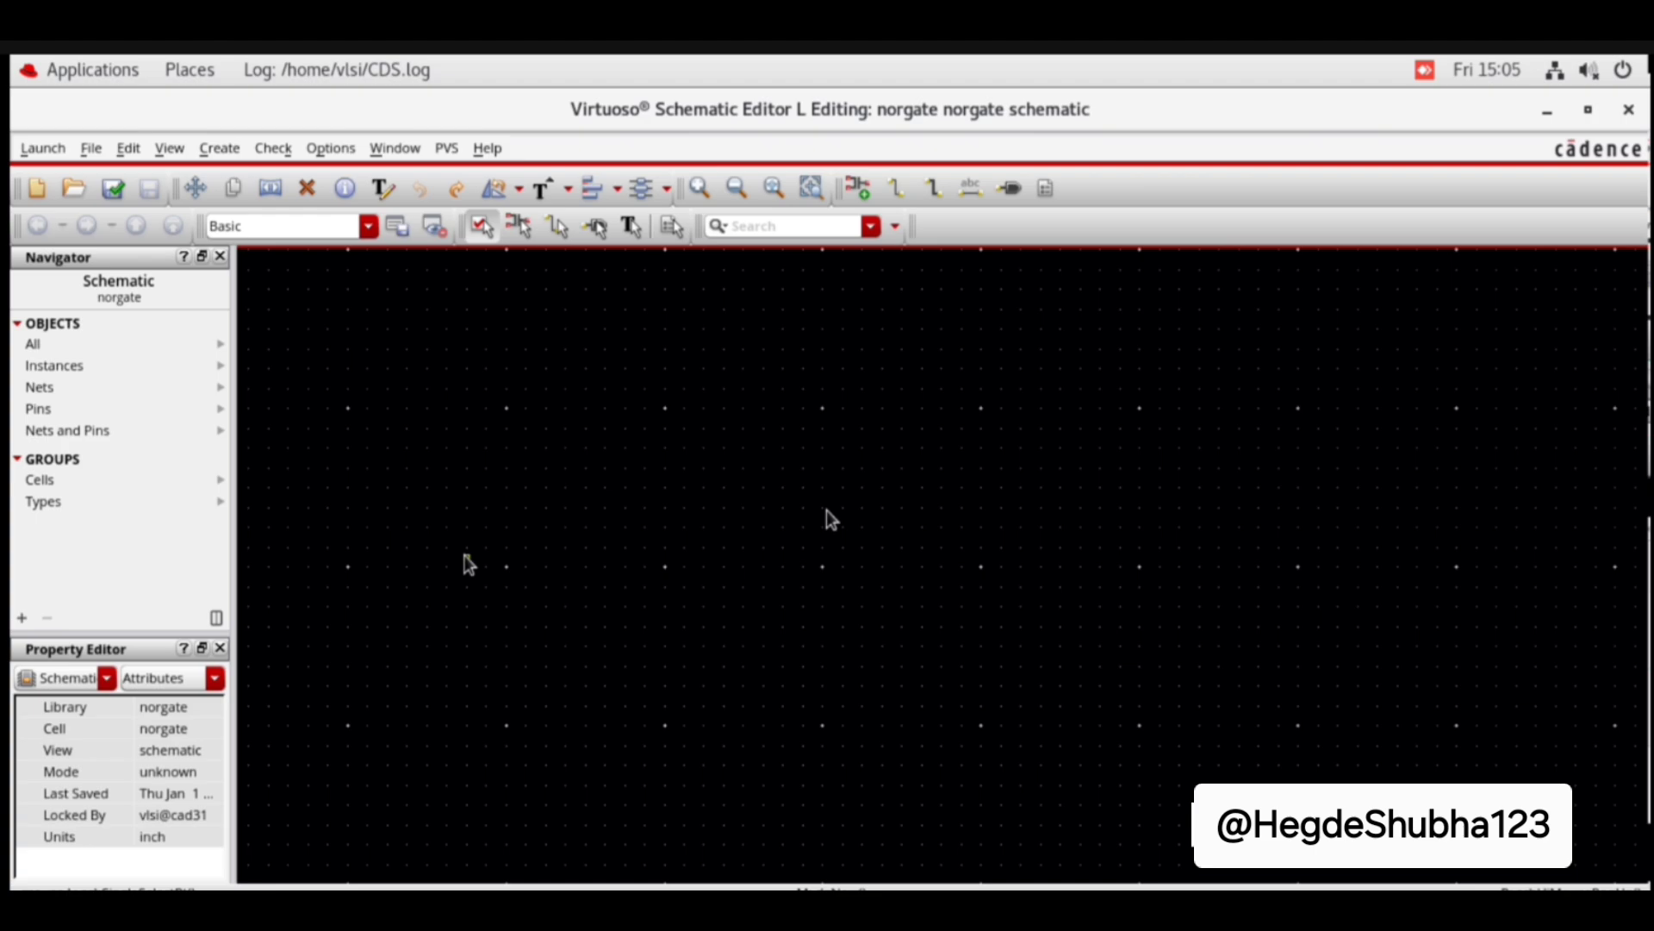
# Step: Begin adding an instance of the pmos cell, symbol view, from the gpdk180 library
pyautogui.click(221, 150)
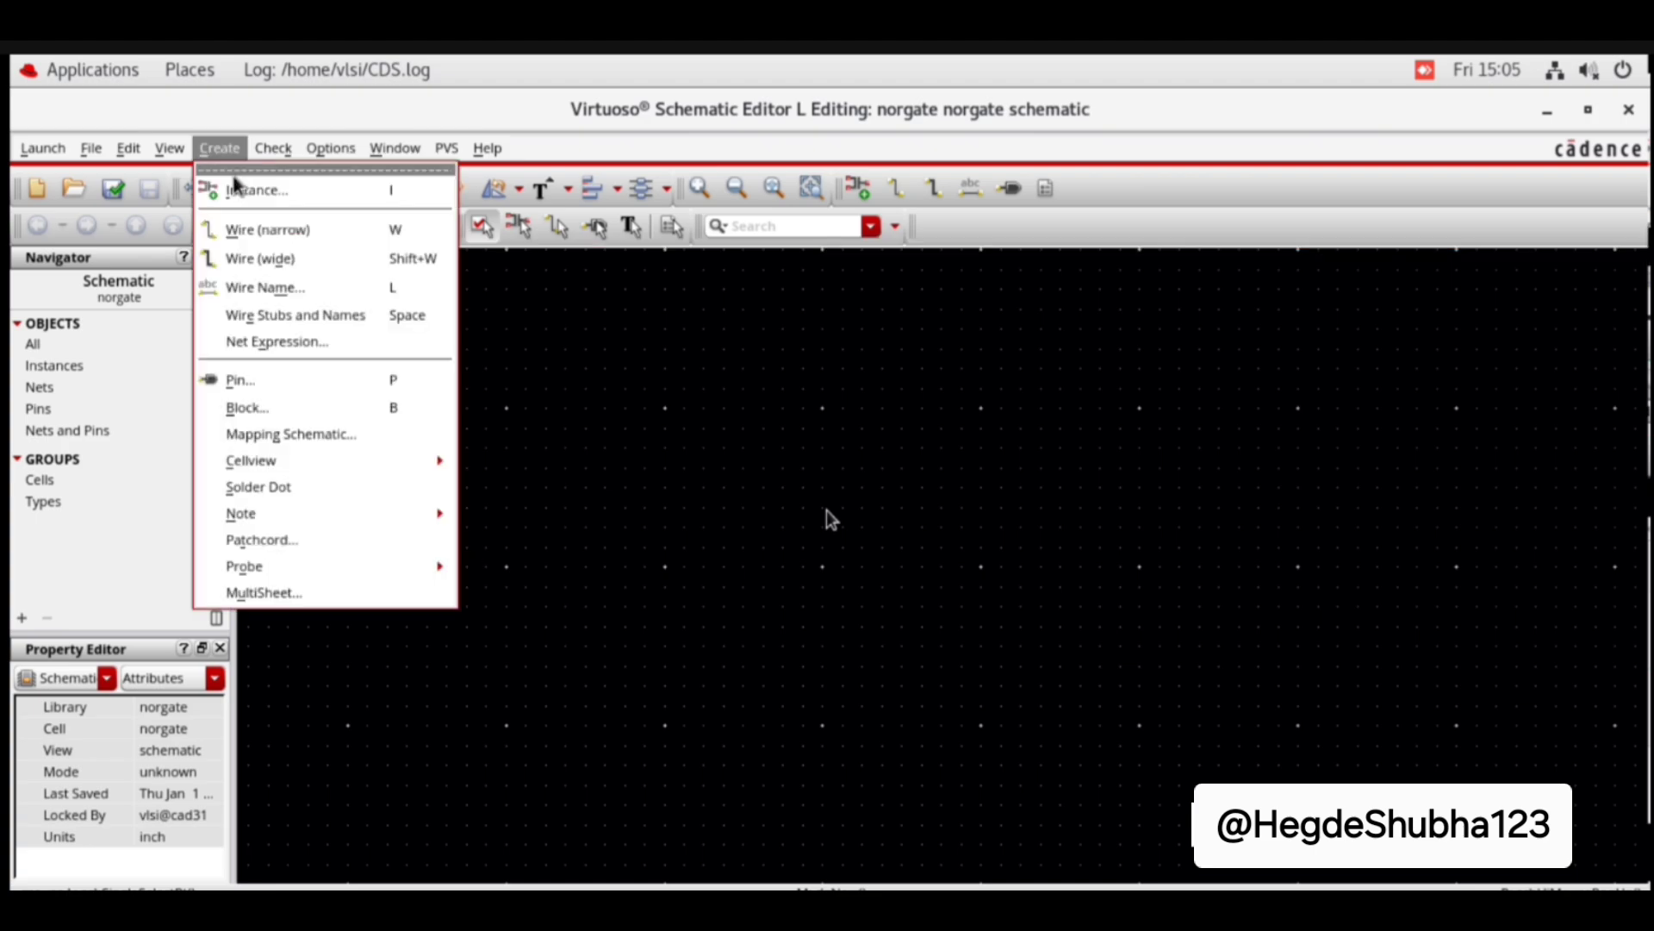
pyautogui.click(270, 194)
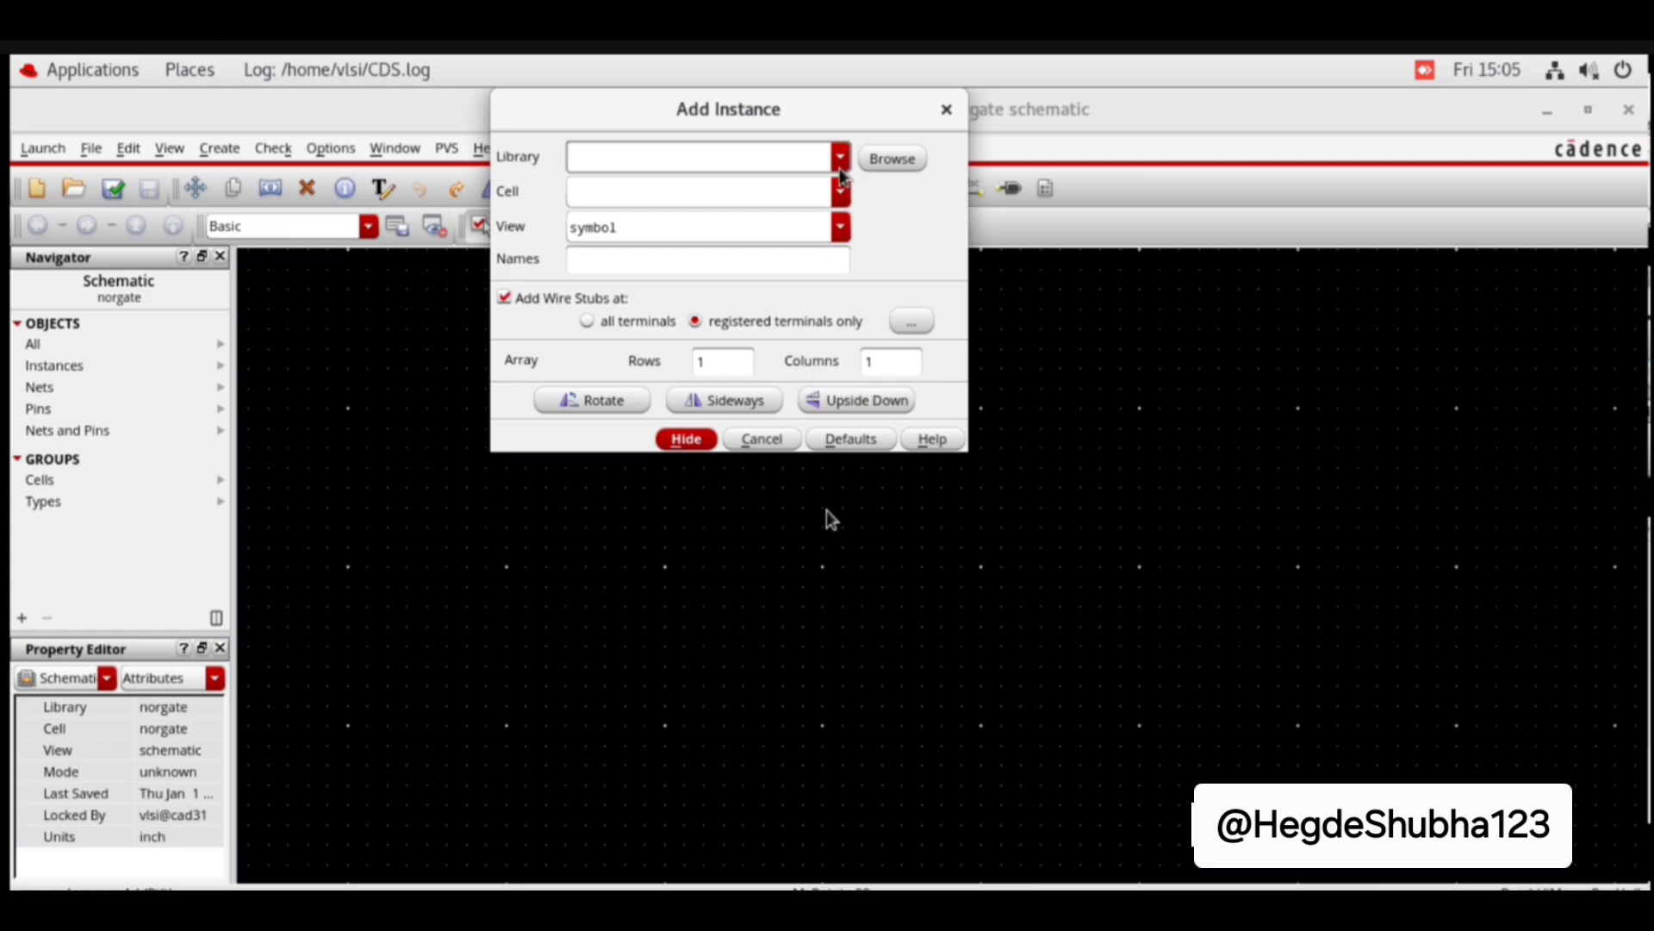
pyautogui.click(840, 162)
pyautogui.click(760, 400)
pyautogui.click(655, 193)
pyautogui.write('pmos')
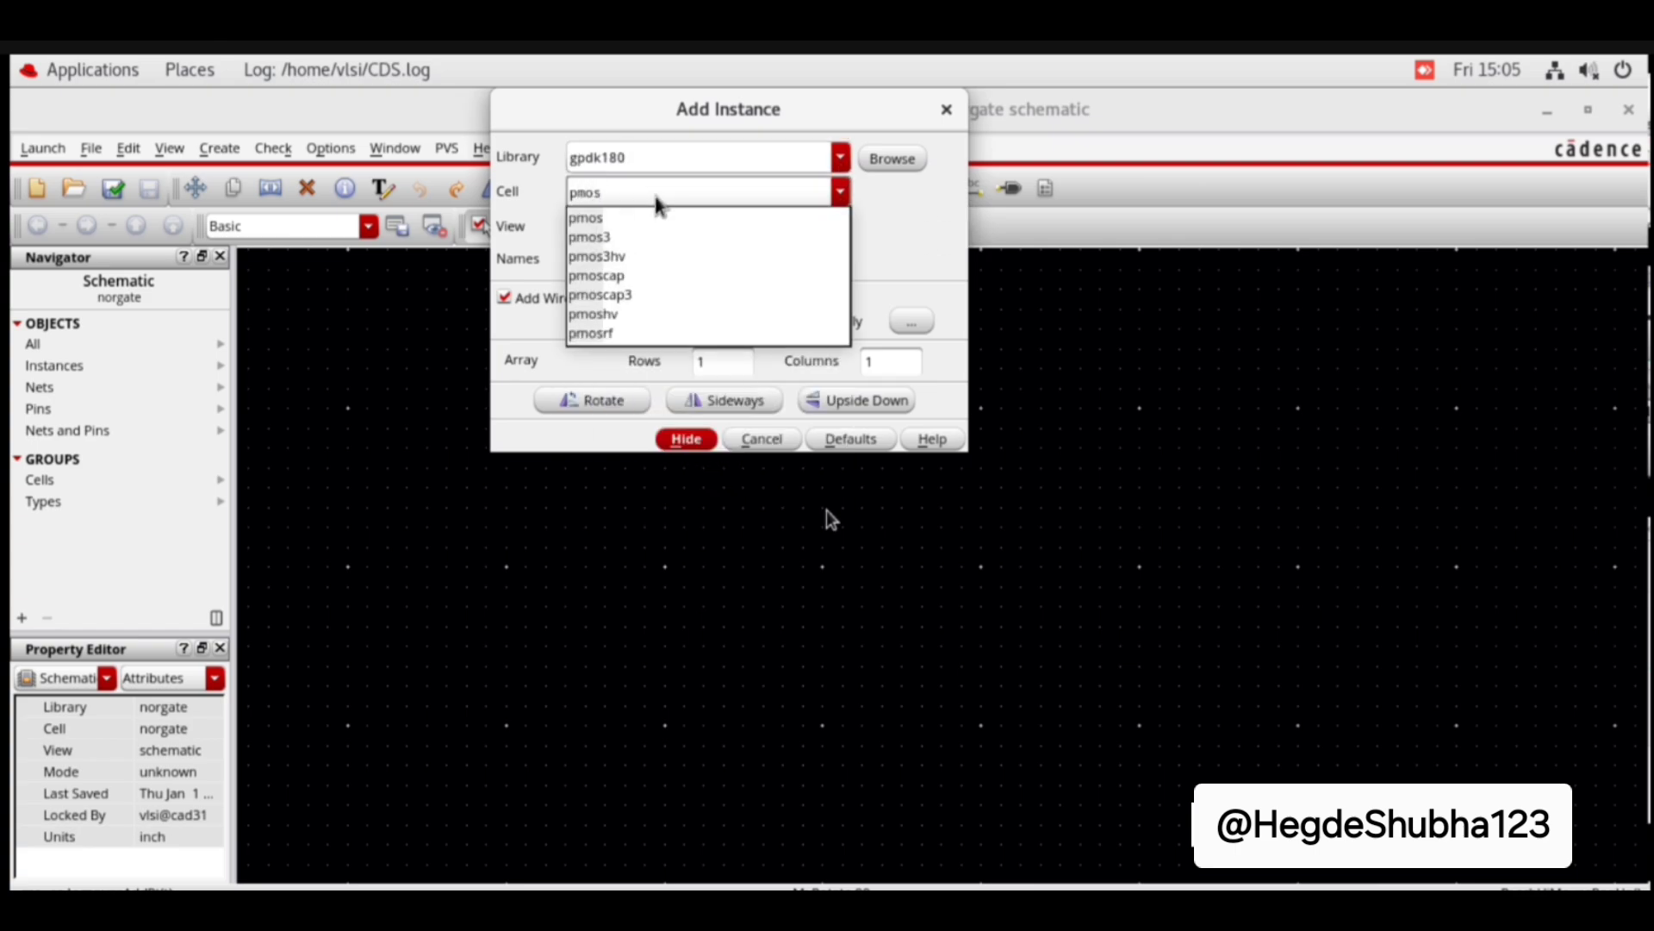
pyautogui.press('Return')
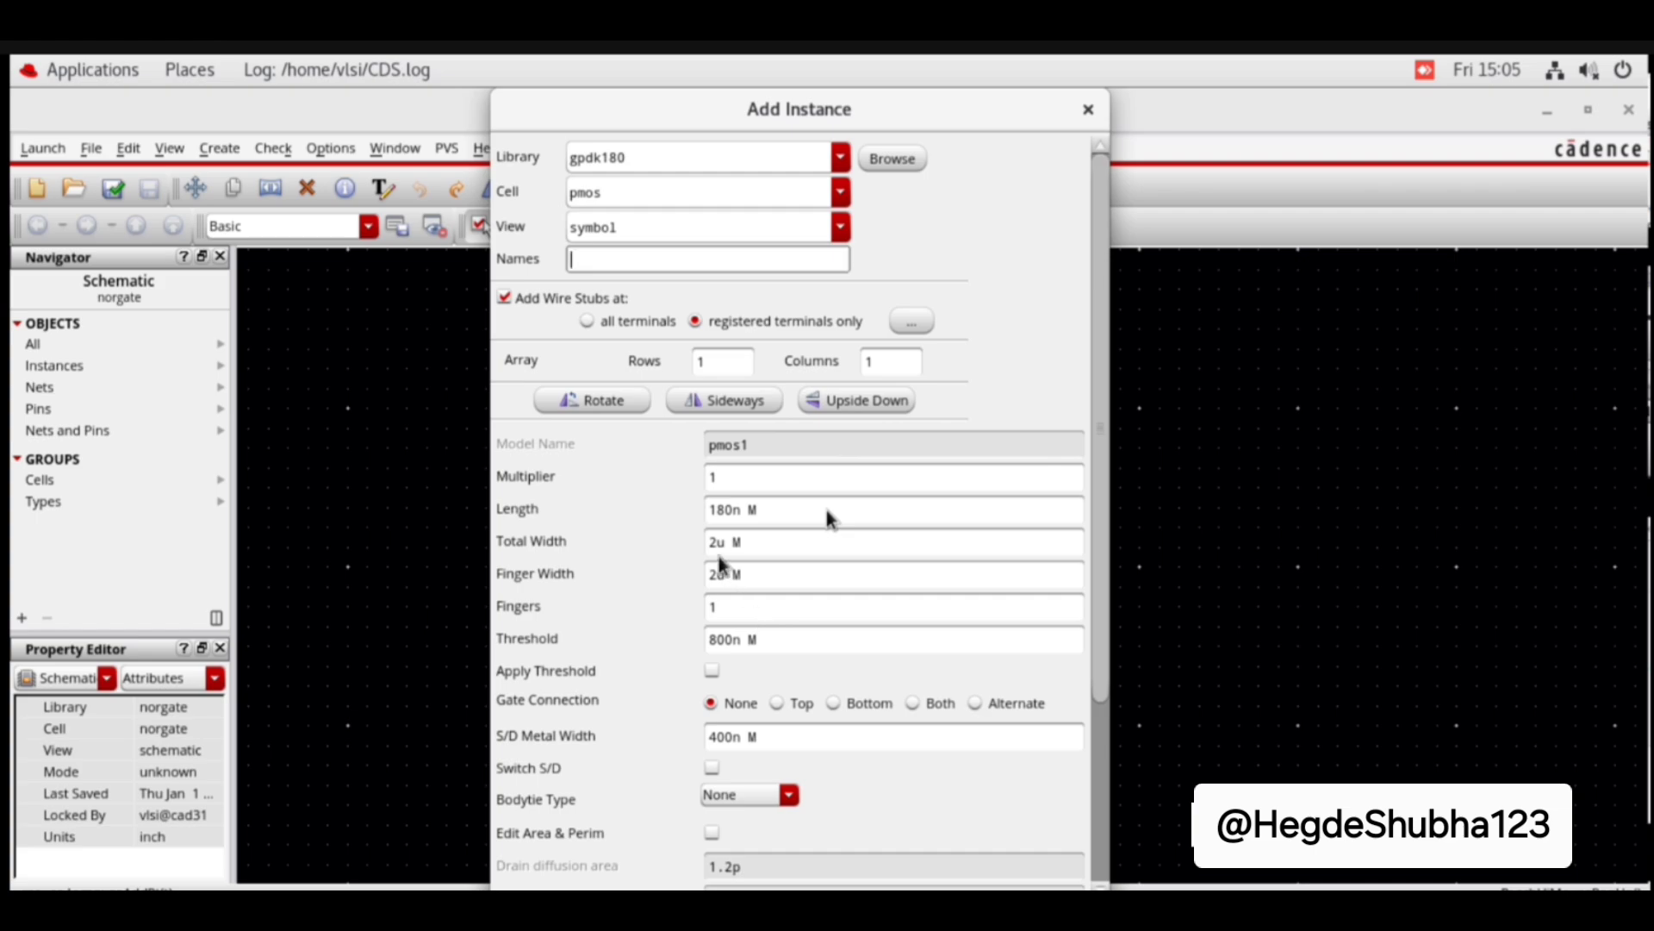
# Step: Set the pmos total width to 1.275u and place the transistor in the upper middle of the schematic
pyautogui.click(720, 543)
pyautogui.press('BackSpace')
pyautogui.write('1')
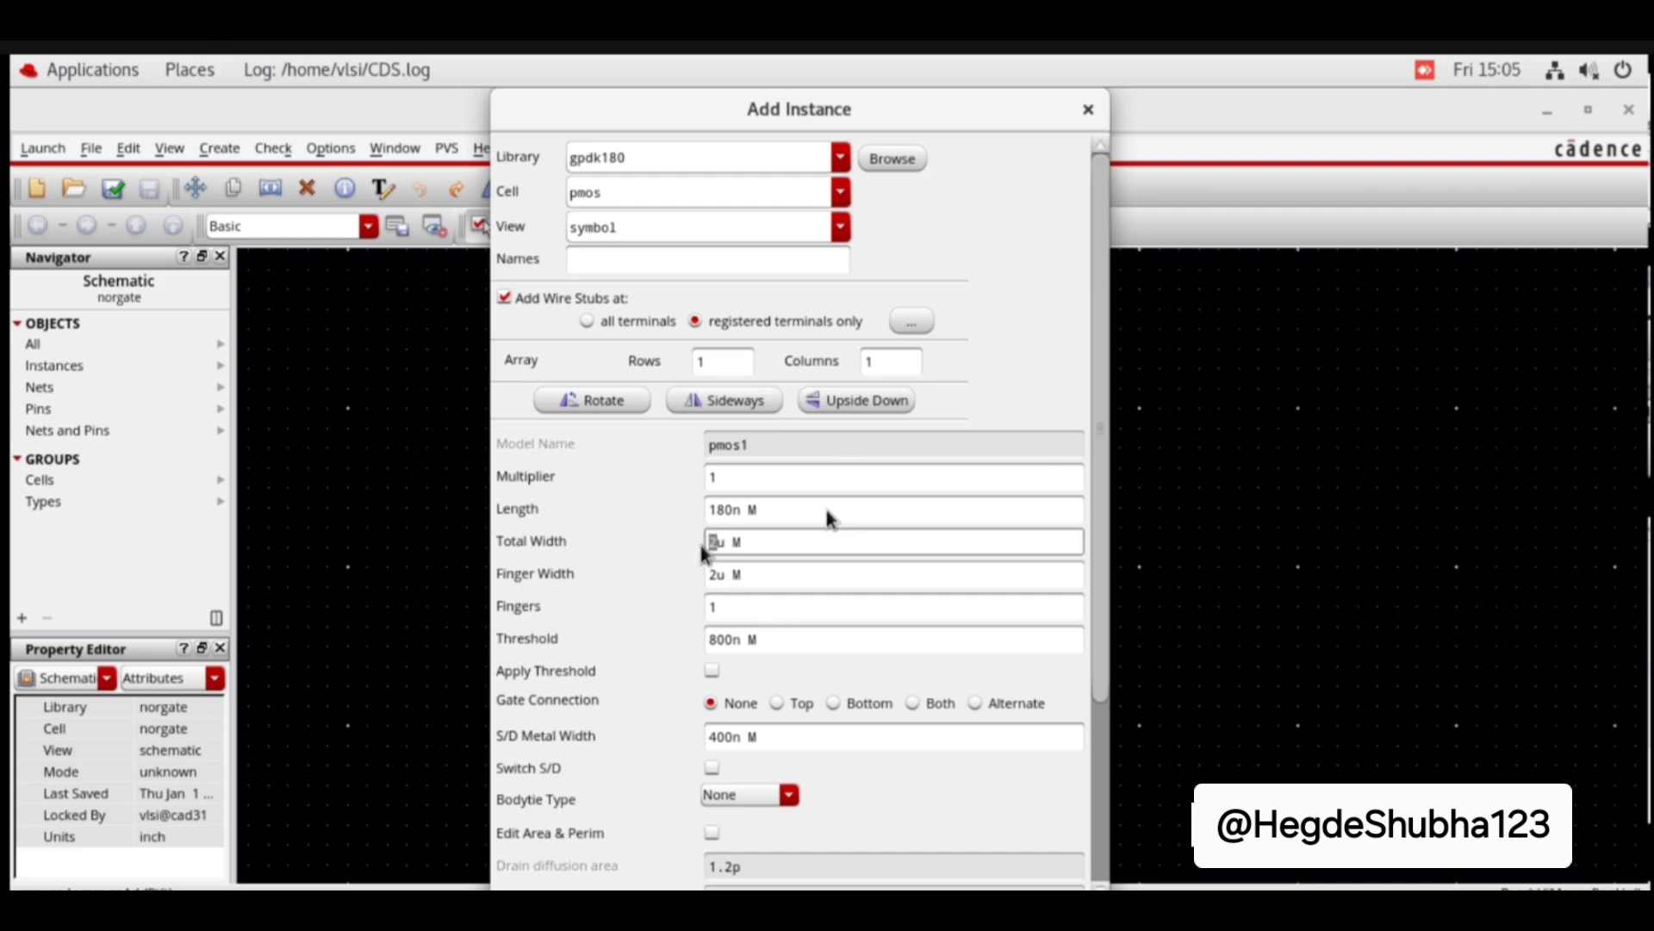
pyautogui.write('.275')
pyautogui.press('Tab')
pyautogui.press('Return')
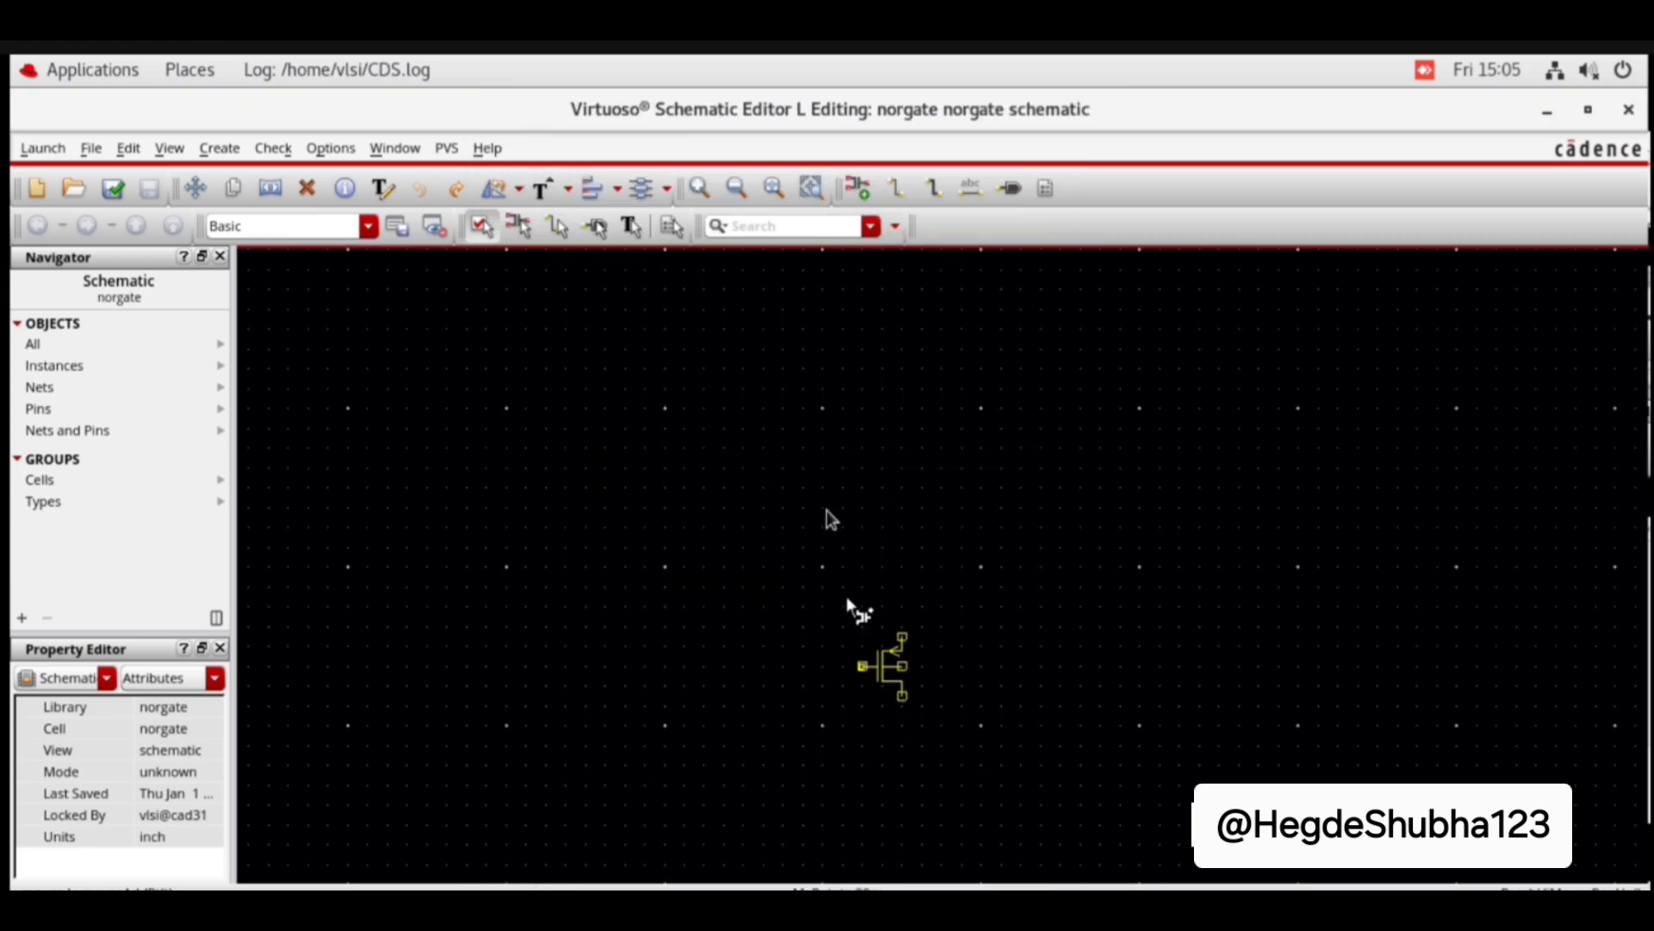
pyautogui.click(814, 420)
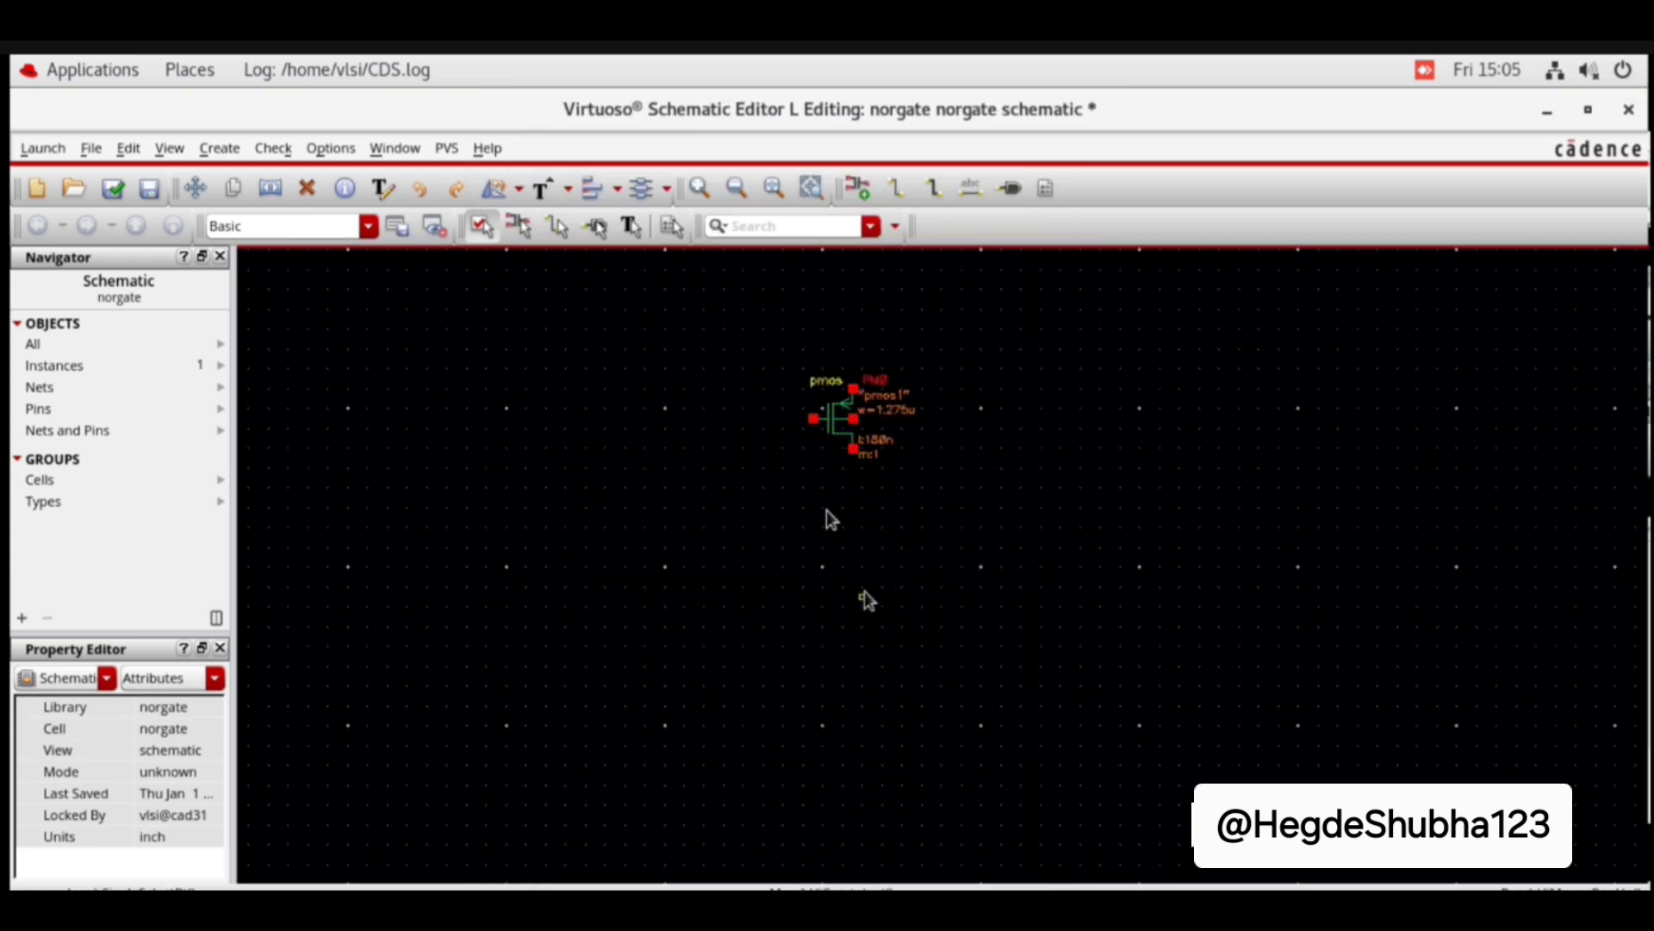
# Step: Add a second gpdk180 pmos with a total width of 1.275u directly below the first transistor
pyautogui.click(224, 152)
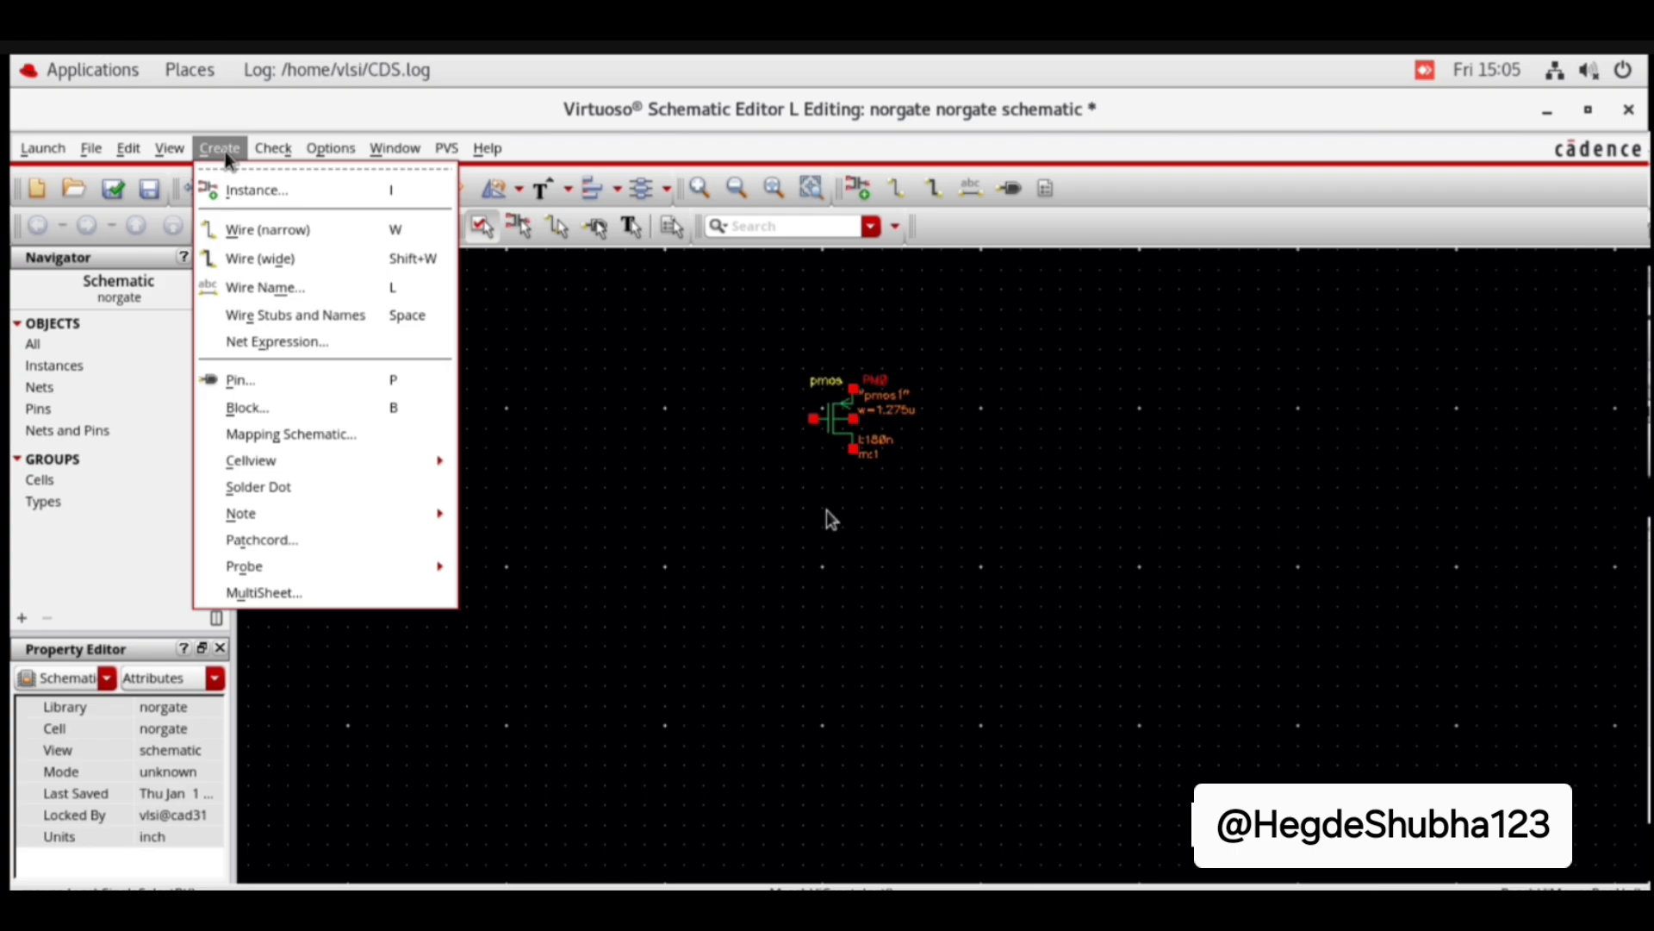
pyautogui.click(232, 188)
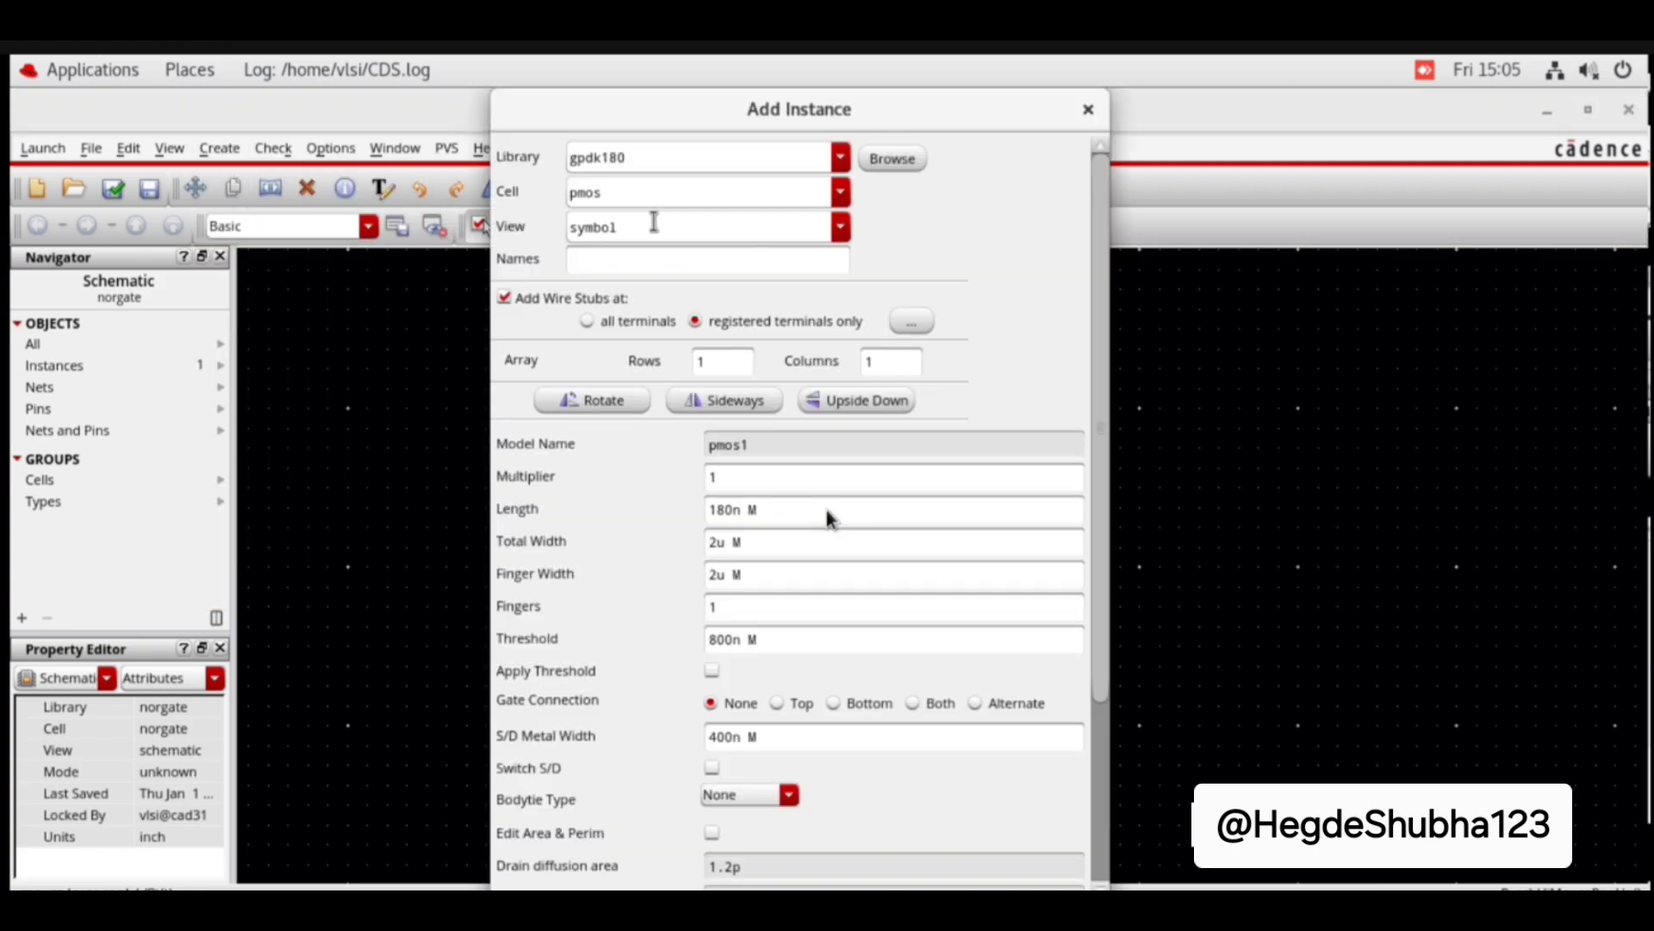
pyautogui.click(715, 541)
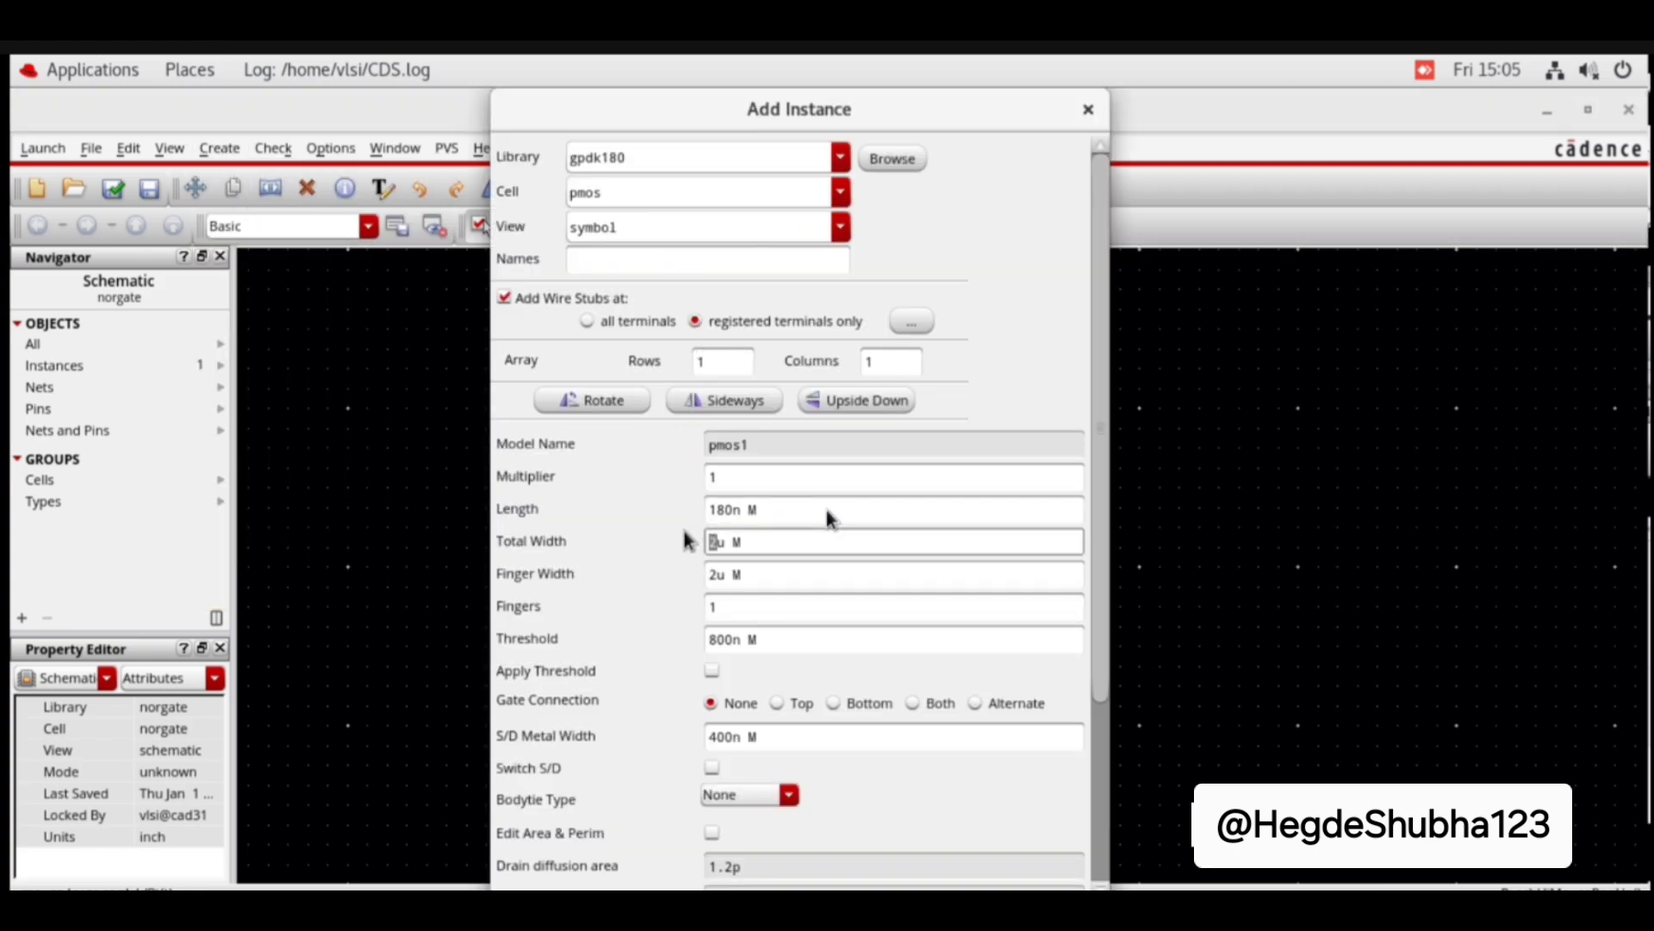
pyautogui.press('BackSpace')
pyautogui.write('1.275')
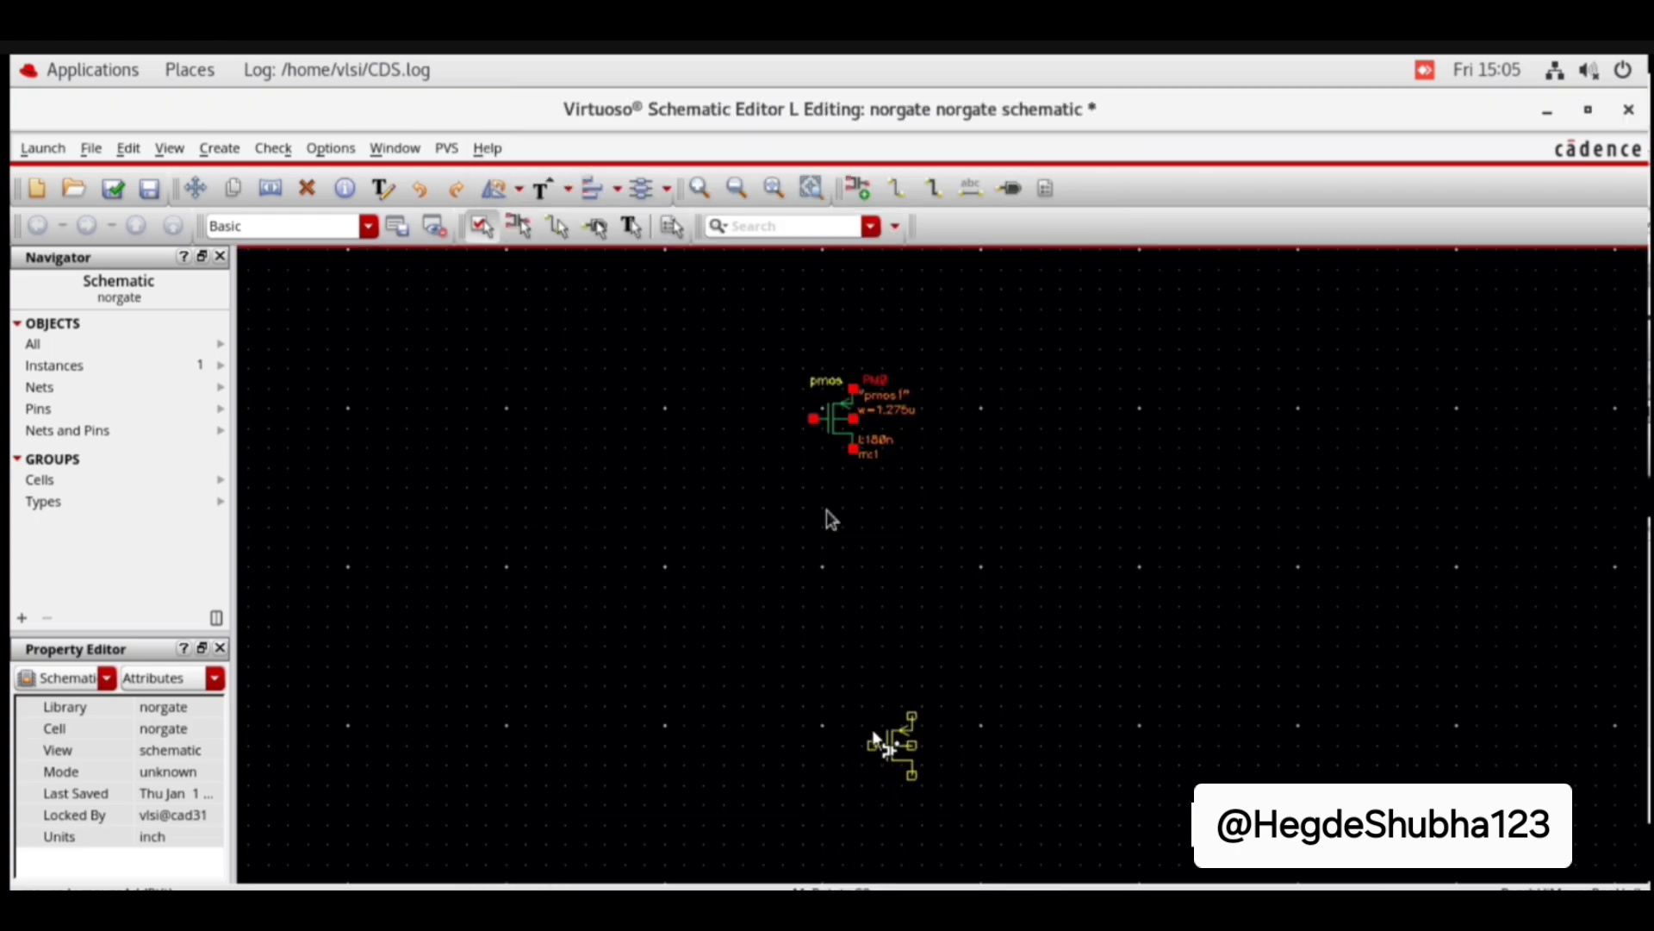
pyautogui.click(814, 580)
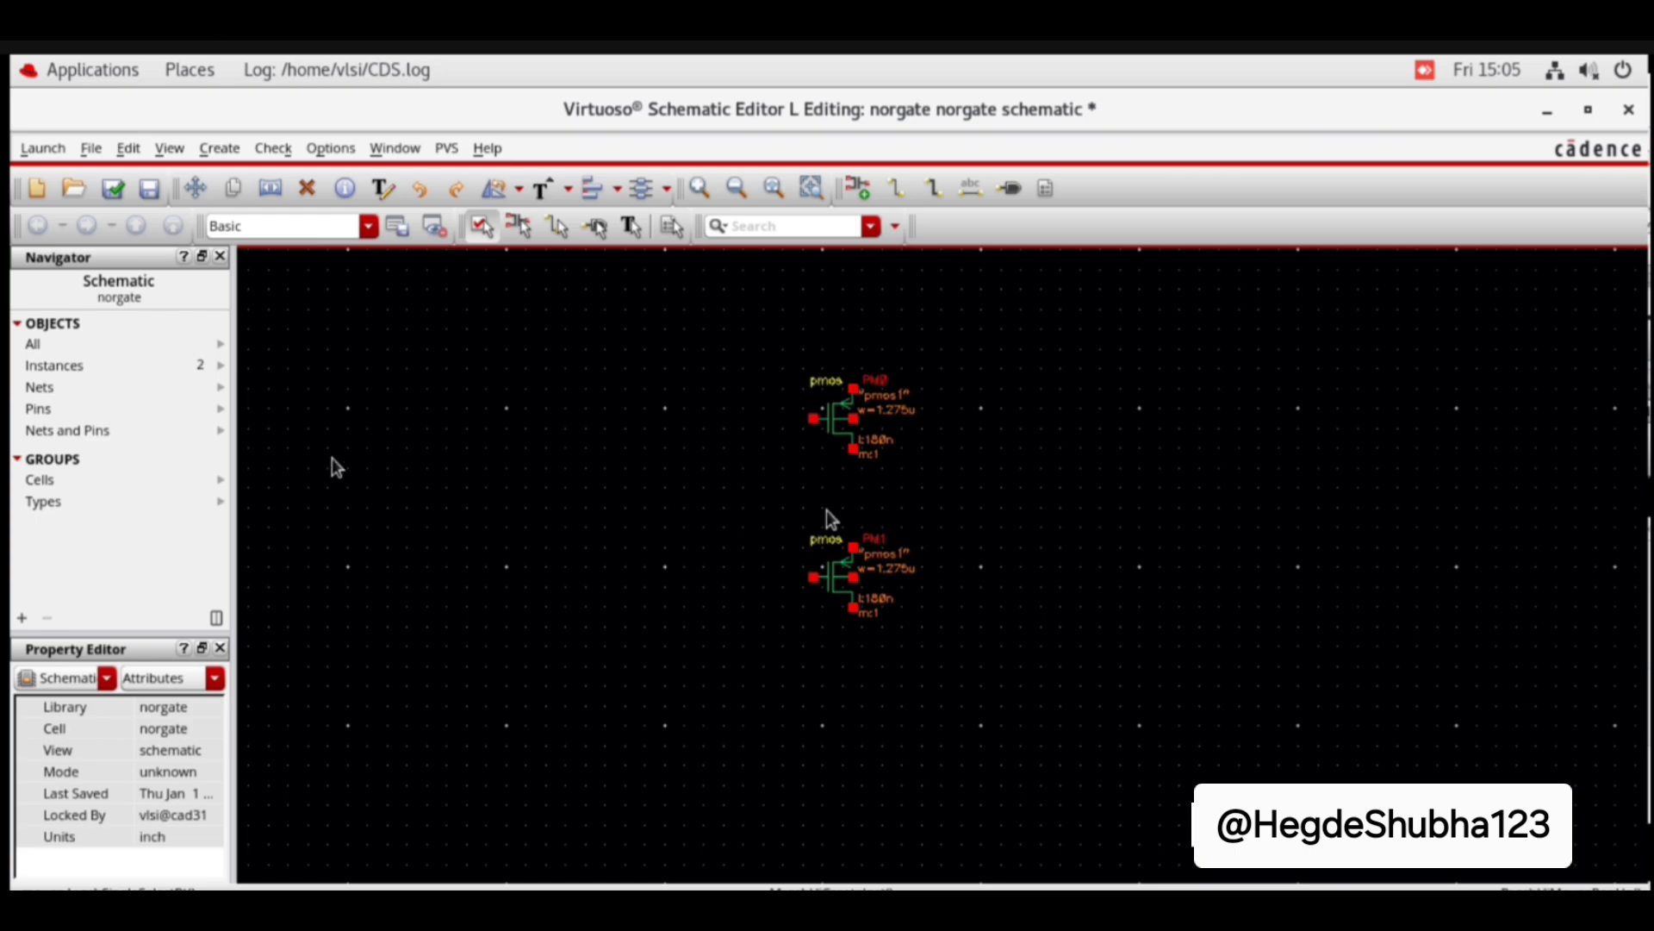
# Step: Begin adding an instance of the nmos cell, symbol view, from the gpdk180 library
pyautogui.click(220, 148)
pyautogui.click(237, 192)
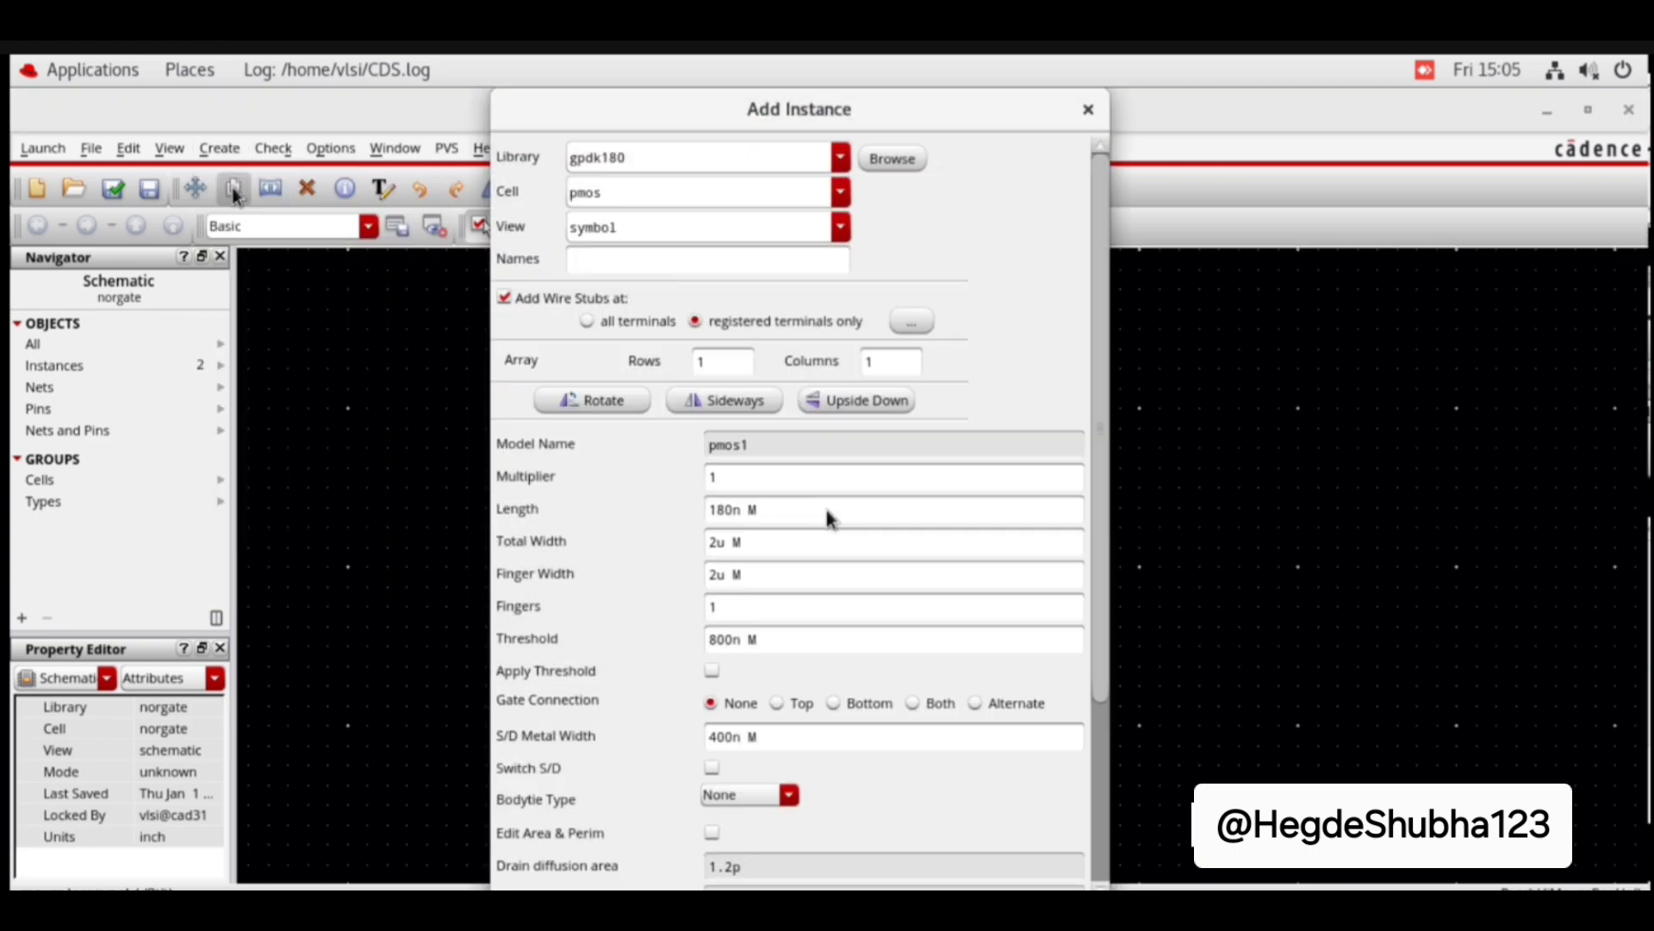
pyautogui.doubleClick(611, 196)
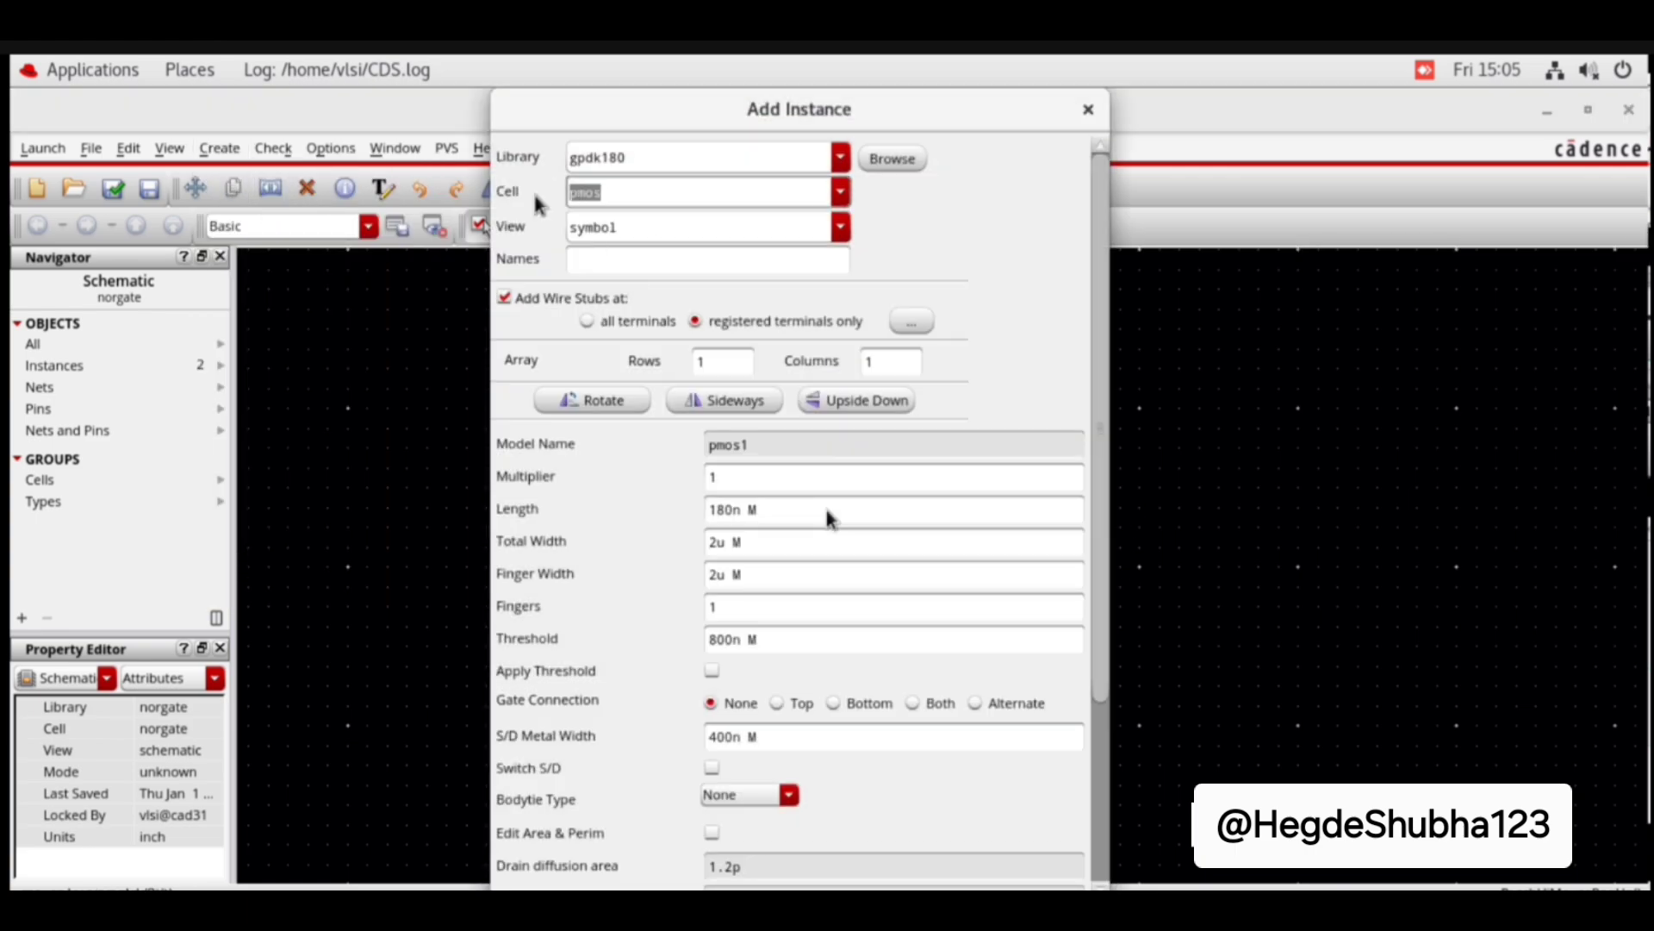
pyautogui.write('nm')
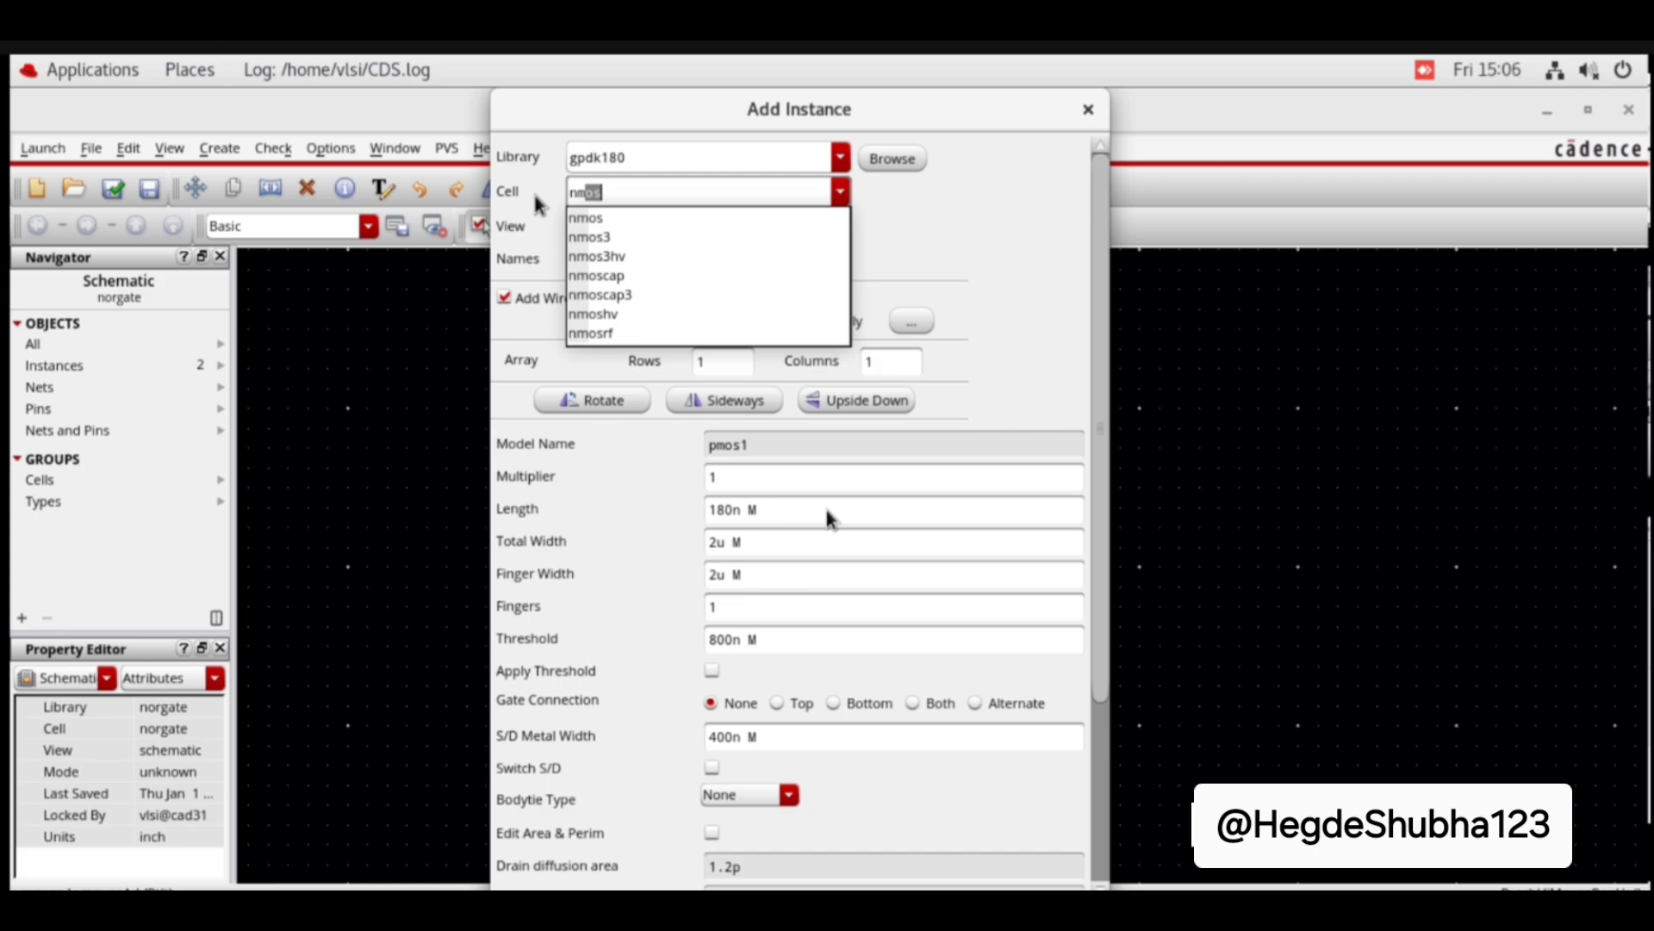
pyautogui.write('os')
pyautogui.press('Return')
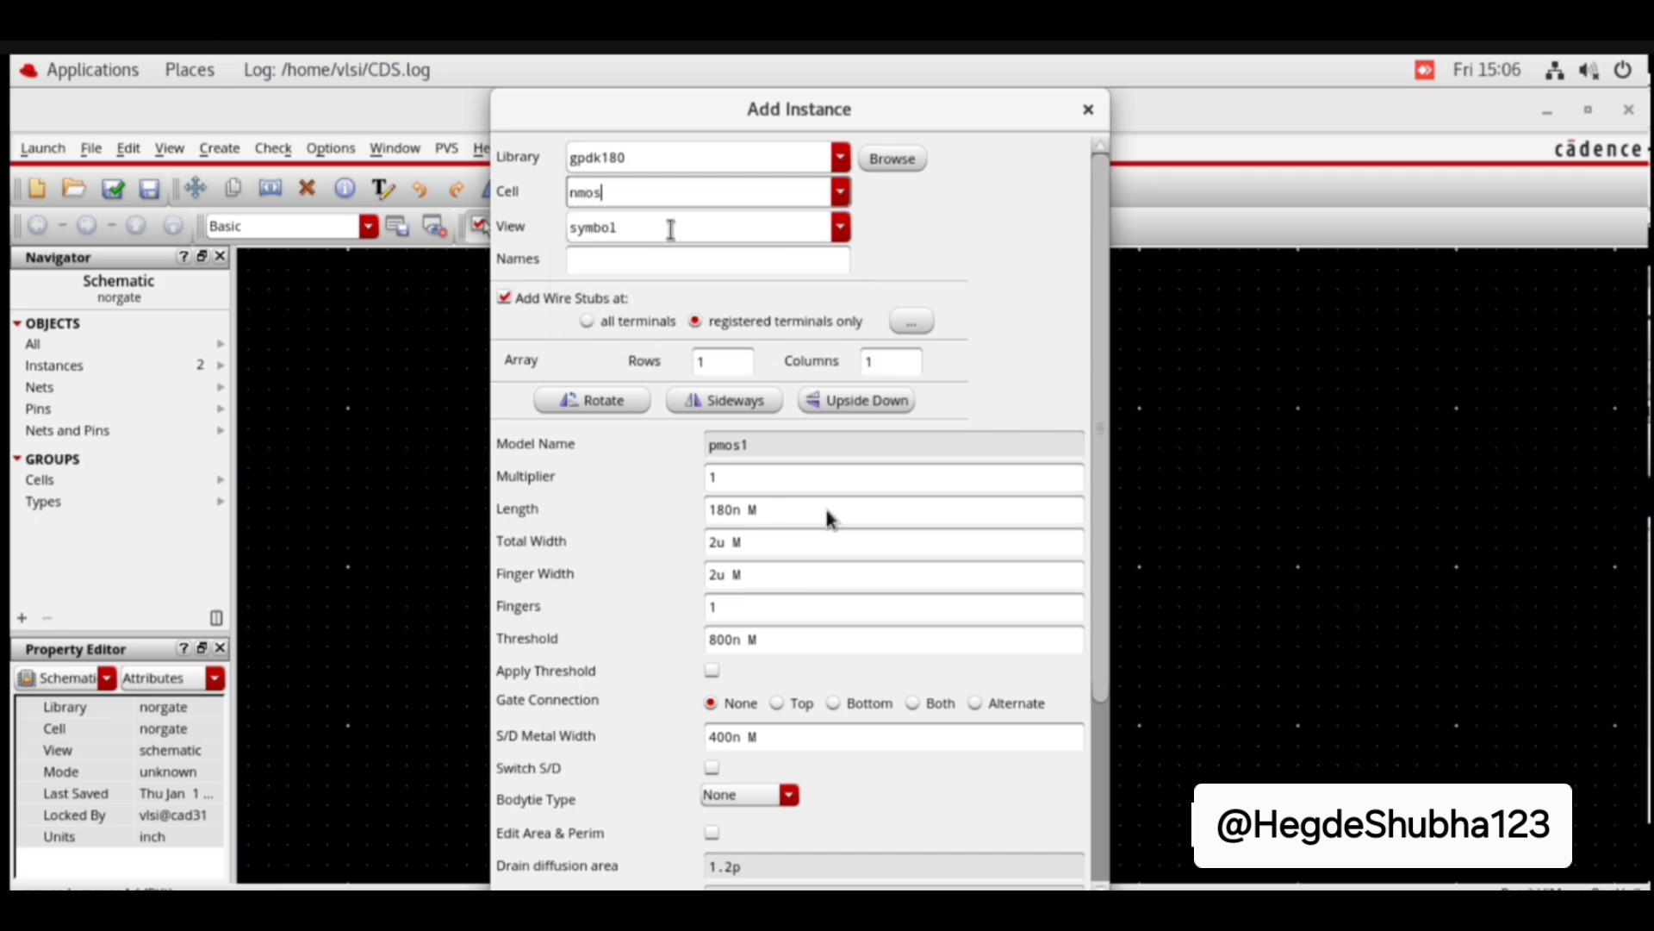
# Step: Set the nmos total width to 1.7u and place two nmos transistors side by side below the pmos pair
pyautogui.click(720, 543)
pyautogui.press('BackSpace')
pyautogui.write('1')
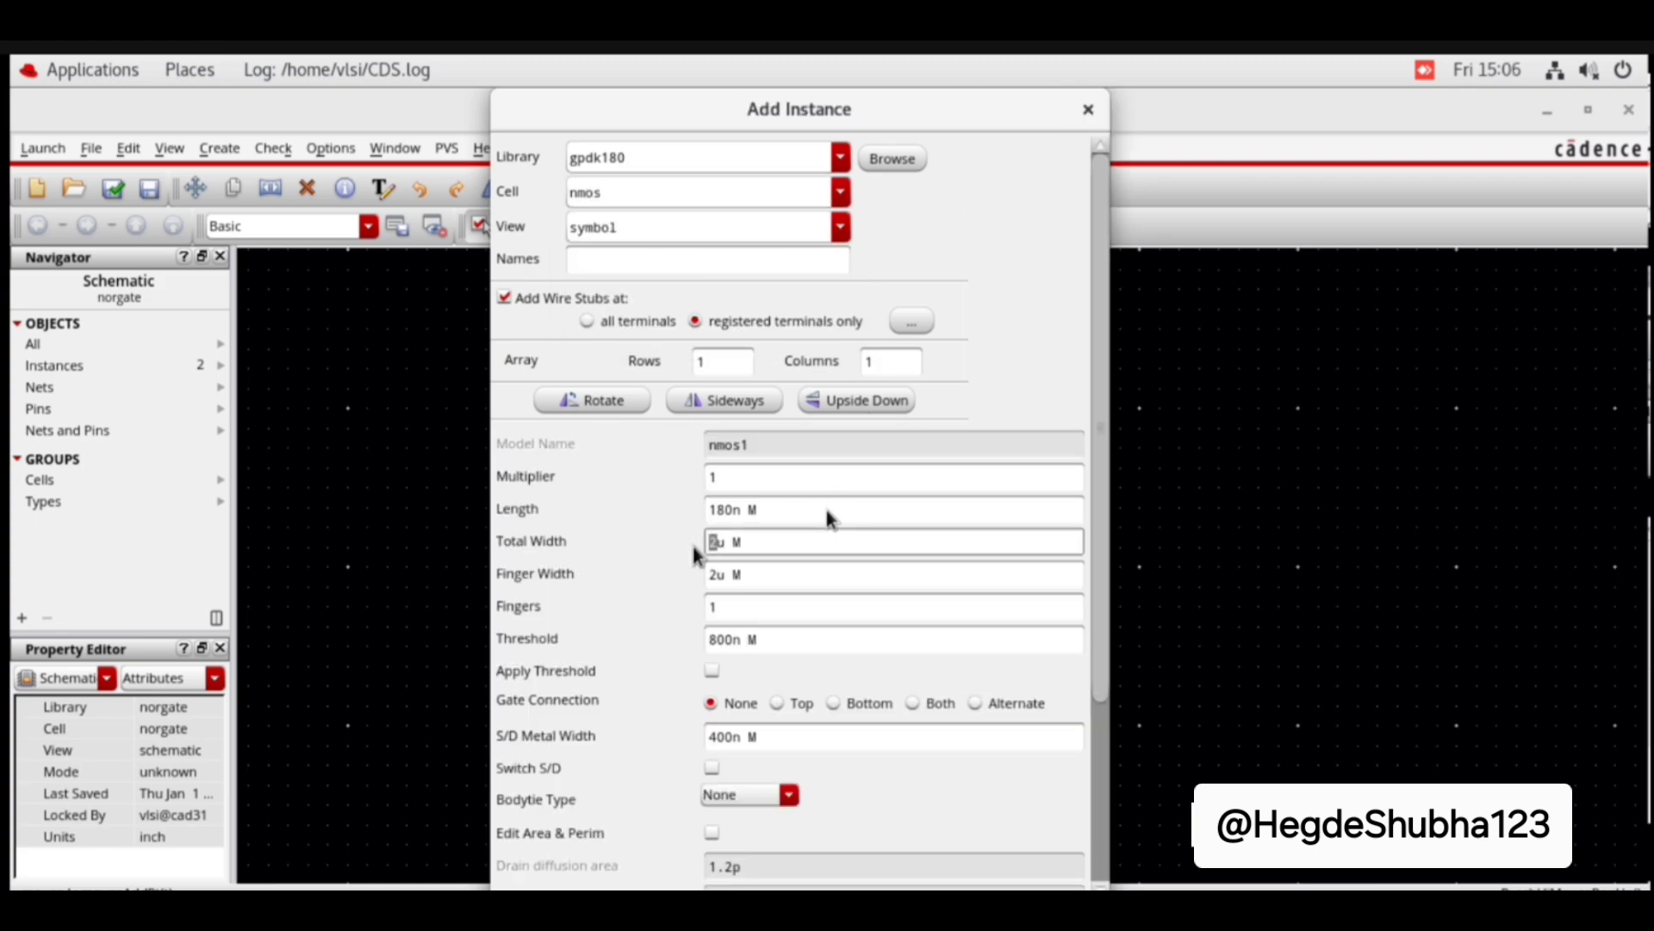
pyautogui.write('.7')
pyautogui.press('Tab')
pyautogui.press('Return')
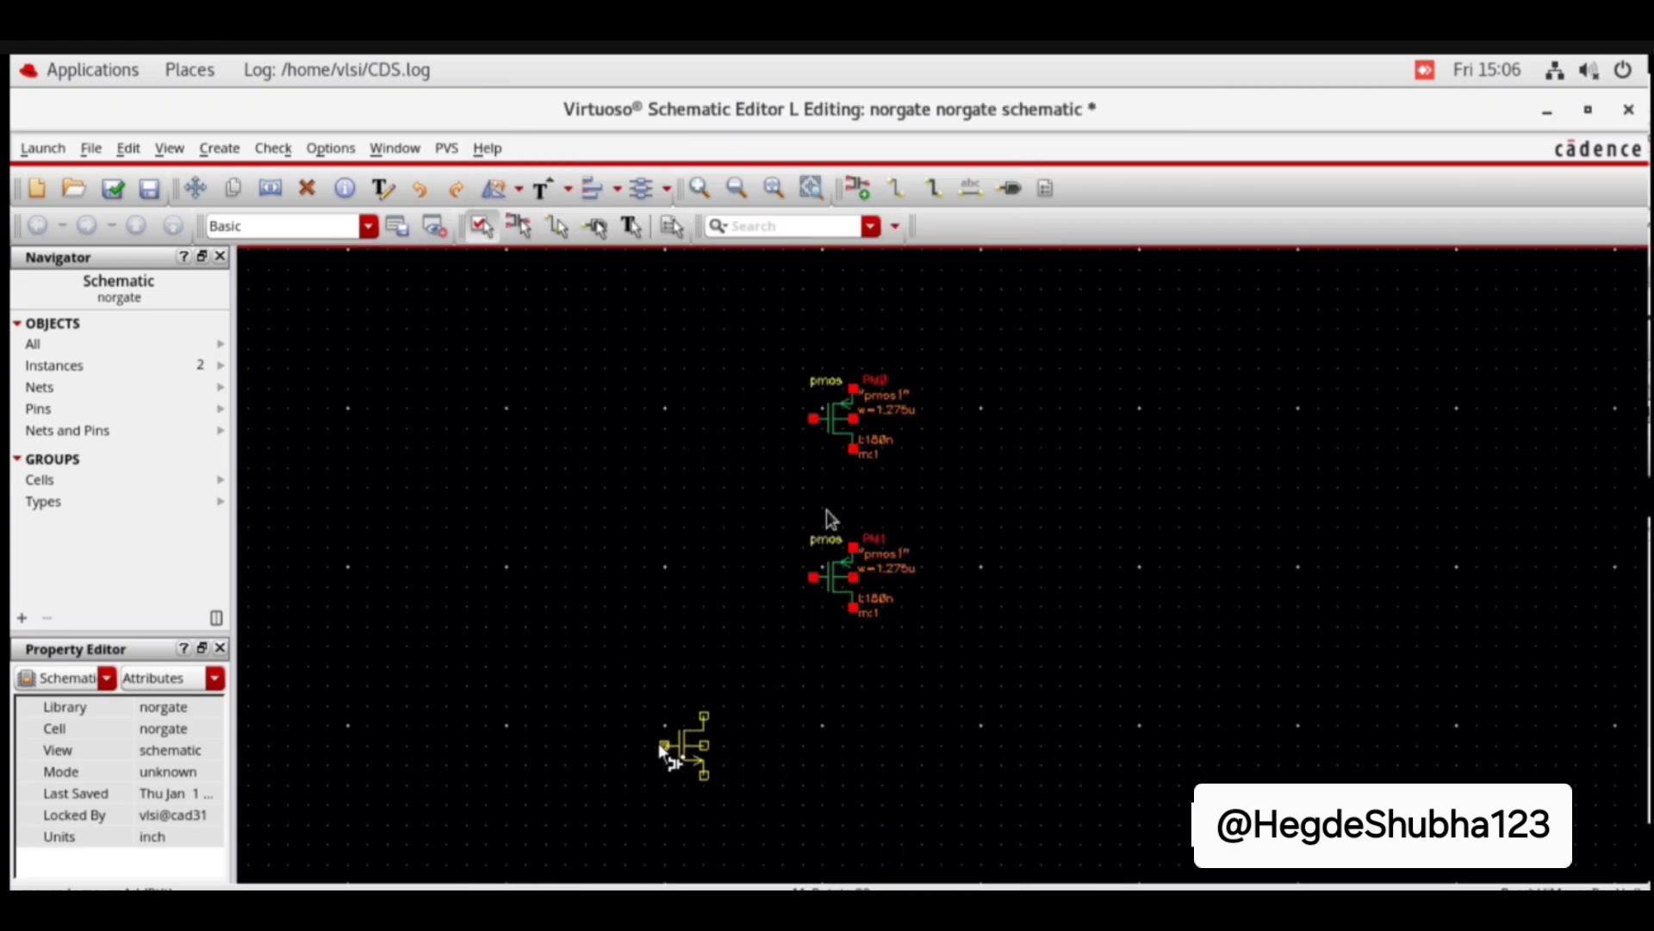
pyautogui.click(667, 748)
pyautogui.click(932, 747)
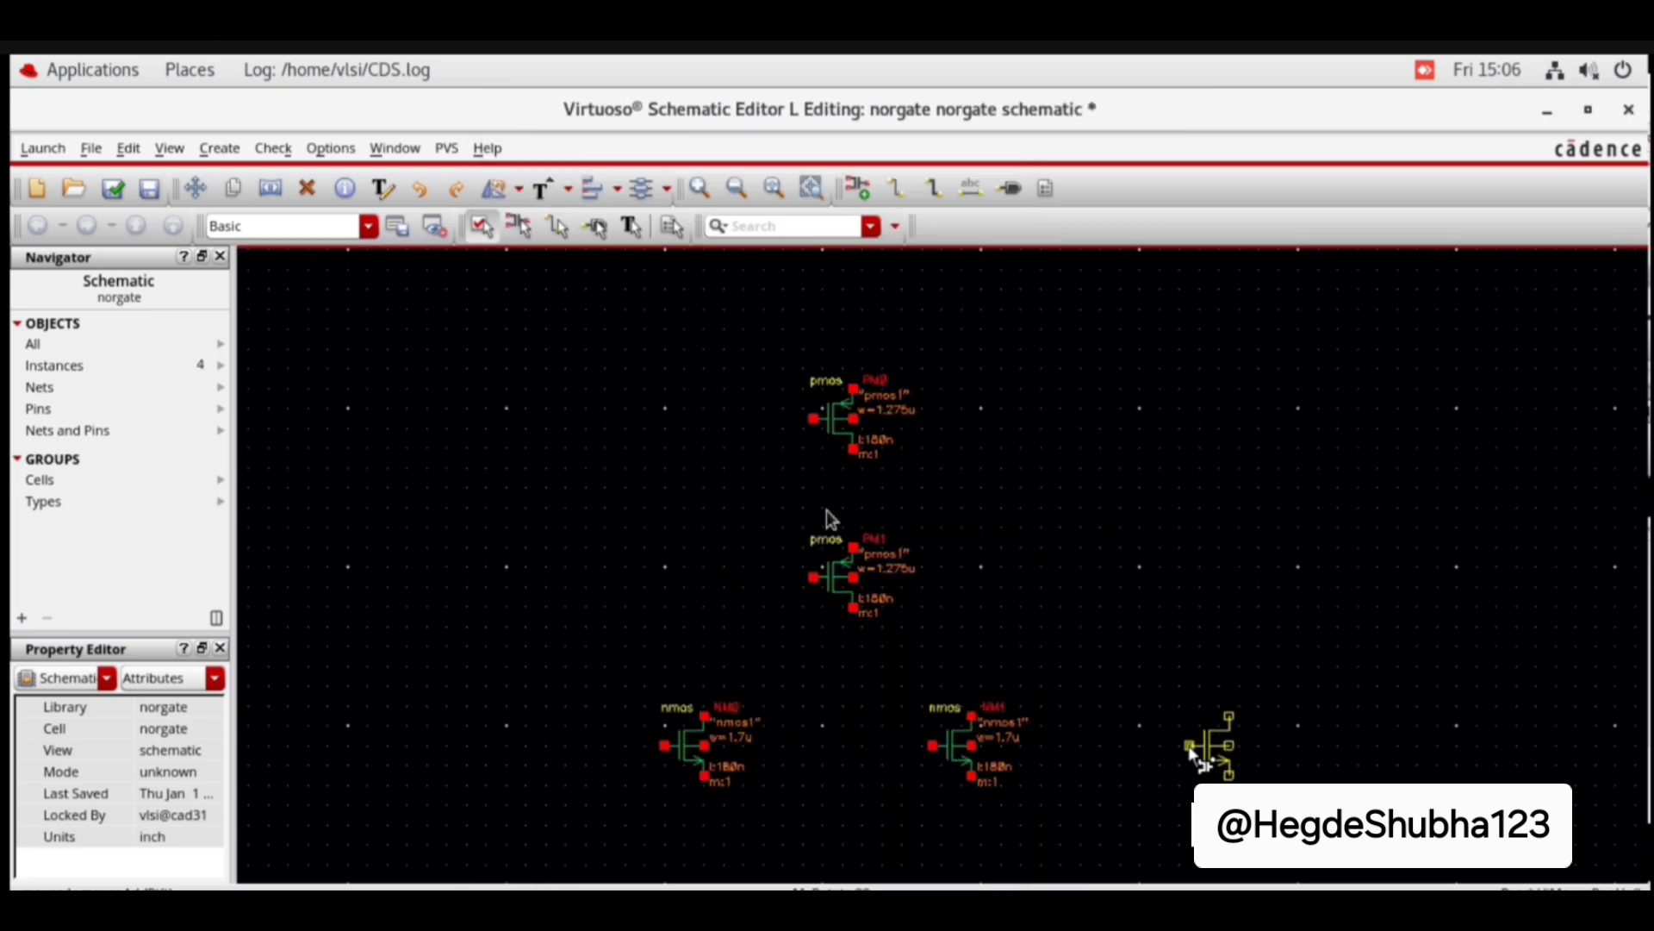
# Step: End instance placement and nudge the second nmos transistor, the one nearer the output side, slightly upward
pyautogui.click(949, 754)
pyautogui.moveTo(949, 754); pyautogui.dragTo(949, 744)
pyautogui.click(1090, 764)
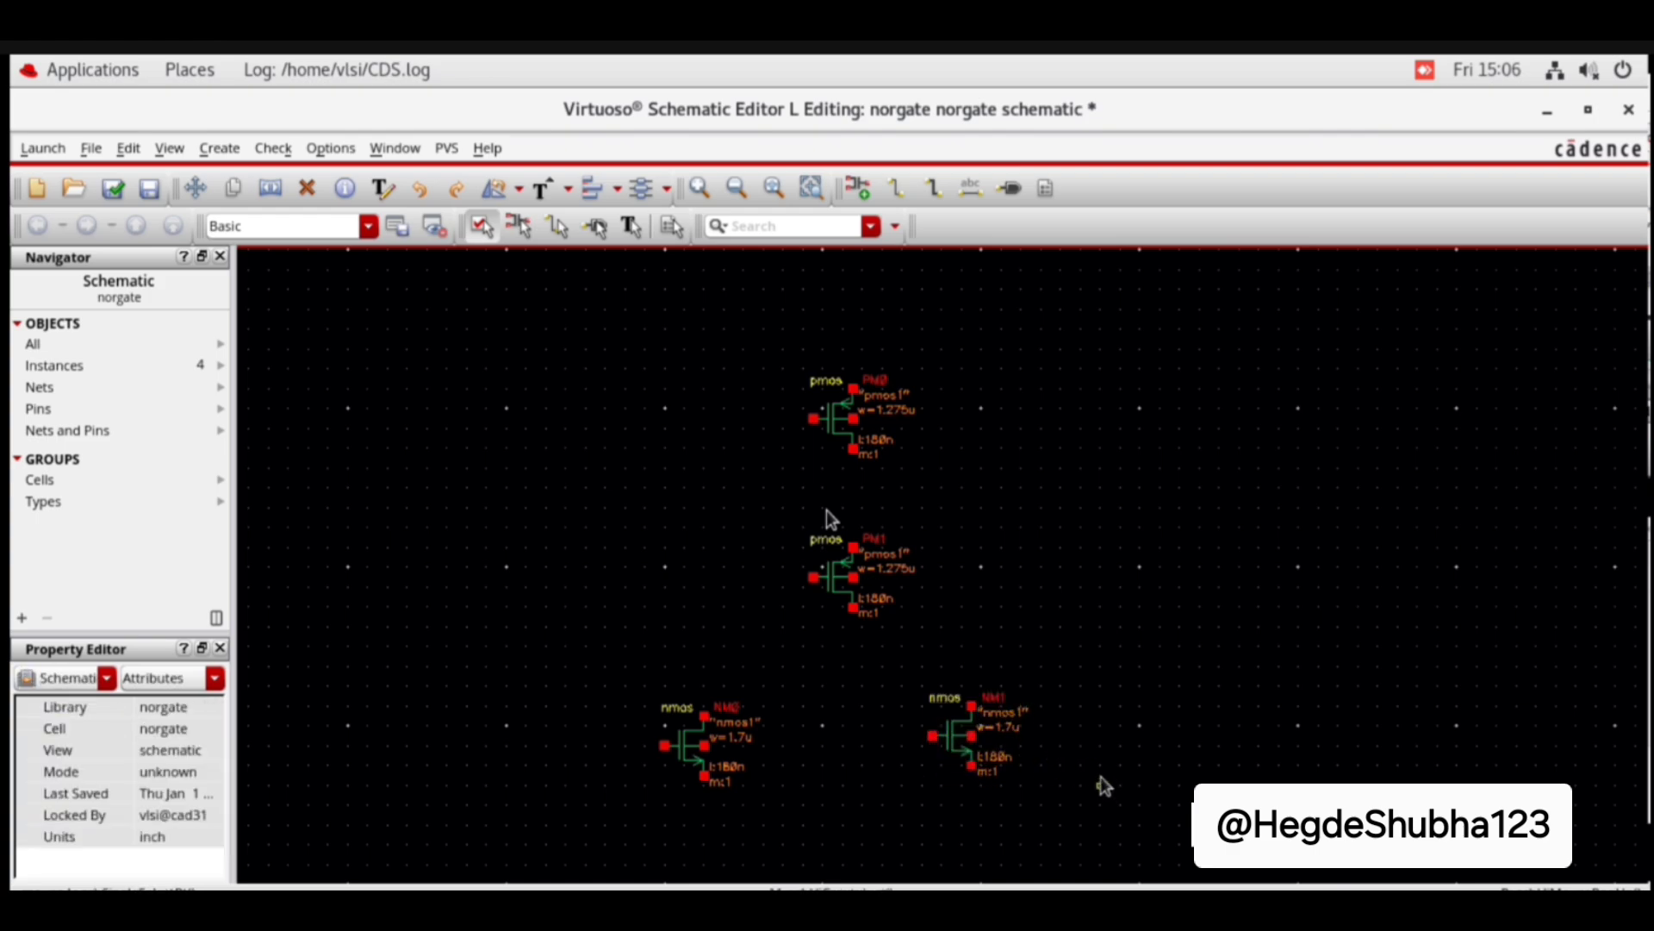
# Step: Create input pins a, b, vdd and vss, with a and b beside the pmos gates, vdd above and vss below the transistors
pyautogui.click(221, 148)
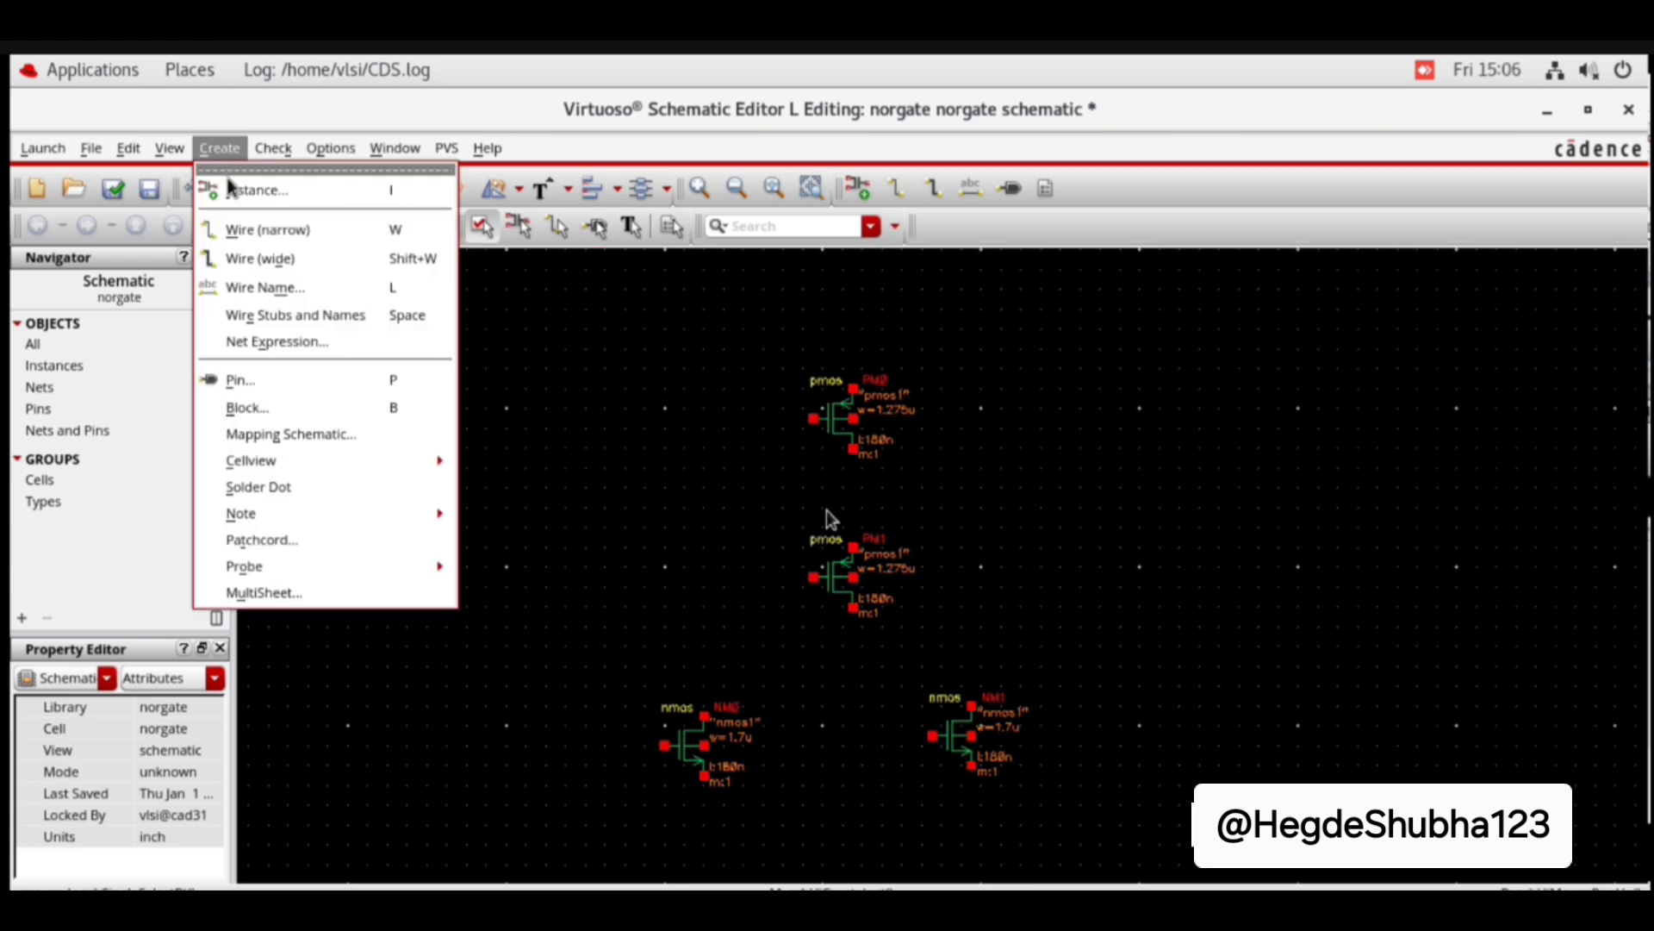
pyautogui.click(241, 382)
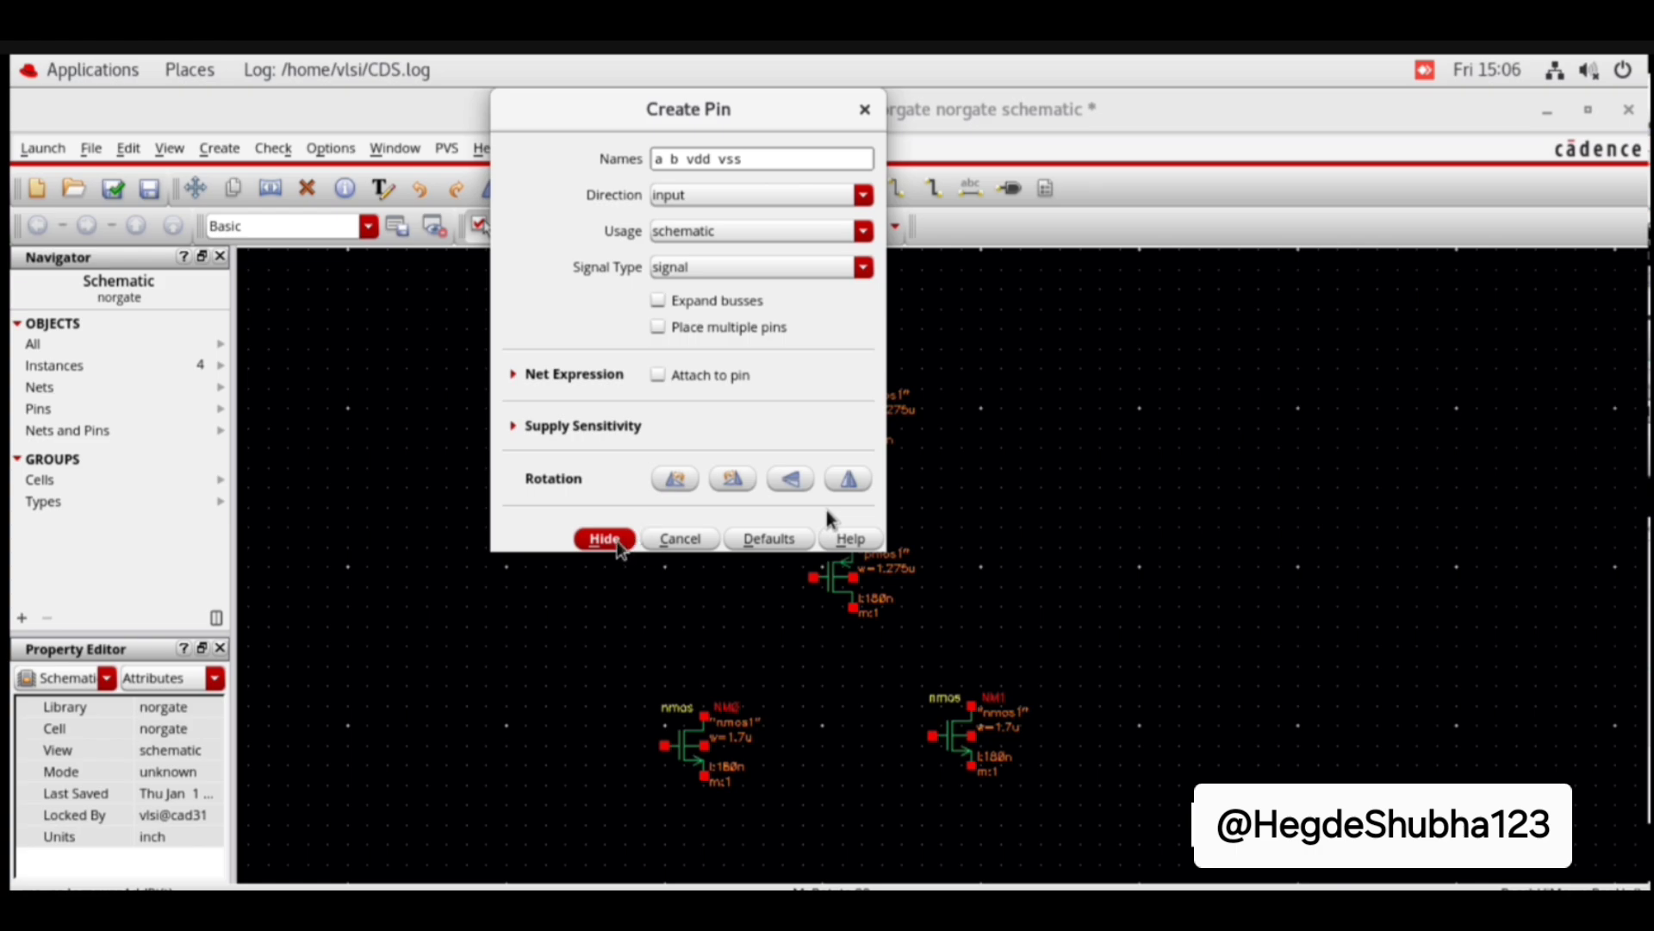
pyautogui.click(604, 539)
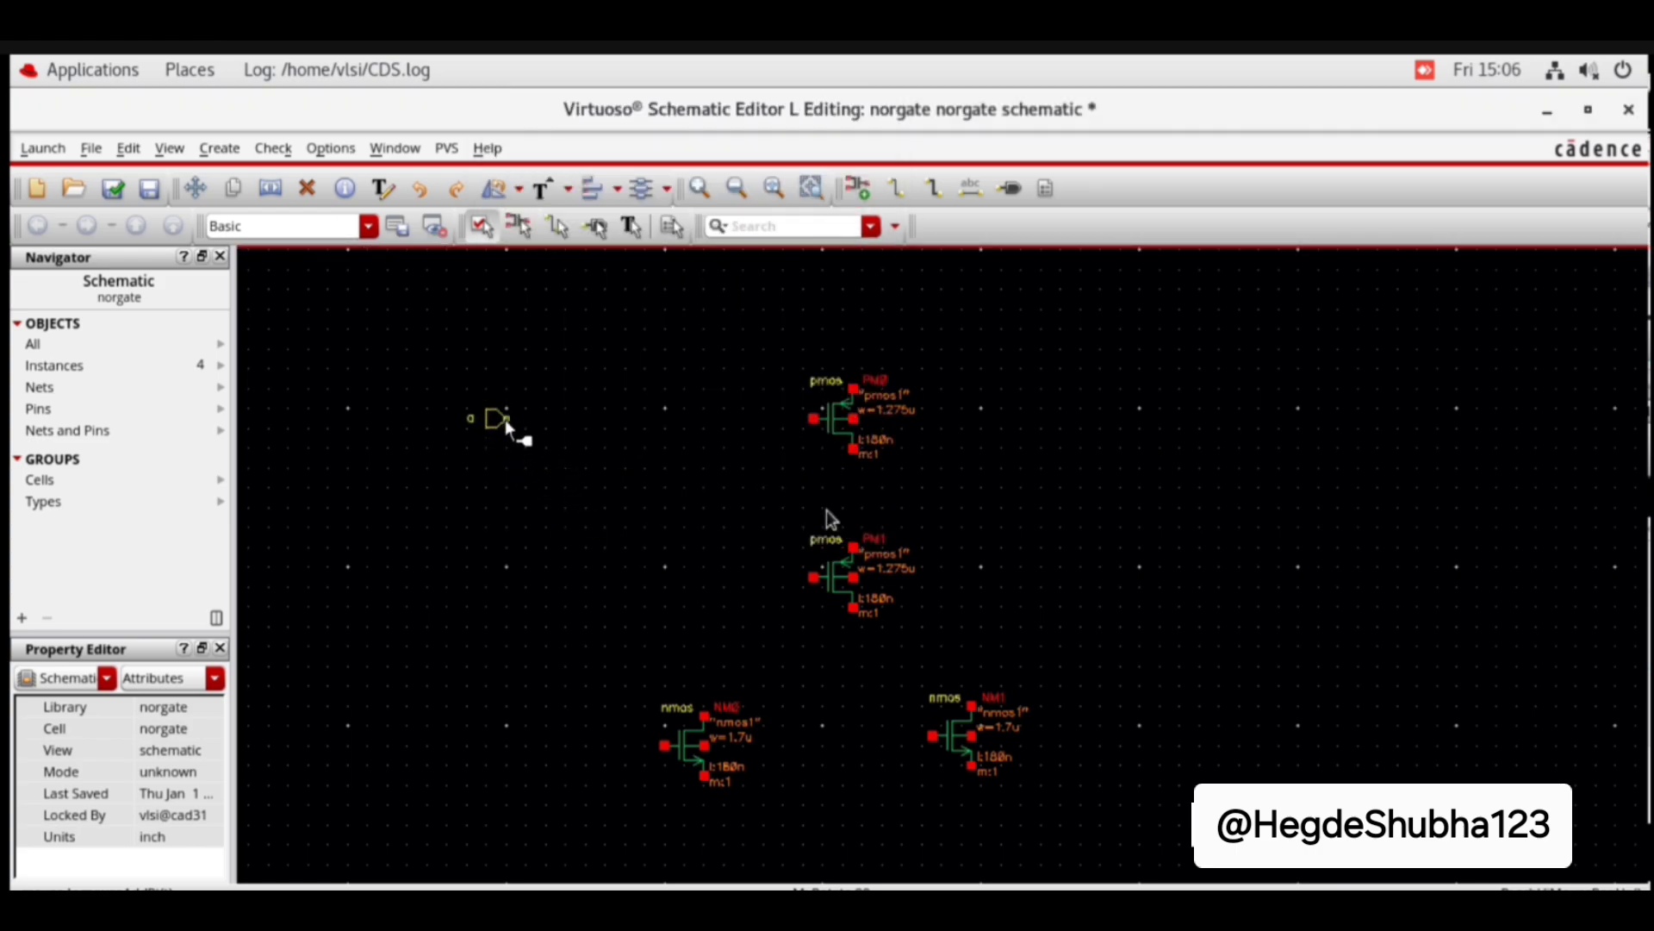
pyautogui.click(507, 423)
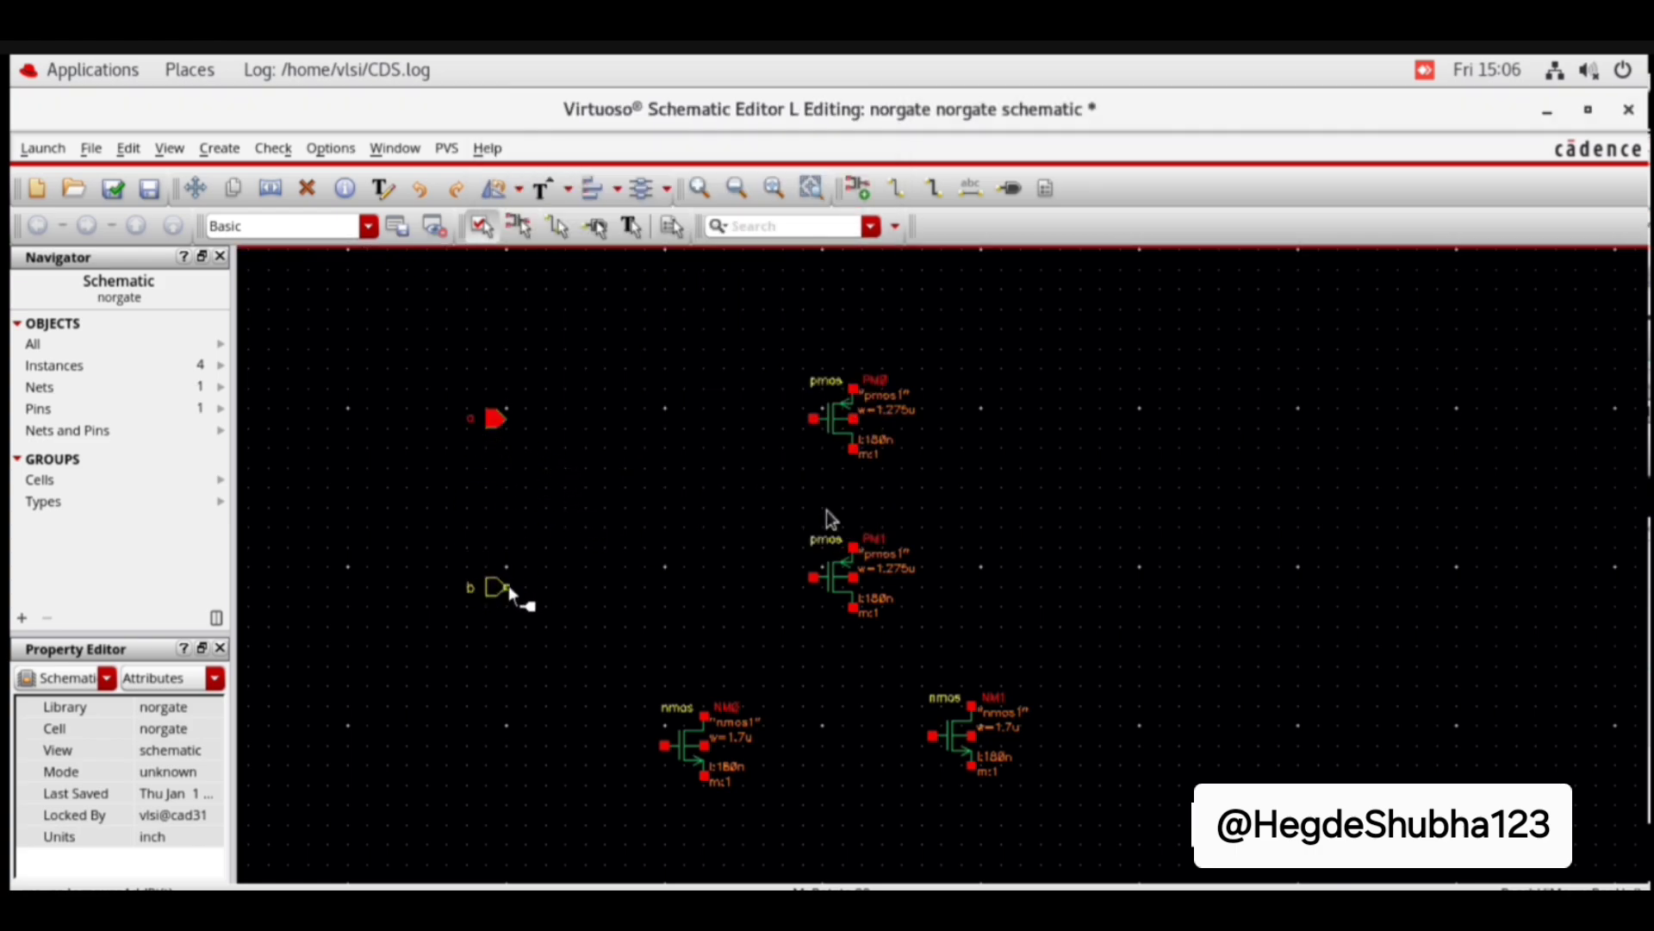
pyautogui.click(508, 592)
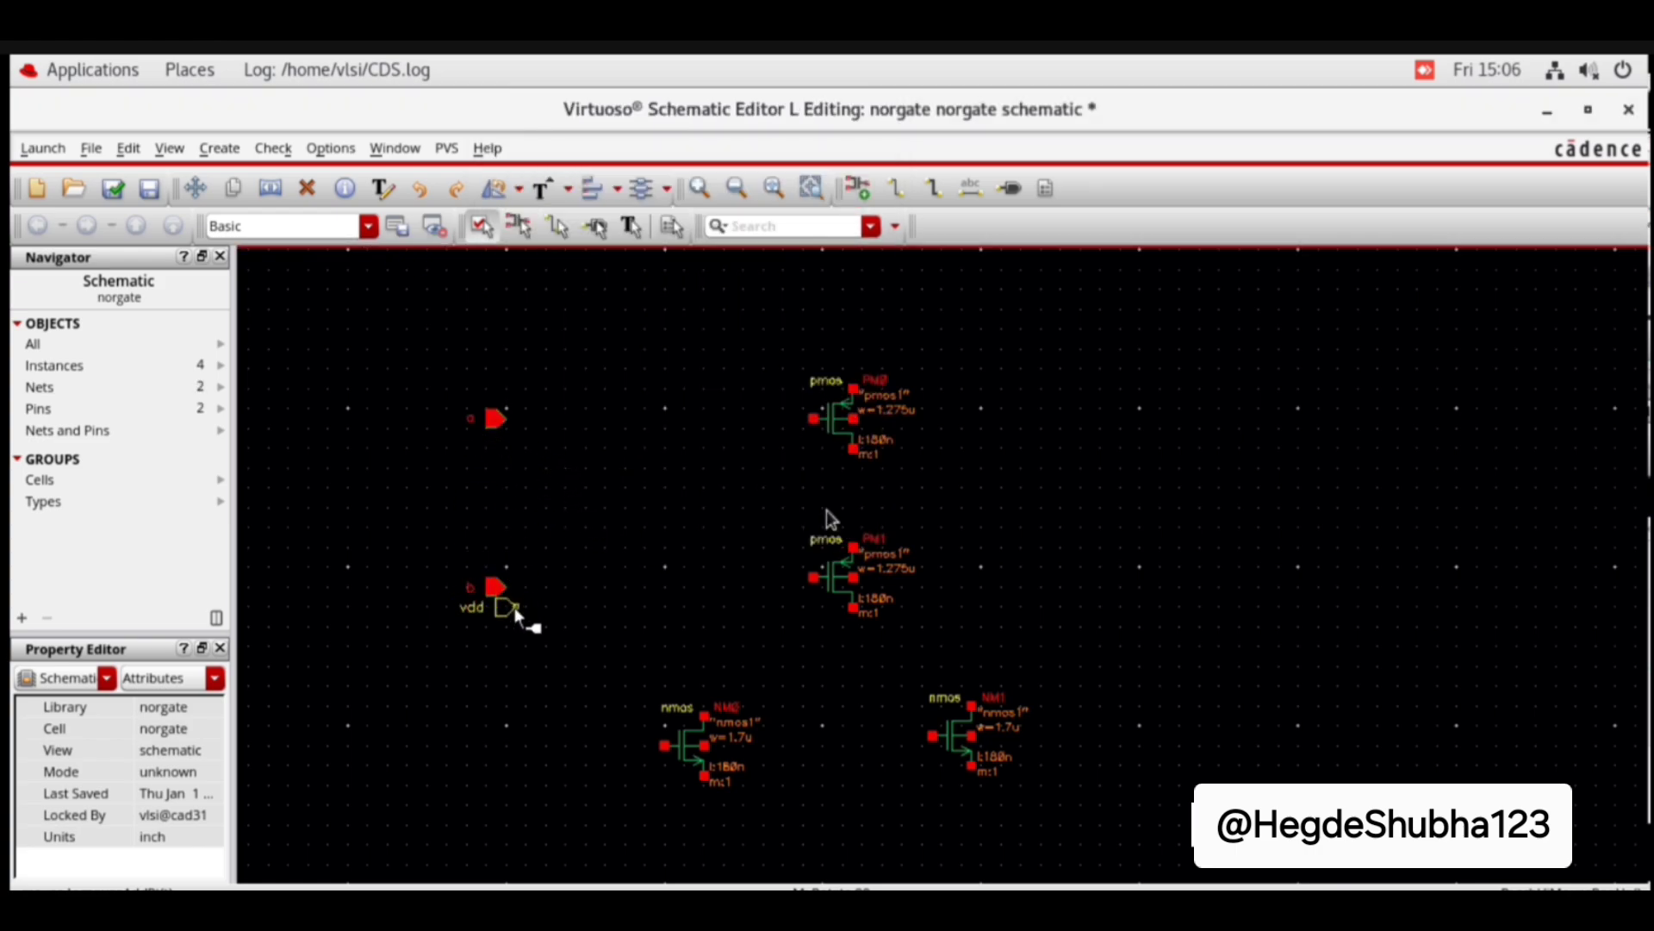
pyautogui.click(717, 294)
pyautogui.click(754, 866)
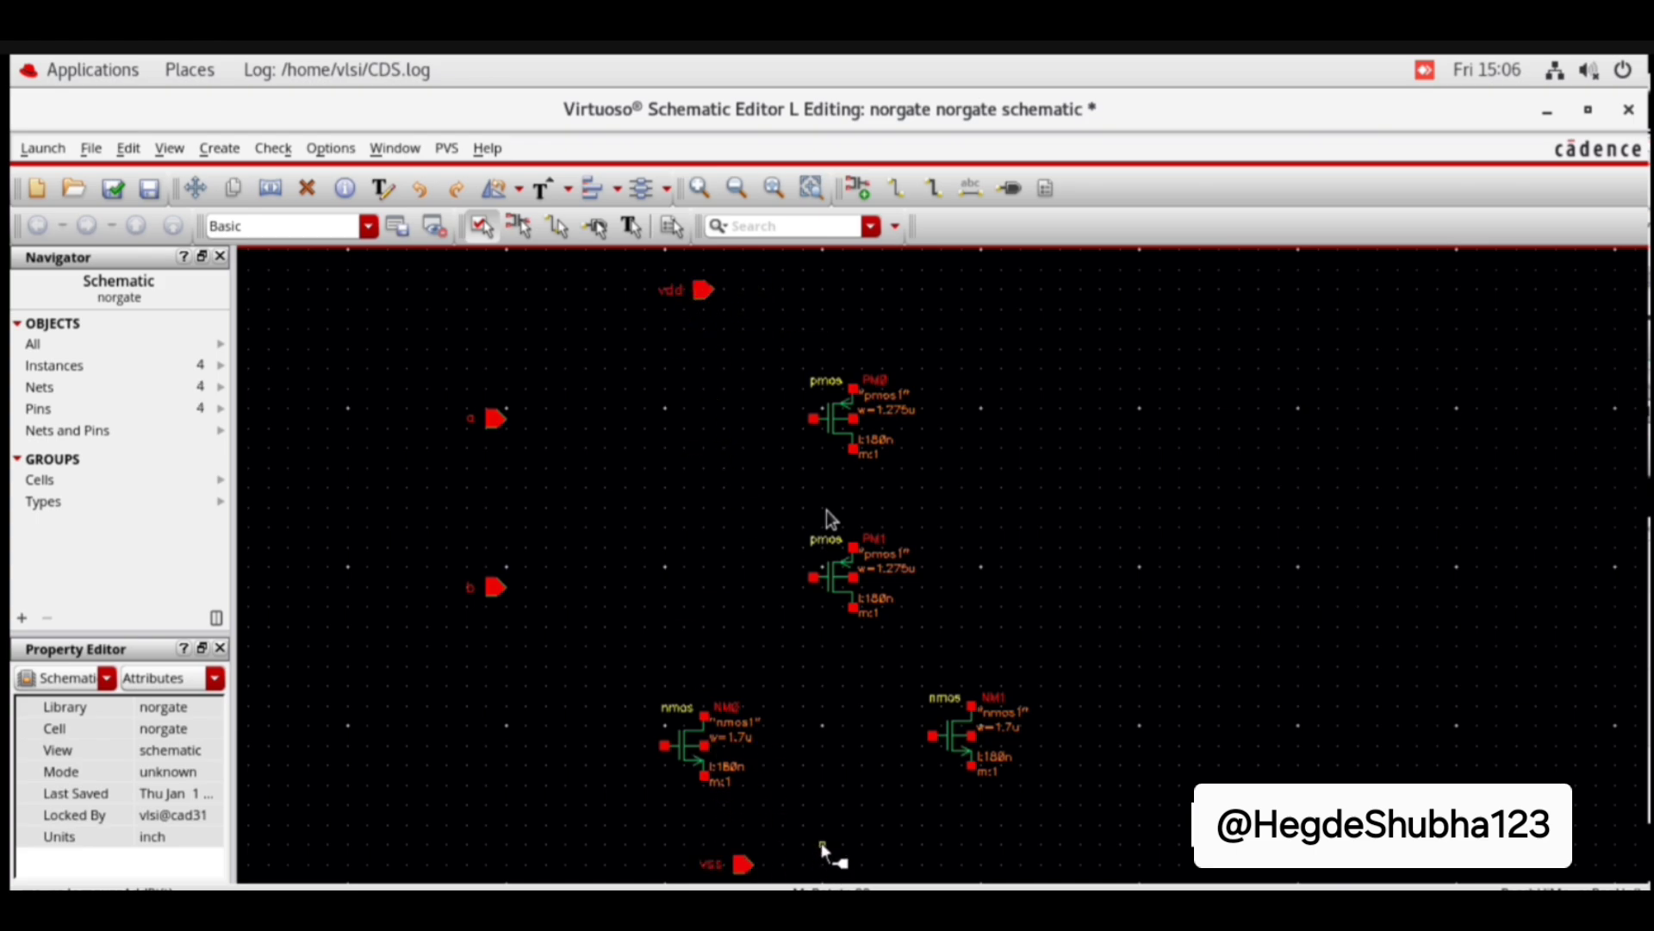
pyautogui.press('Escape')
# Step: Create a pin named vout with output direction and place it on the side of the transistors opposite the a and b pins
pyautogui.click(220, 149)
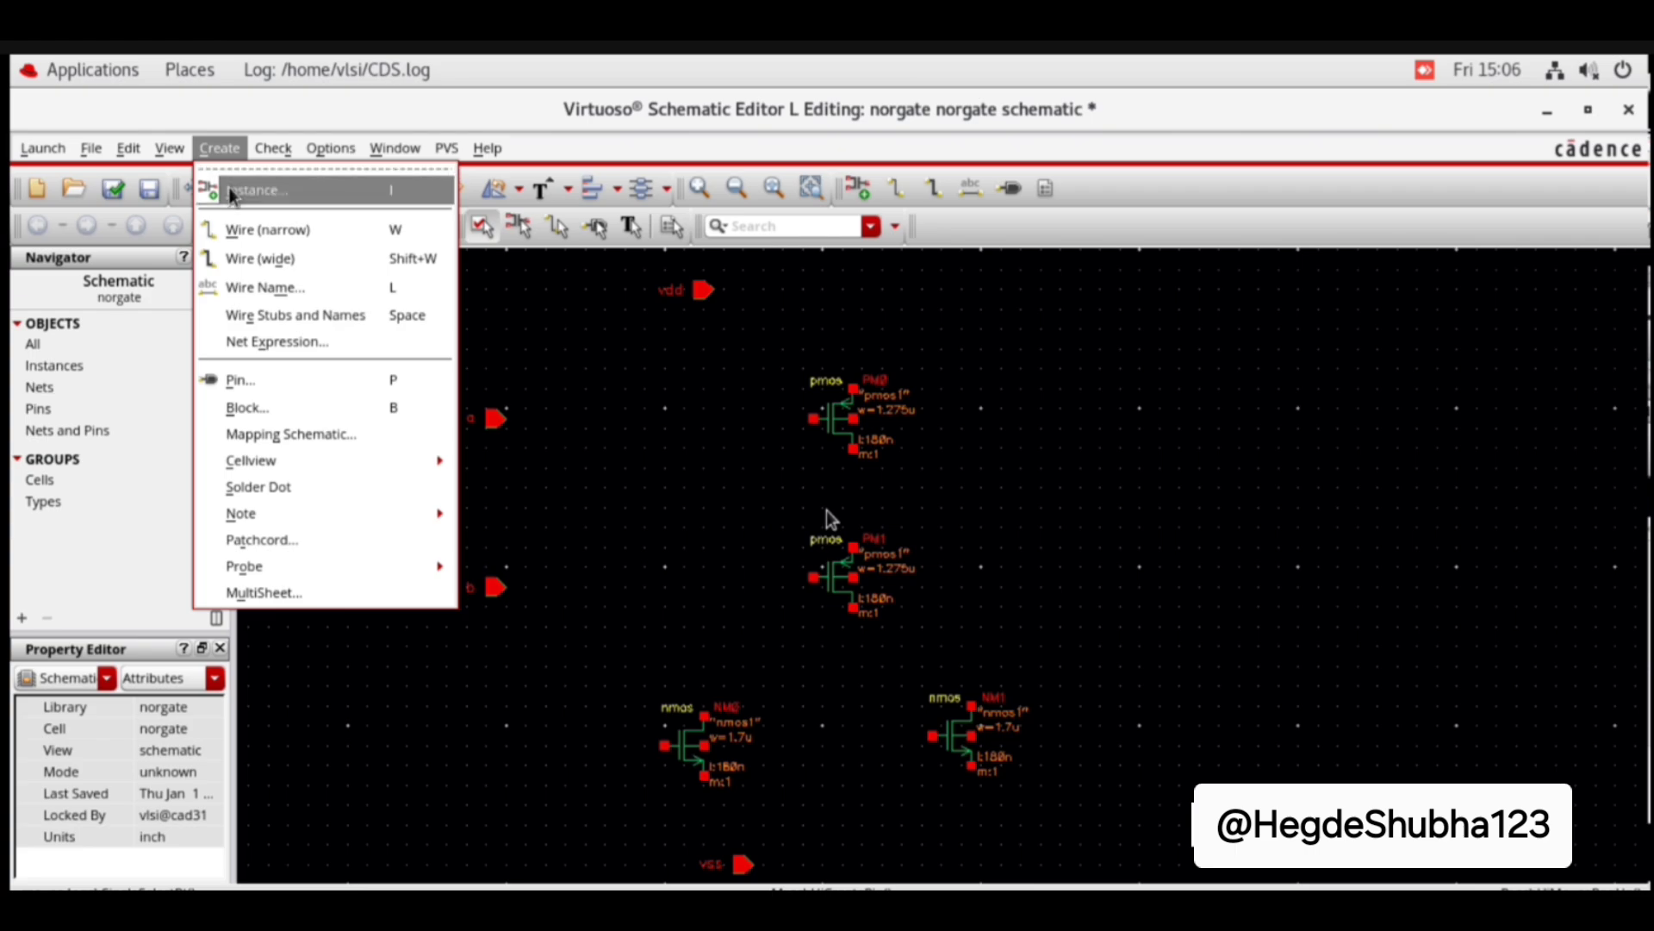
pyautogui.click(269, 383)
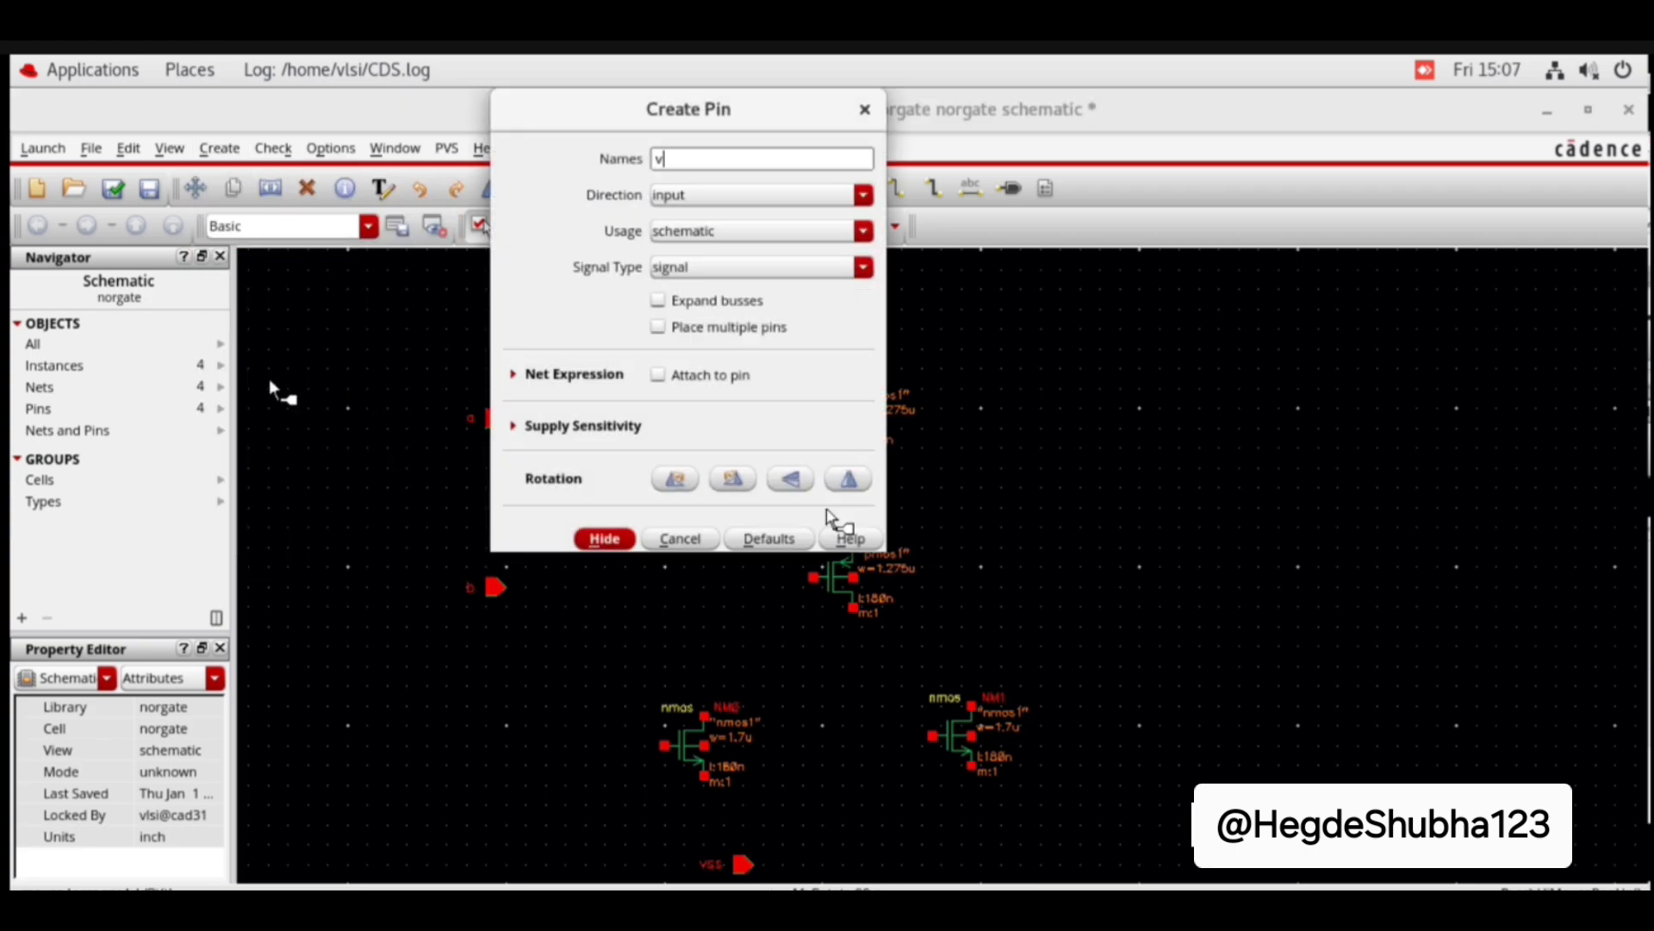
pyautogui.click(694, 195)
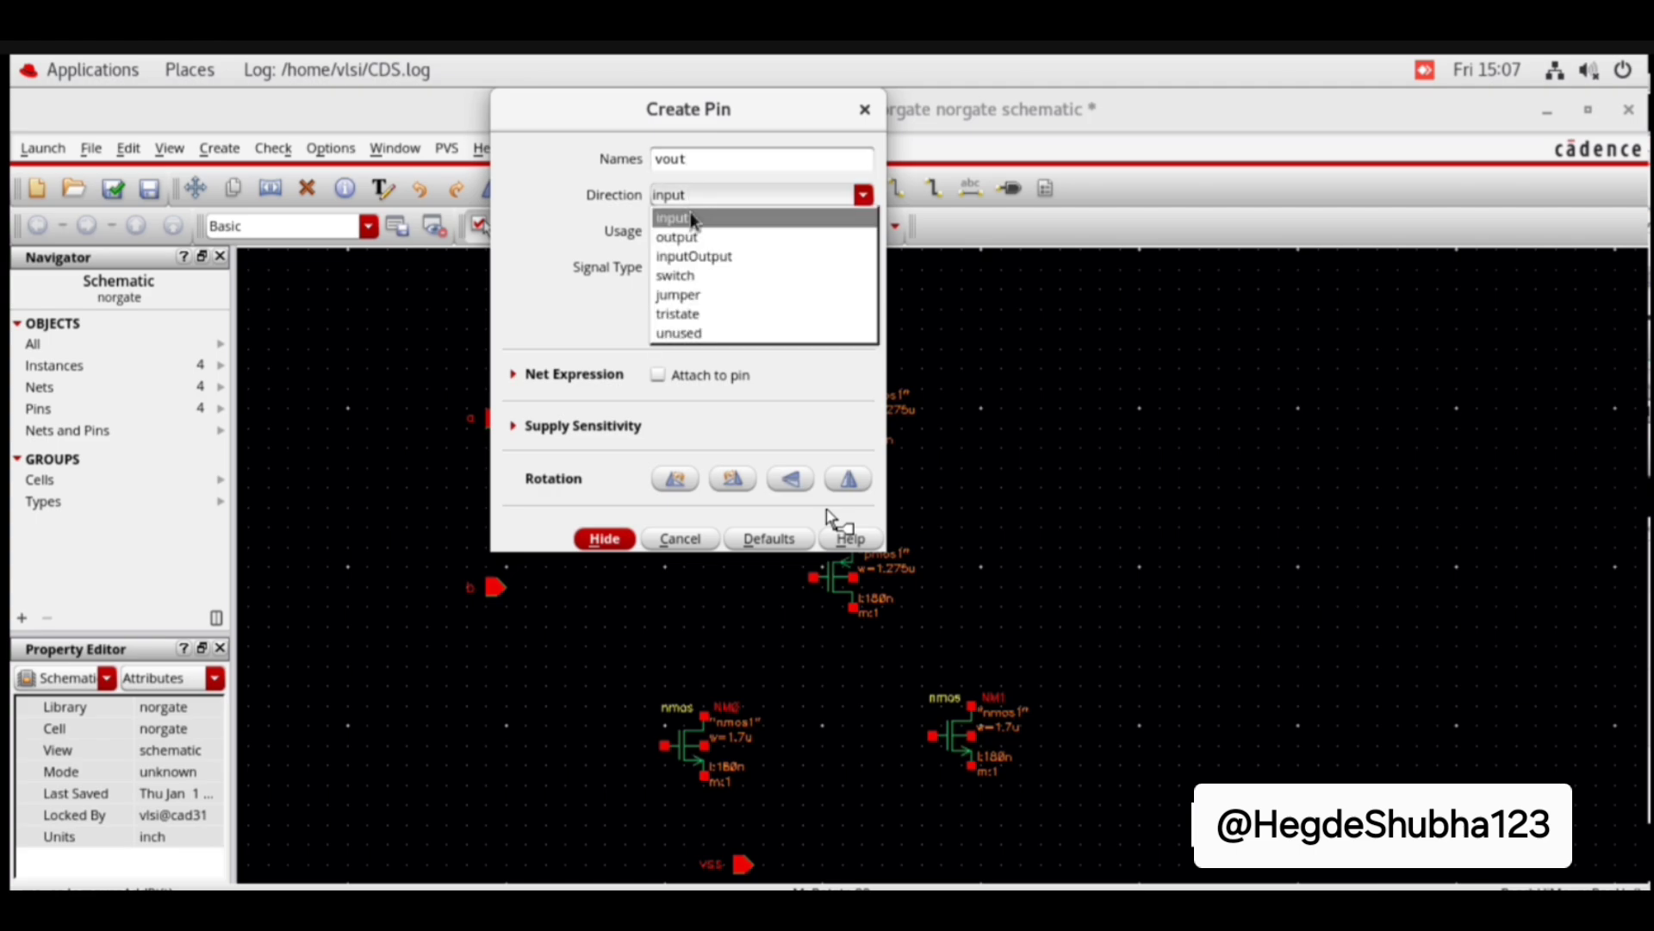
pyautogui.click(679, 232)
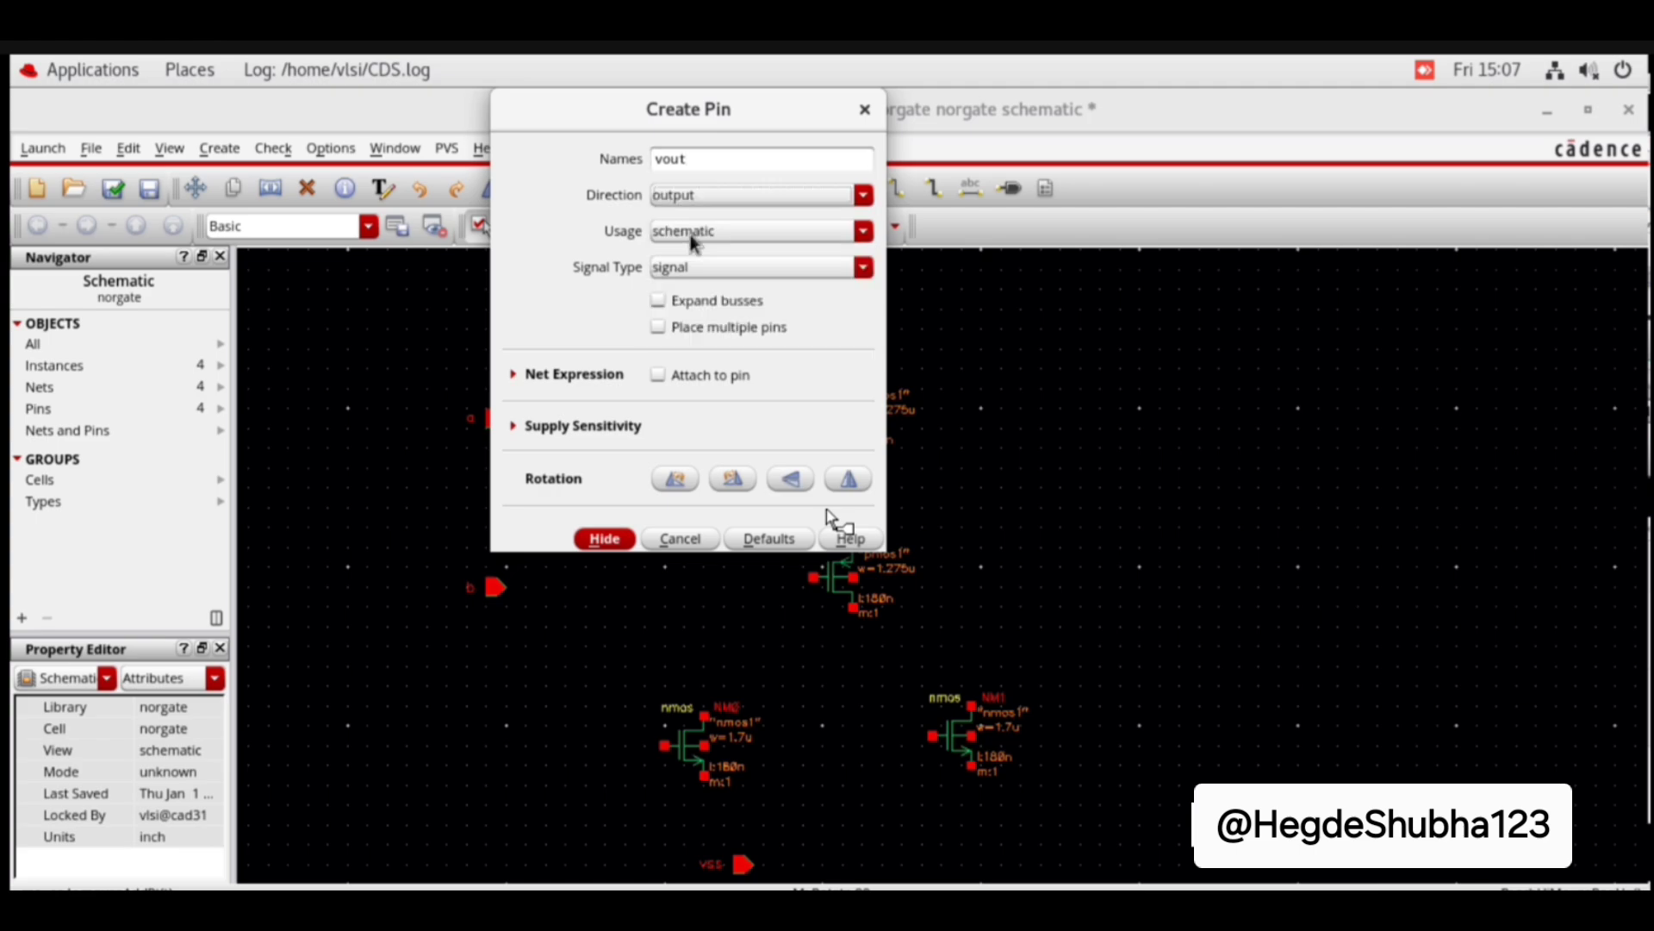
pyautogui.click(604, 538)
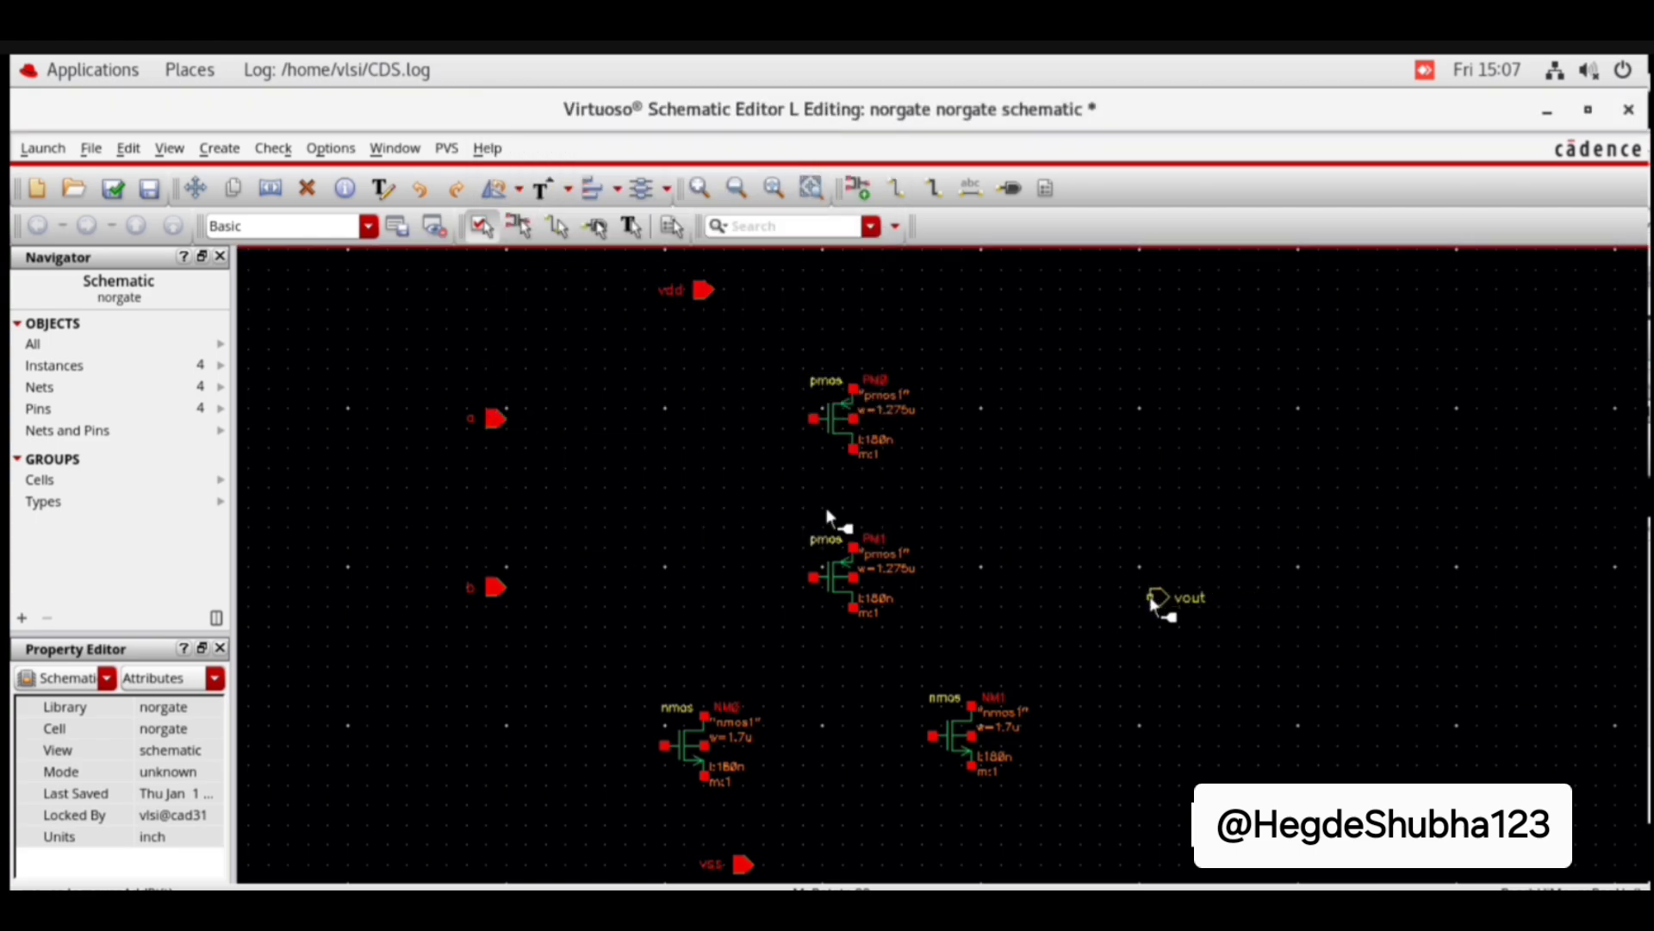
pyautogui.click(1155, 599)
pyautogui.press('Escape')
# Step: Draw narrow wires from pin a to the upper pmos gate and from pin b to the lower pmos gate
pyautogui.click(220, 149)
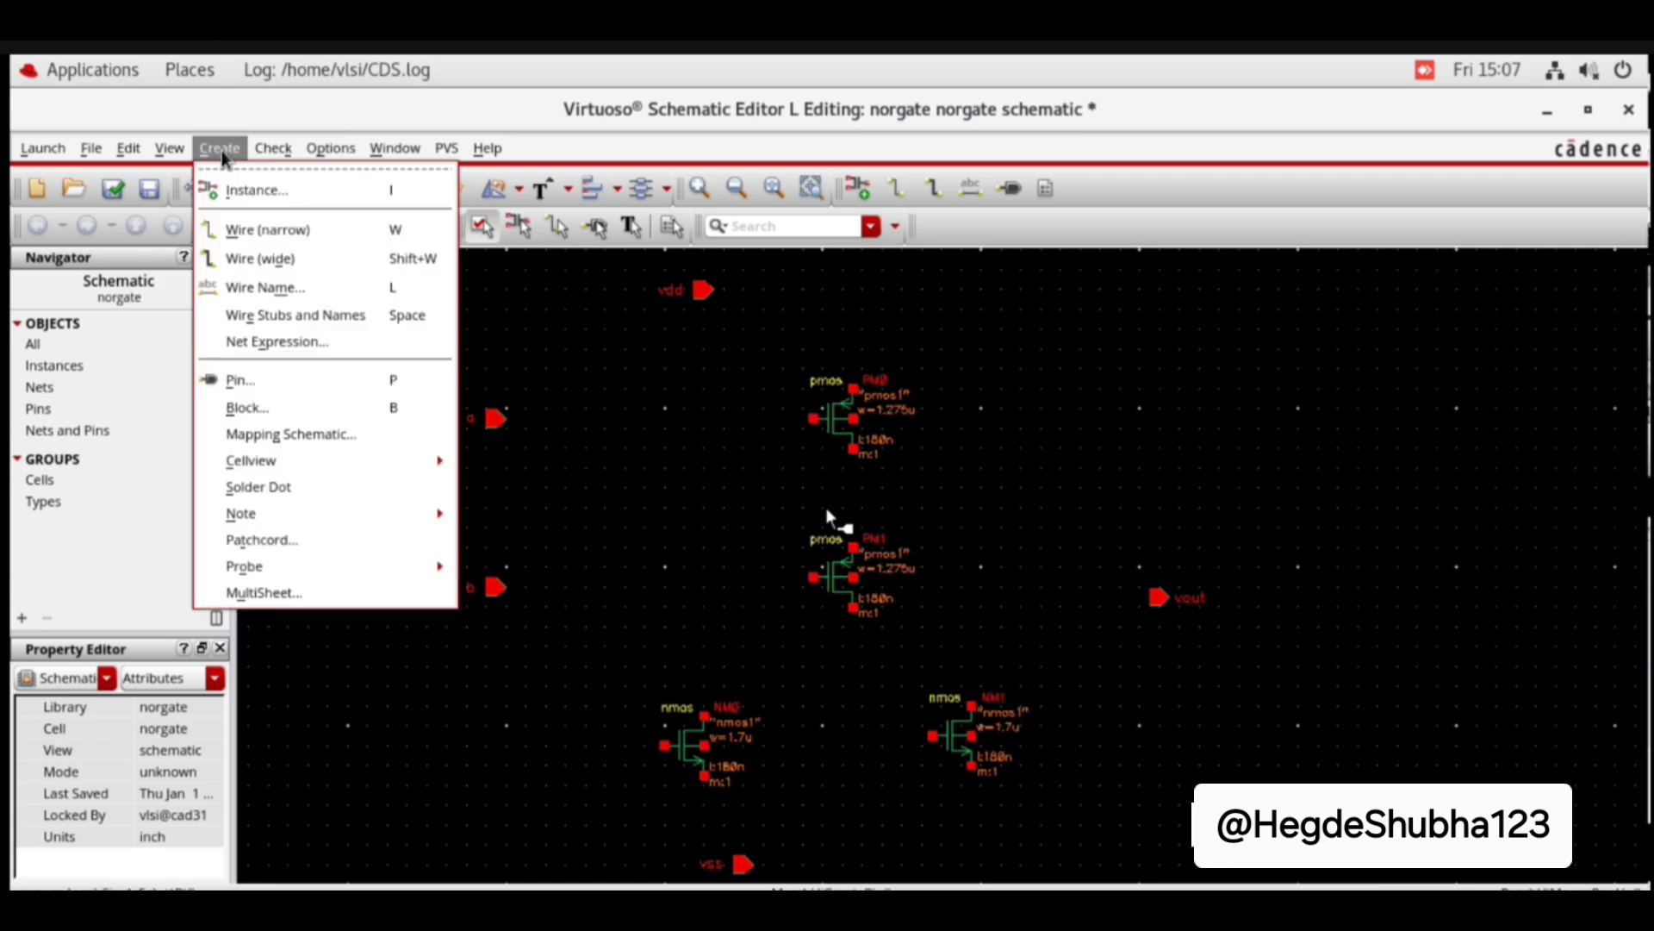
pyautogui.click(285, 231)
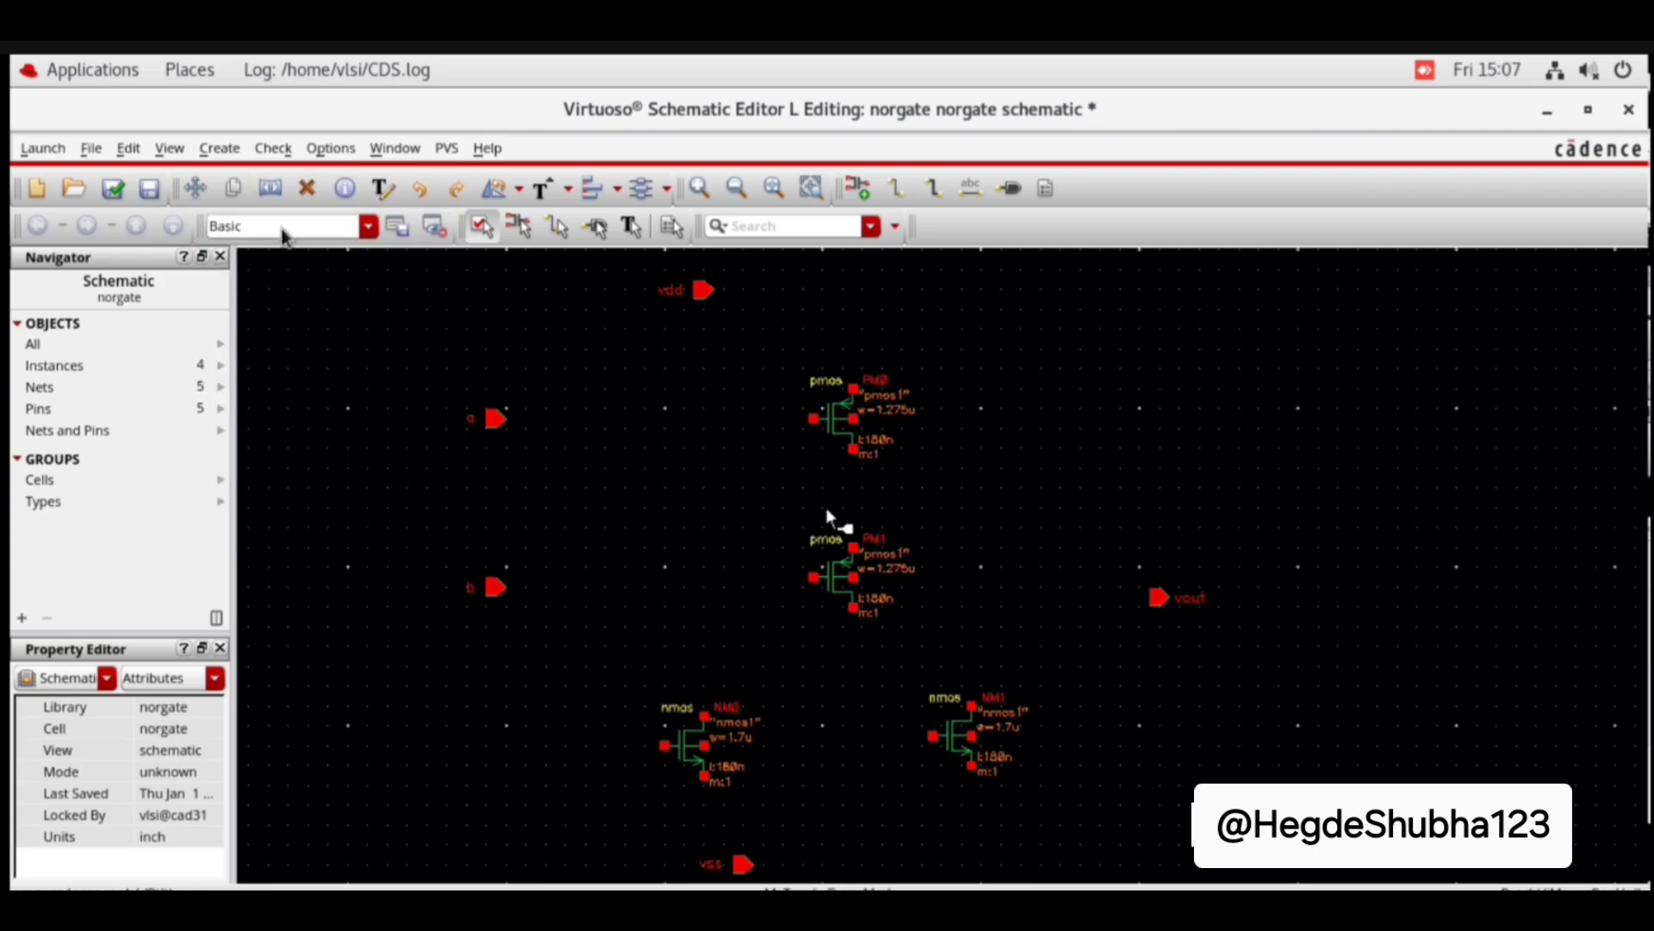
pyautogui.click(802, 419)
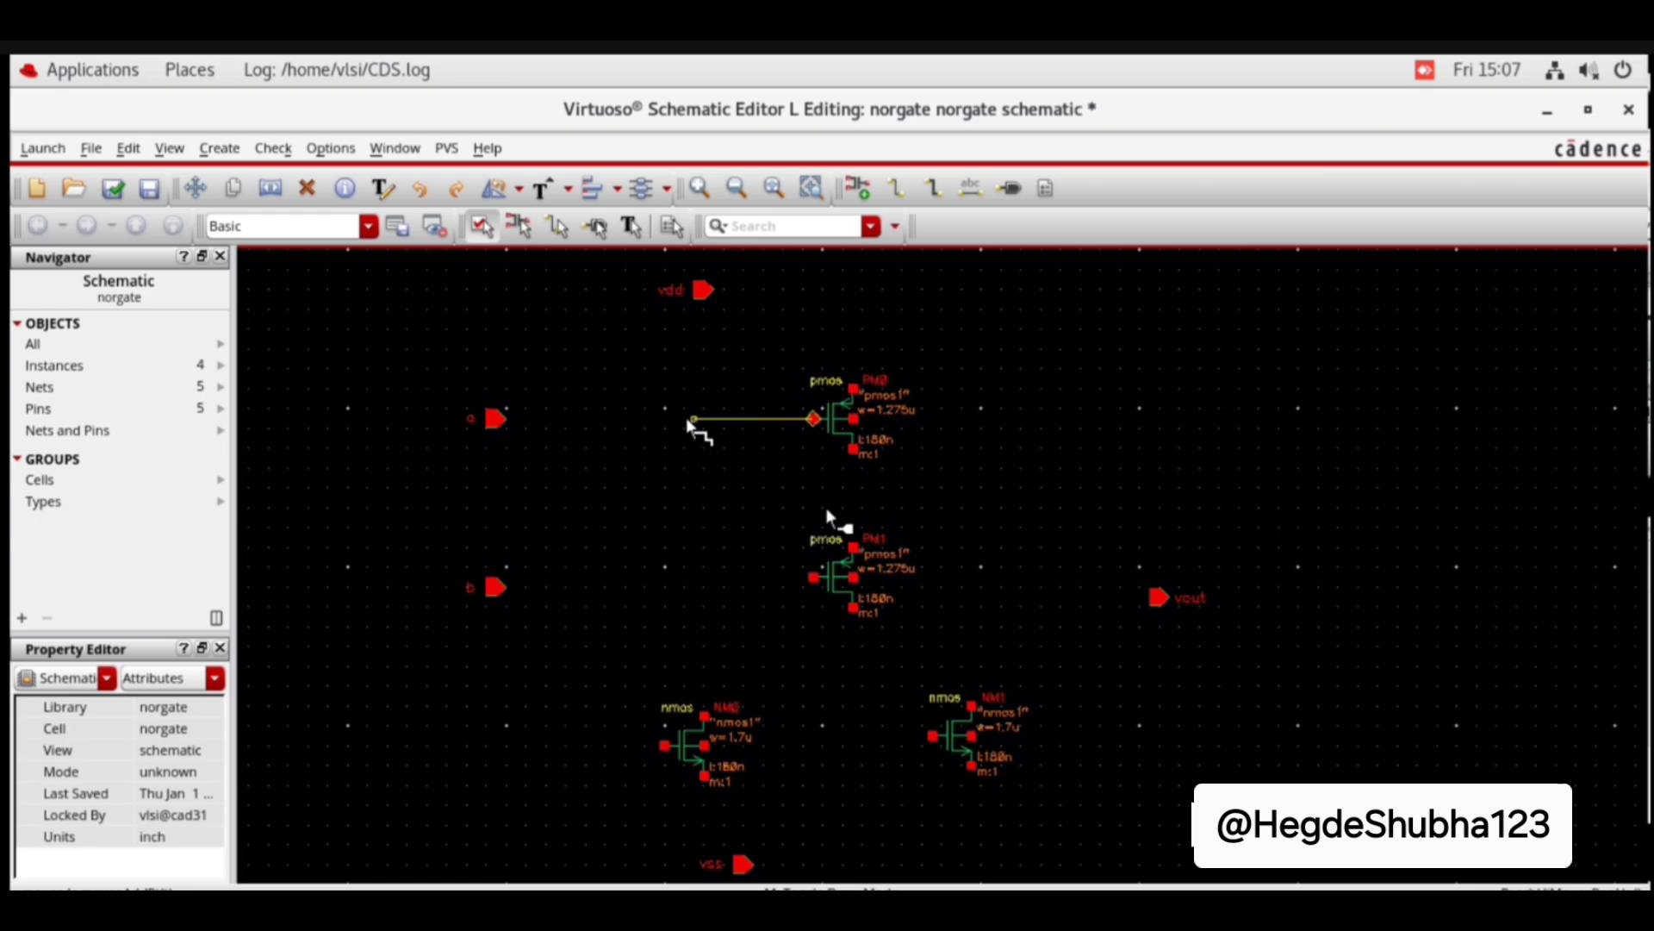
pyautogui.click(497, 419)
pyautogui.click(497, 589)
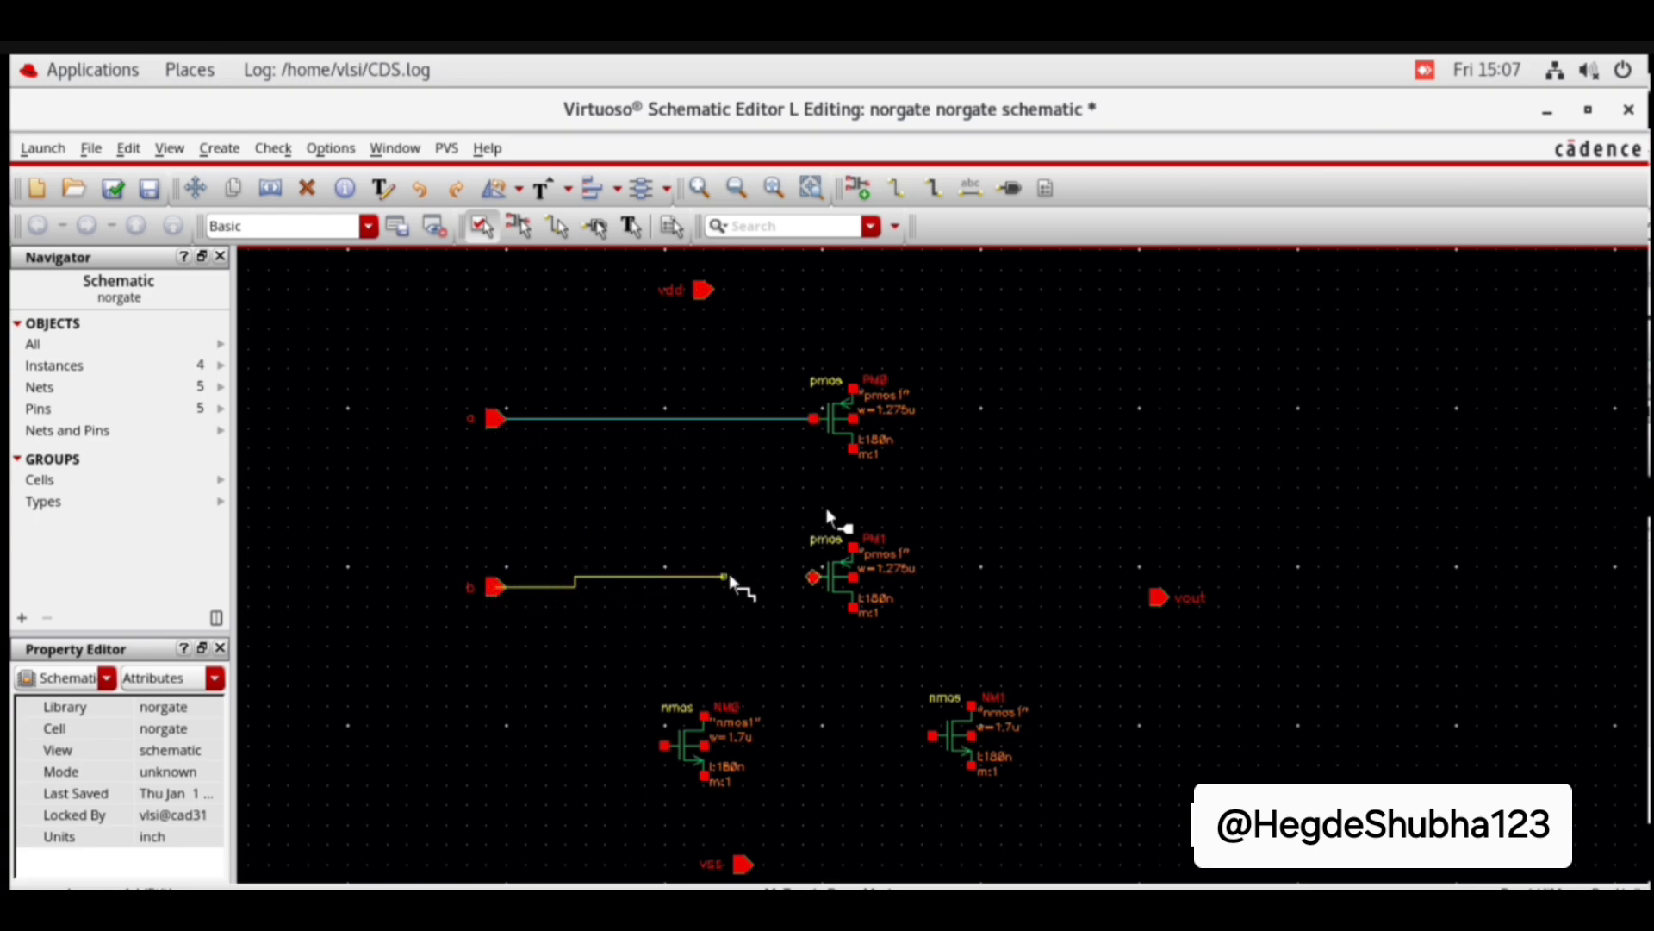
pyautogui.click(810, 577)
# Step: Wire the first nmos gate to the a net and the second nmos gate to the b net
pyautogui.click(664, 747)
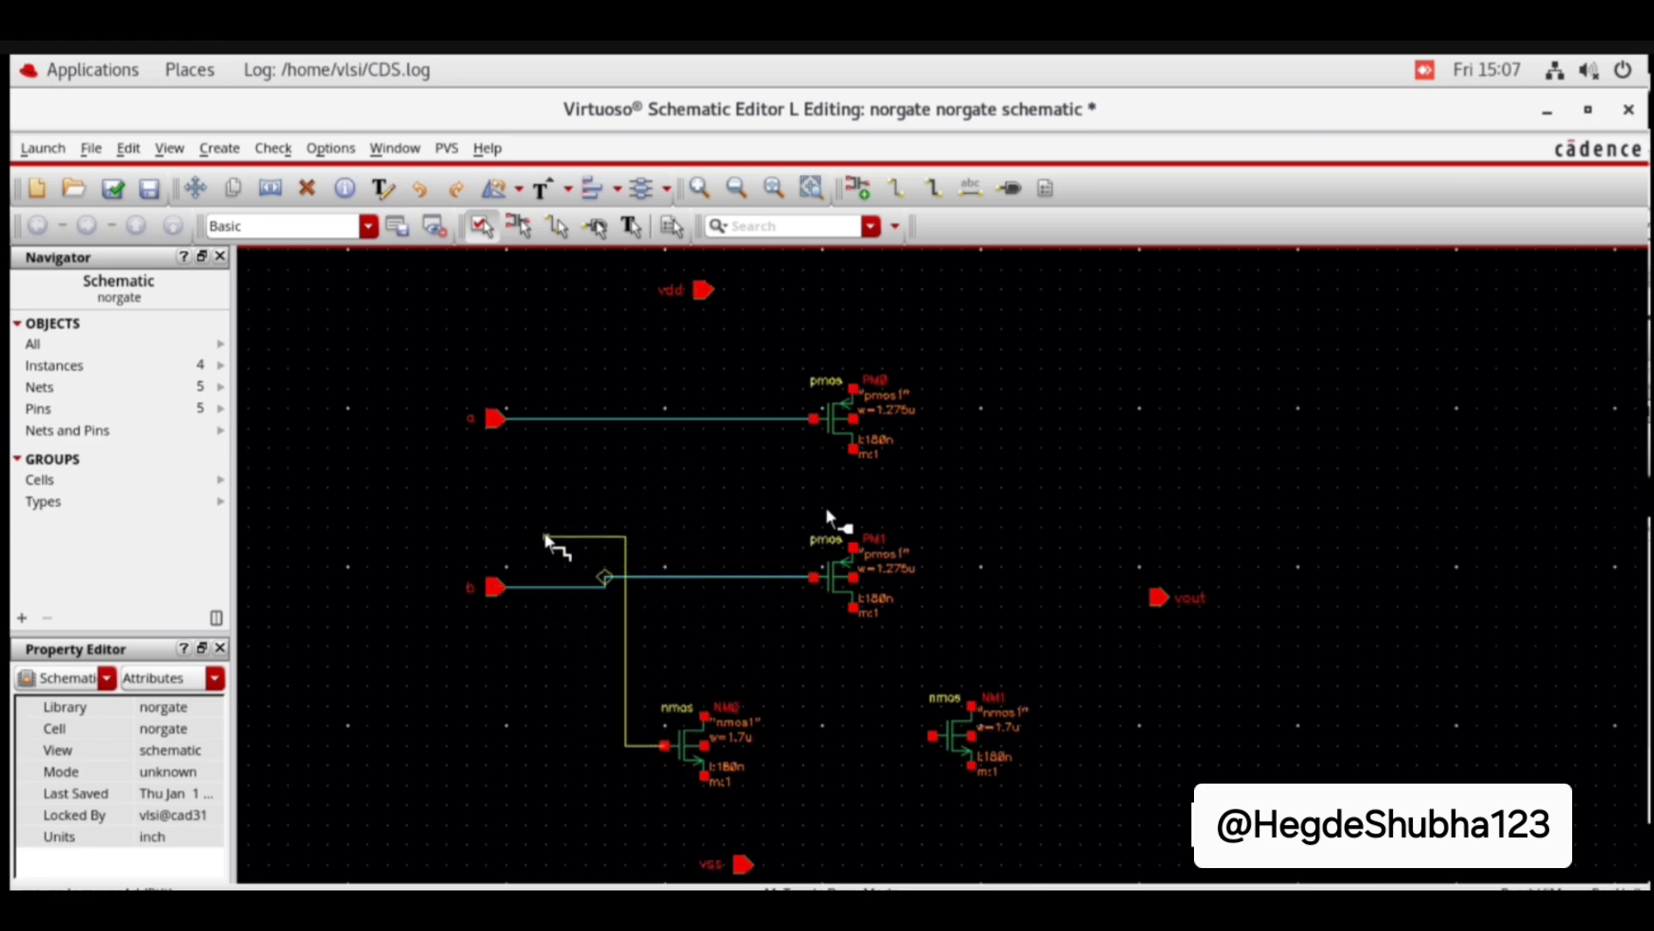
pyautogui.click(614, 419)
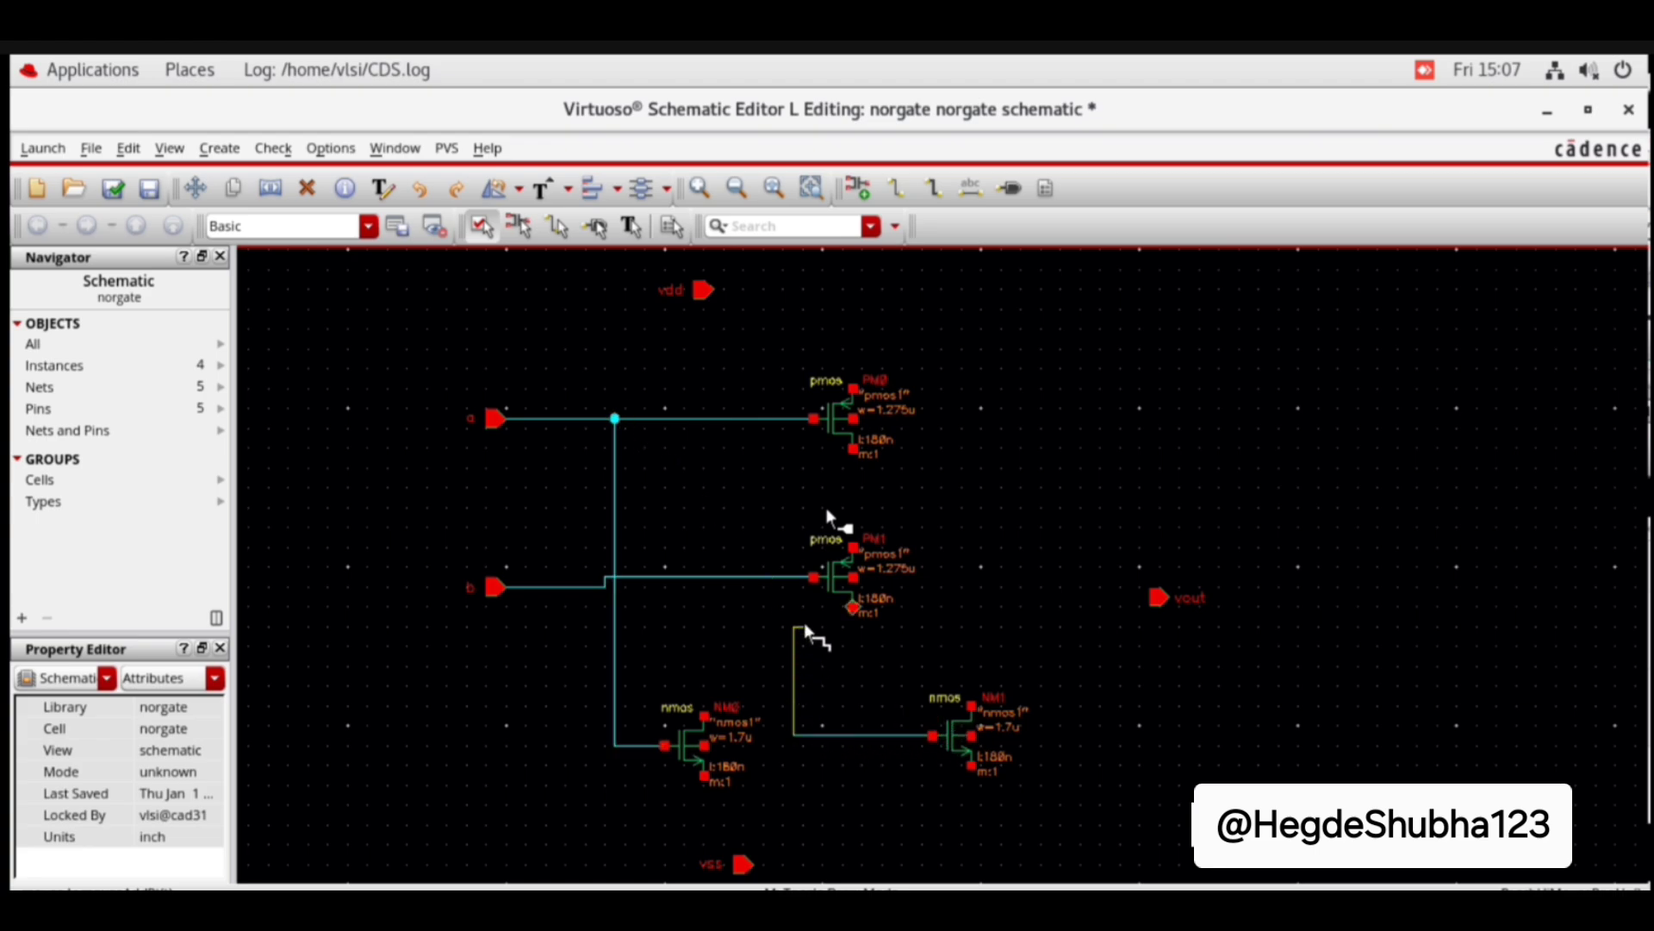
pyautogui.click(782, 576)
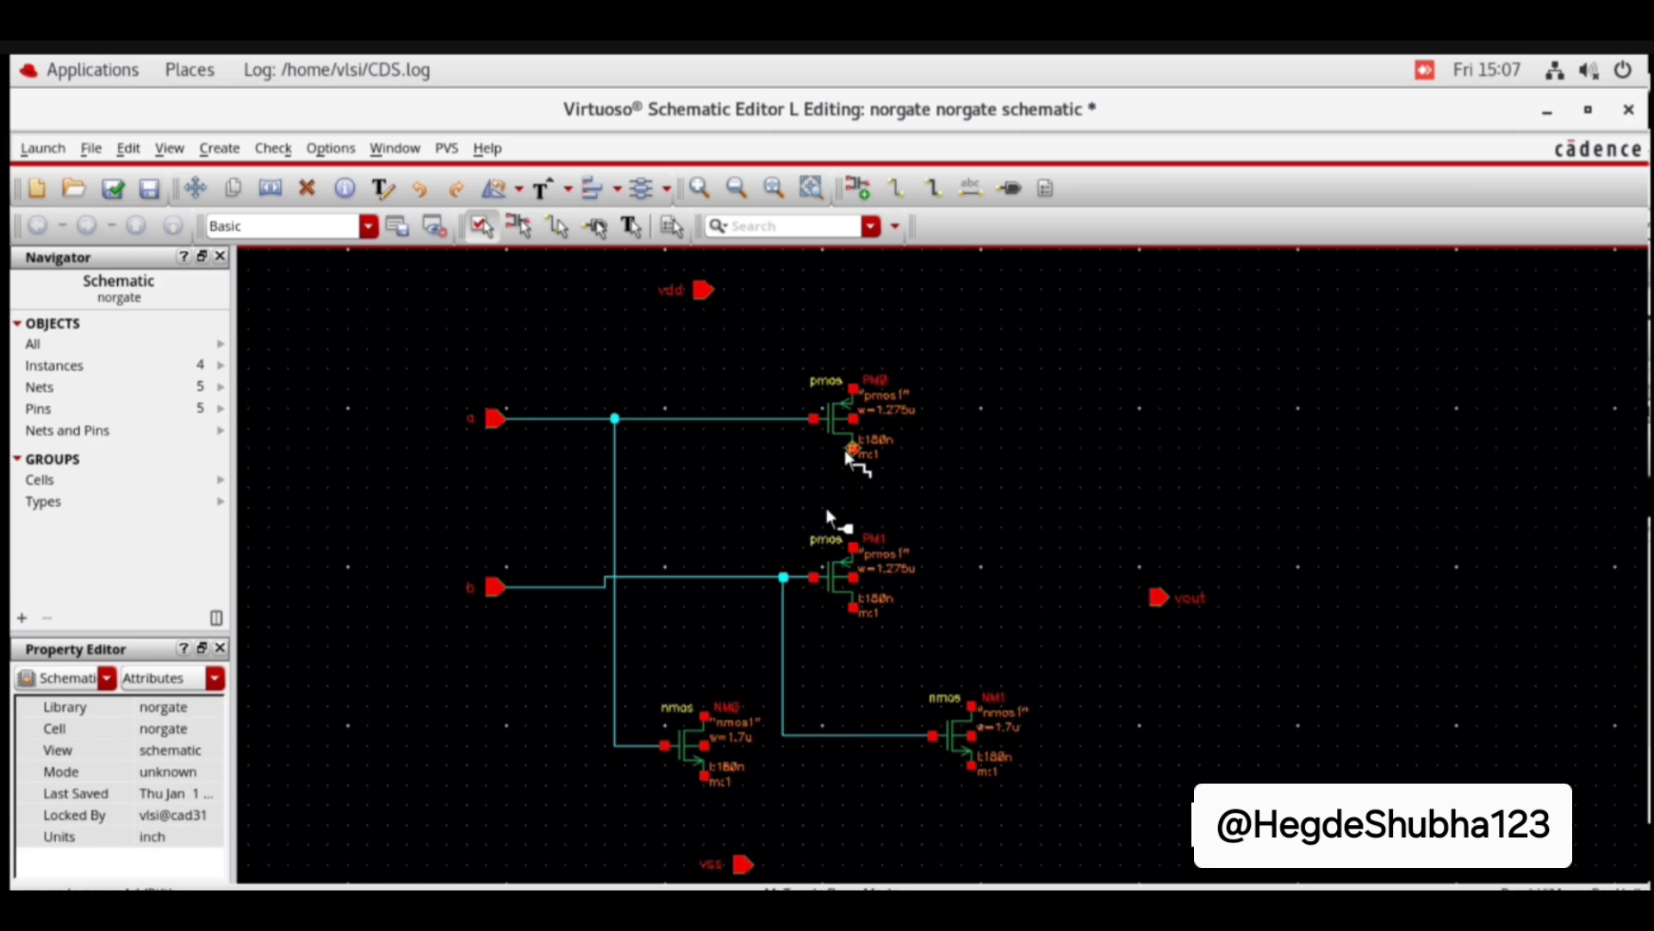
# Step: Wire the two pmos transistors in series and connect the upper pmos source and both pmos bulk terminals to vdd
pyautogui.click(853, 449)
pyautogui.click(851, 546)
pyautogui.click(716, 291)
pyautogui.click(853, 419)
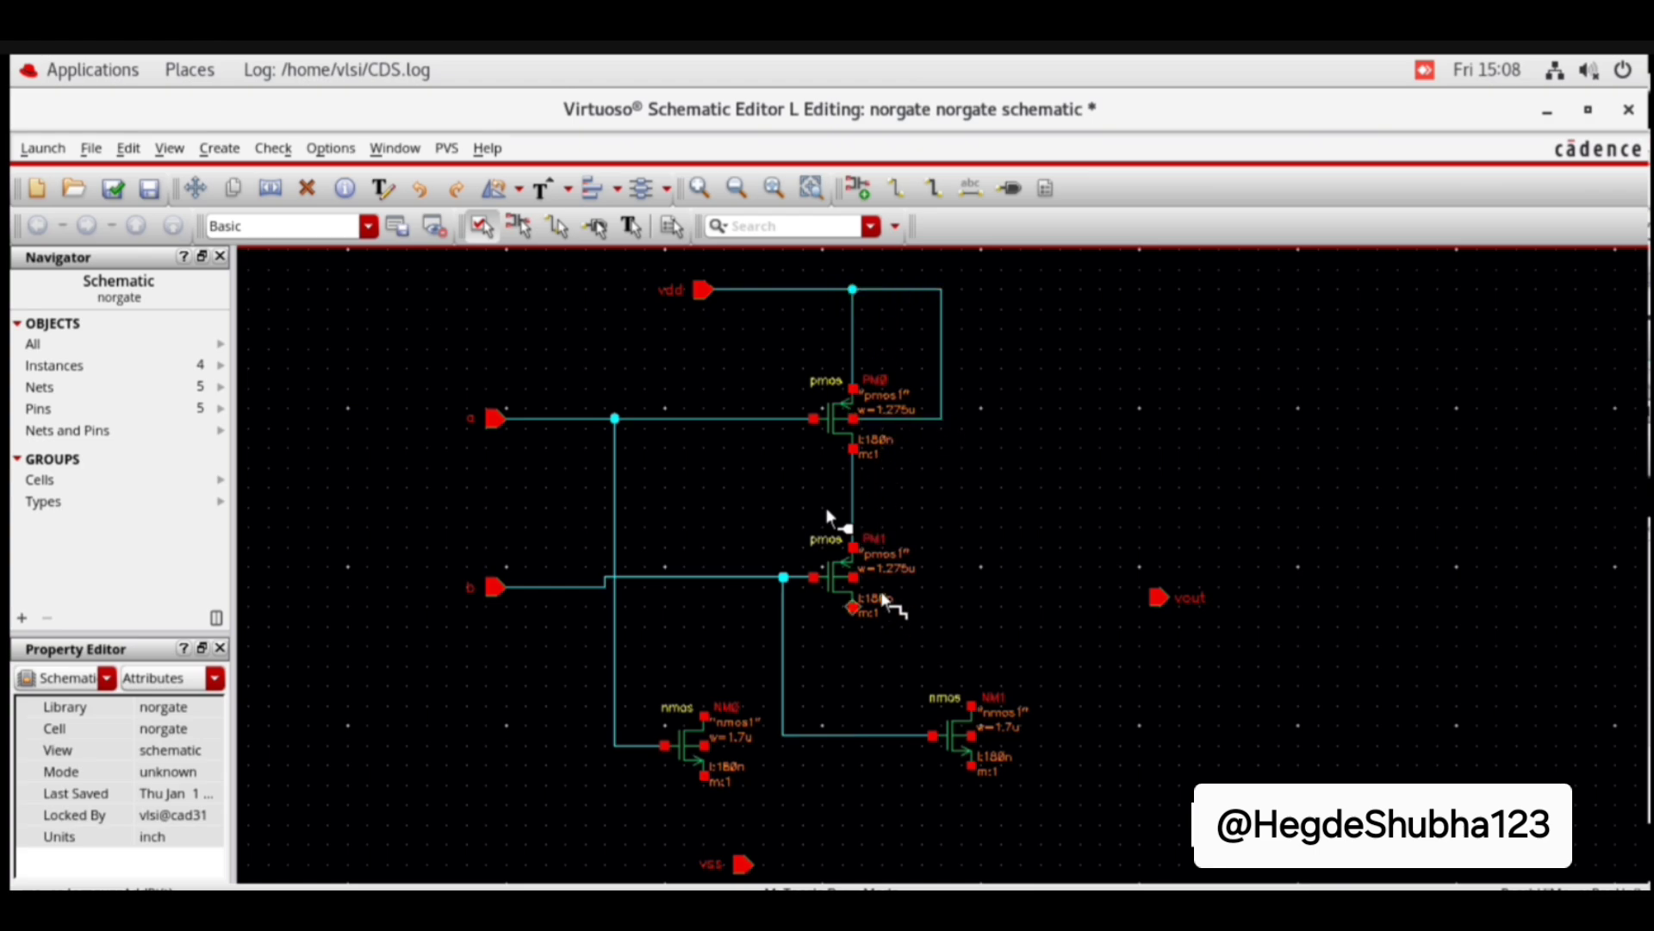
pyautogui.click(852, 576)
pyautogui.click(941, 419)
# Step: Wire the two nmos drains together and join them to the lower pmos drain
pyautogui.click(705, 715)
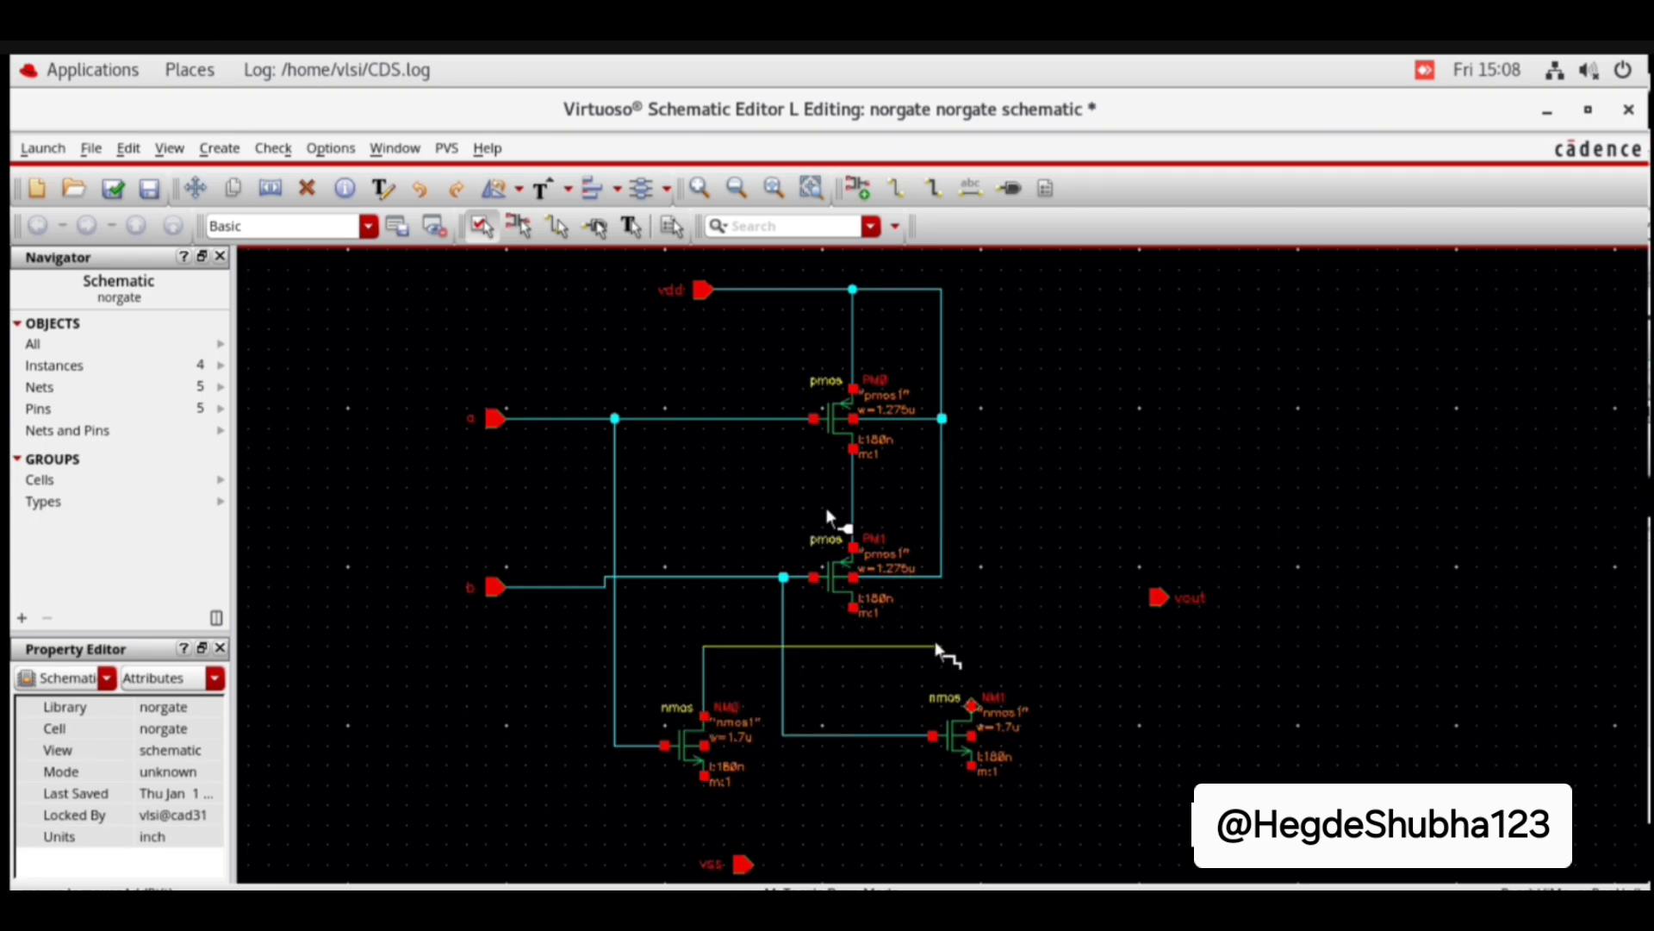
pyautogui.click(972, 705)
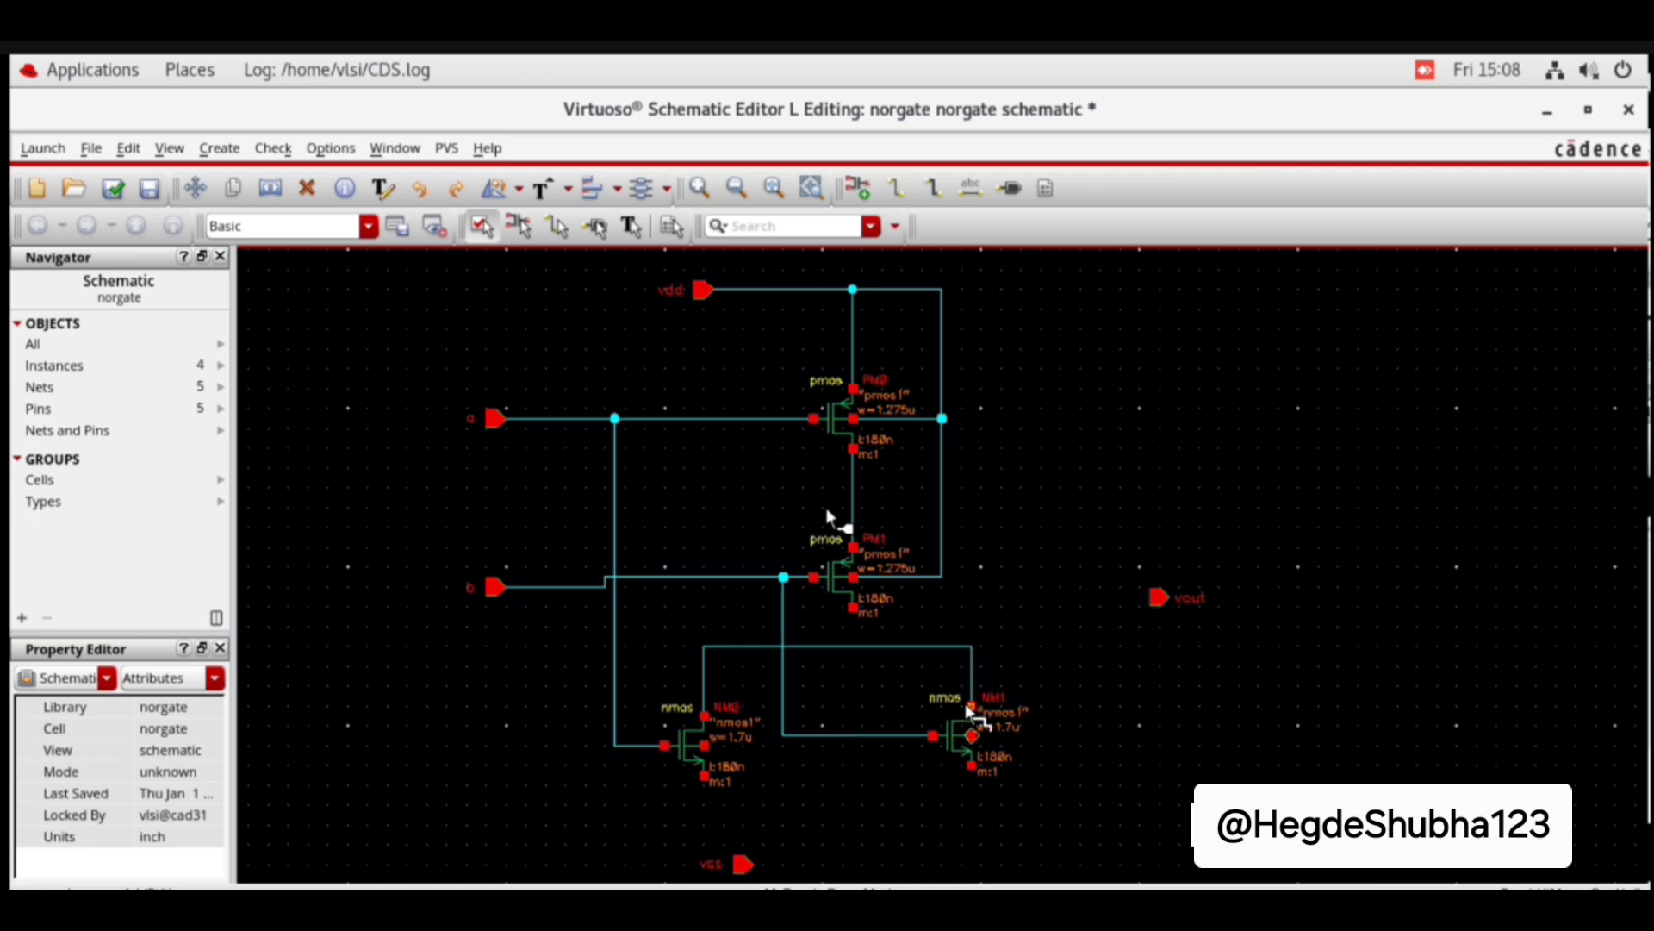
pyautogui.click(853, 645)
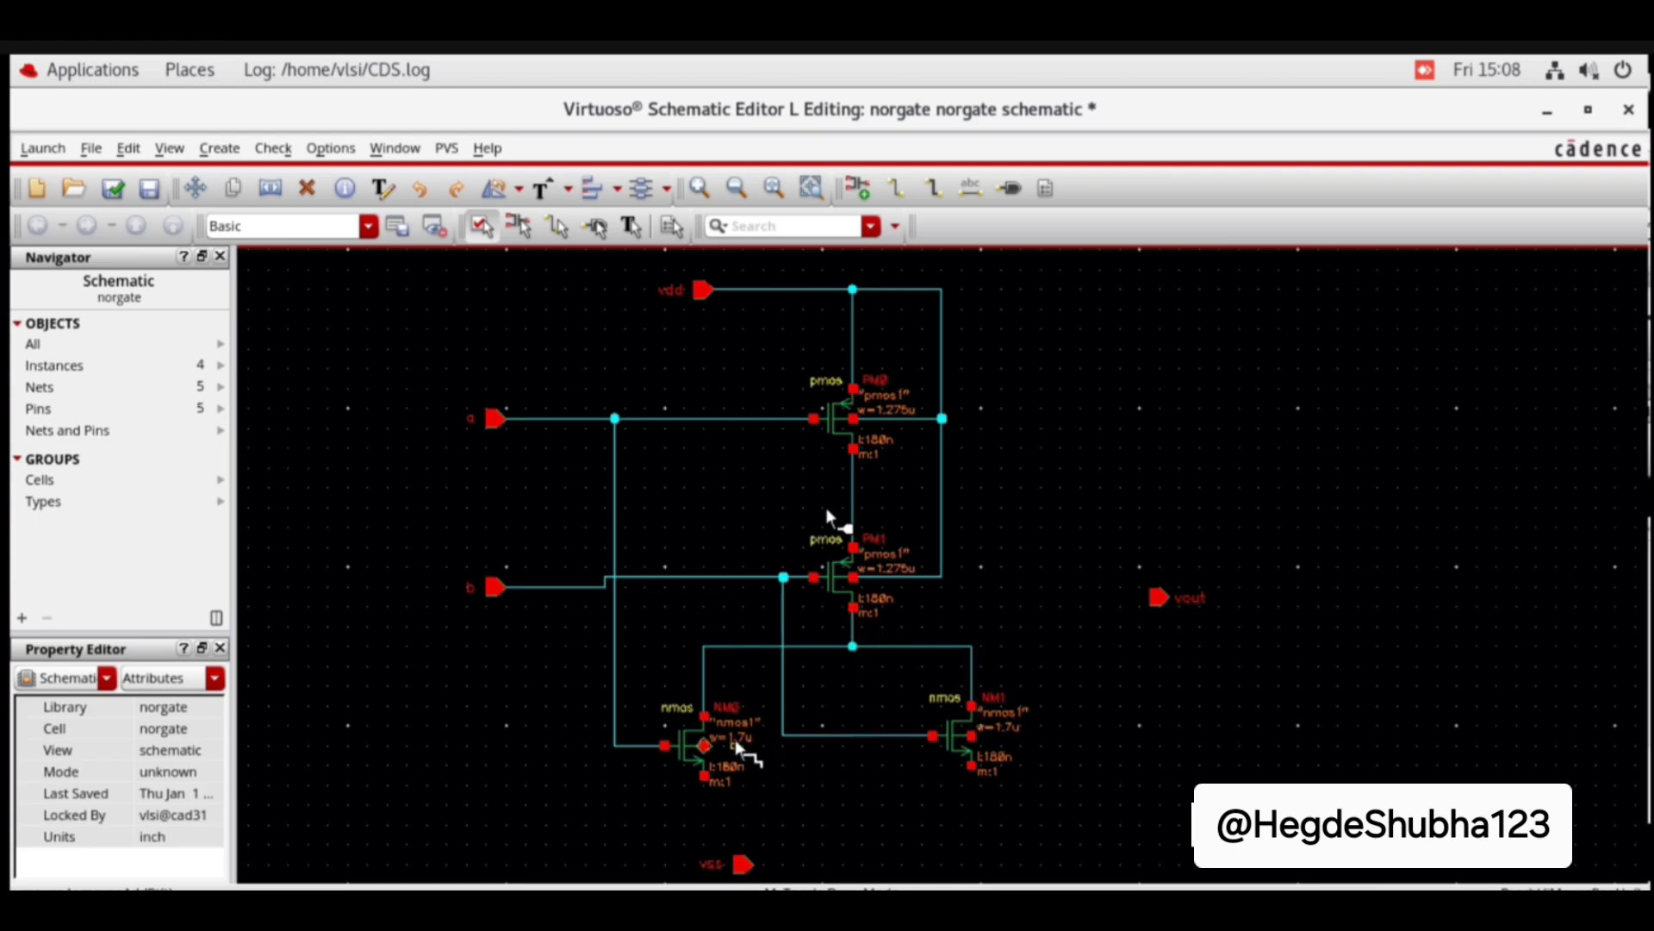
# Step: Wire both nmos sources and bulk terminals to a common net and connect it to the vss pin
pyautogui.click(703, 780)
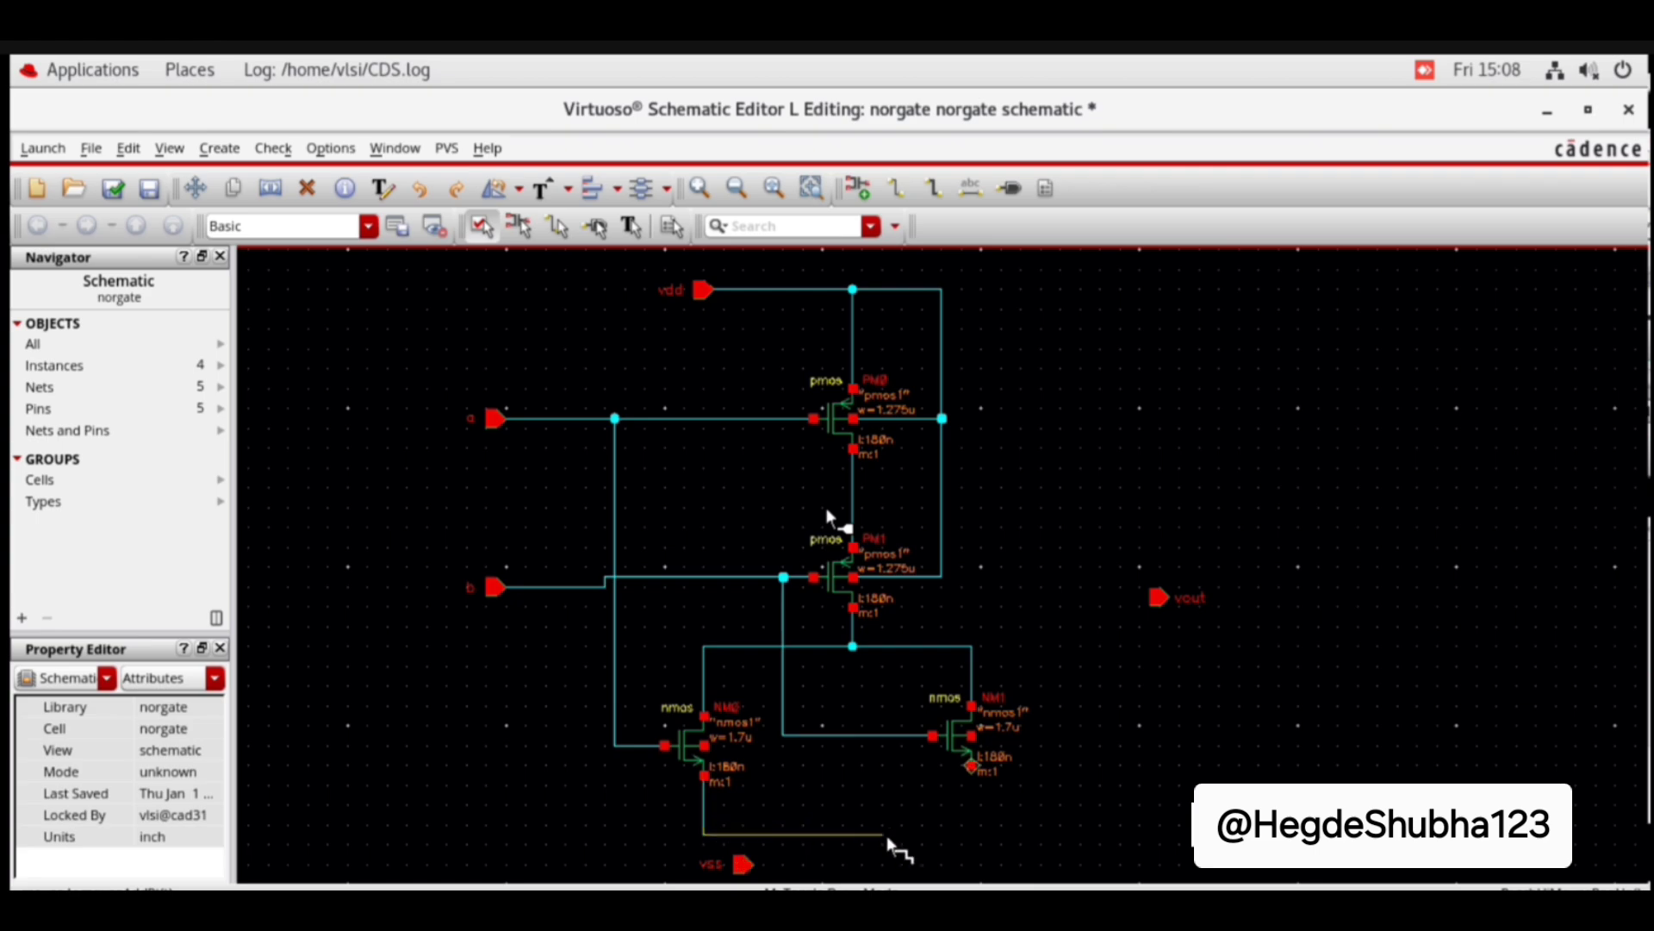
pyautogui.click(971, 764)
pyautogui.click(744, 834)
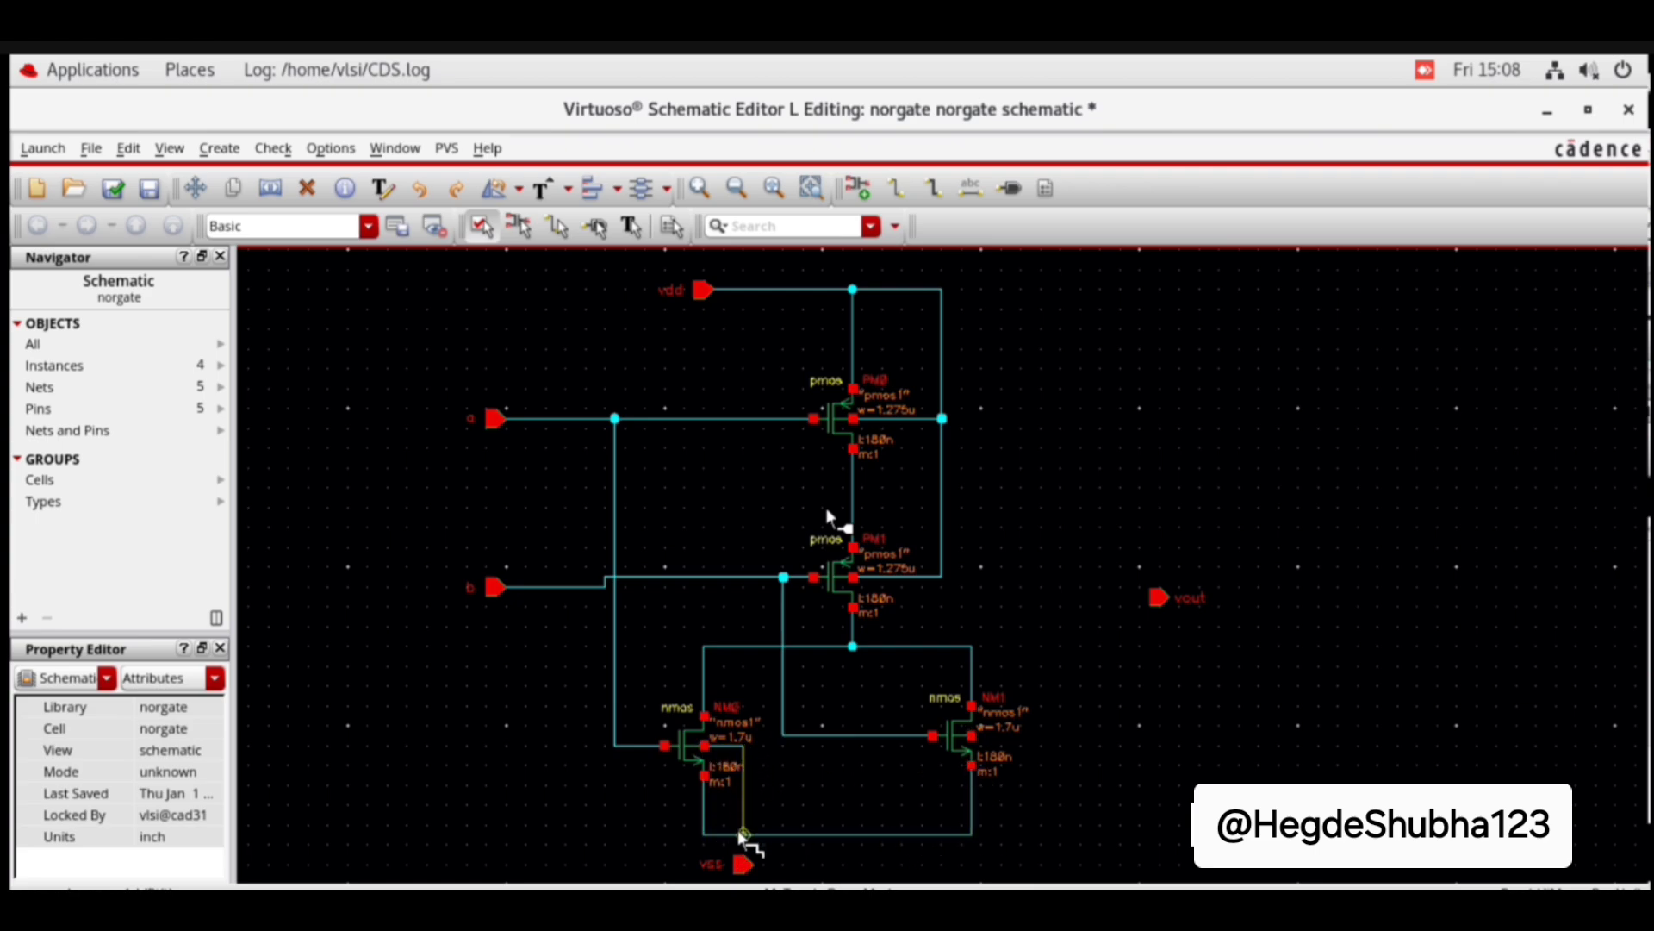
pyautogui.click(1032, 734)
pyautogui.click(971, 834)
pyautogui.click(743, 863)
pyautogui.click(832, 835)
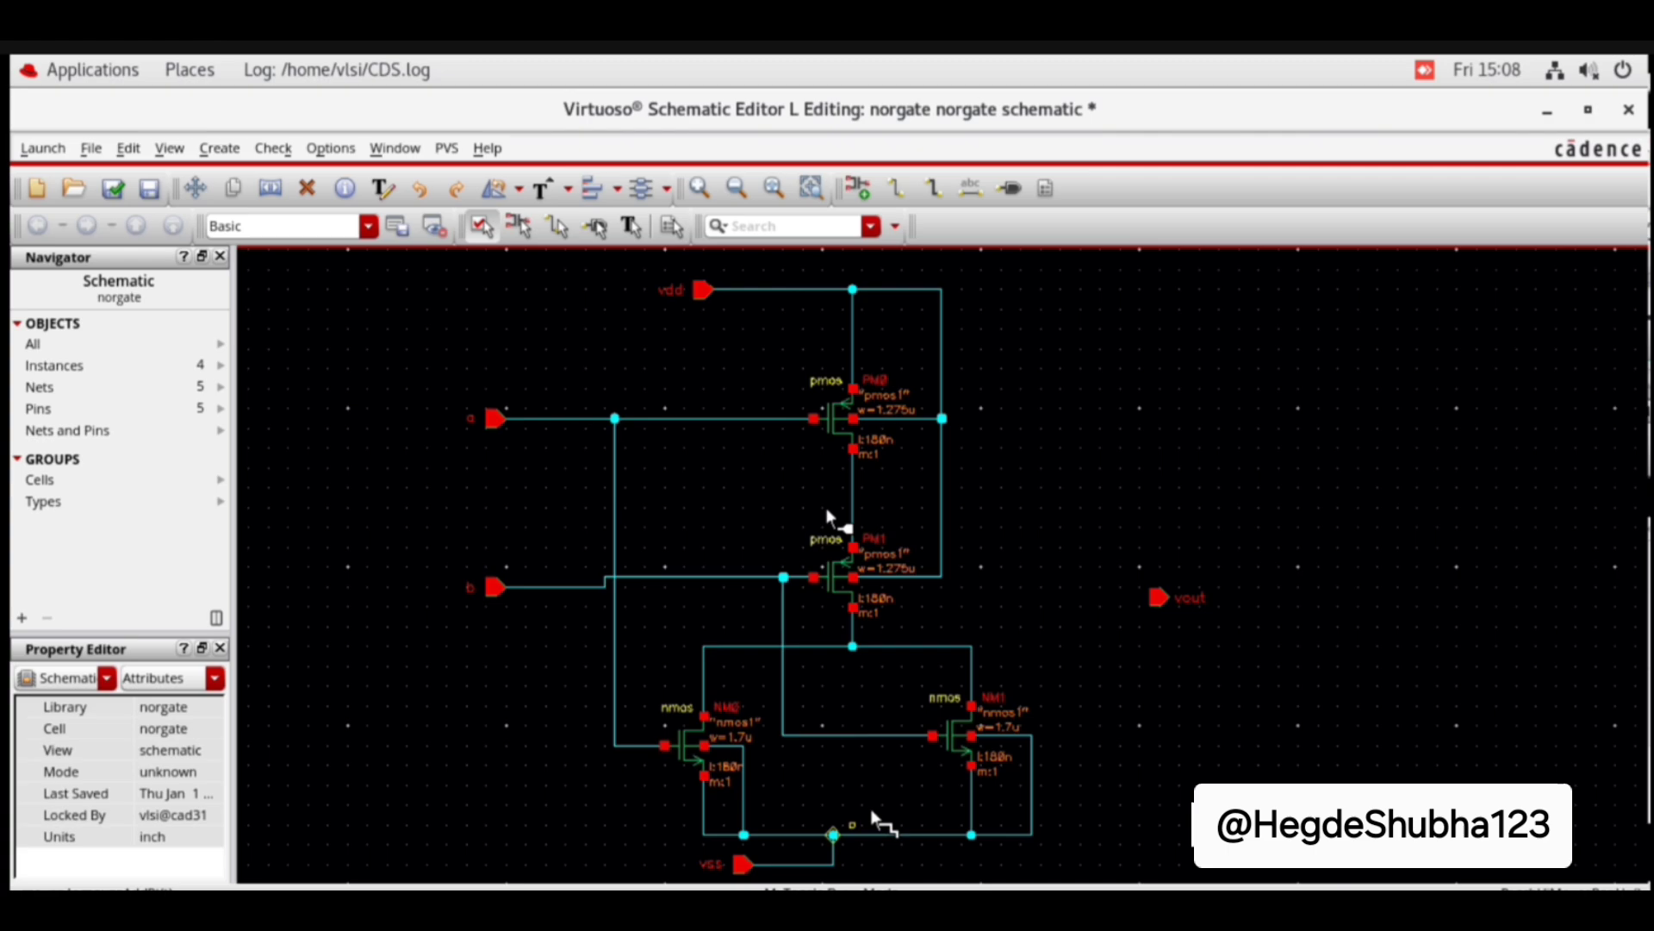
# Step: Wire the vout pin to the shared drain net, and check and save the schematic
pyautogui.click(1156, 598)
pyautogui.click(972, 647)
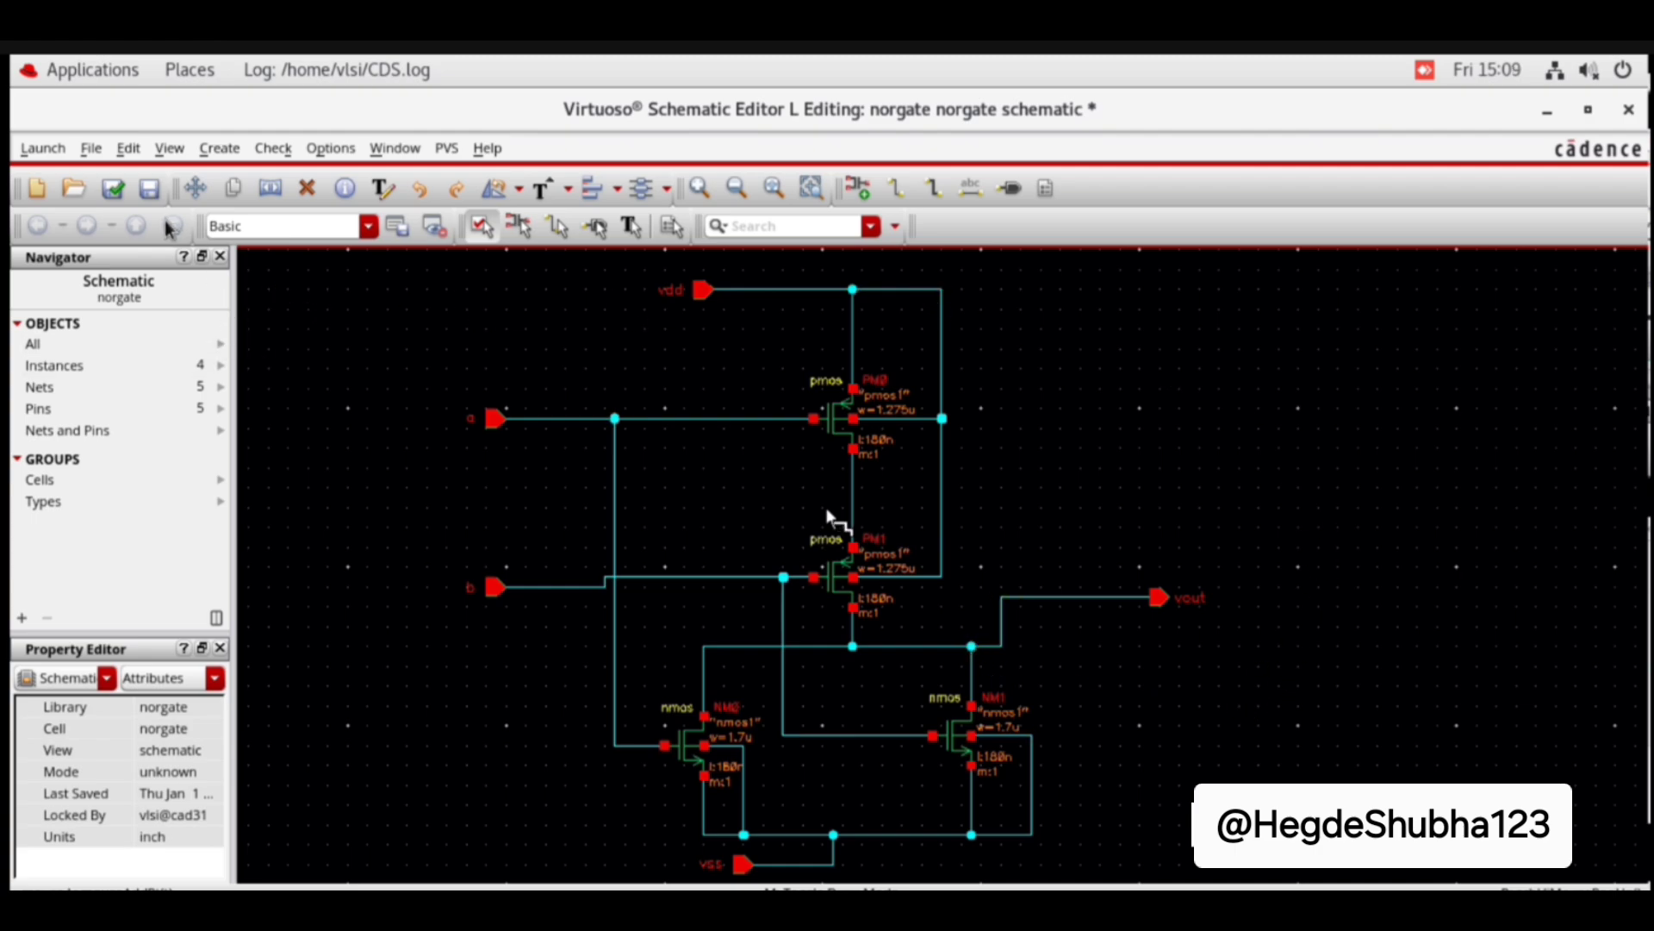
pyautogui.click(112, 190)
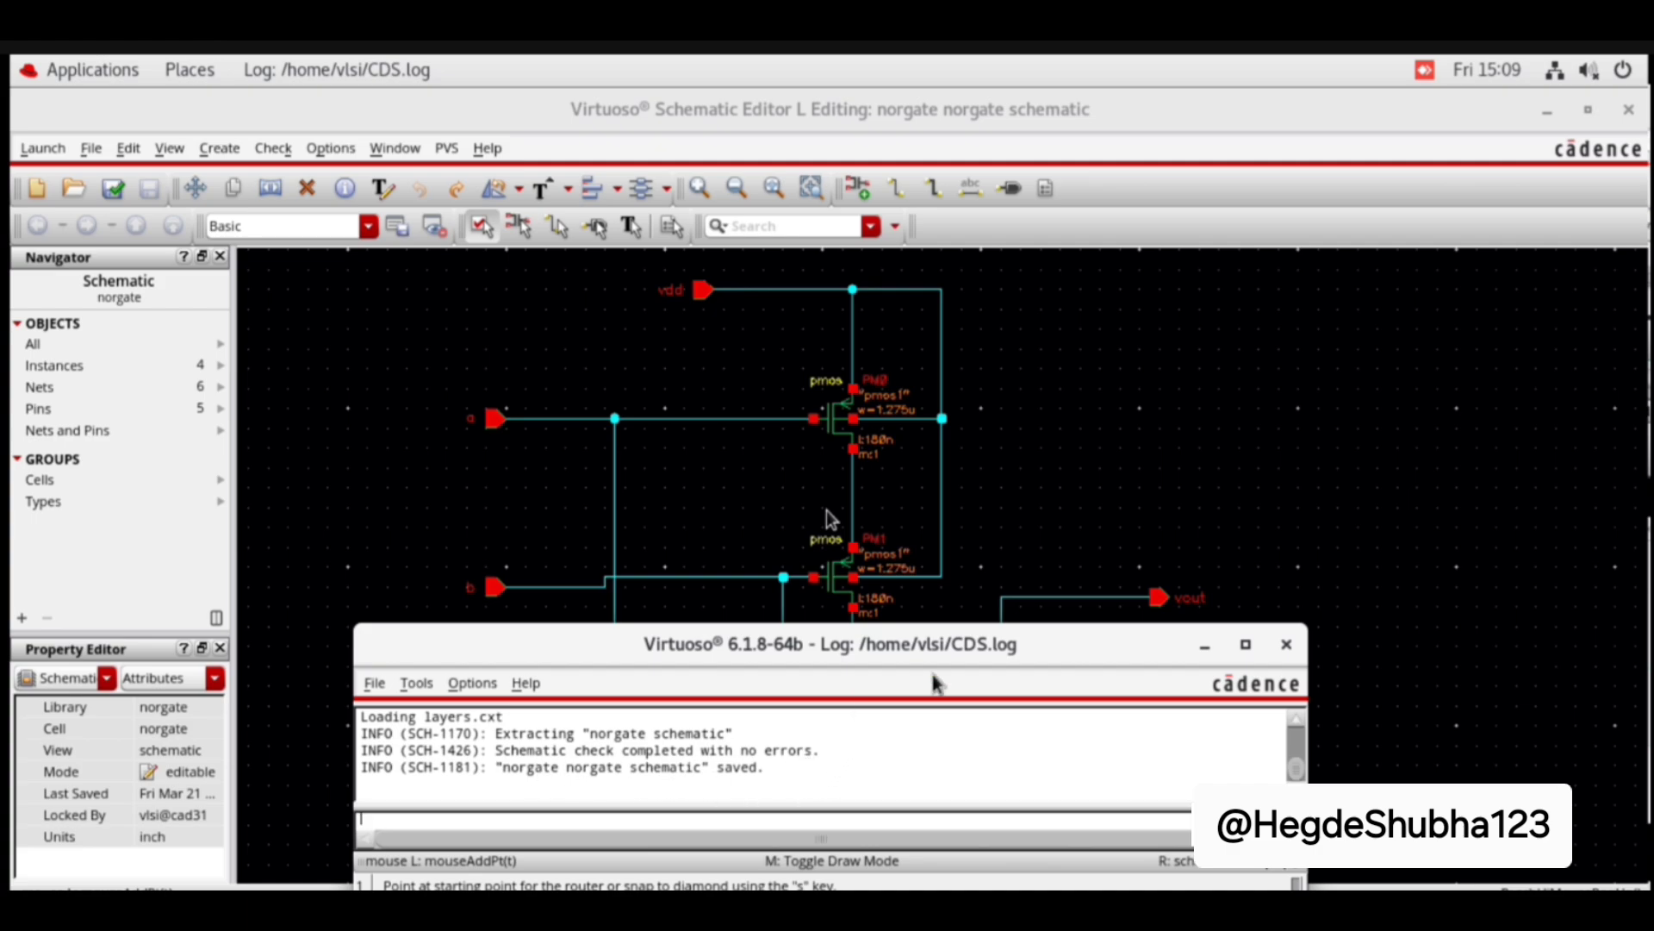
# Step: Start creating a symbol cellview from the norgate schematic view, with schematicSymbol as the data type
pyautogui.click(1203, 646)
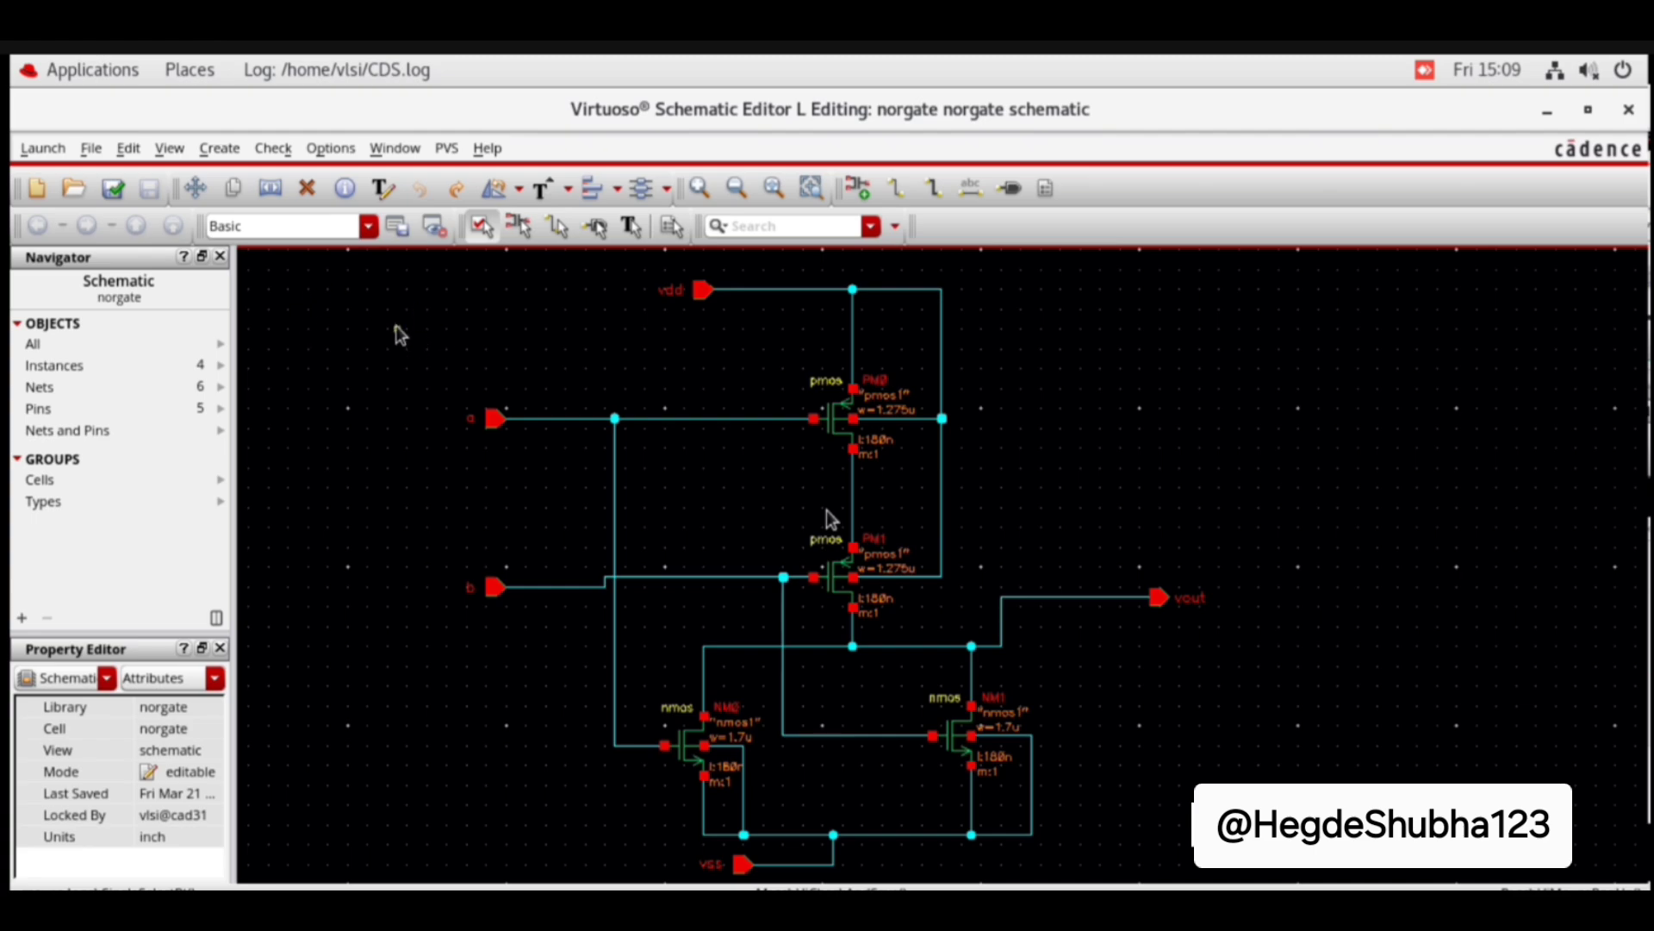
pyautogui.click(226, 152)
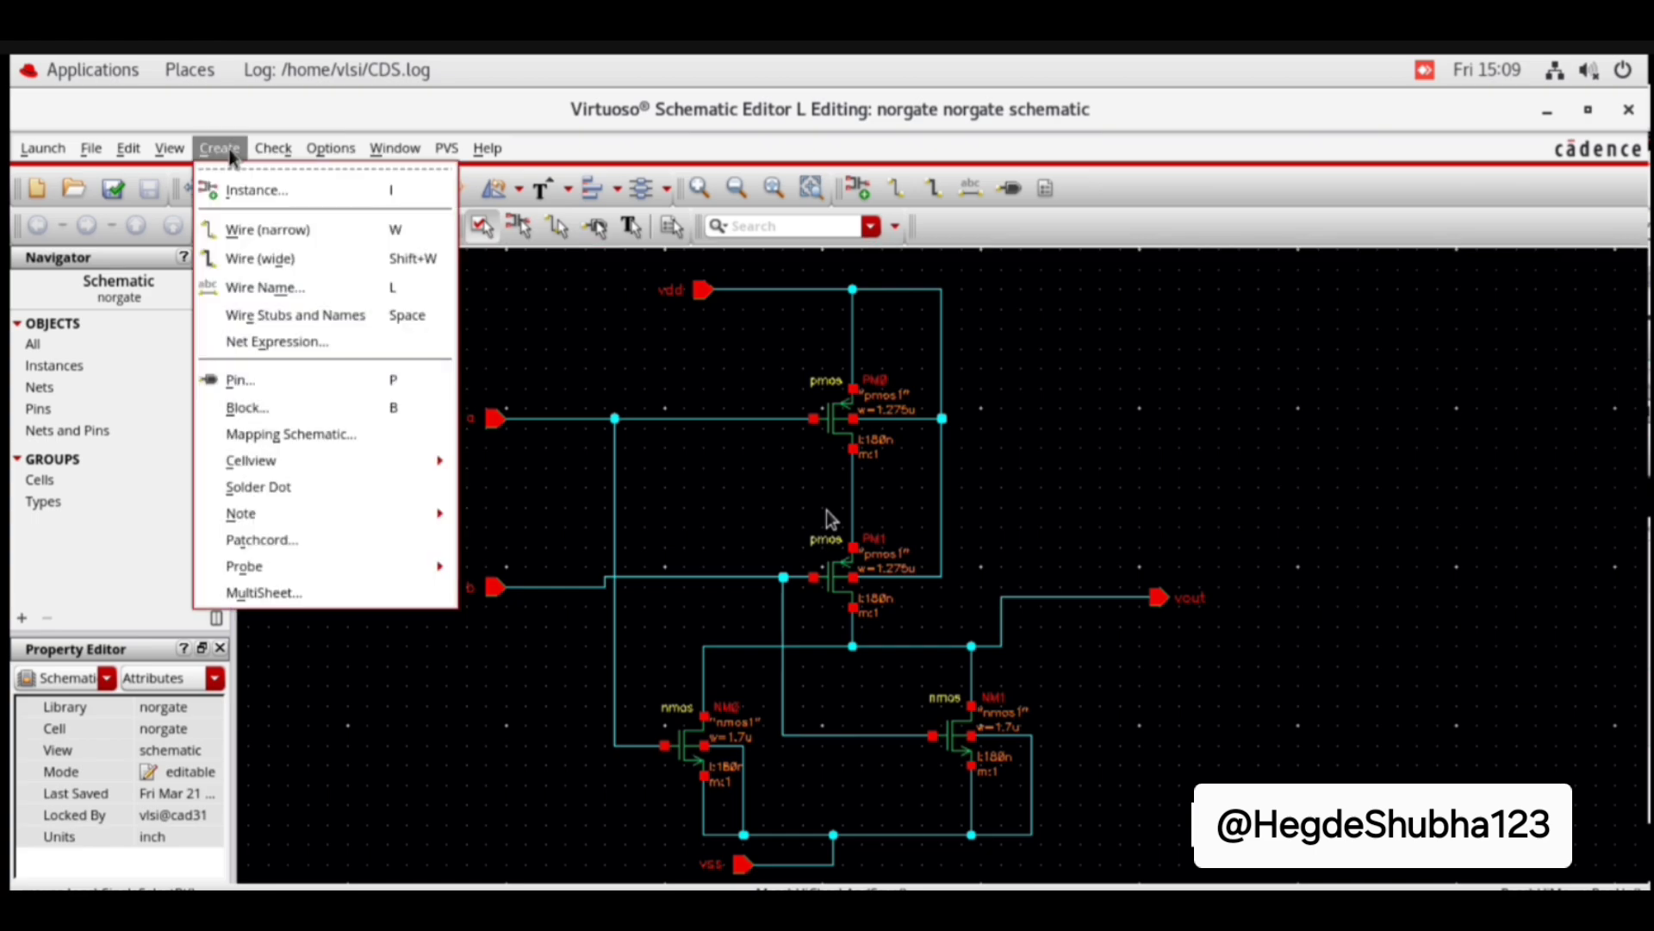
pyautogui.moveTo(370, 464)
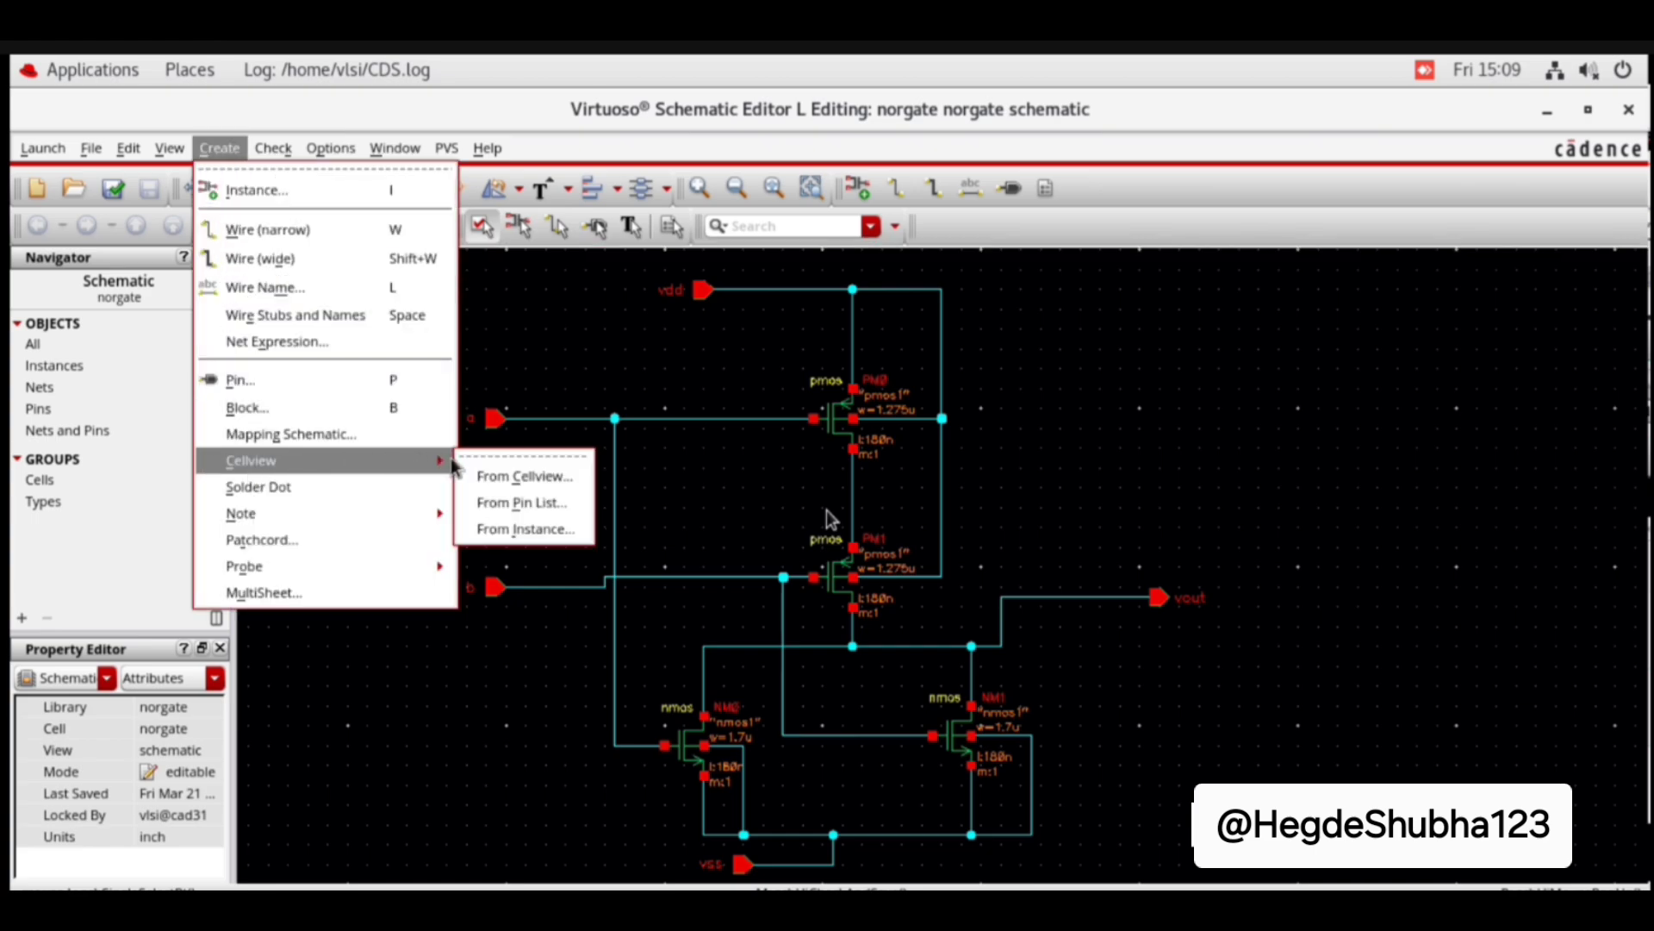
pyautogui.click(485, 475)
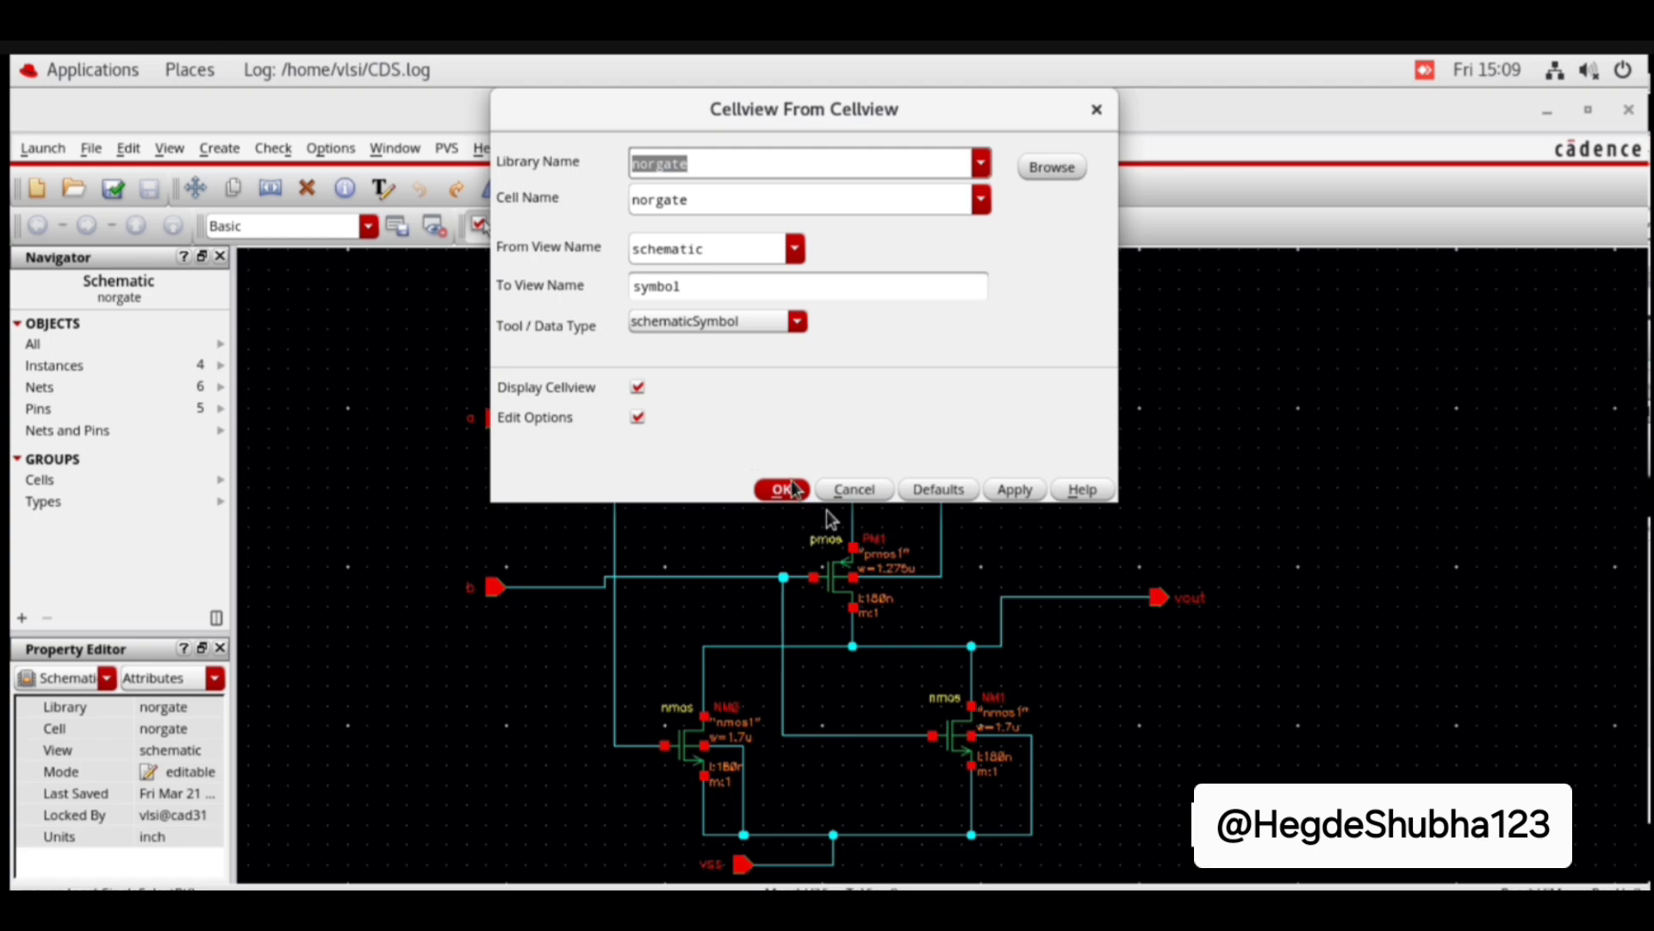
pyautogui.click(782, 490)
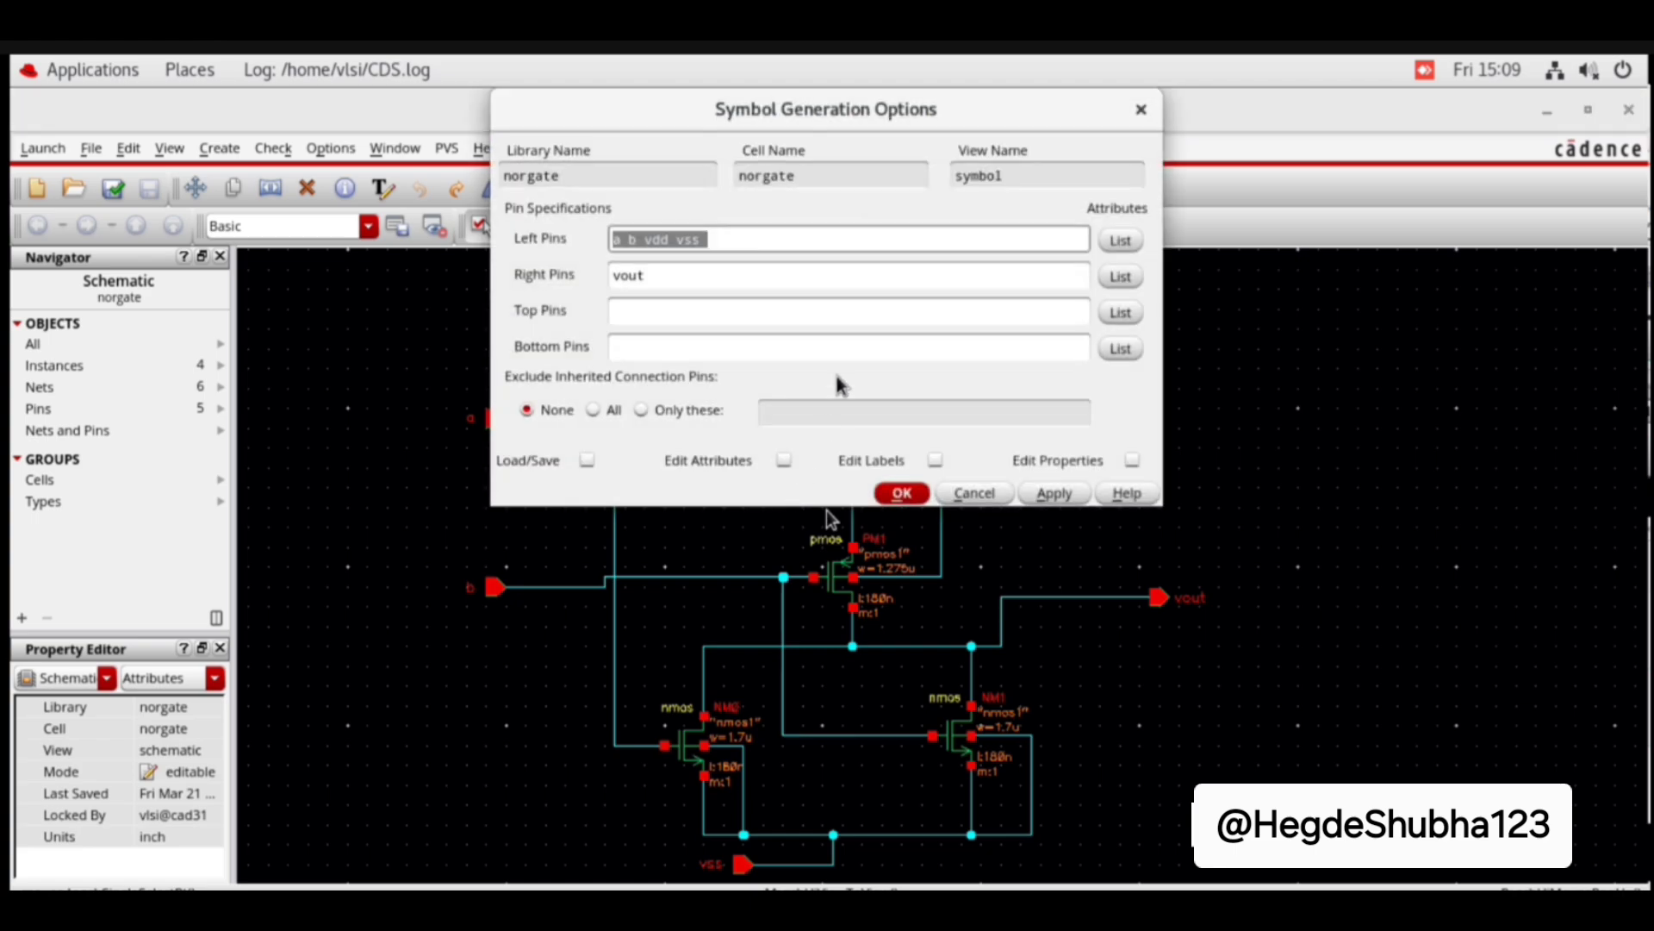
# Step: Generate the symbol with a and b as left pins, vdd on top and vss at the bottom, and check and save it
pyautogui.moveTo(644, 241); pyautogui.dragTo(731, 238)
pyautogui.press('BackSpace')
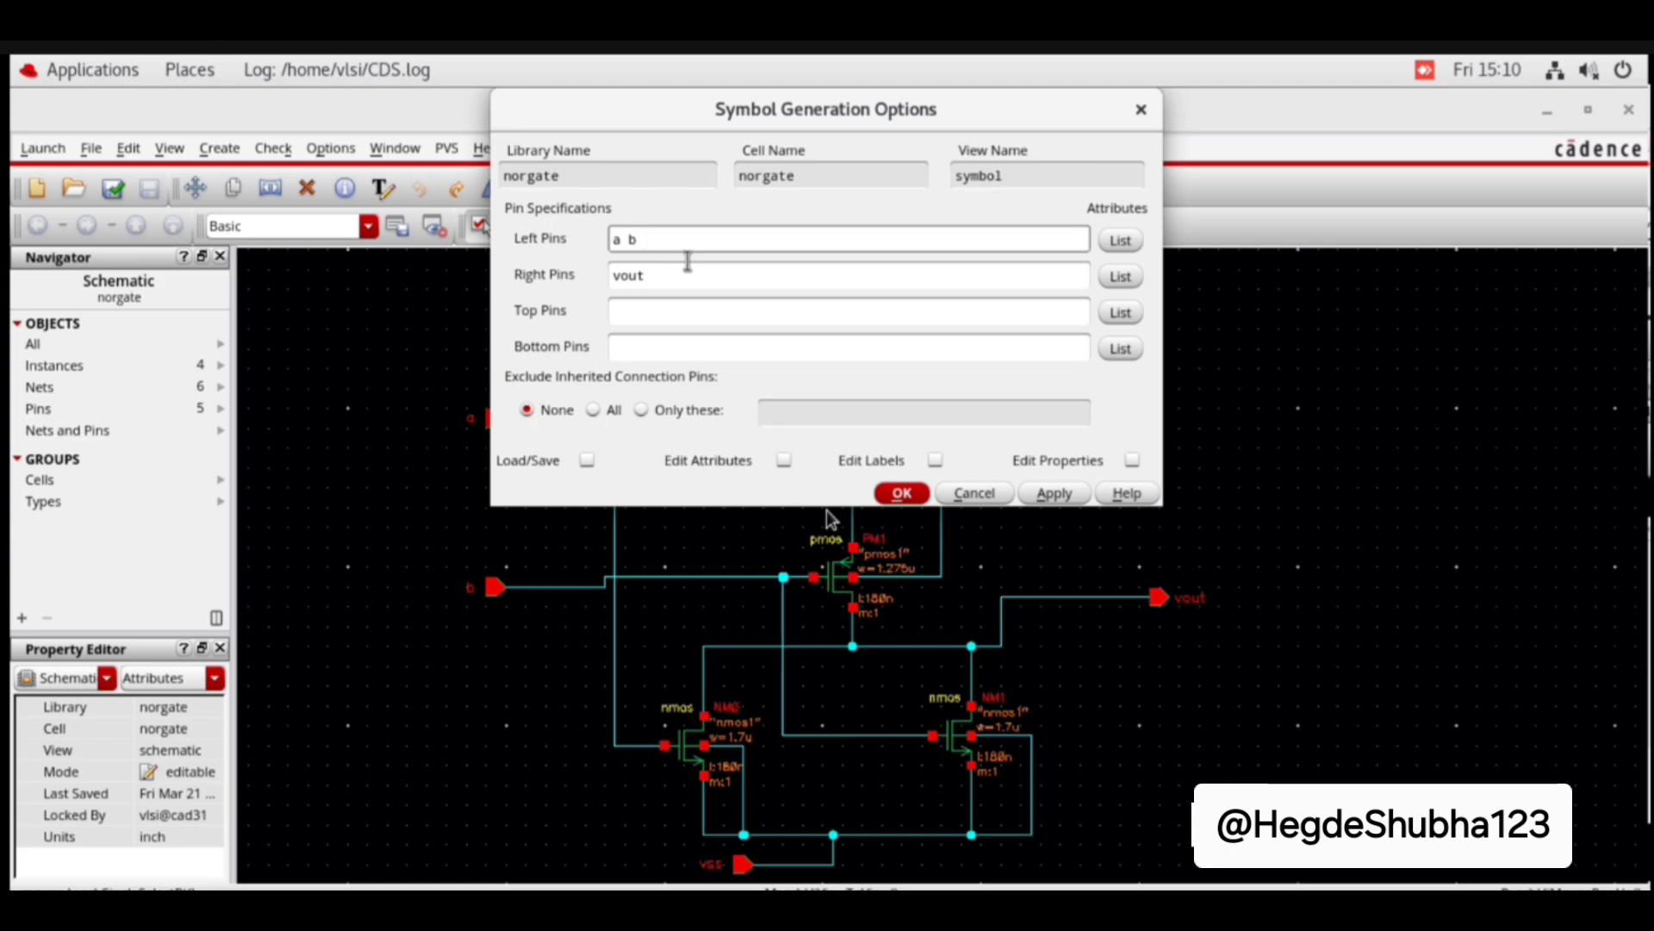
pyautogui.click(631, 312)
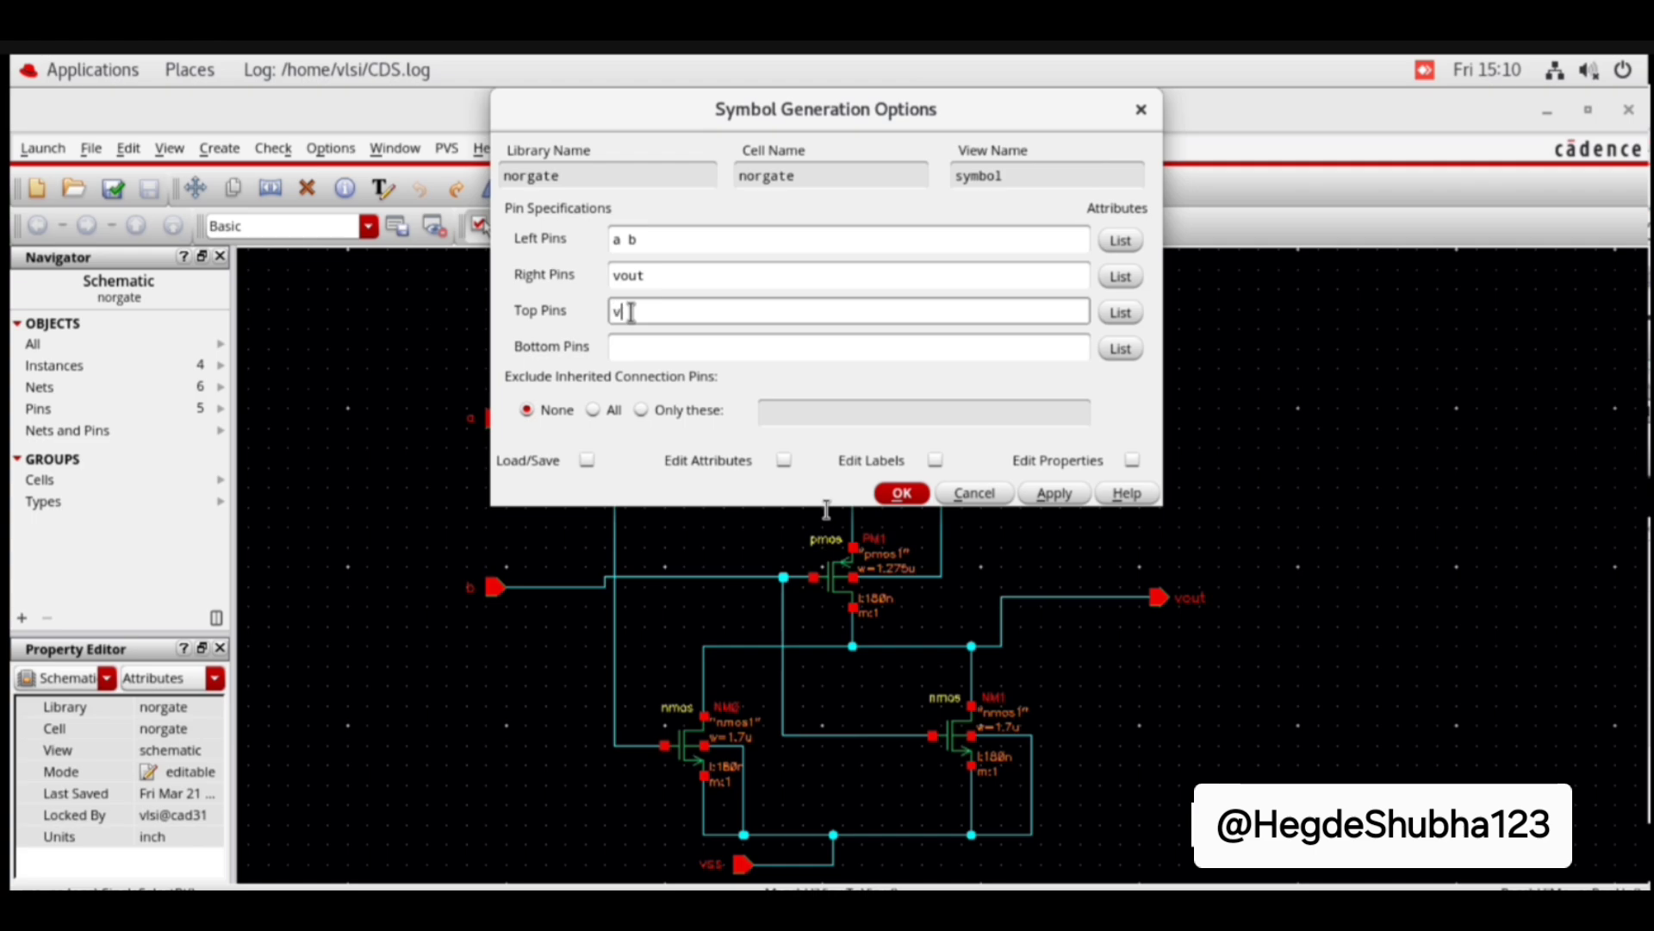
pyautogui.write('vdd')
pyautogui.click(698, 350)
pyautogui.write('vss')
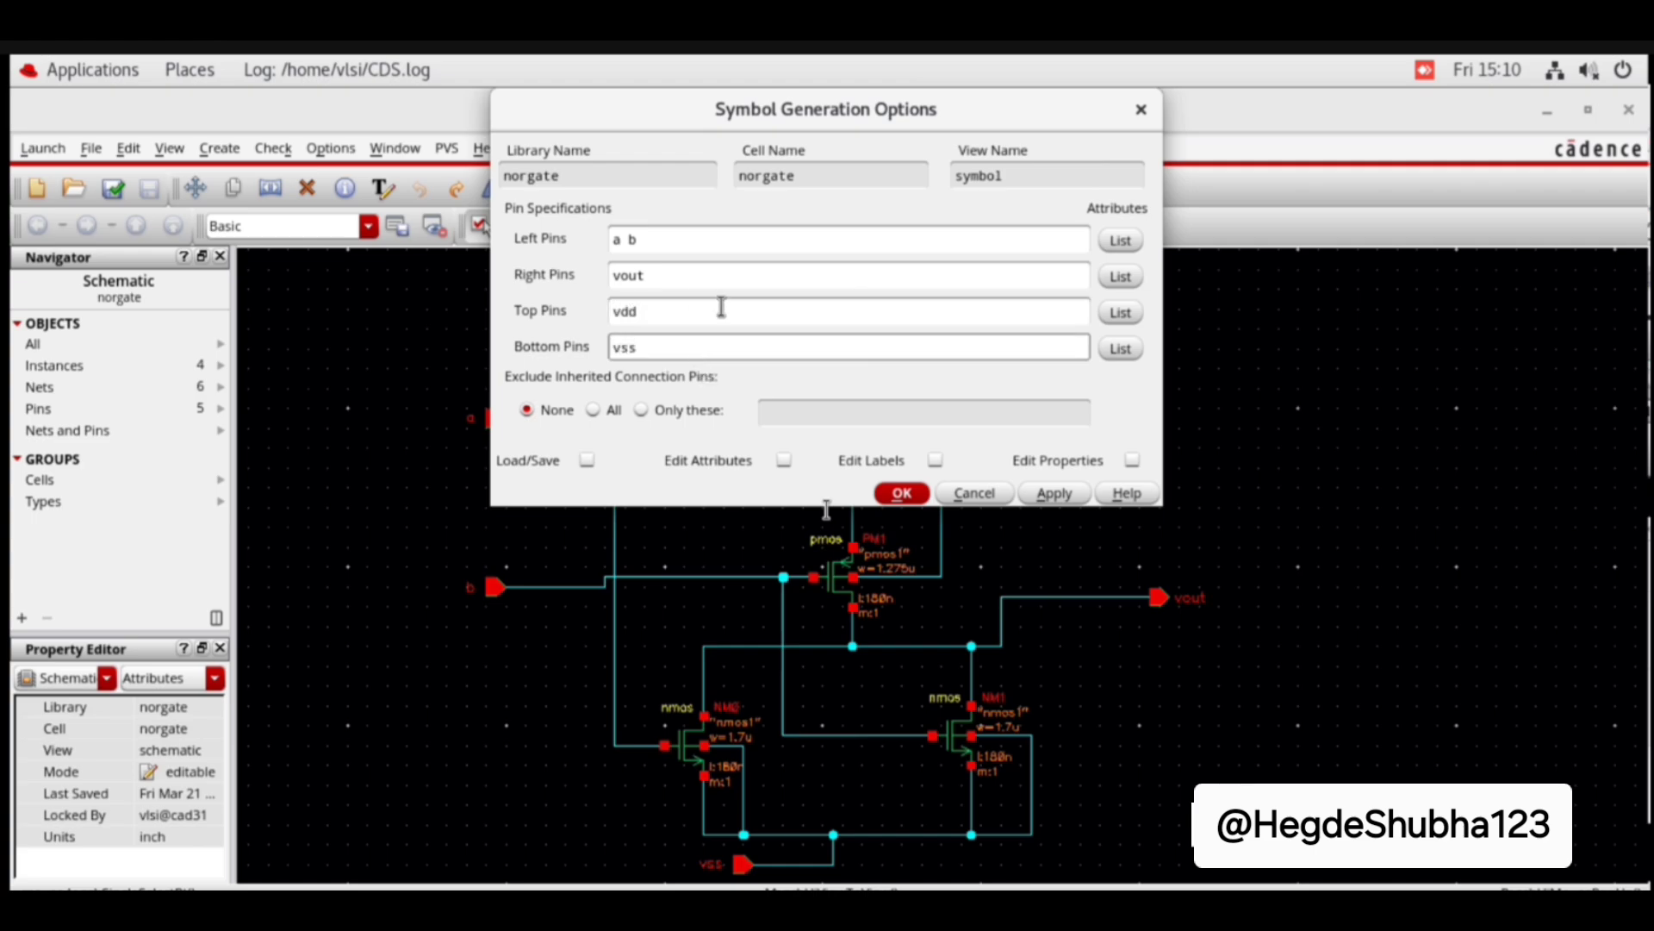
pyautogui.click(901, 492)
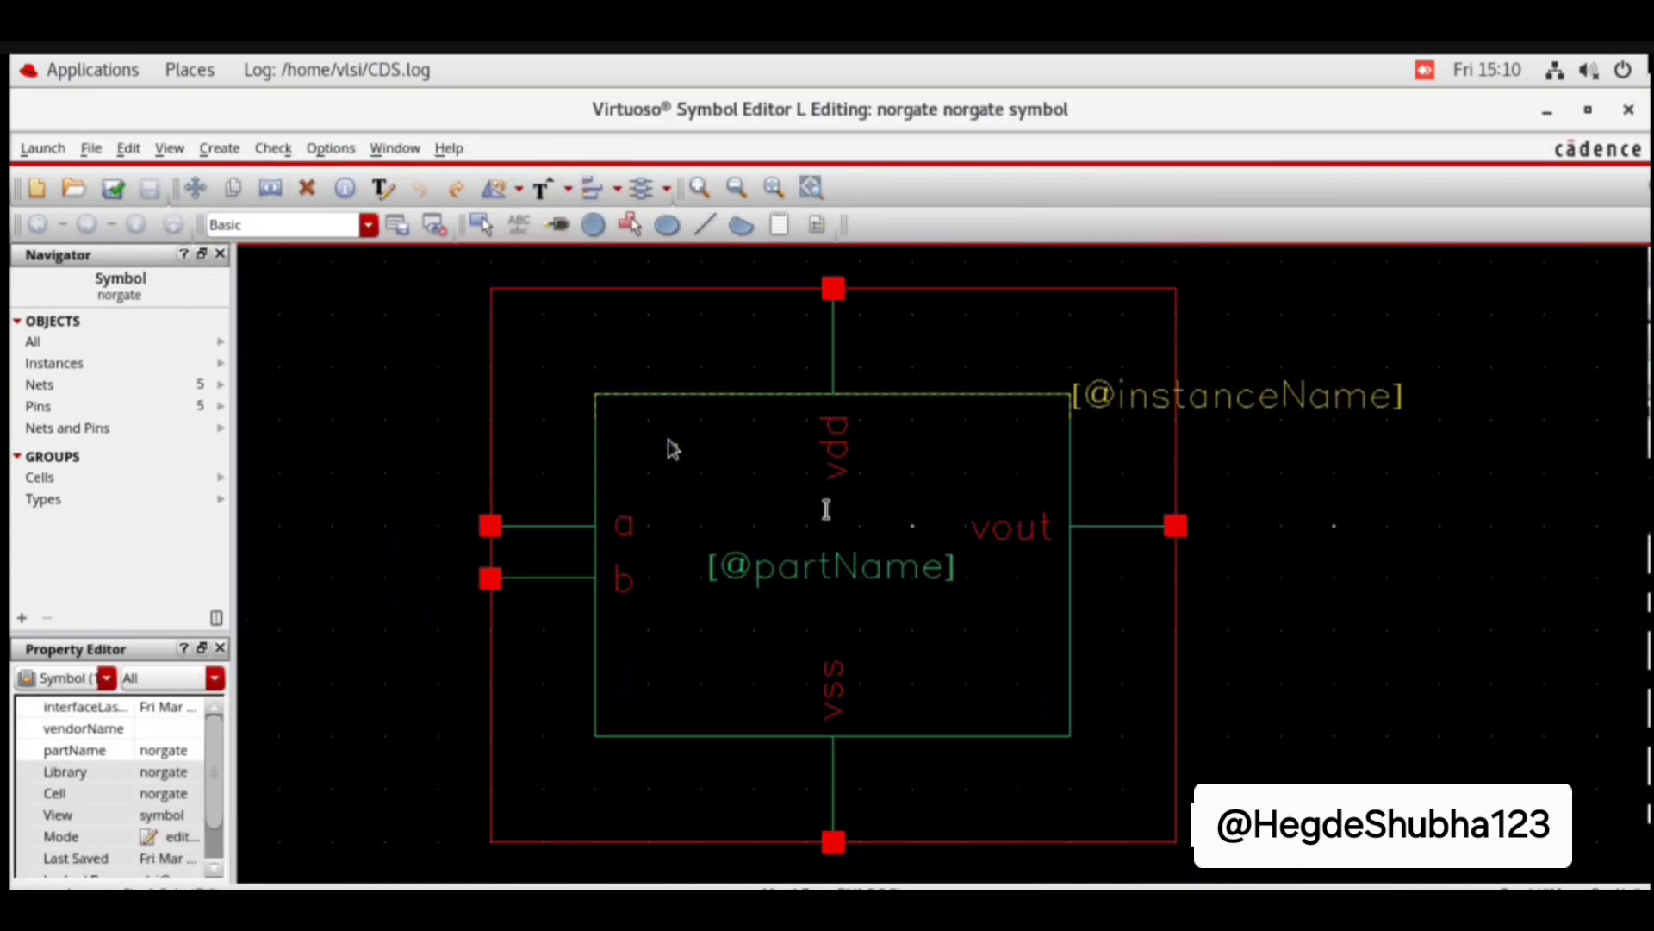
pyautogui.click(875, 380)
pyautogui.click(112, 188)
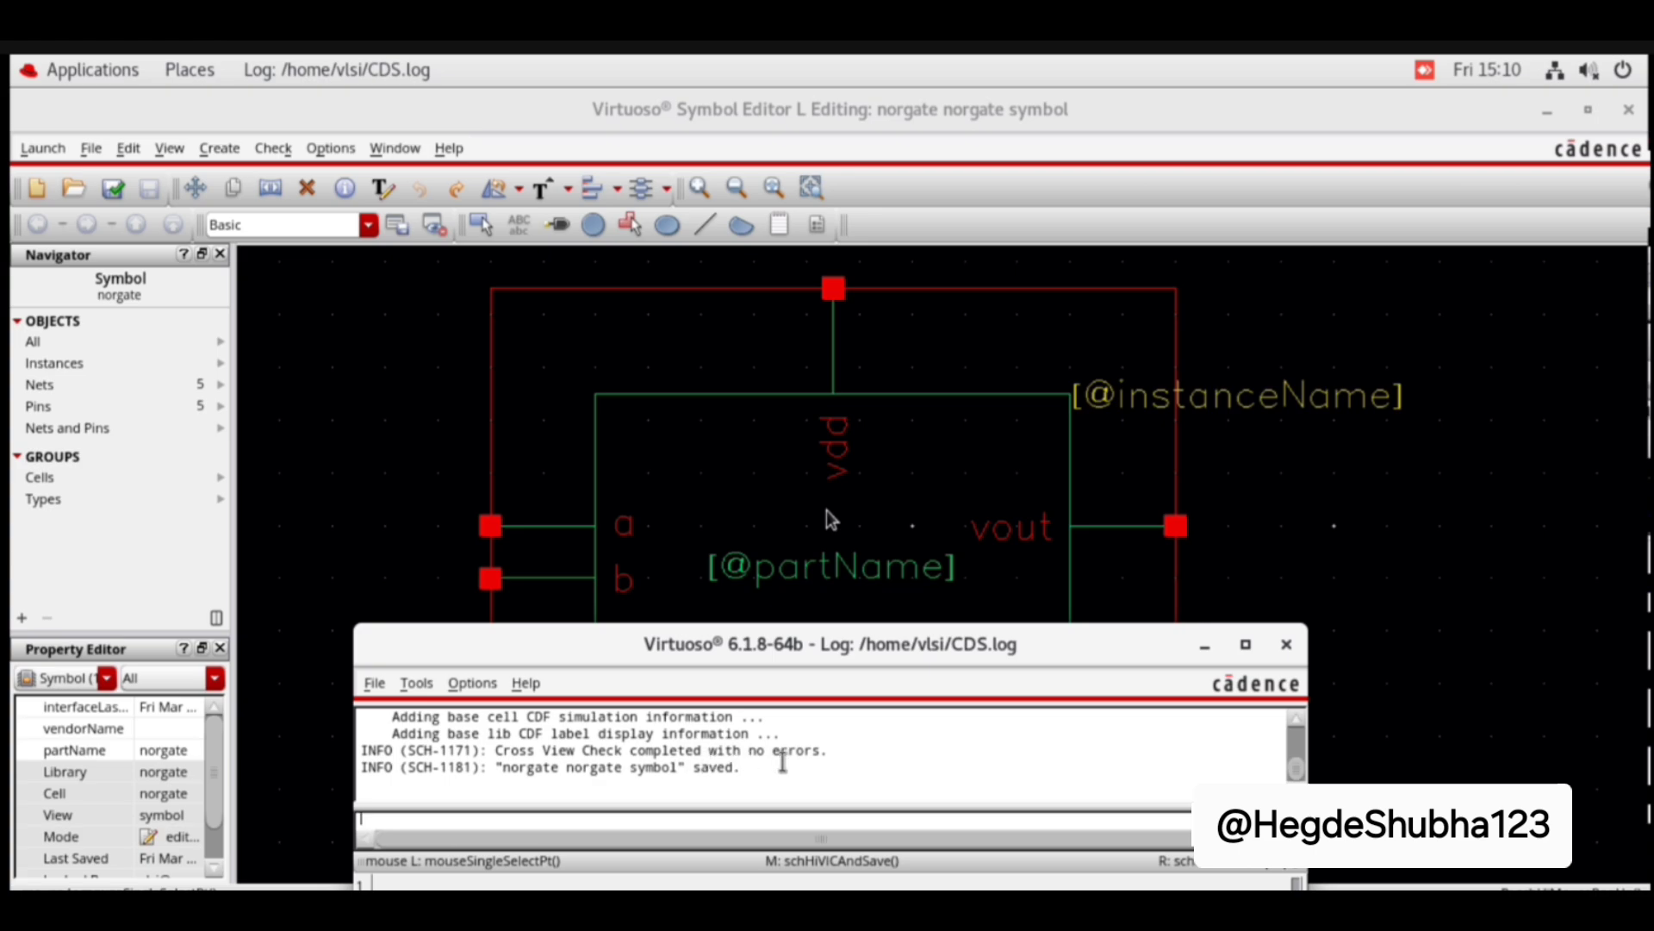
# Step: Create a new schematic cellview named norgate_test in the norgate library
pyautogui.click(375, 685)
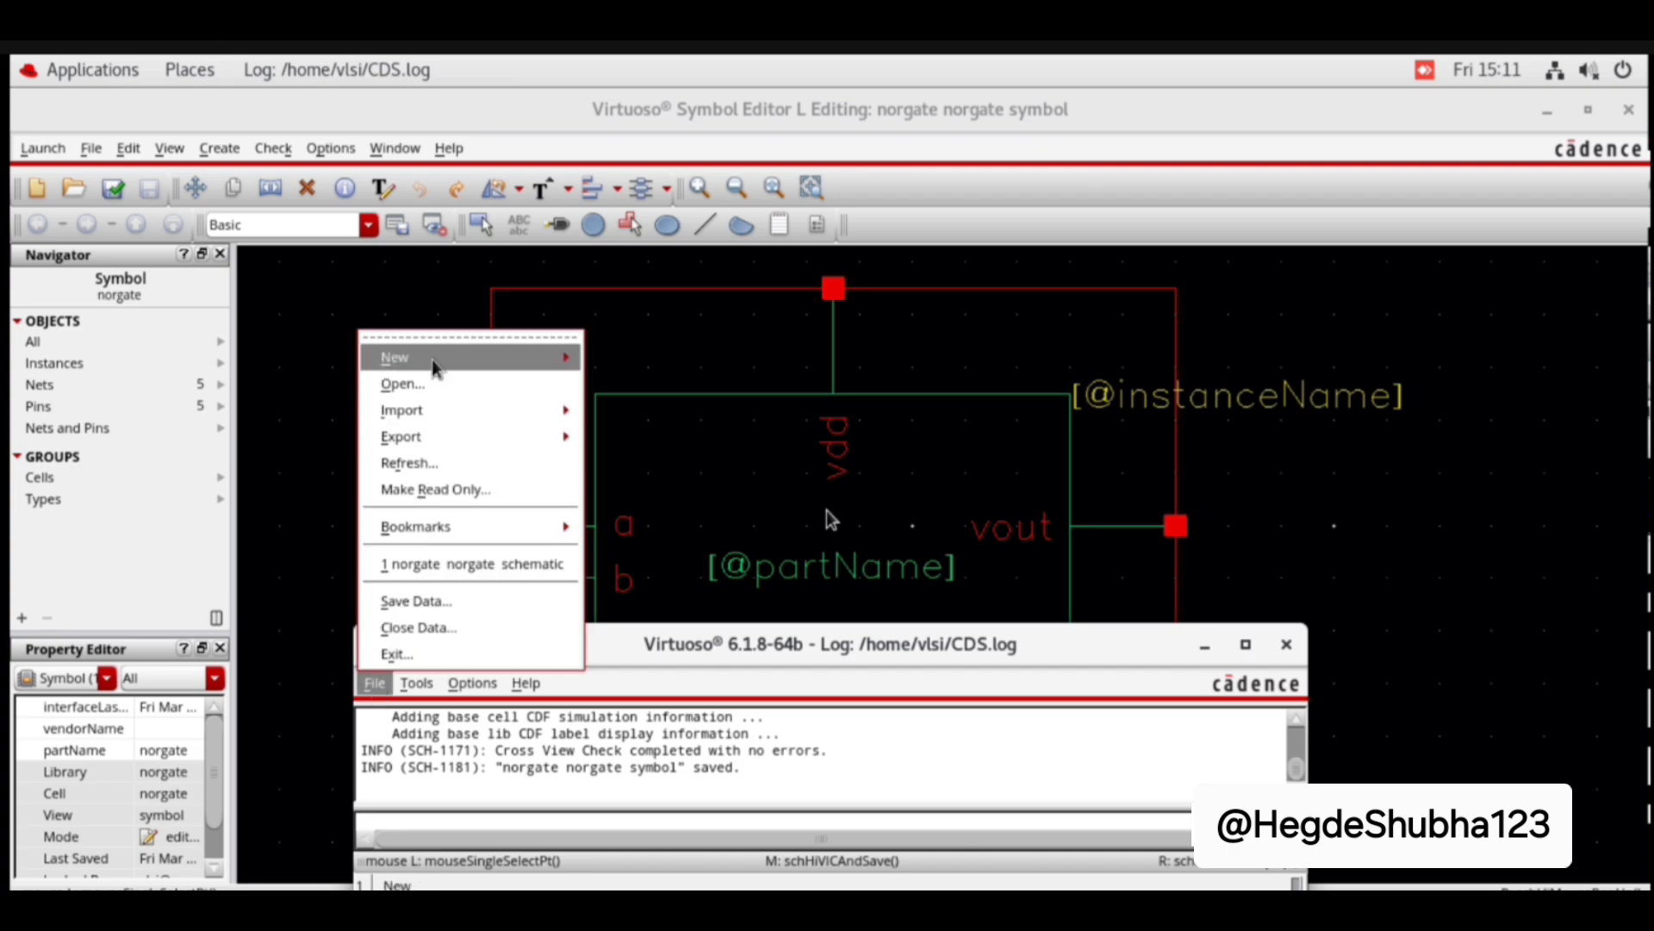
pyautogui.moveTo(472, 360)
pyautogui.click(600, 400)
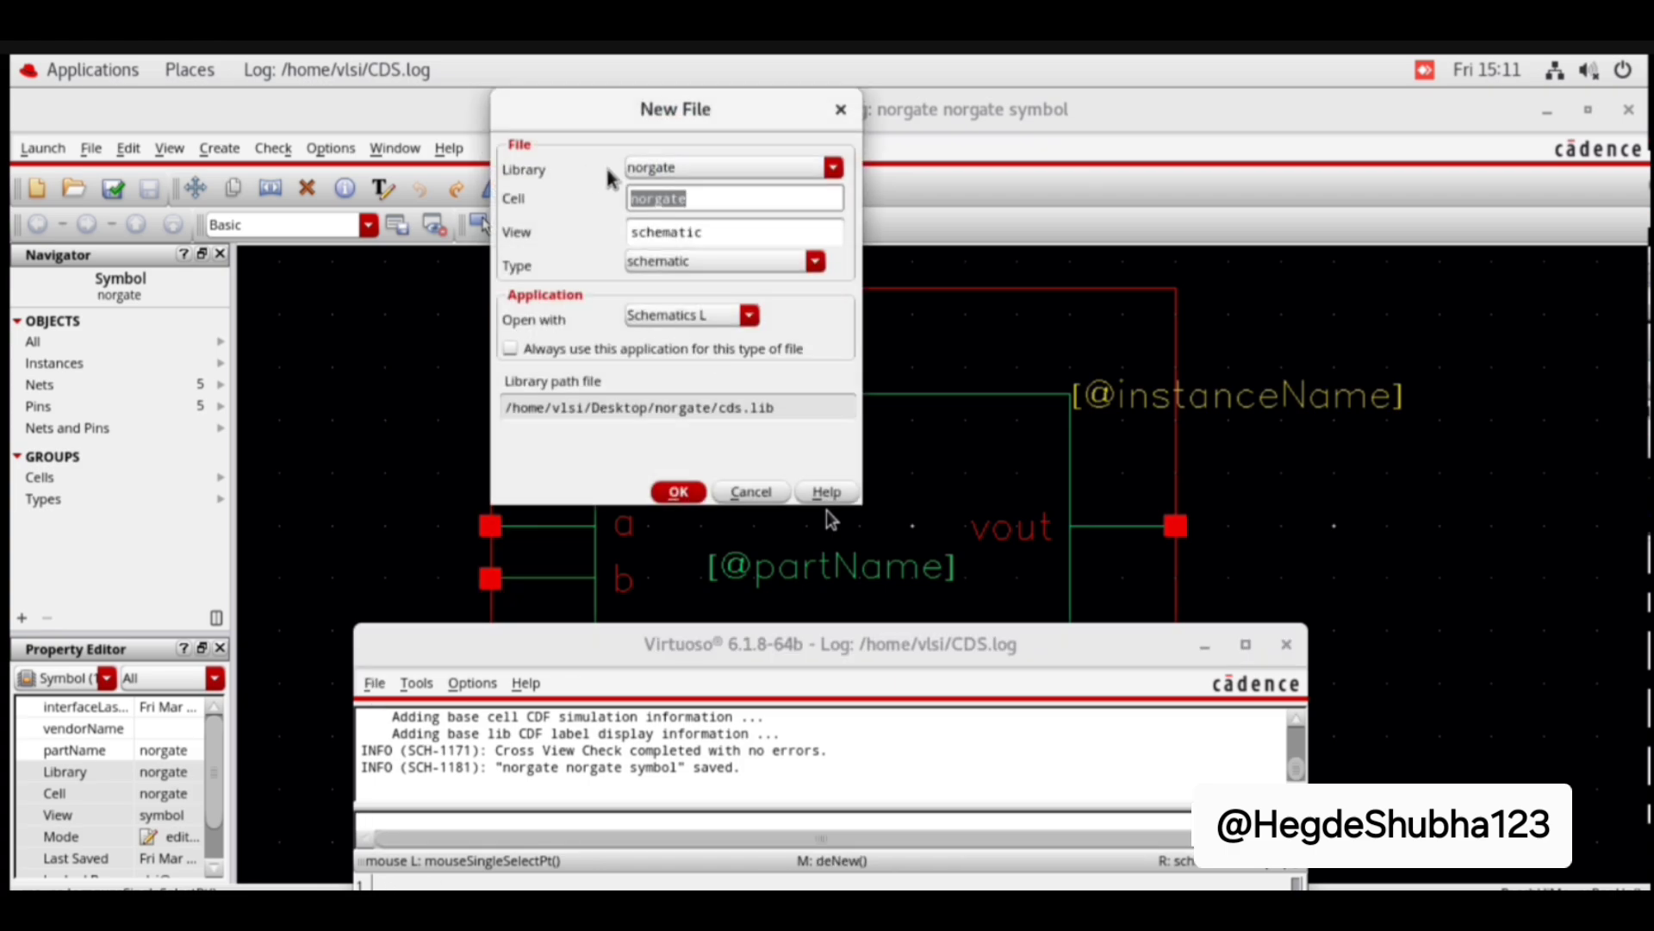
pyautogui.click(705, 201)
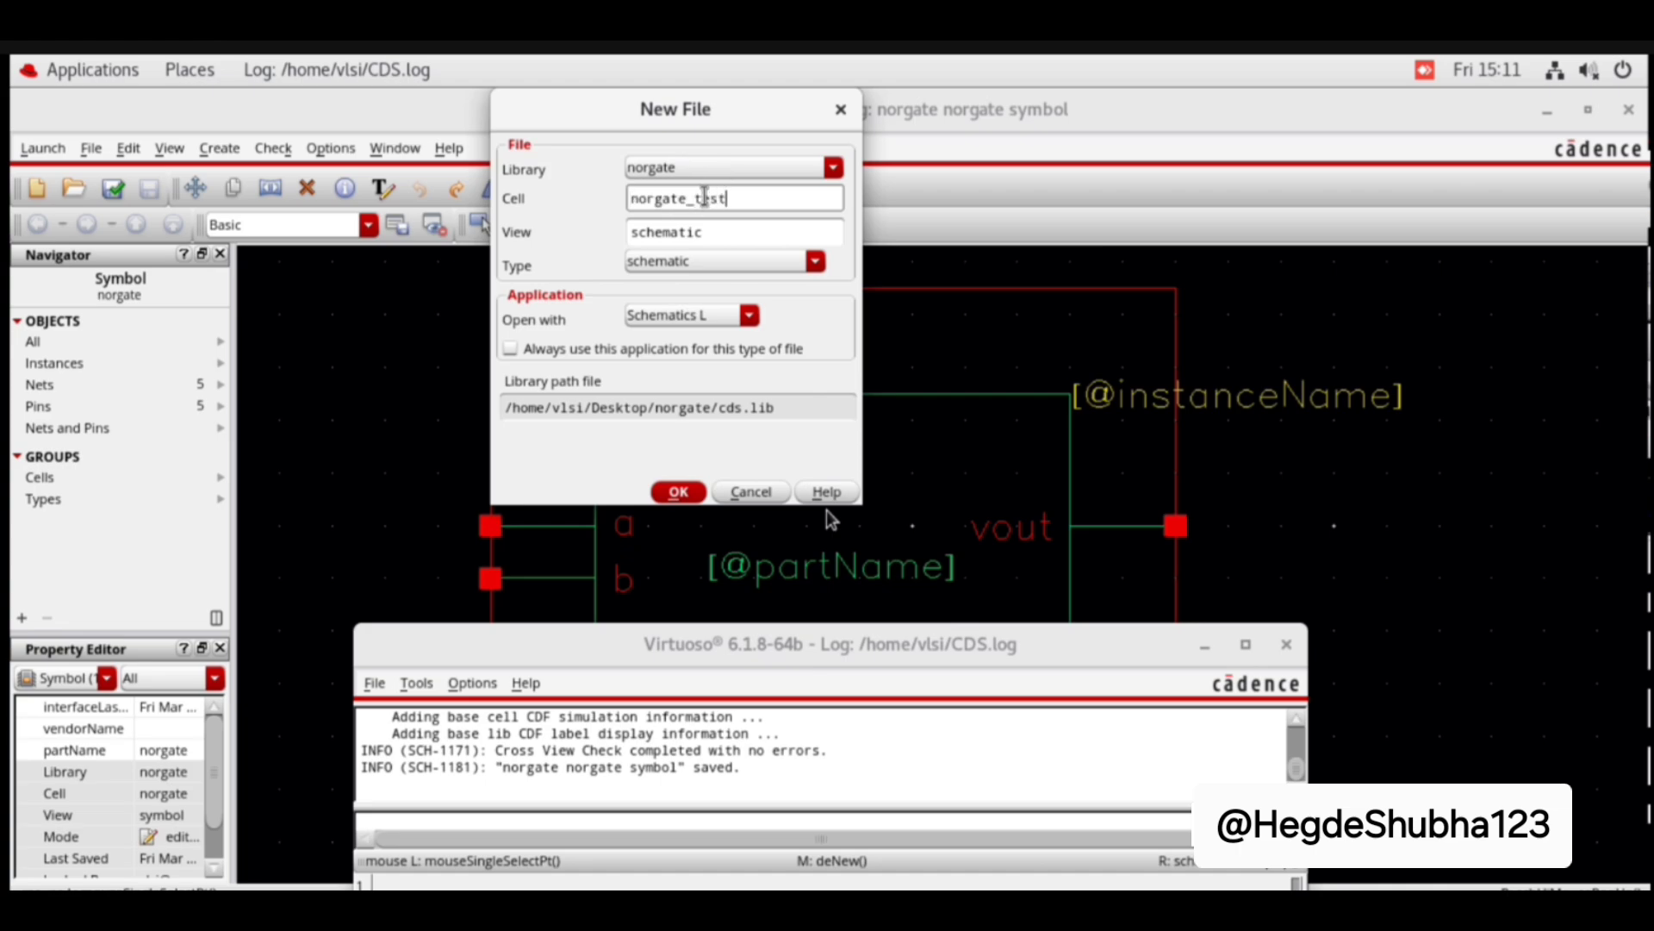
pyautogui.click(680, 493)
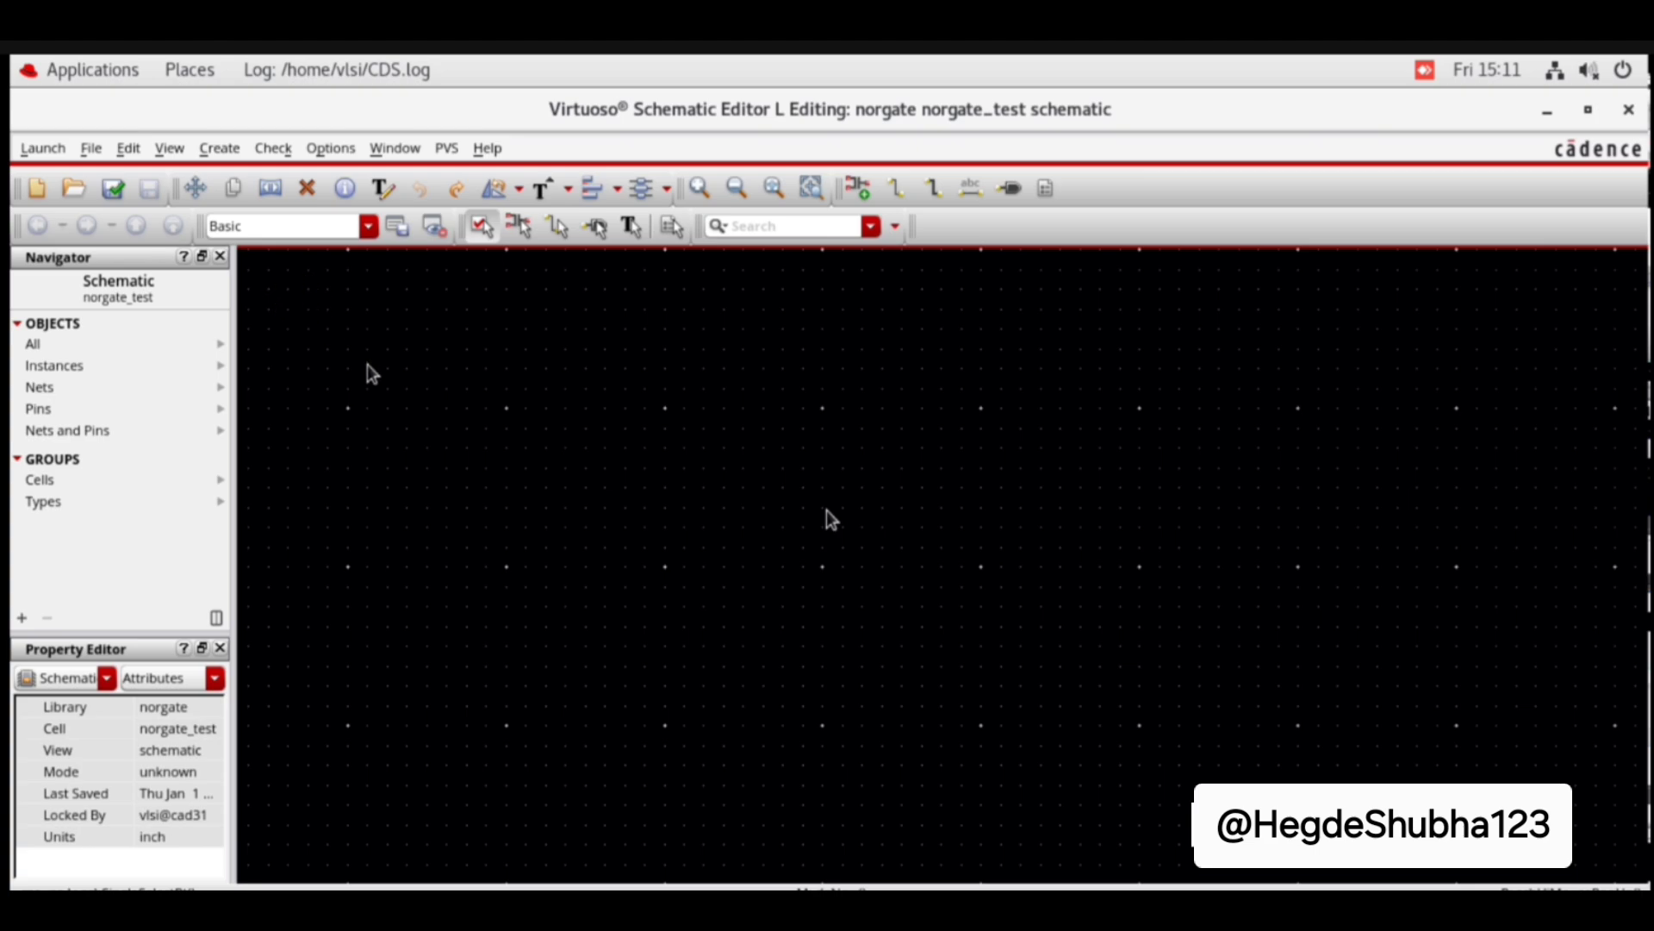
# Step: Place one instance of the norgate symbol from the norgate library near the centre of the norgate_test schematic
pyautogui.click(225, 150)
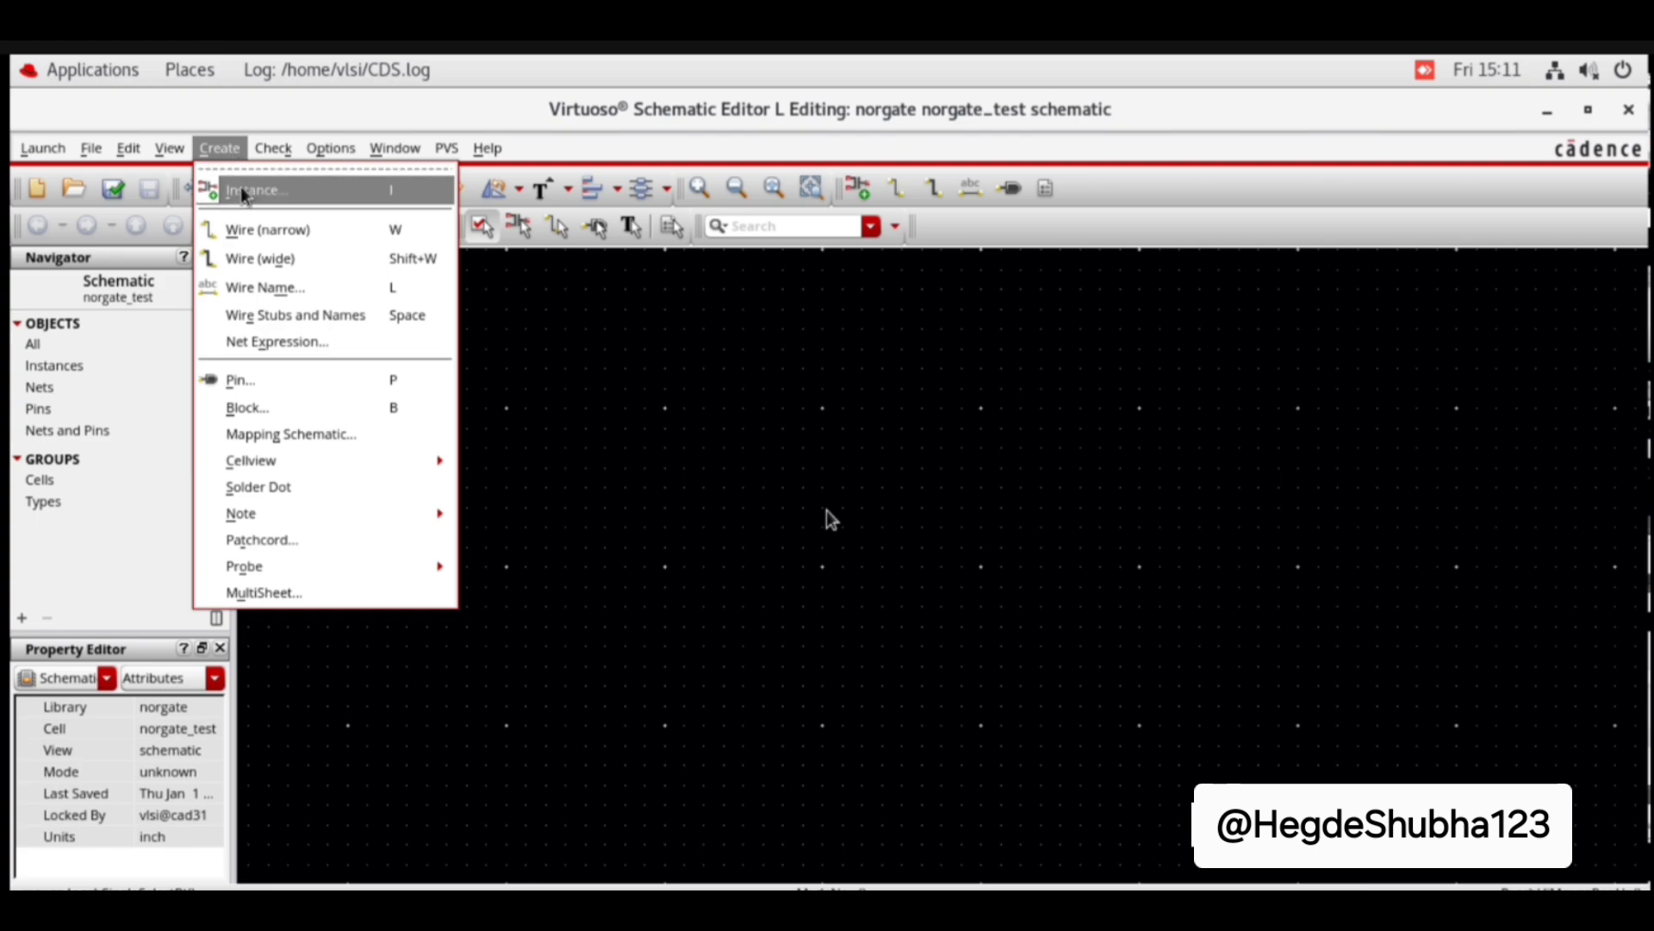
pyautogui.click(240, 188)
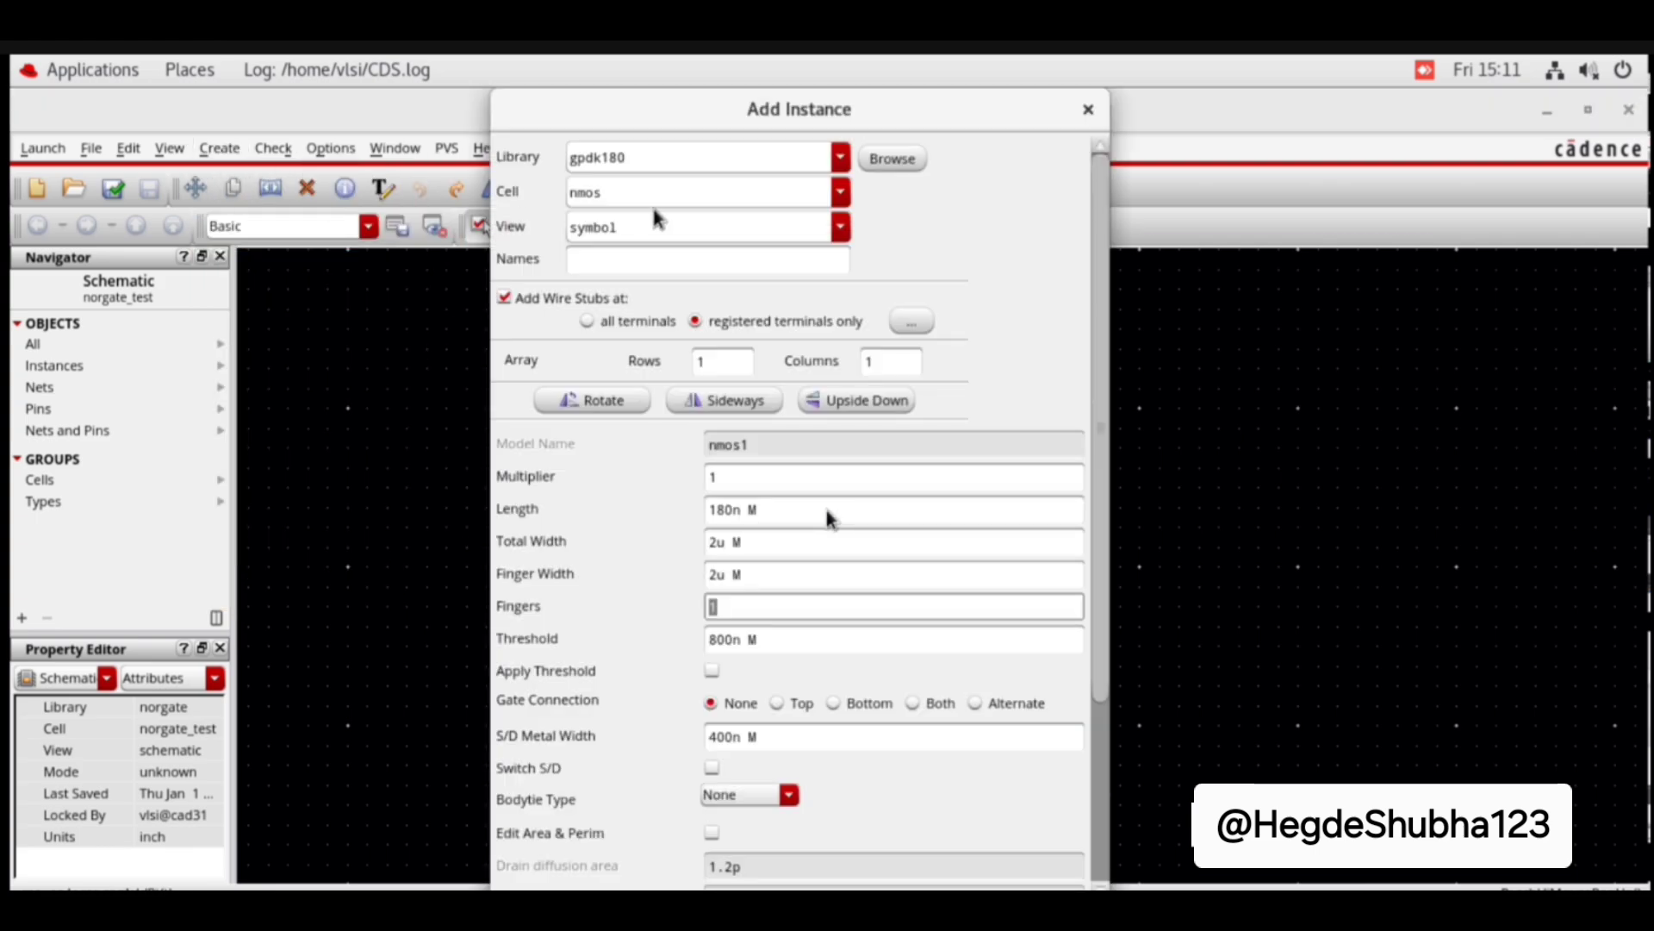
pyautogui.click(840, 158)
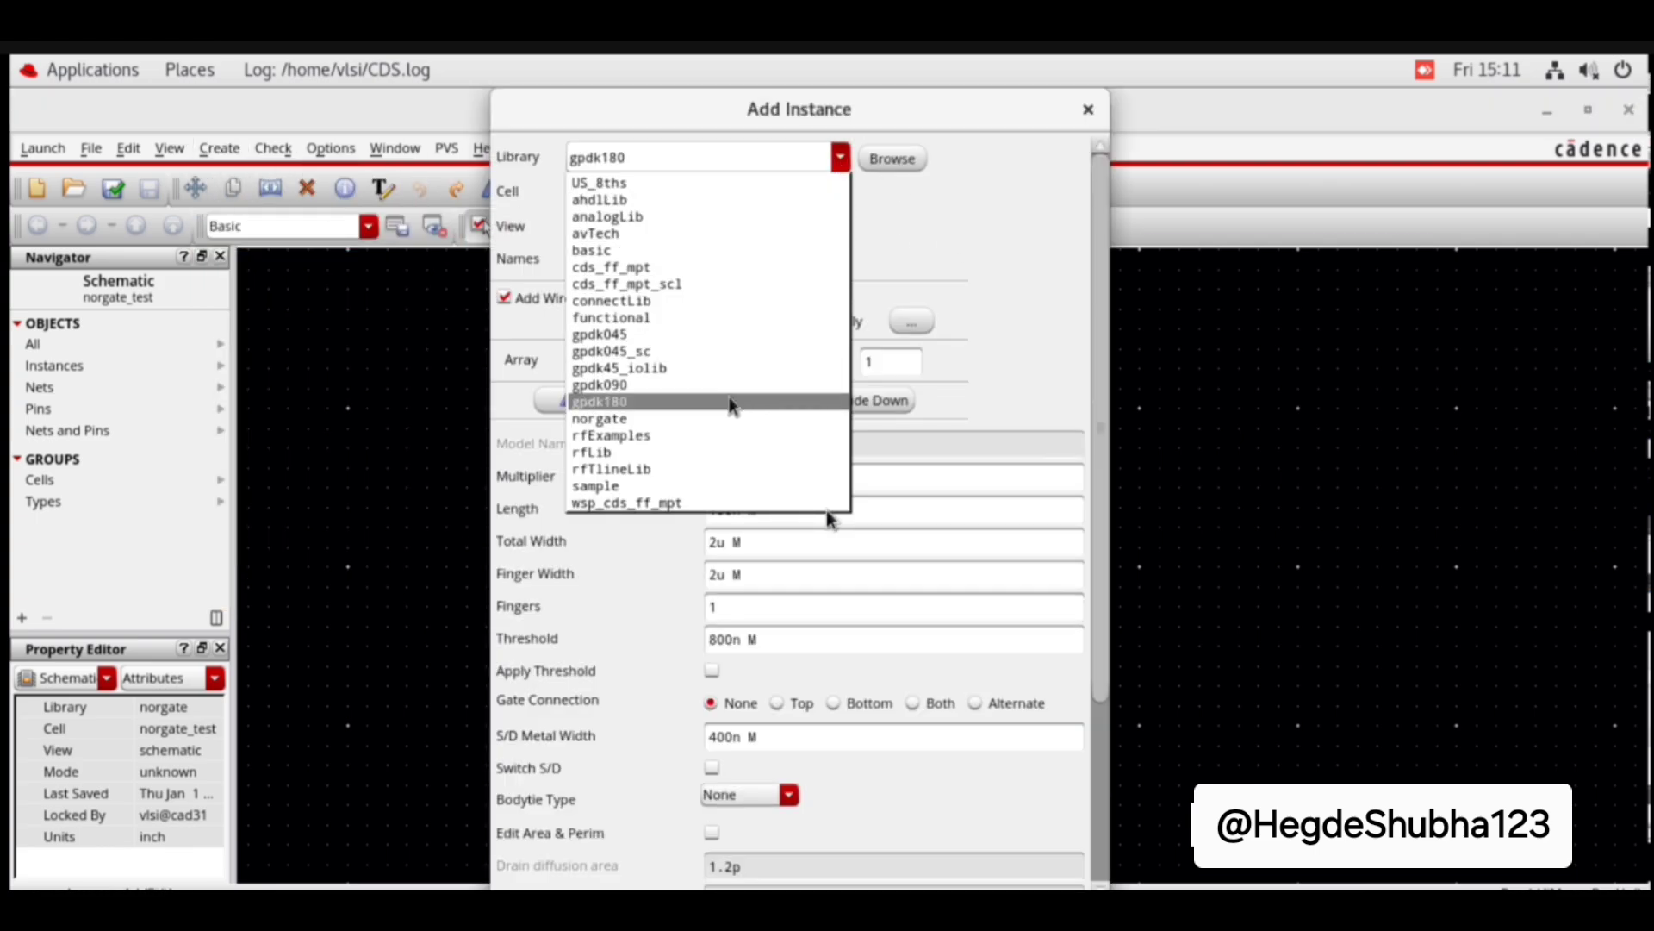
pyautogui.click(746, 415)
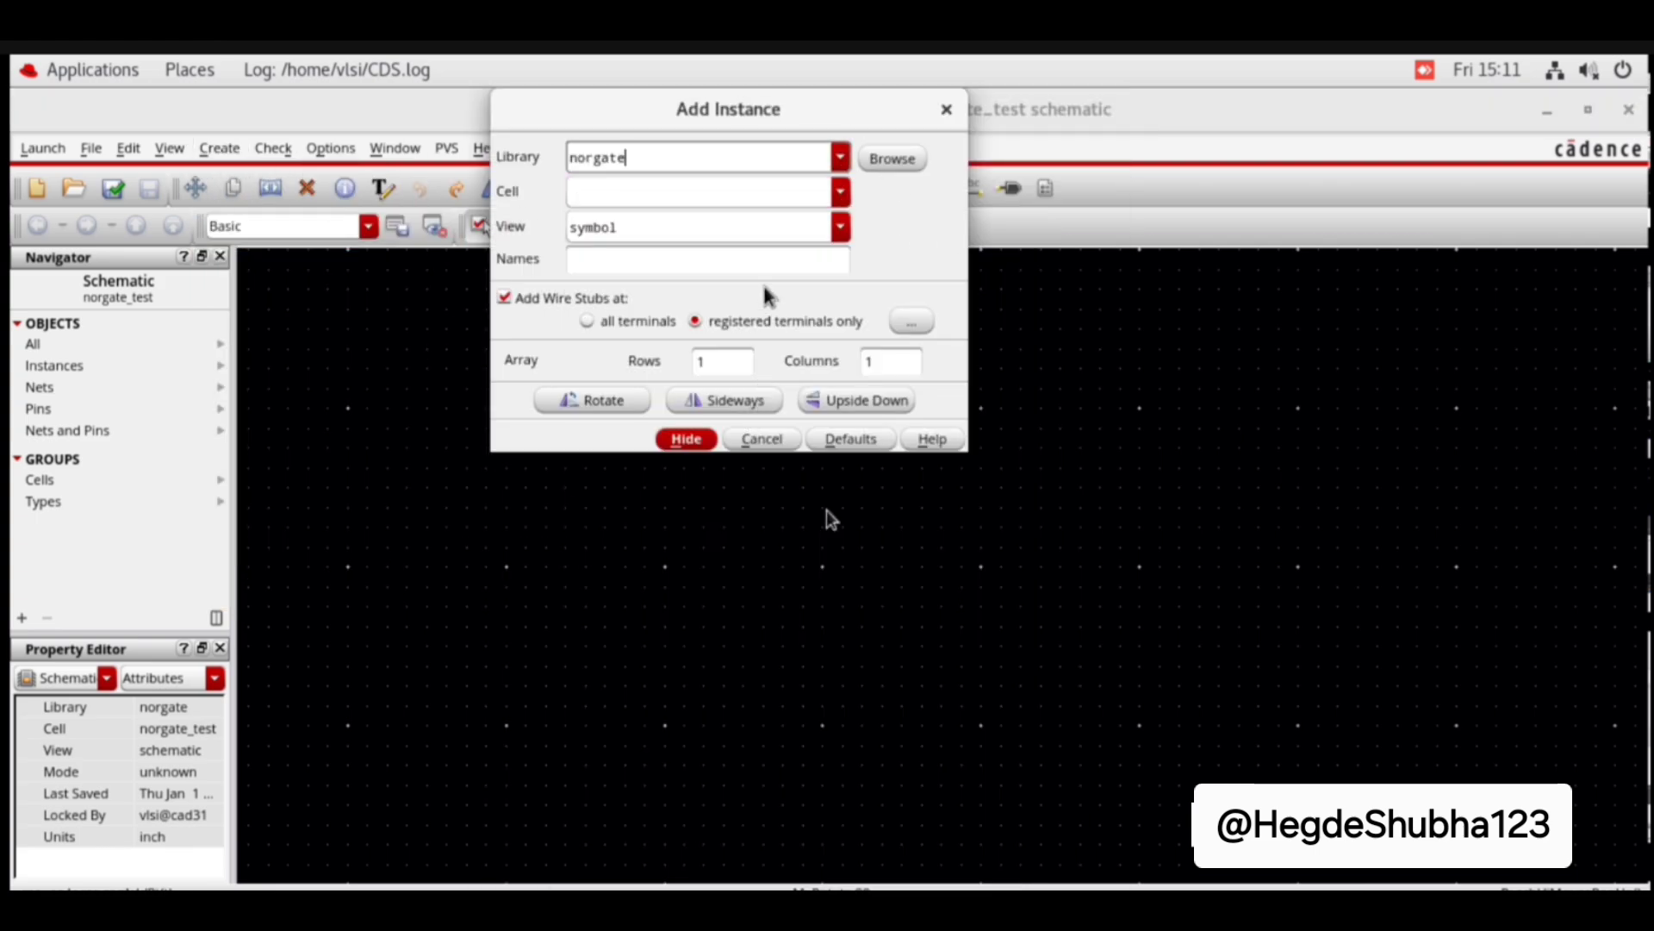
pyautogui.click(840, 191)
pyautogui.click(728, 226)
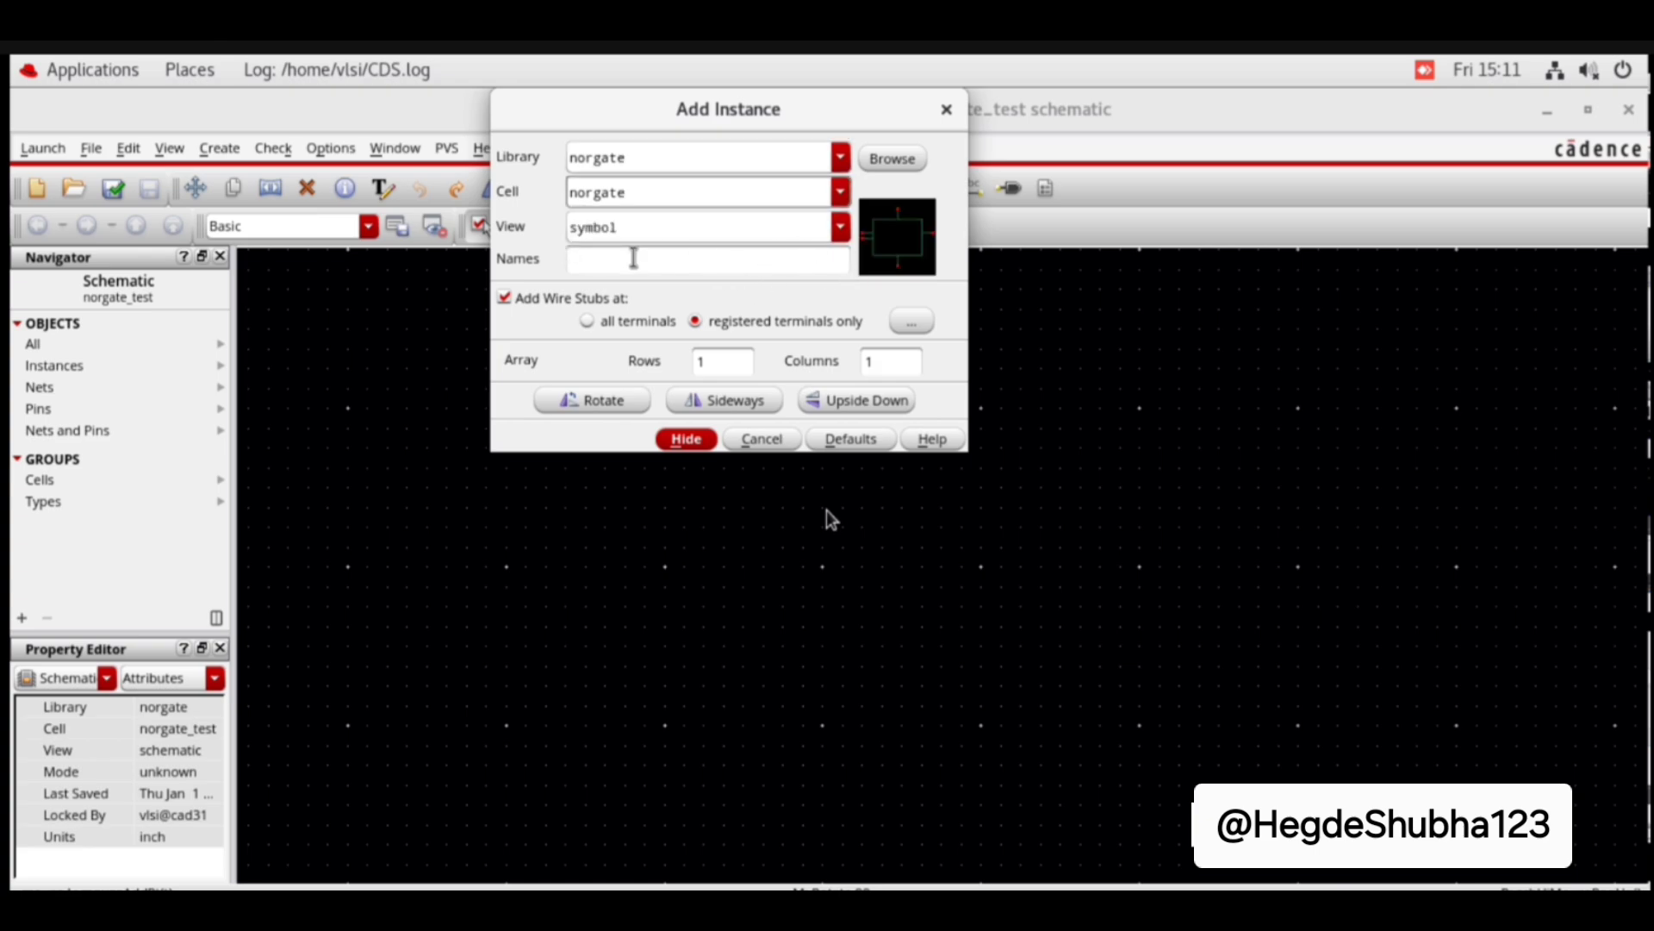
pyautogui.click(687, 440)
pyautogui.click(732, 530)
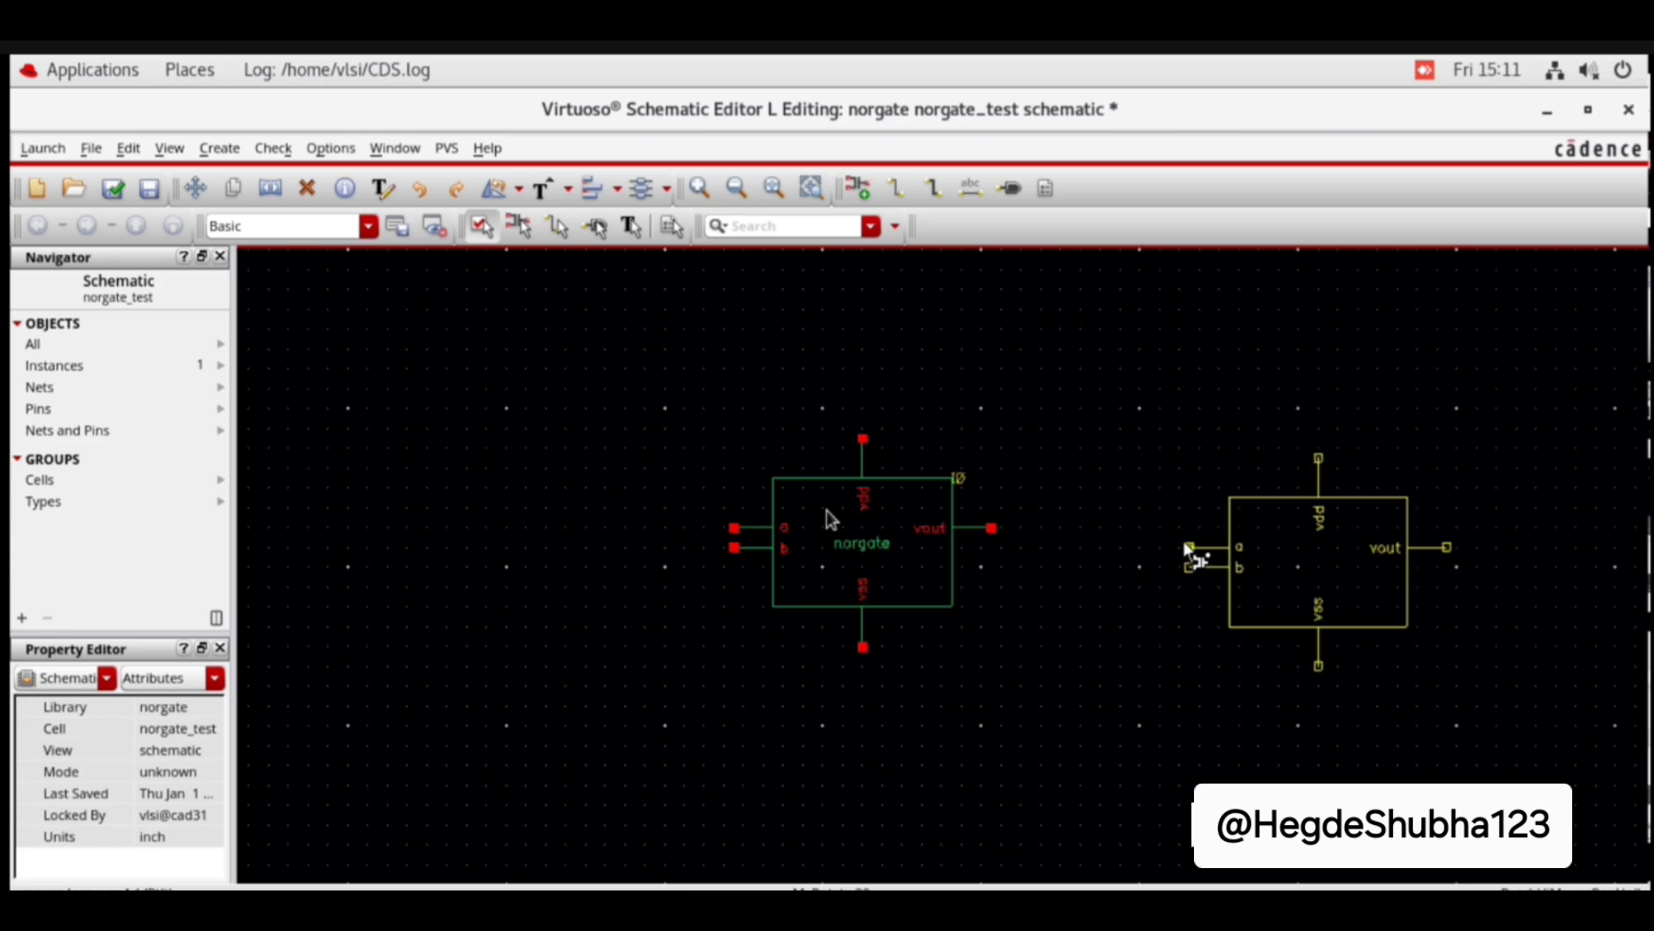
pyautogui.press('Escape')
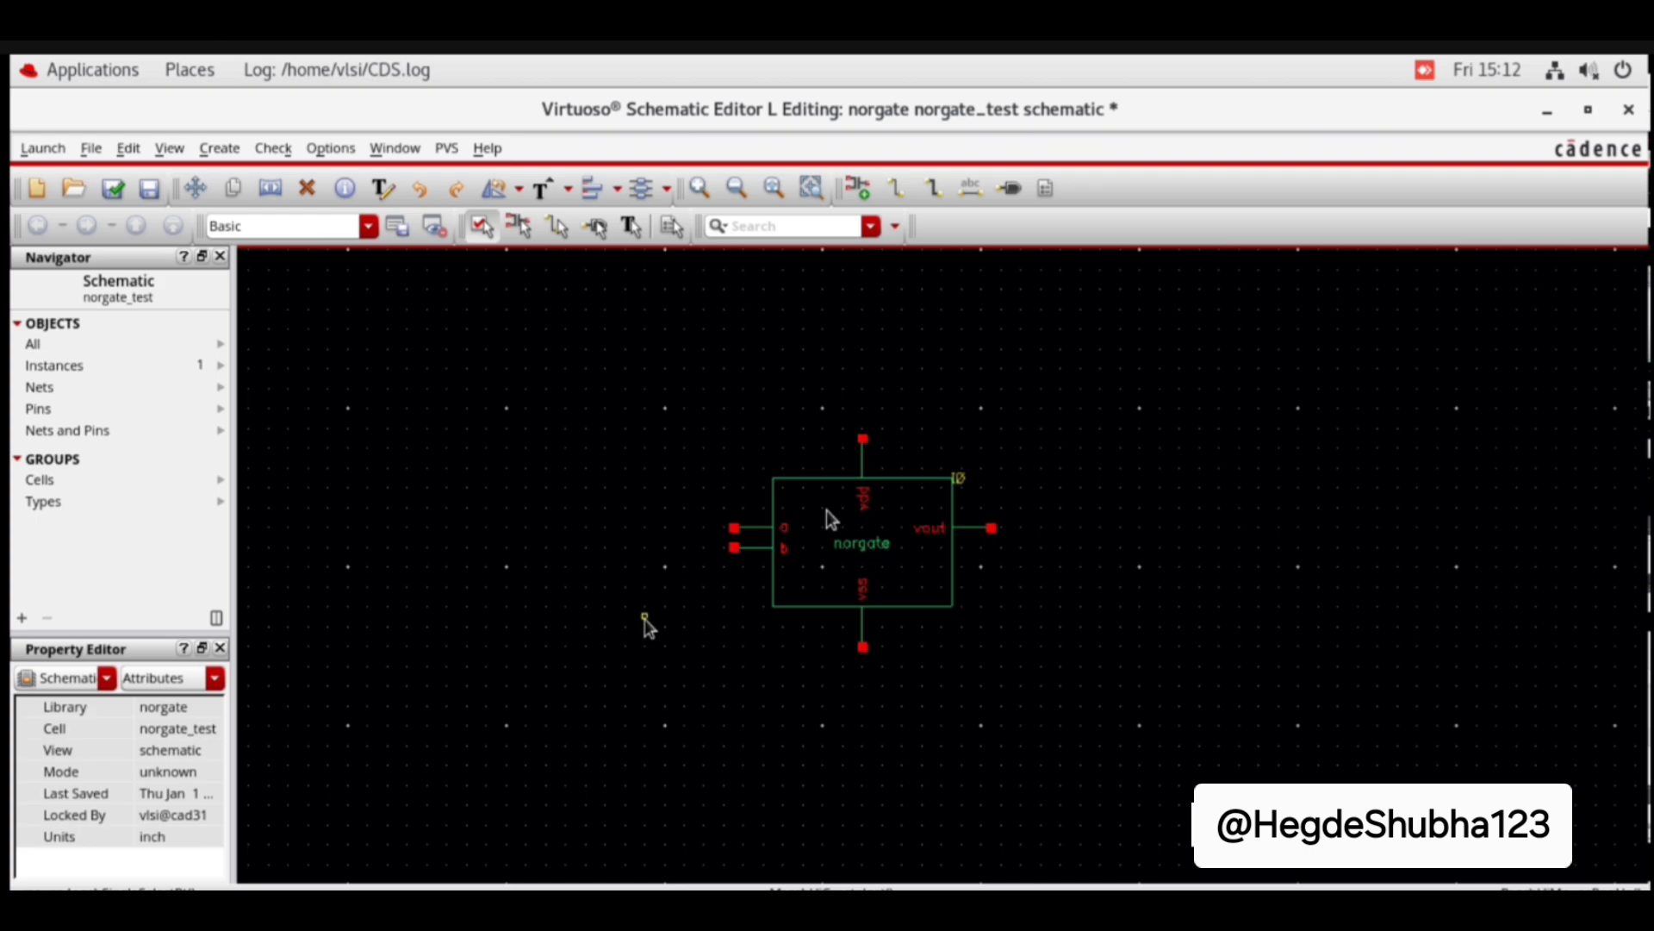
# Step: Choose the vpulse symbol from analogLib as the next instance to add
pyautogui.click(223, 150)
pyautogui.click(243, 189)
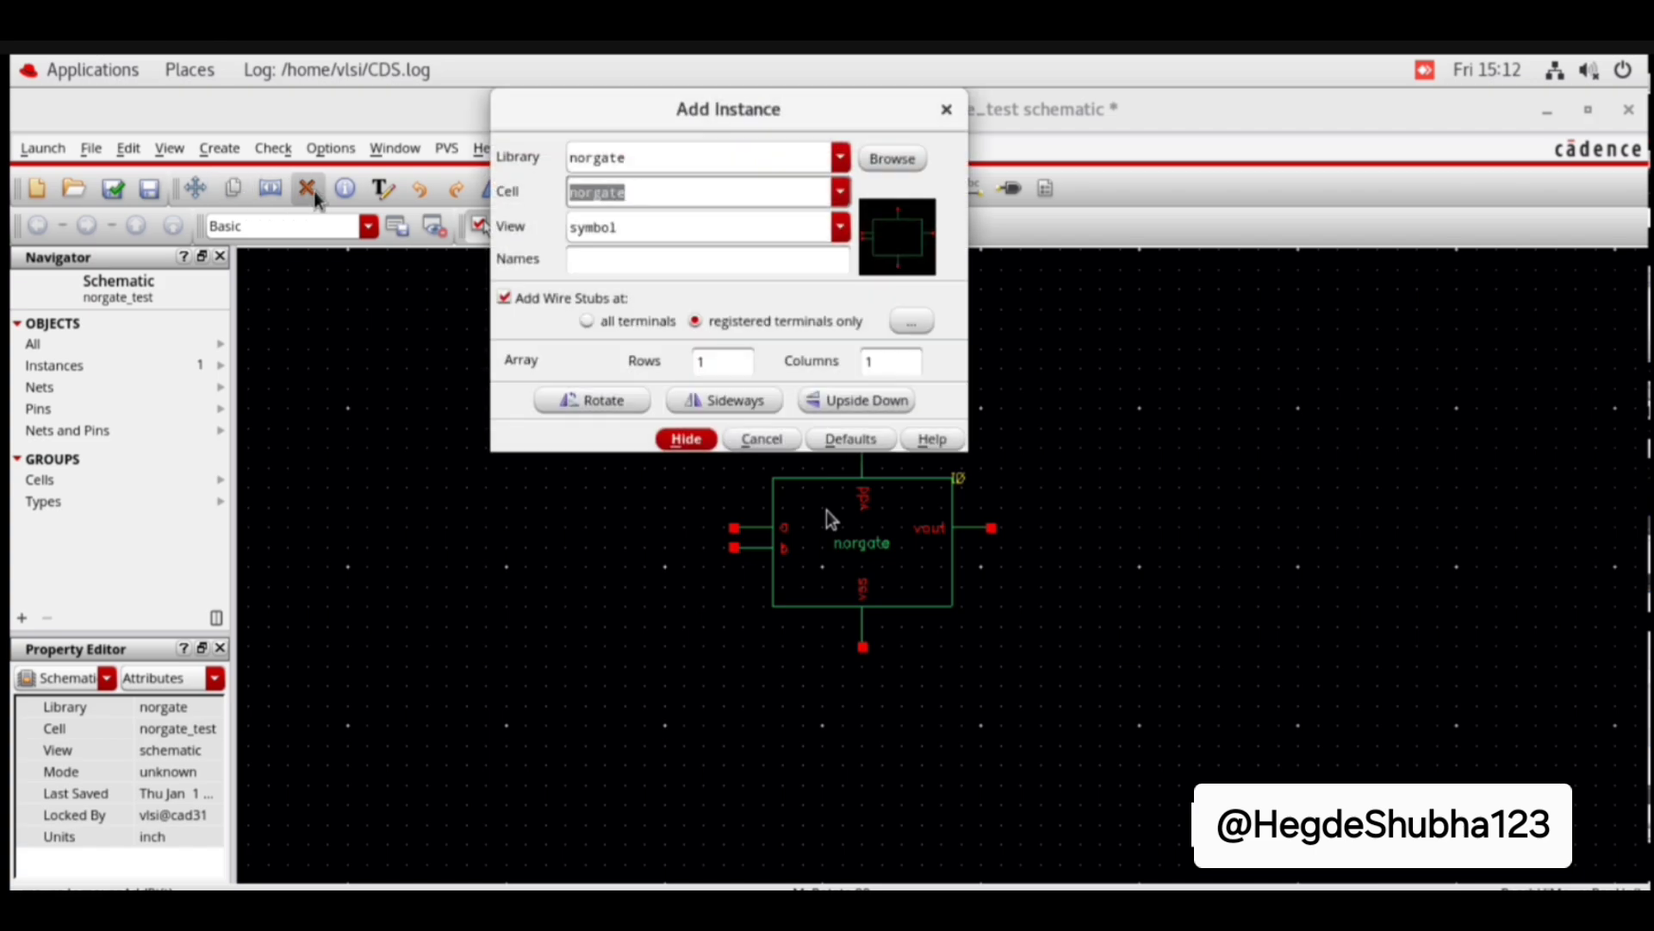
pyautogui.click(840, 157)
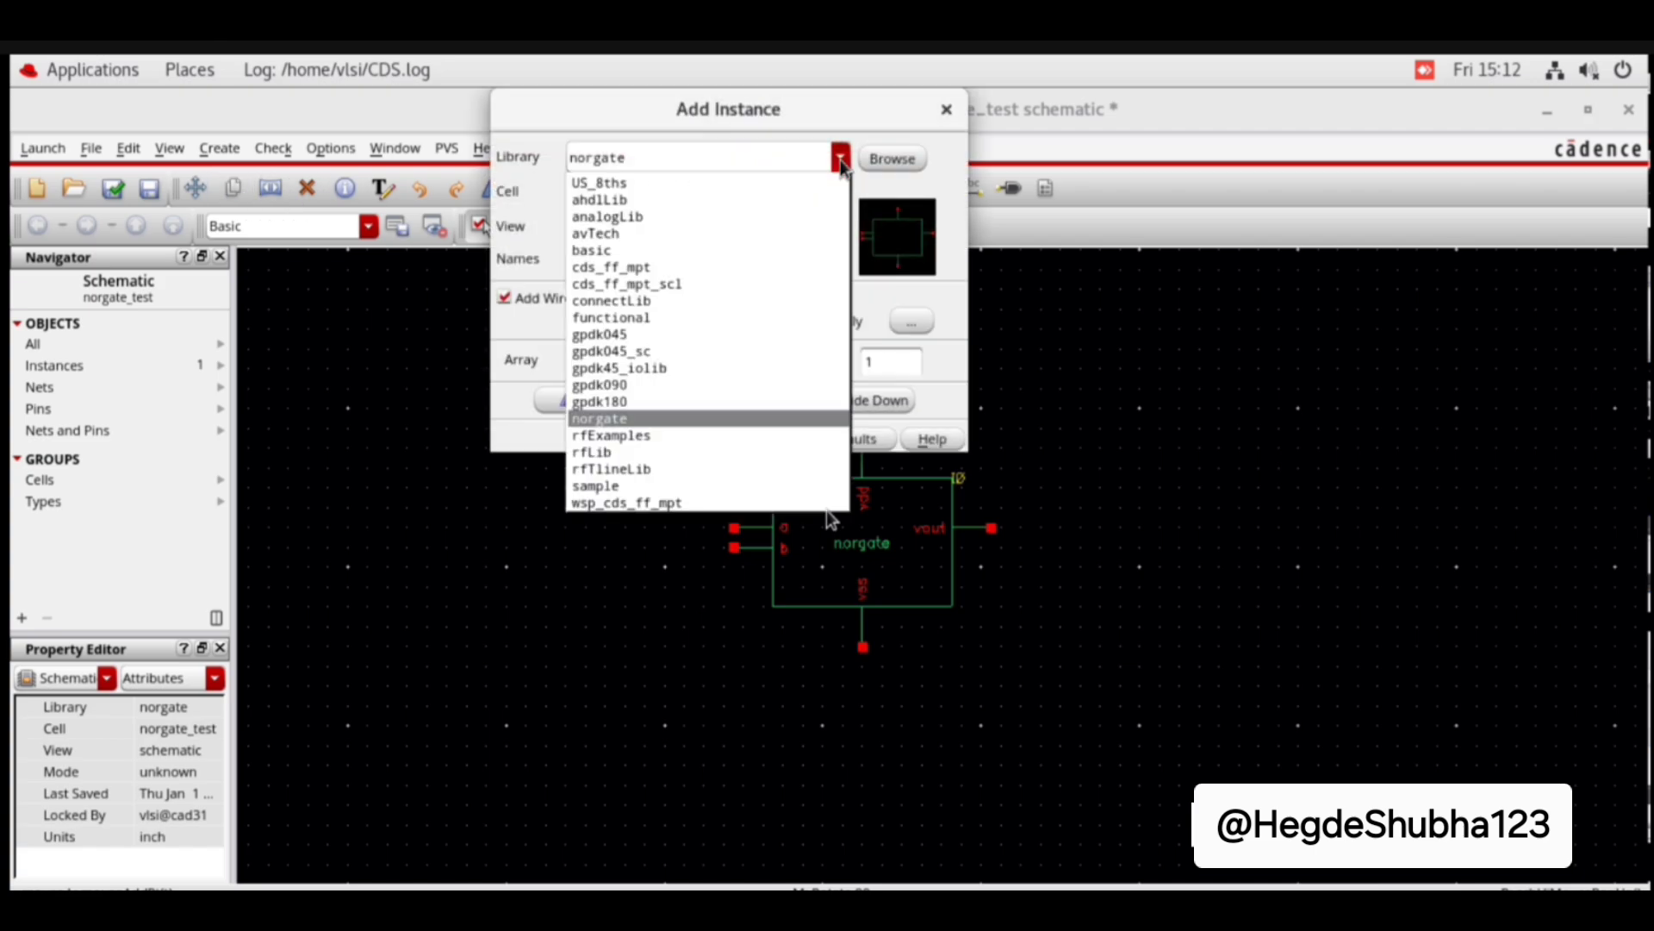
pyautogui.click(780, 216)
pyautogui.click(605, 195)
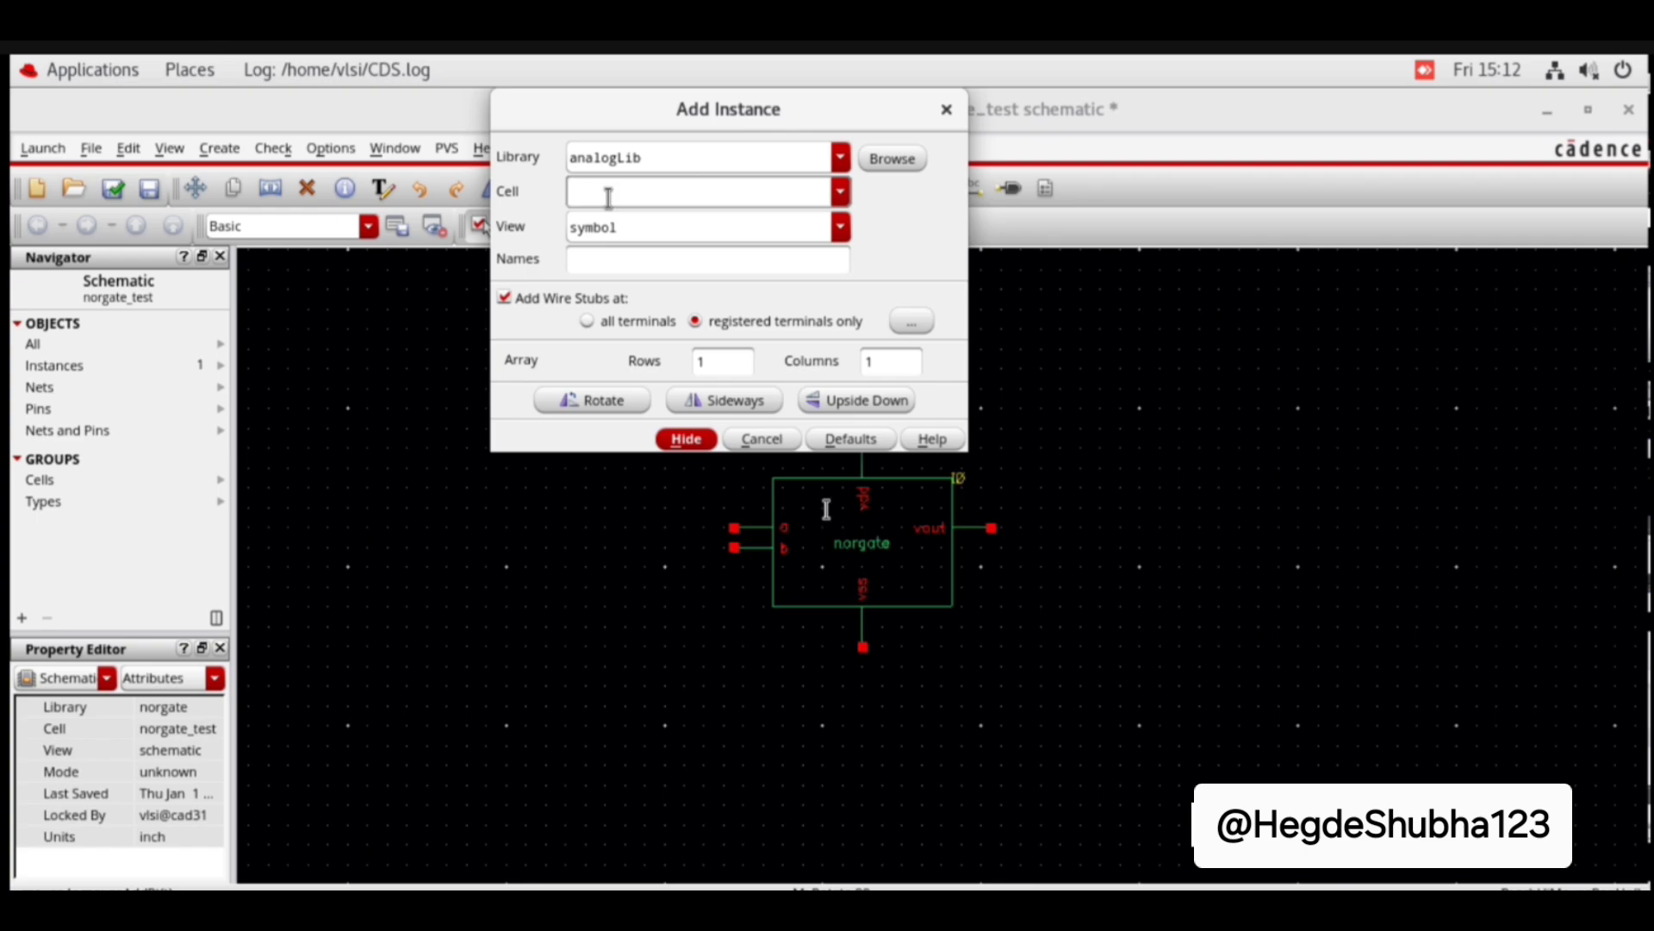
pyautogui.write('vpulse')
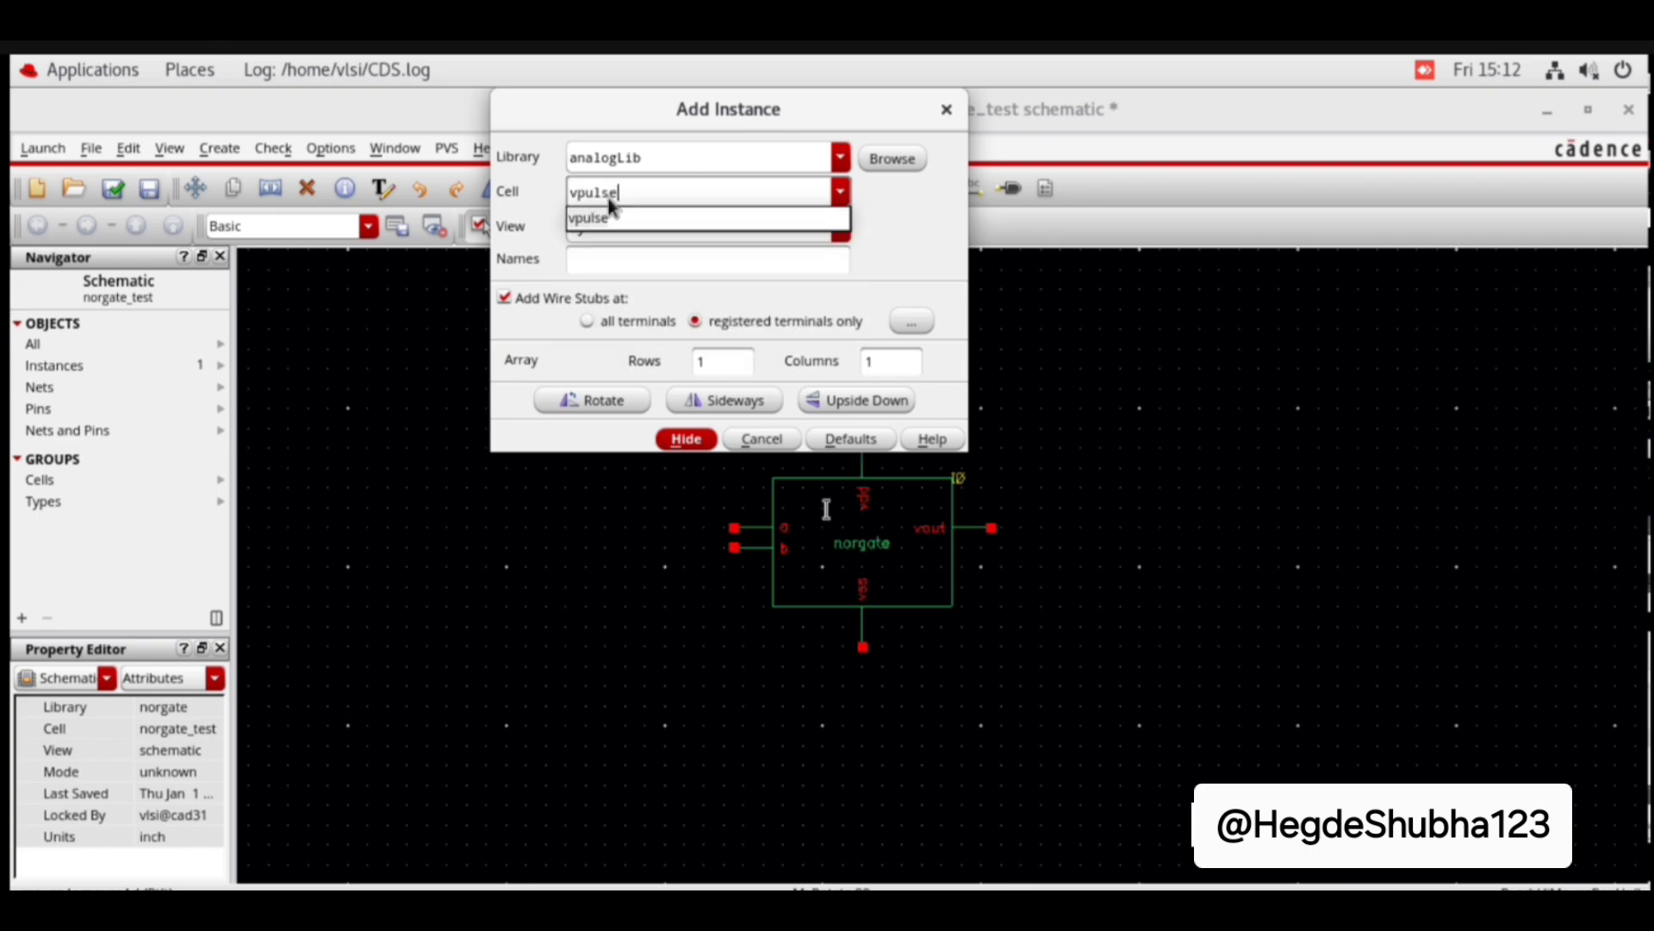
pyautogui.click(604, 217)
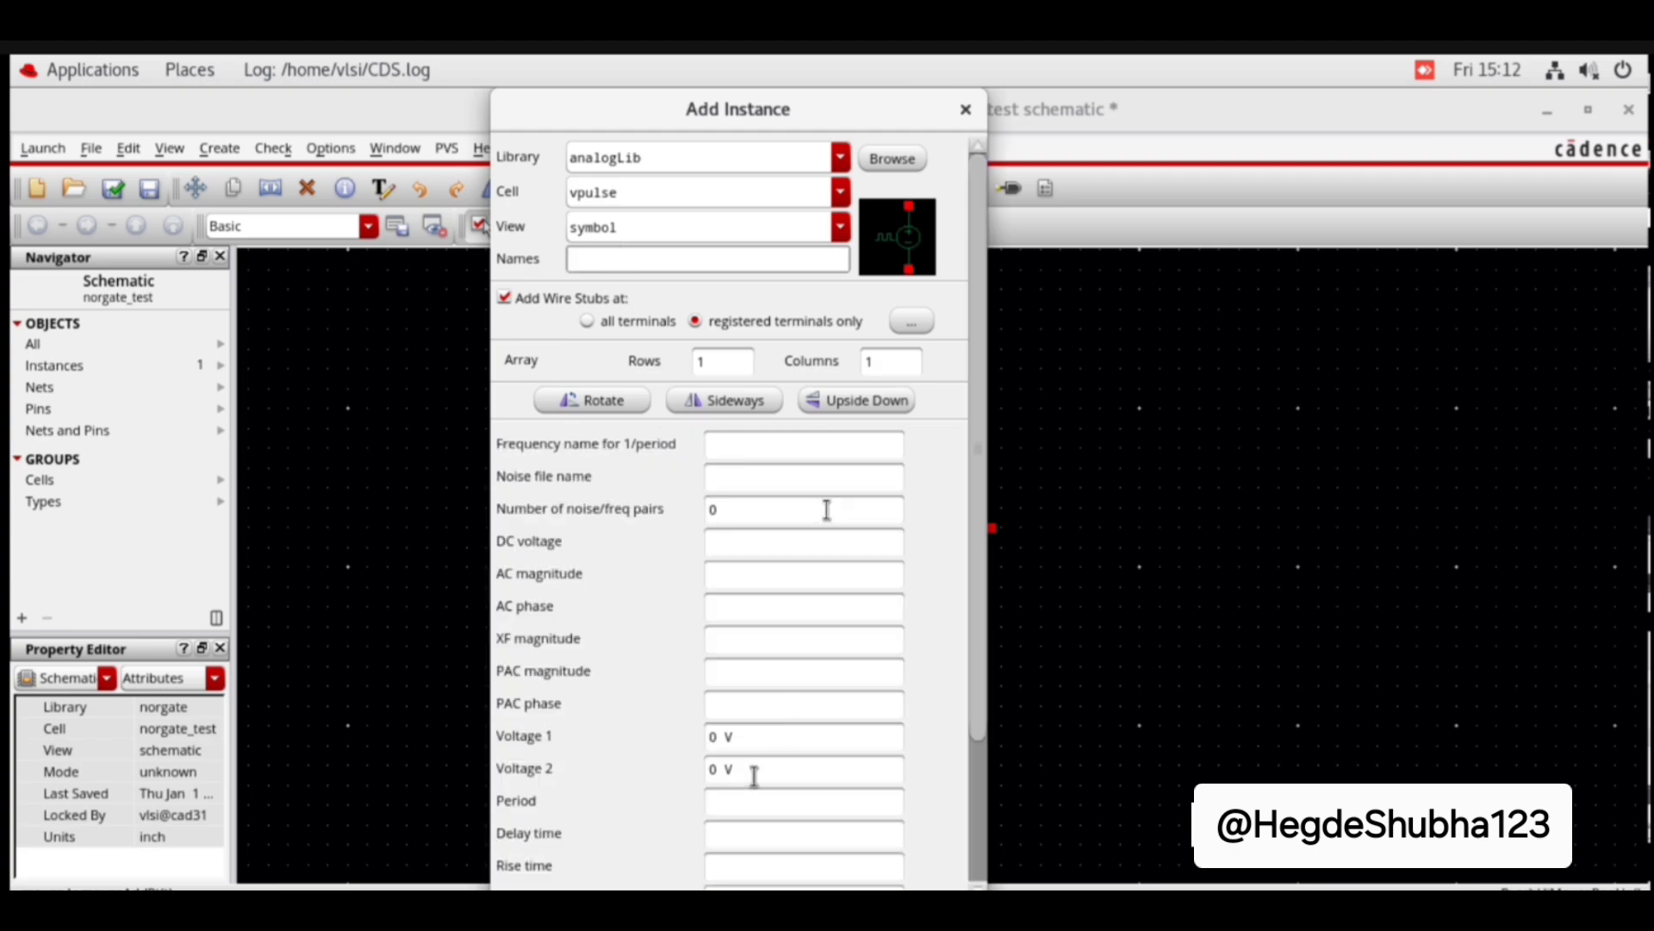
# Step: Set the pulse source's Voltage 2 to 1.8 V, period to 20n, and rise and fall times to 1n each
pyautogui.scroll(-4, 757, 765)
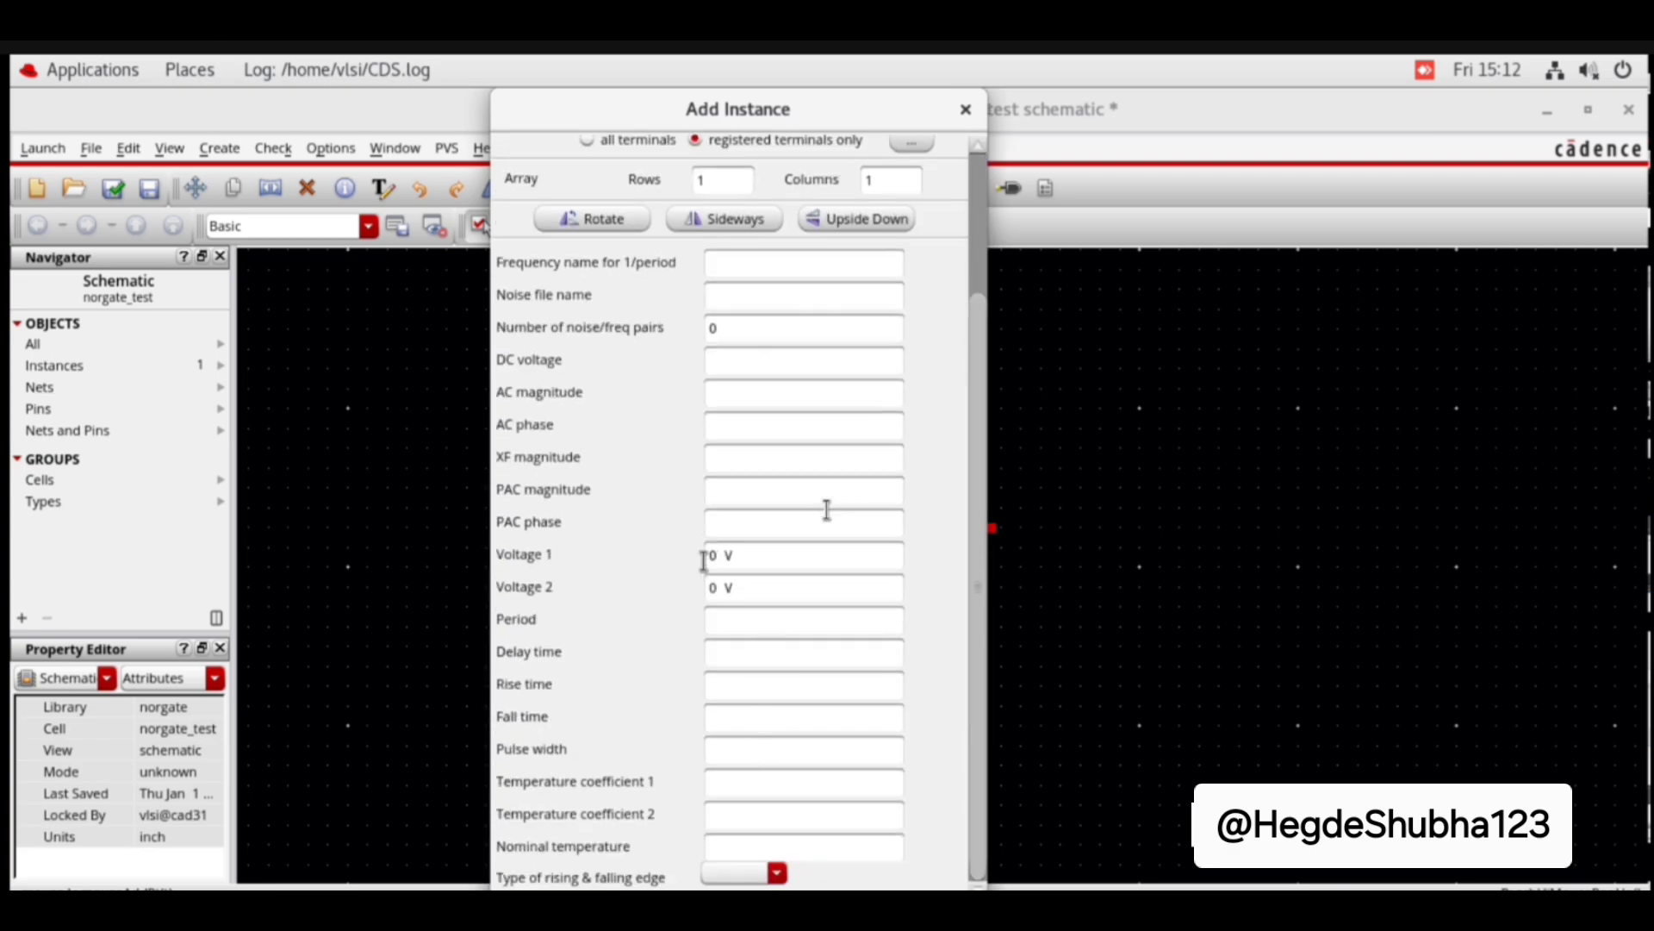
pyautogui.click(707, 585)
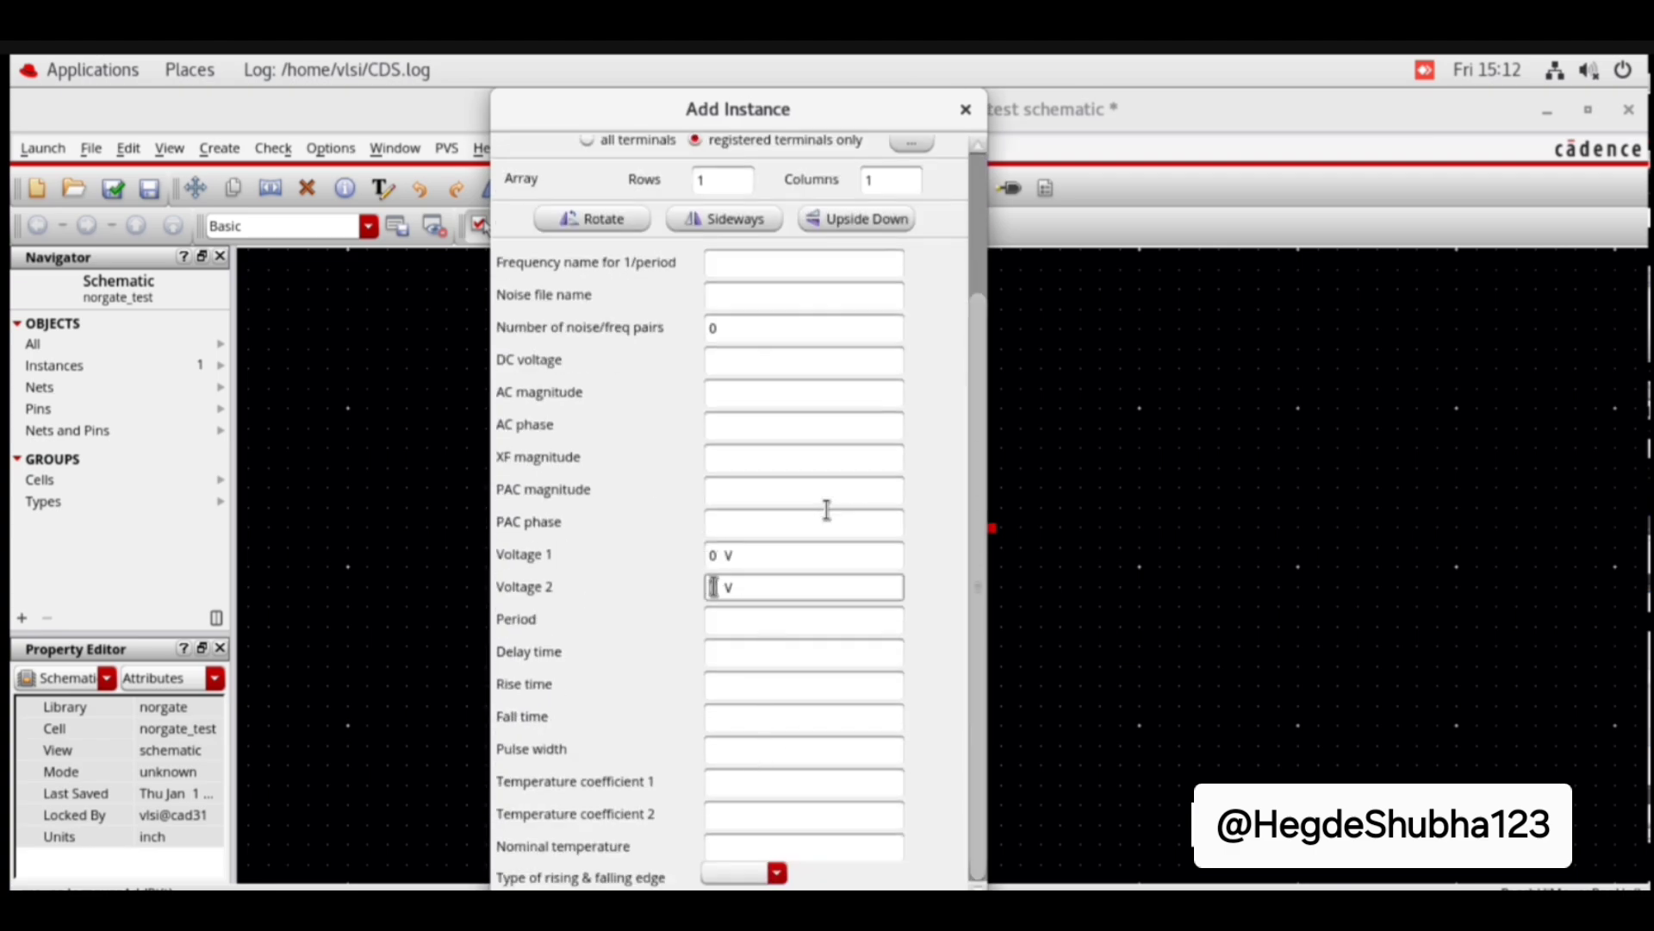
pyautogui.write('.8')
pyautogui.click(723, 618)
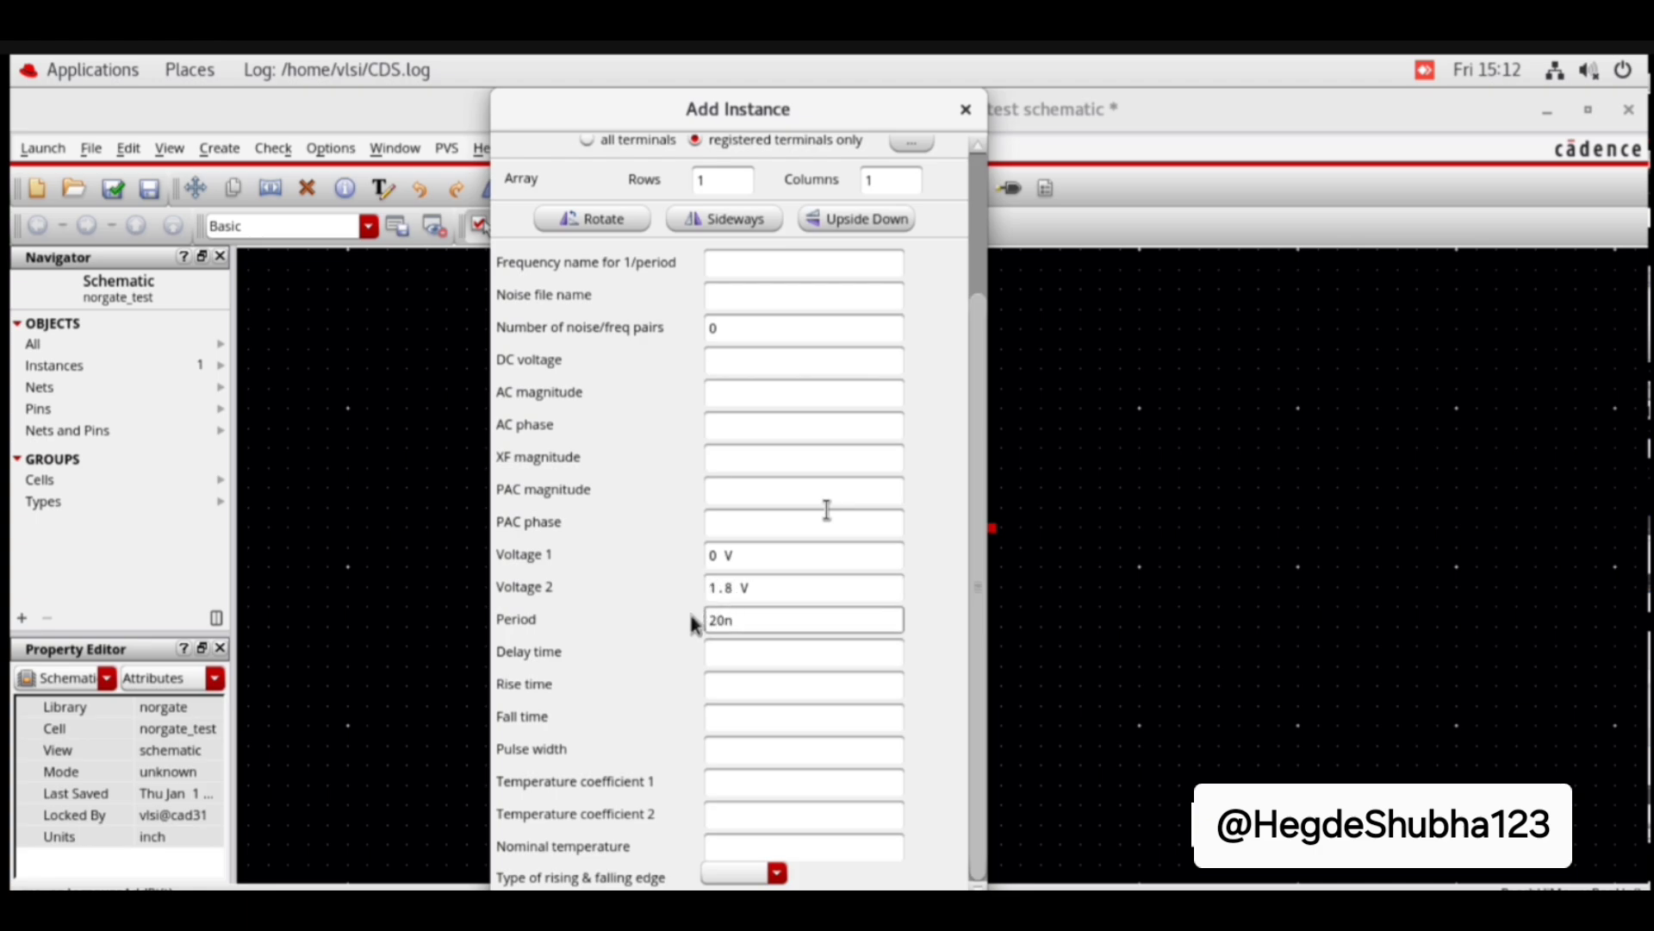
pyautogui.click(715, 687)
pyautogui.write('1n')
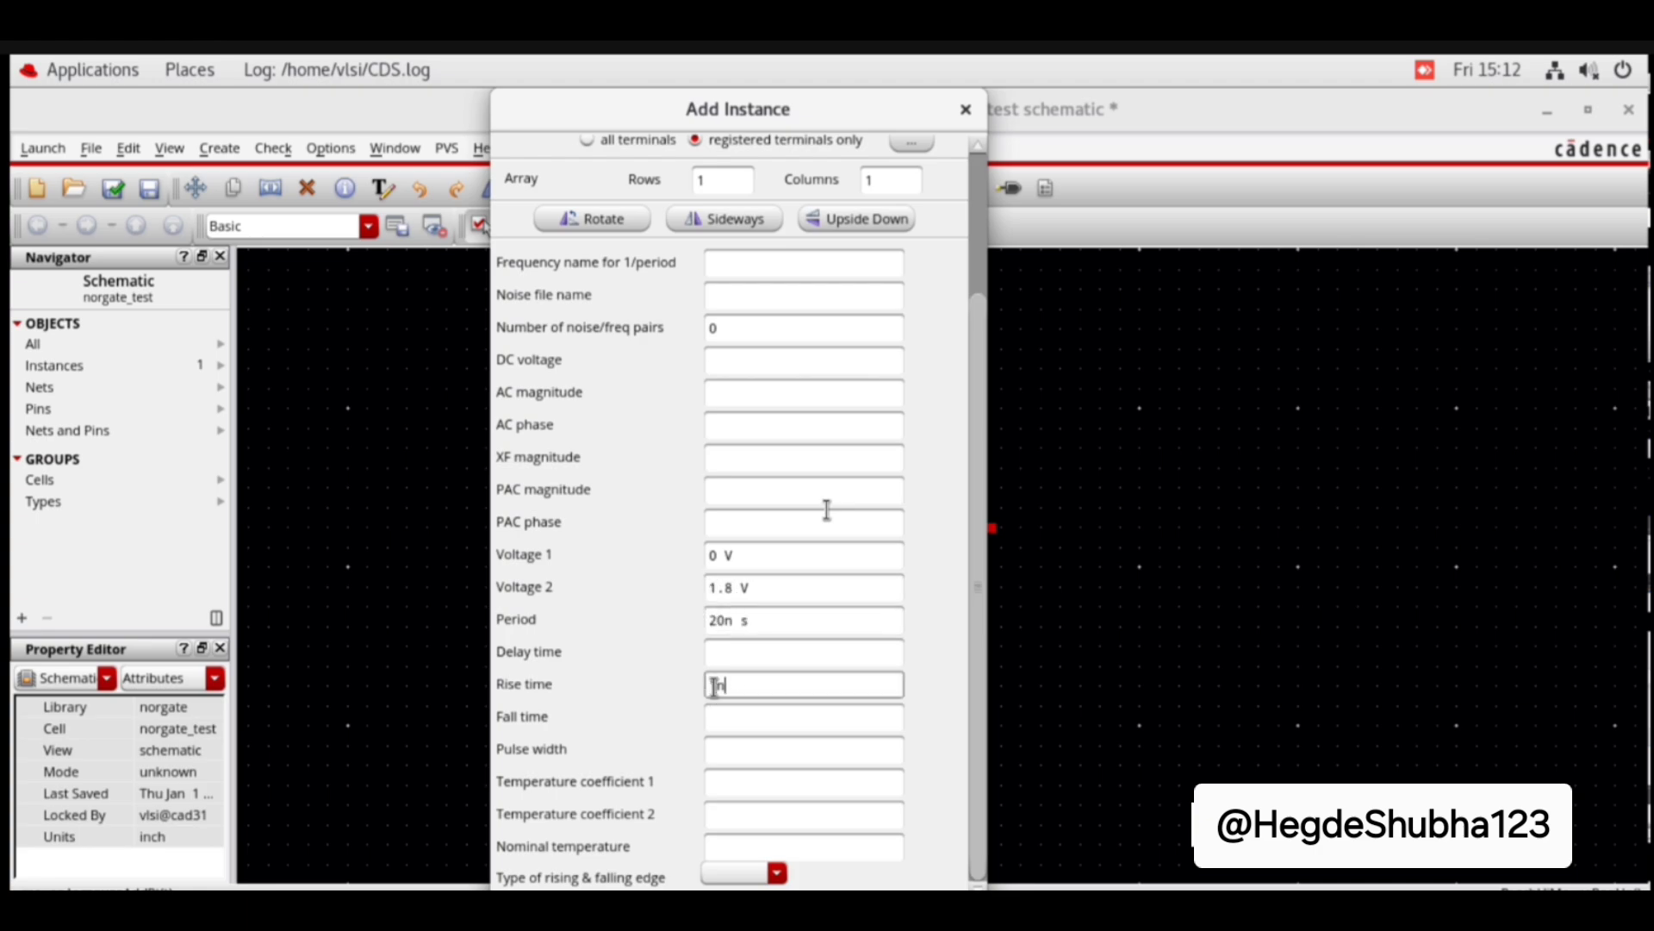
pyautogui.press('Tab')
pyautogui.write('1n')
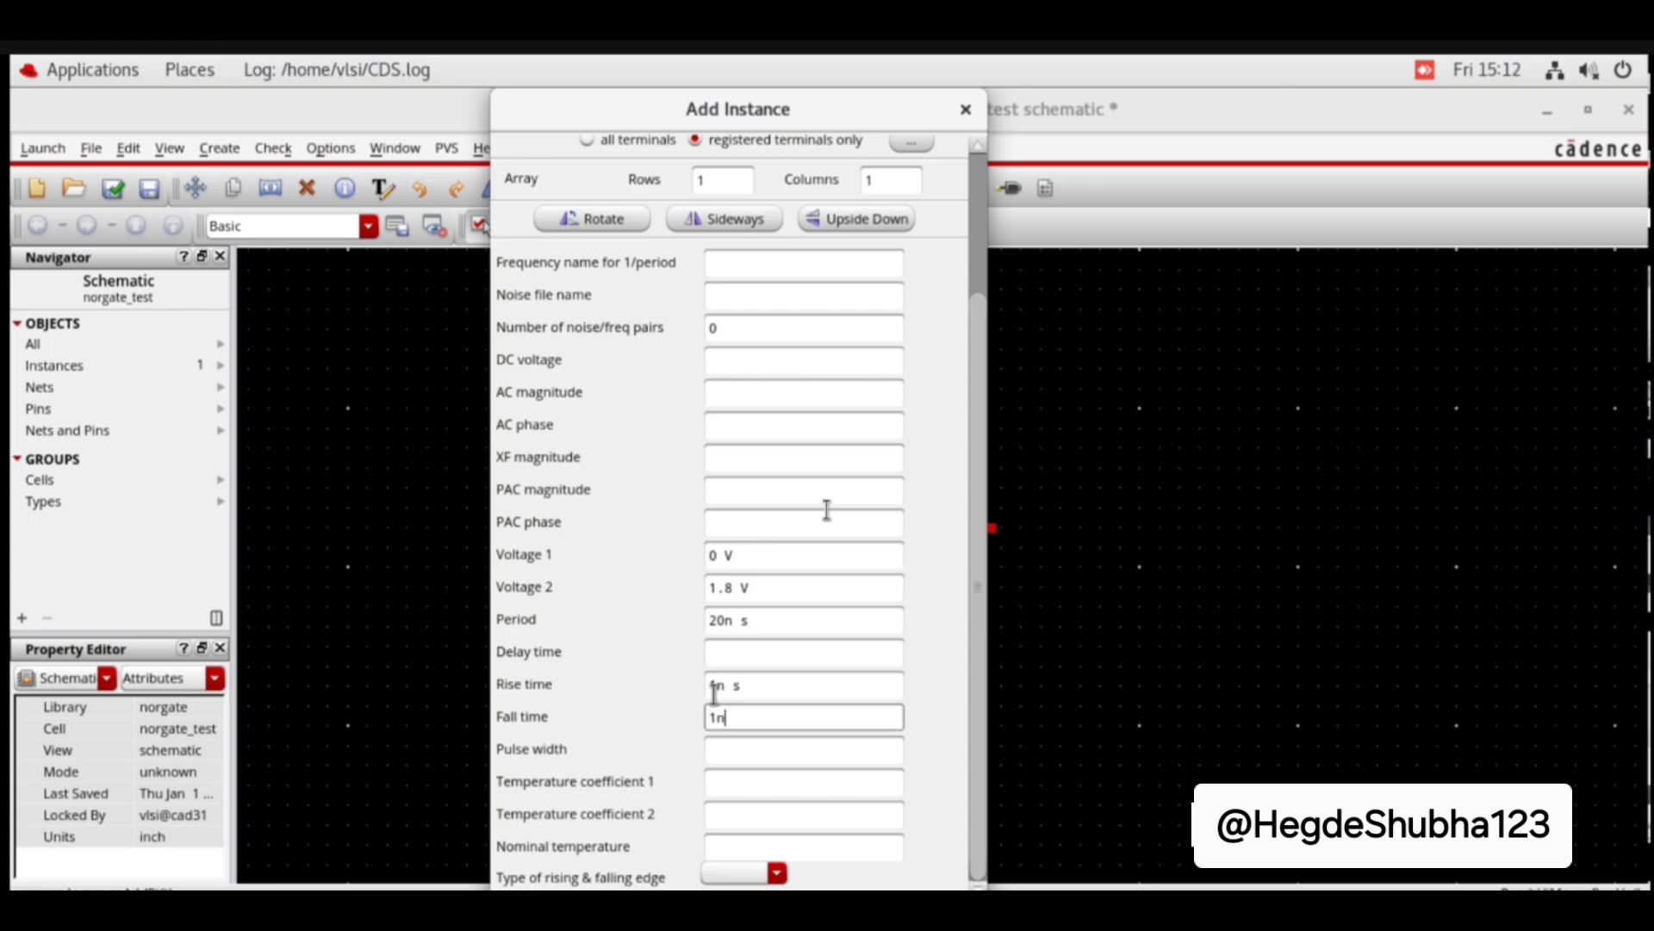
# Step: Set the pulse width to 10n and place the vpulse source below and left of the norgate block
pyautogui.click(705, 746)
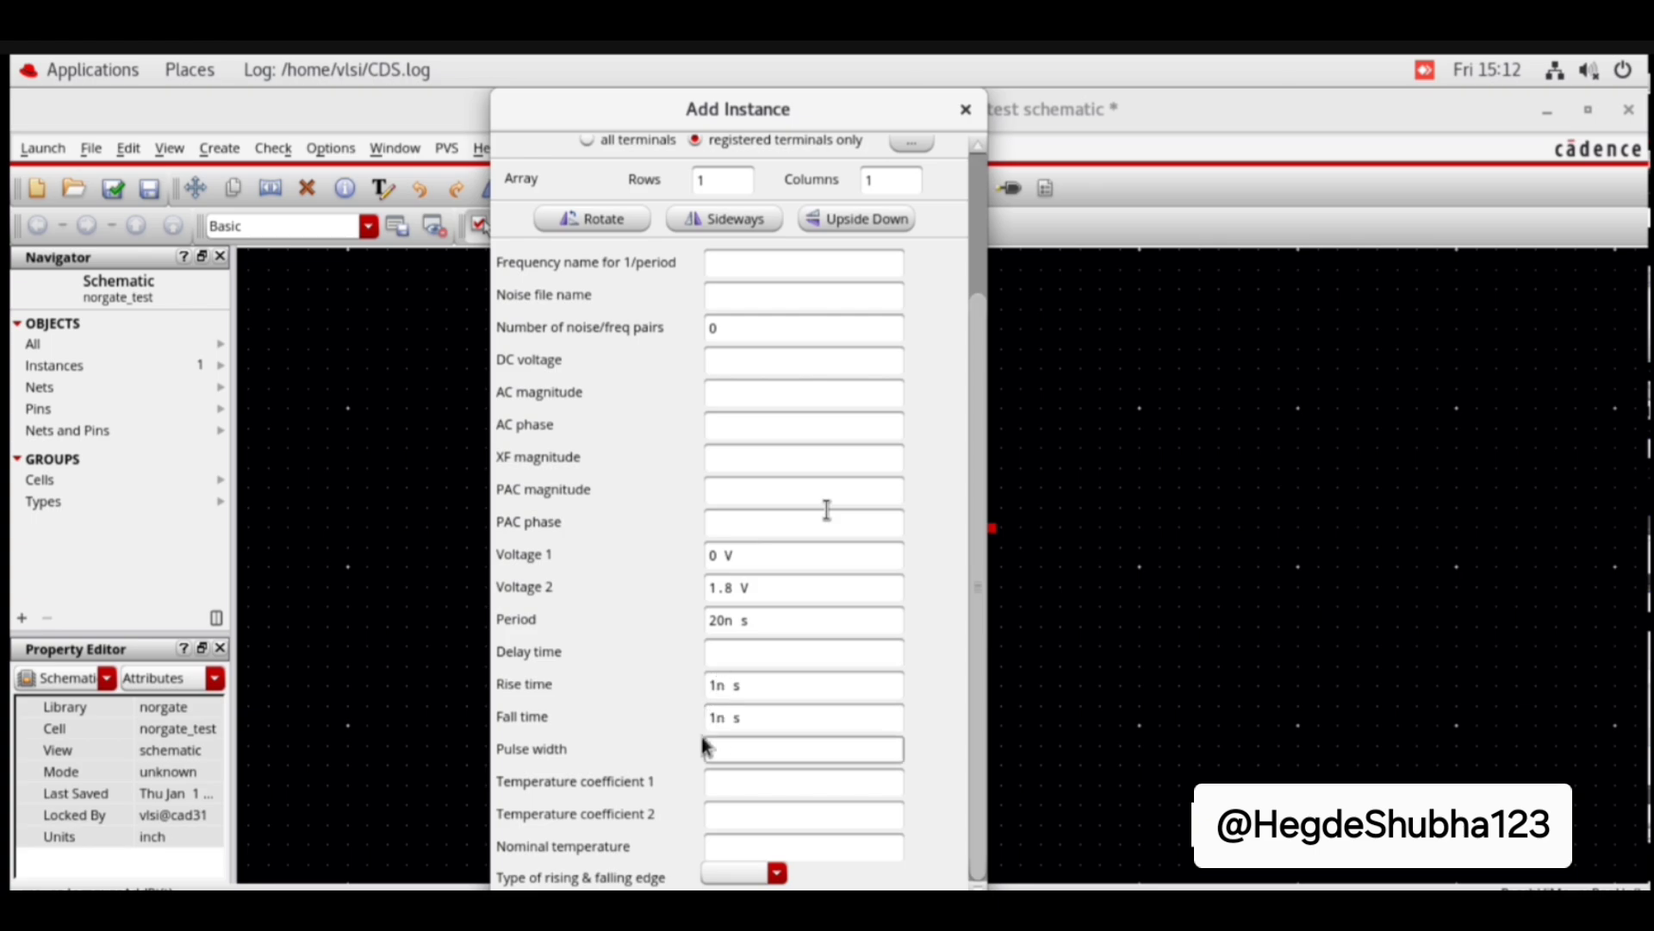
pyautogui.write('10n')
pyautogui.press('Return')
pyautogui.click(407, 596)
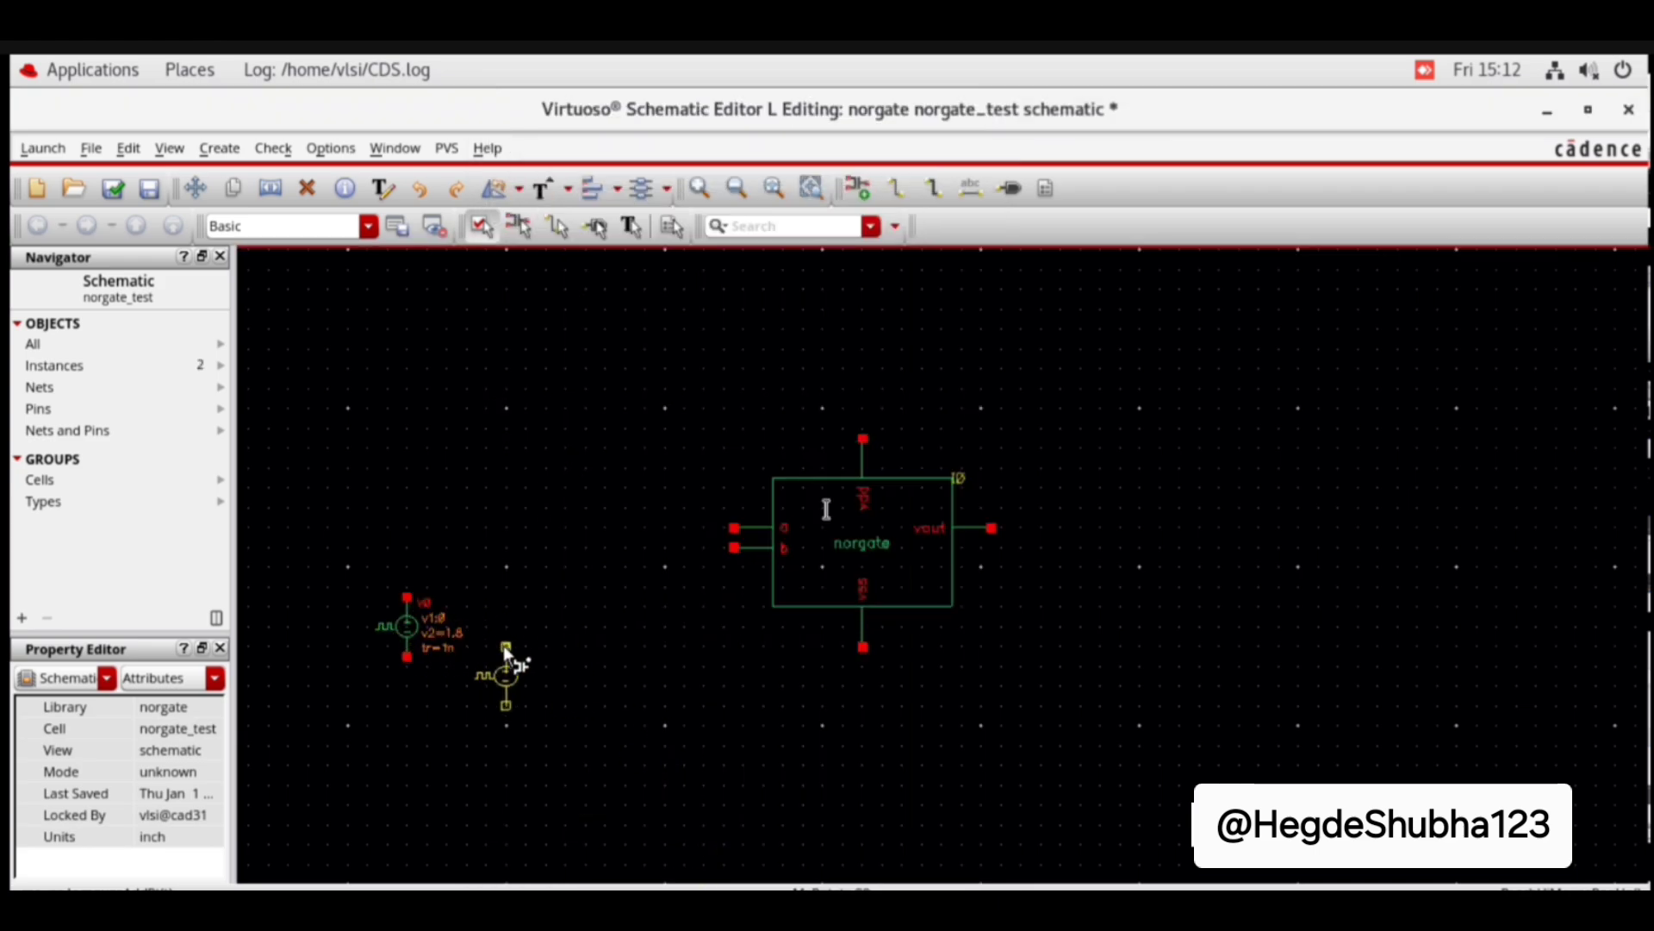
pyautogui.press('Escape')
# Step: Add a second vpulse instance from analogLib with Voltage 2 set to 1.8 V and period set to 40n
pyautogui.click(220, 148)
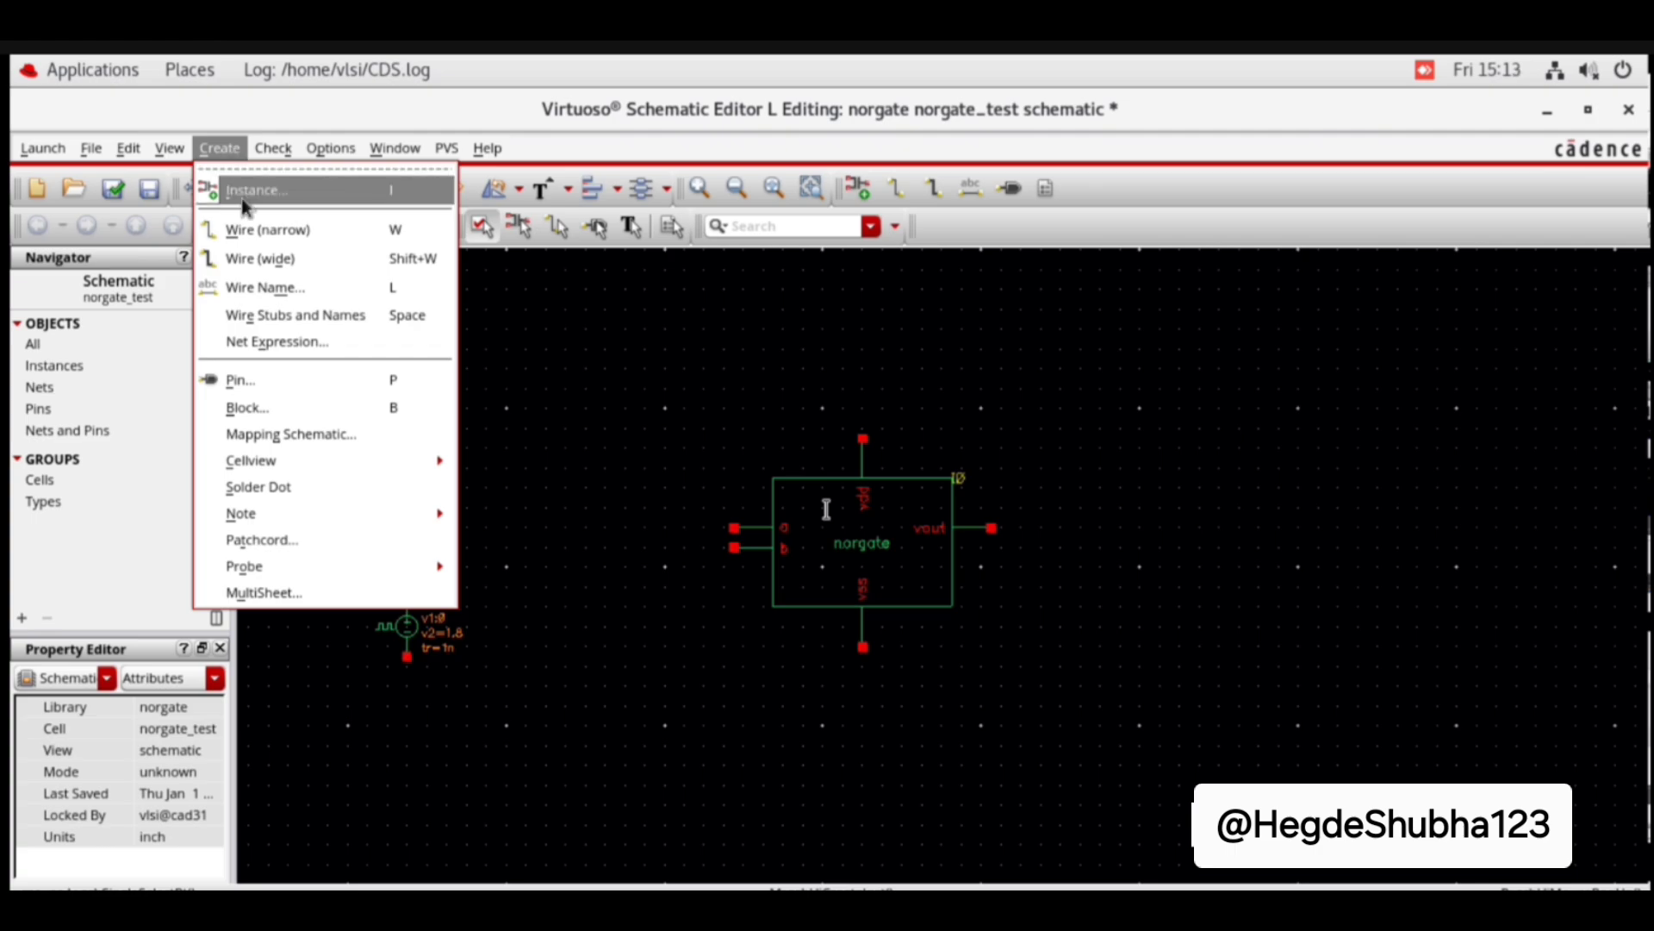
pyautogui.click(228, 184)
pyautogui.scroll(4, 670, 339)
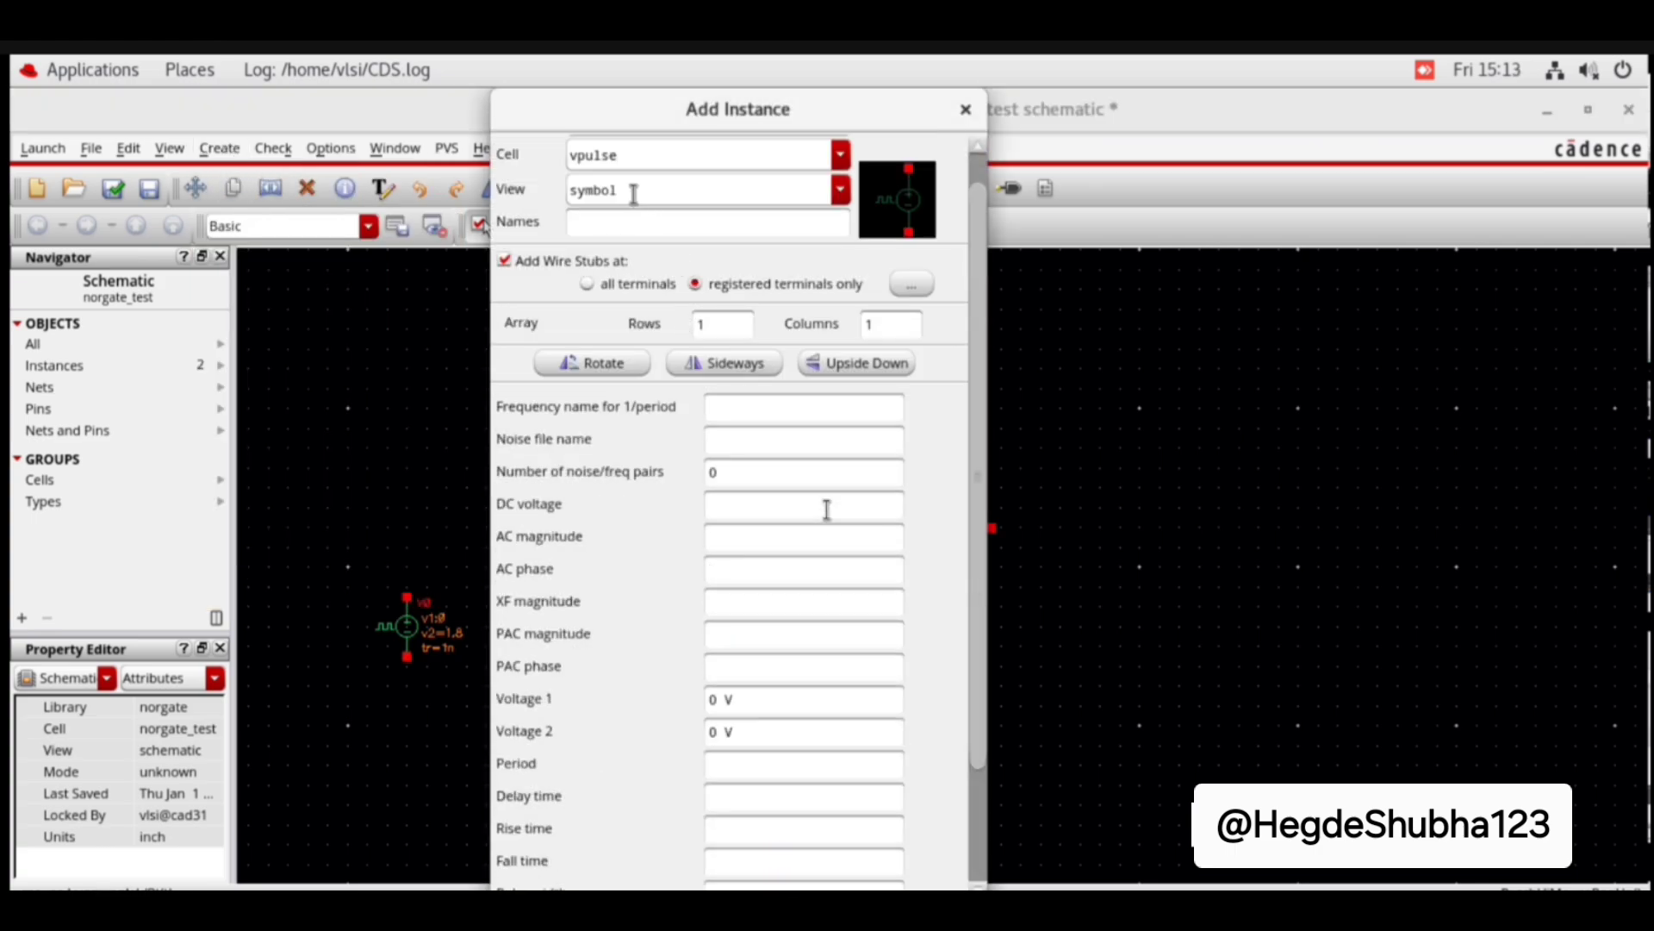
pyautogui.scroll(1, 634, 192)
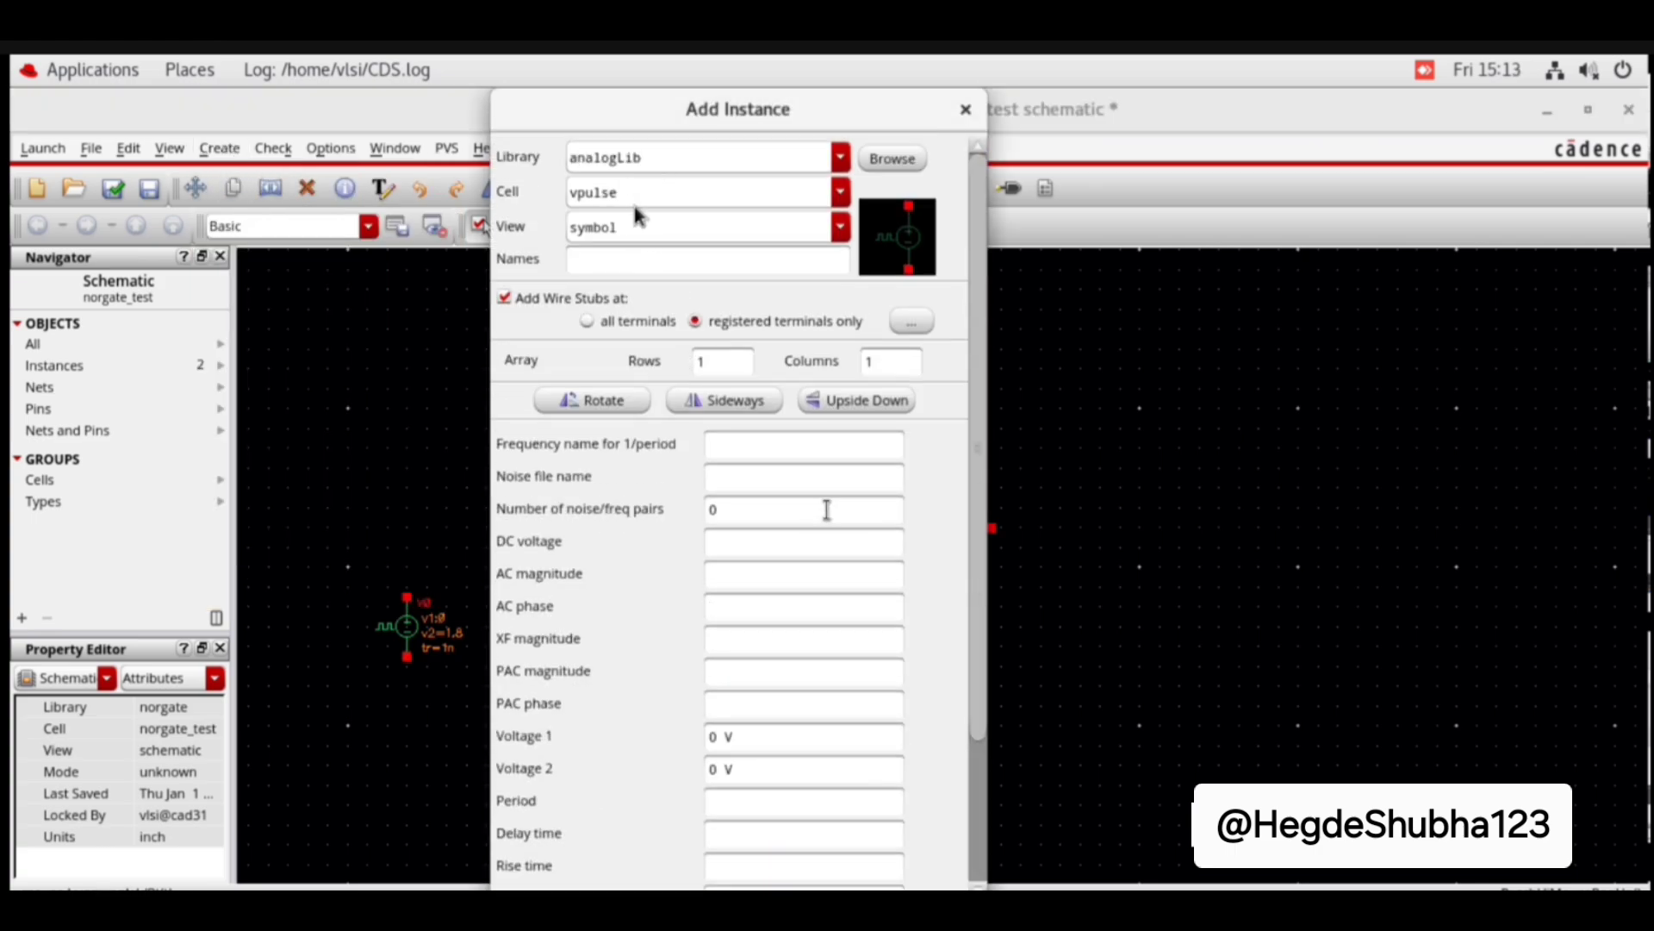
pyautogui.scroll(-2, 732, 758)
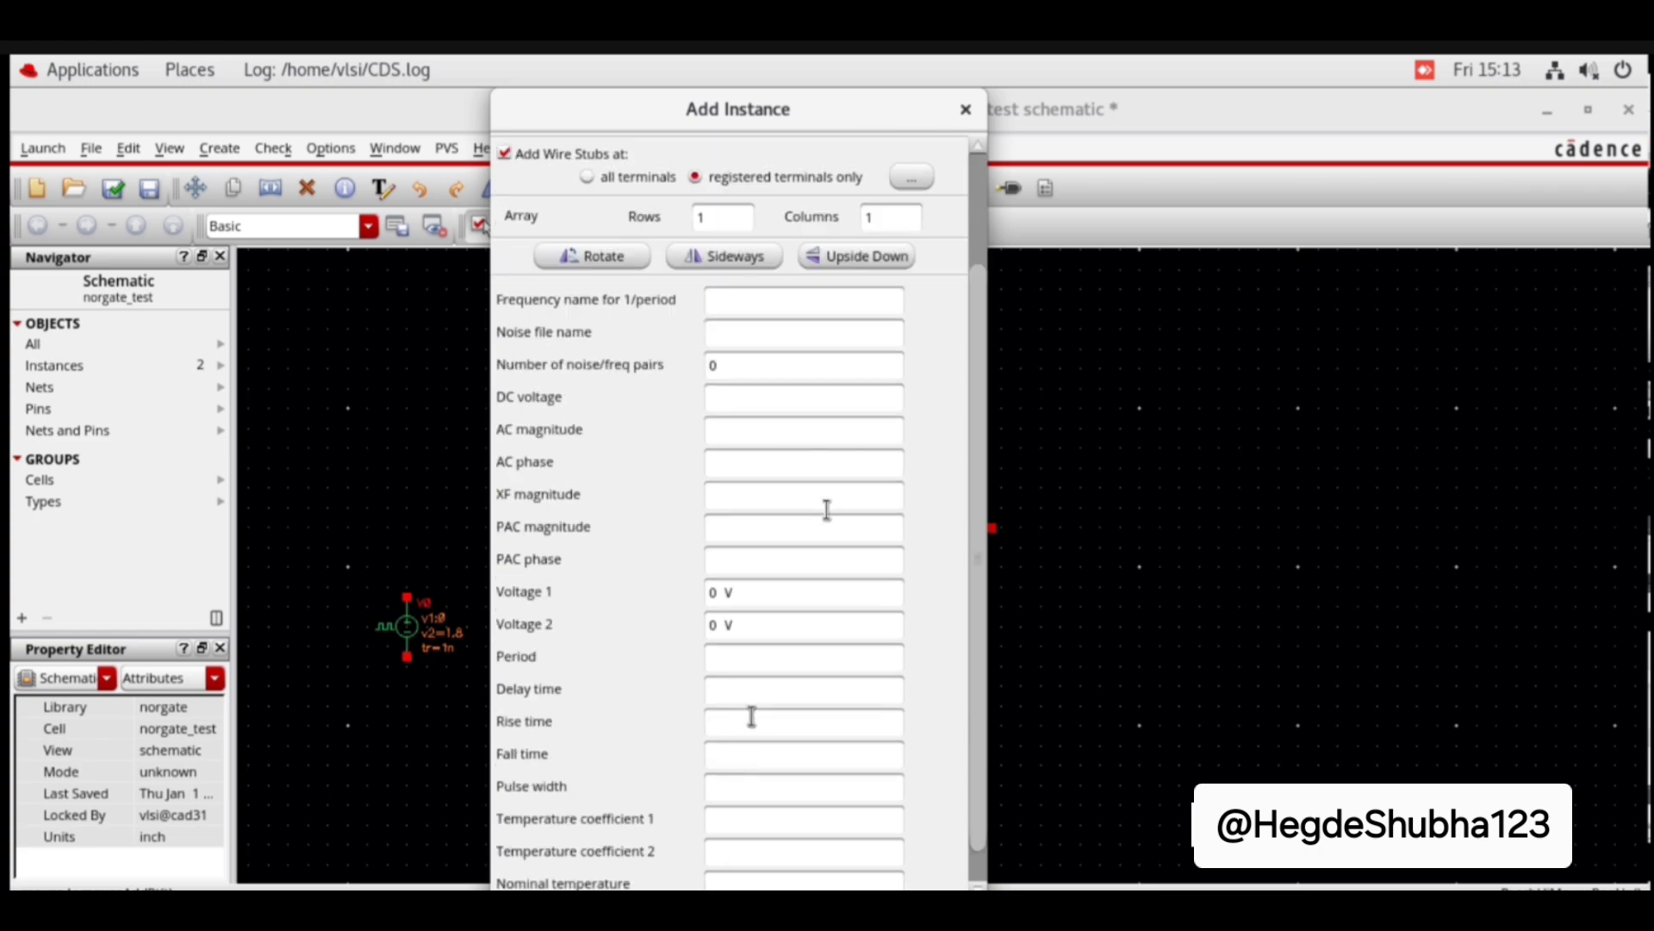
pyautogui.doubleClick(715, 627)
pyautogui.write('1.8')
pyautogui.click(748, 659)
pyautogui.write('40n')
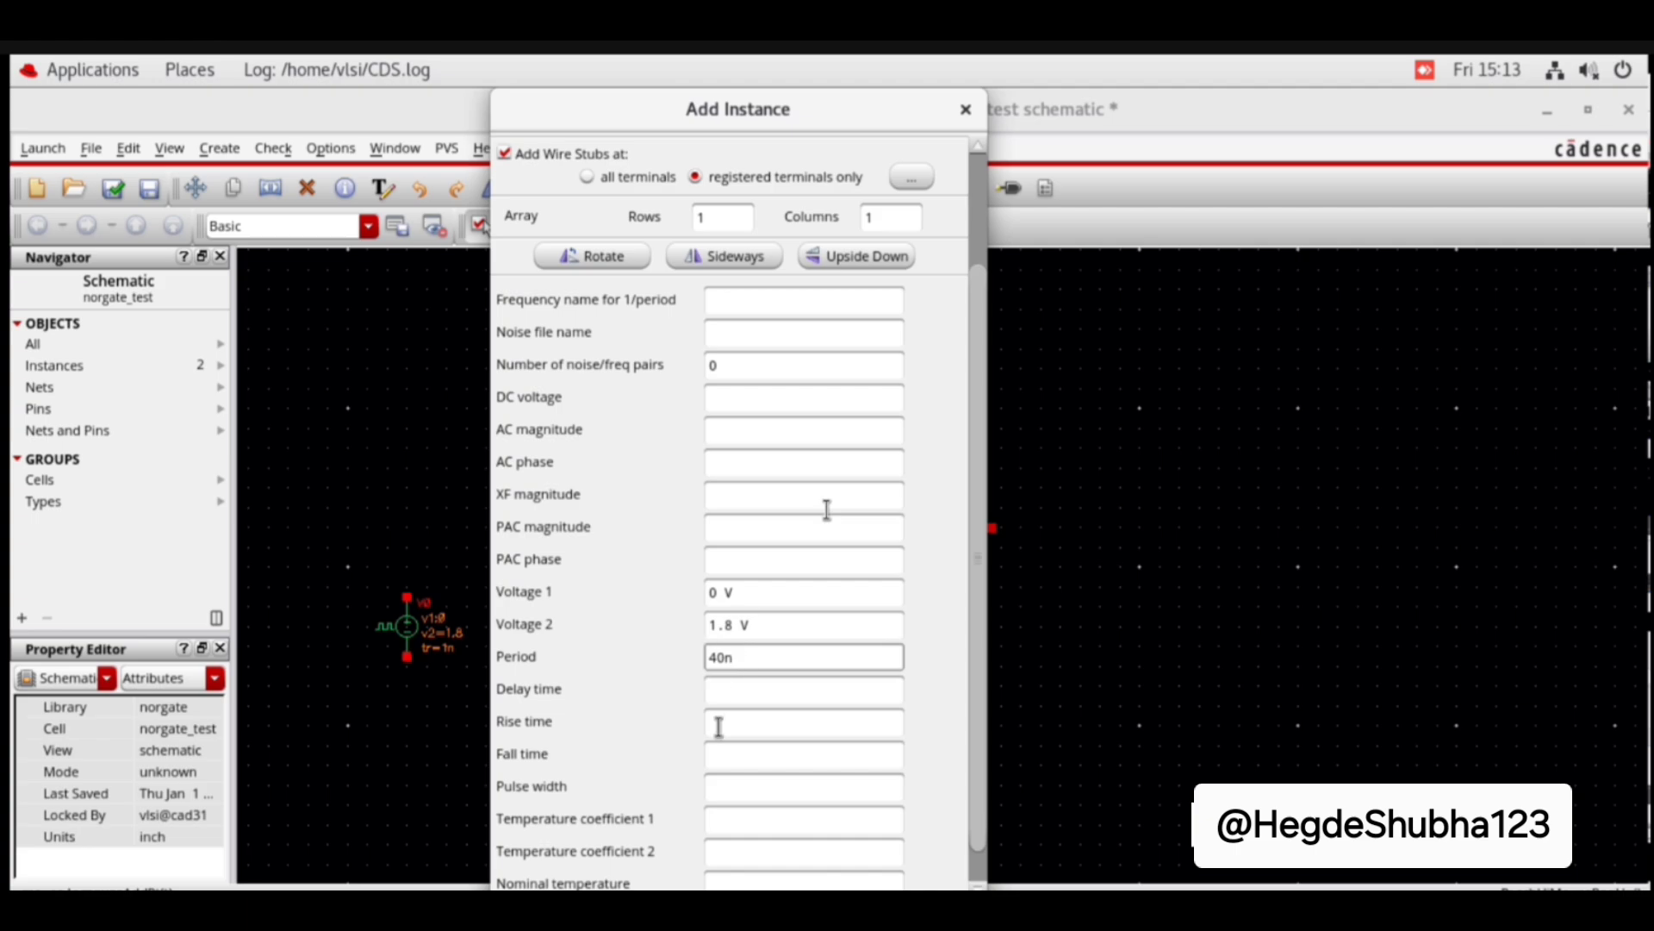
# Step: Set rise and fall times to 1n and pulse width to 20n, and place this vpulse source beside the first one
pyautogui.click(718, 722)
pyautogui.write('1n')
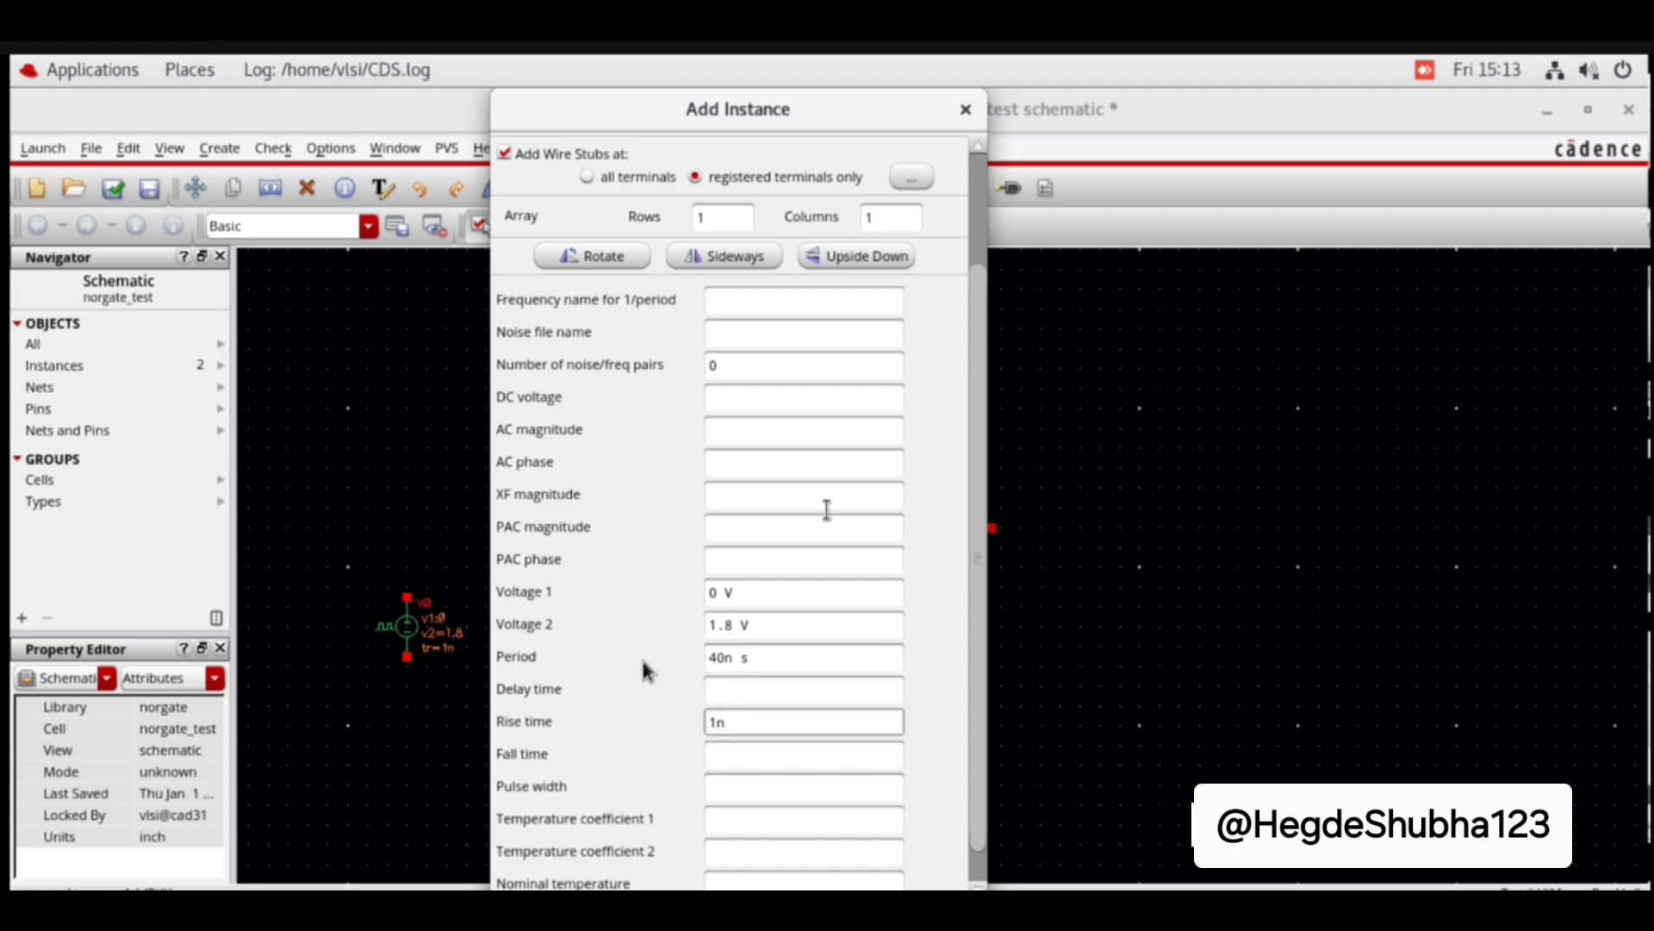
pyautogui.click(715, 758)
pyautogui.write('1n')
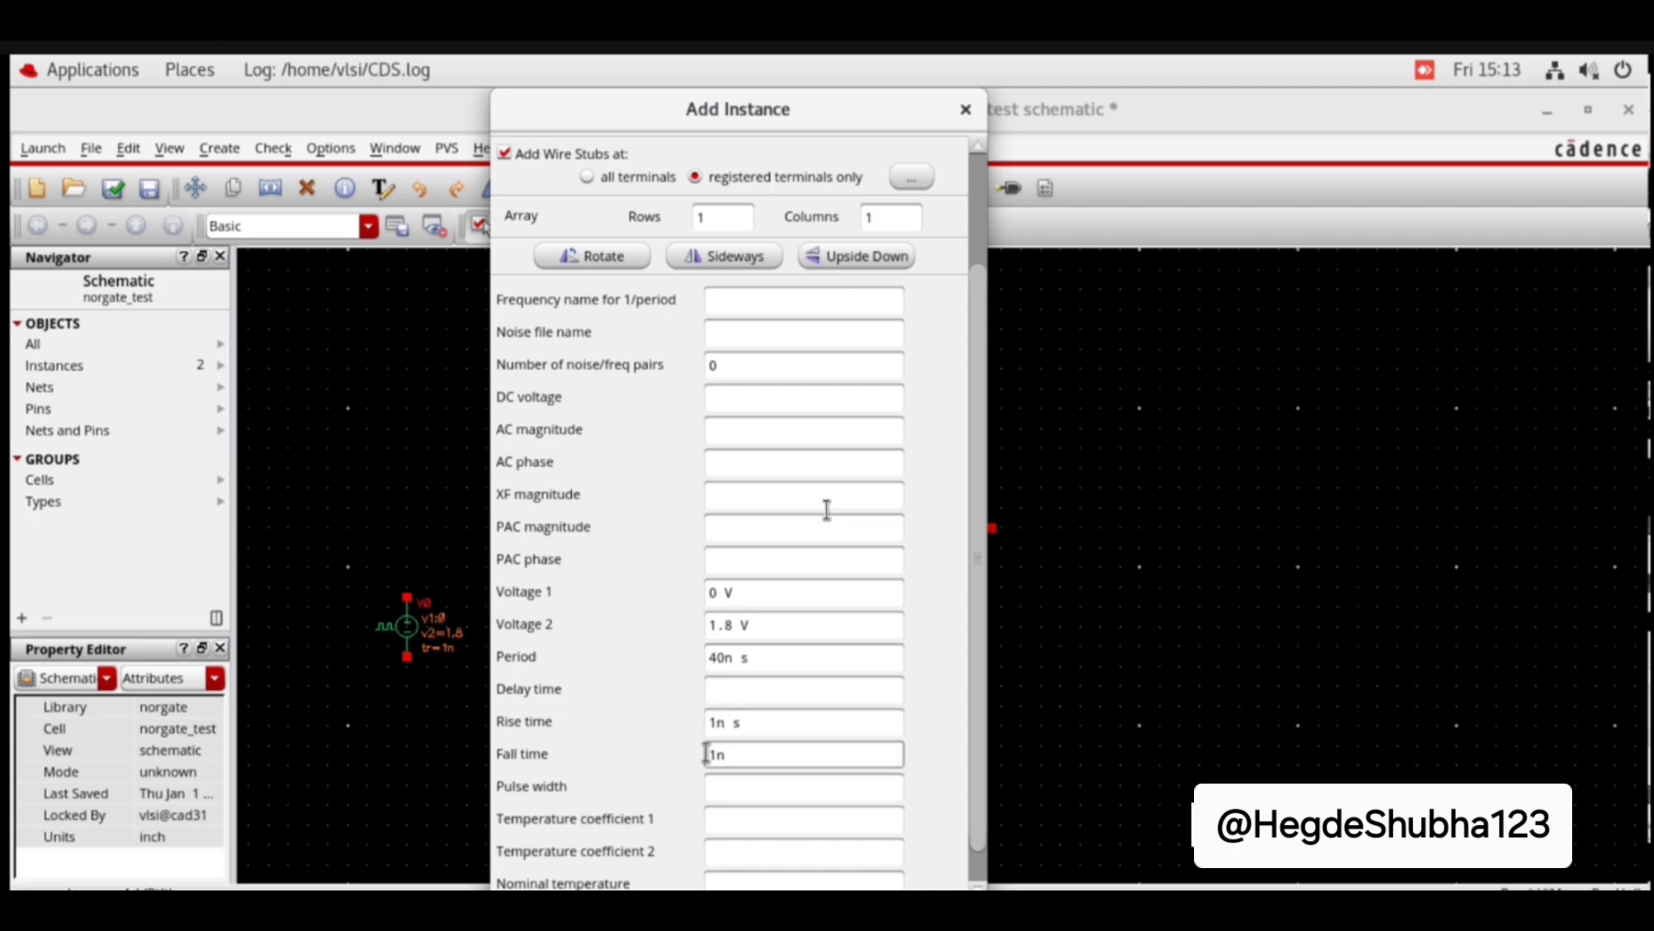
pyautogui.click(726, 788)
pyautogui.write('20n')
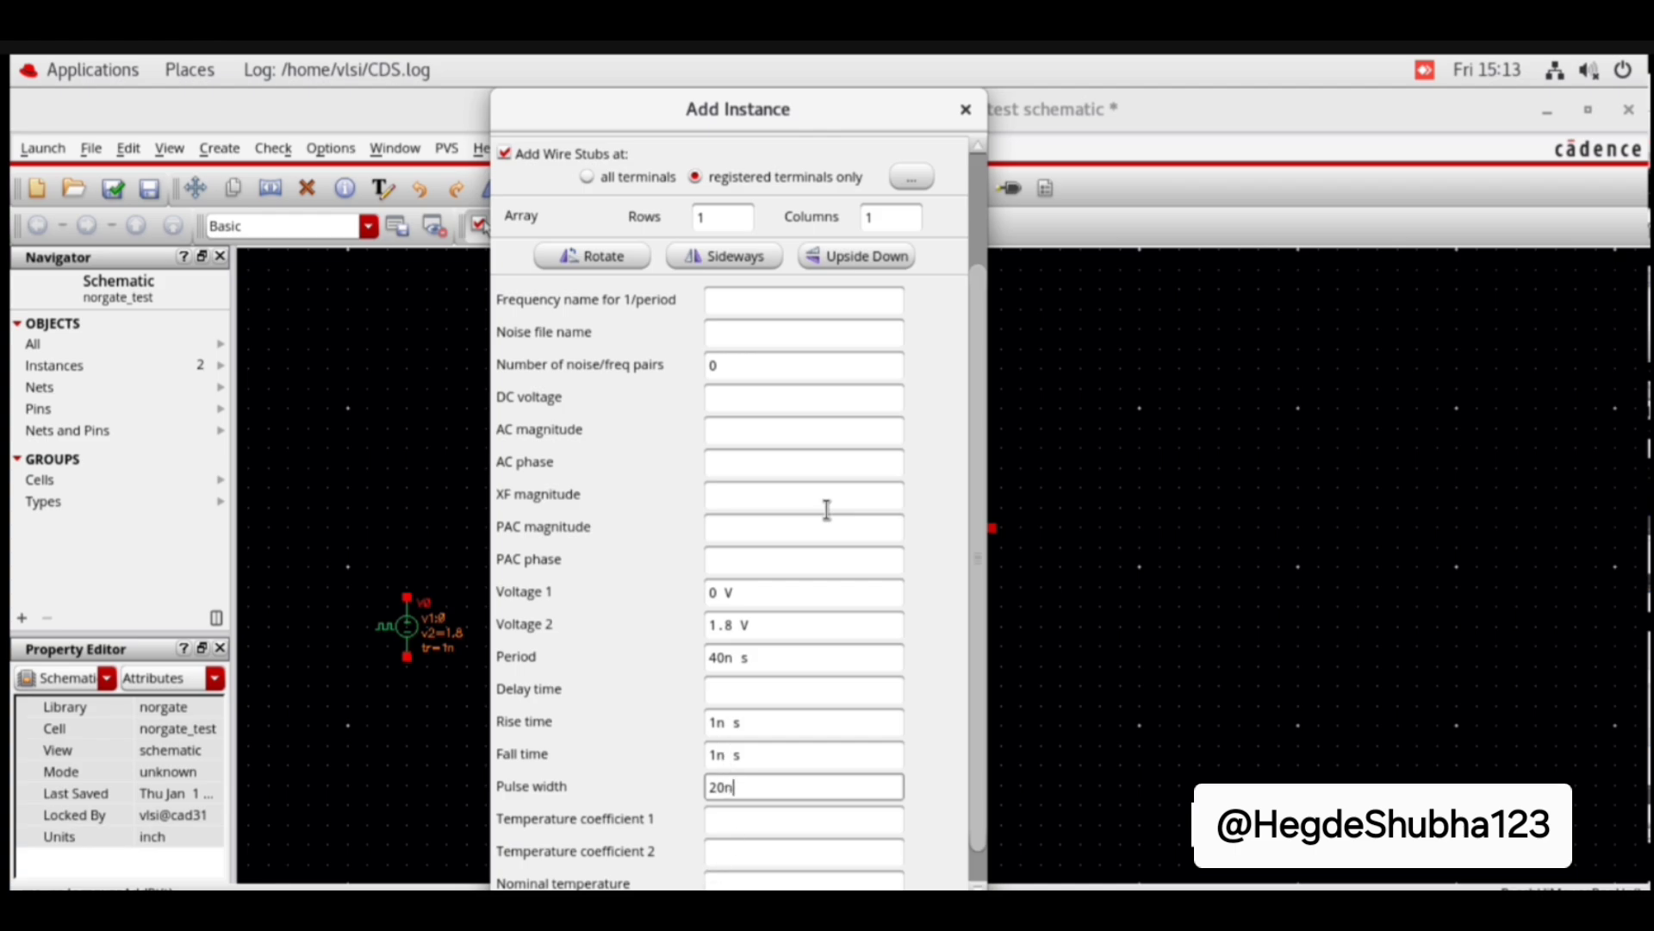
pyautogui.press('Return')
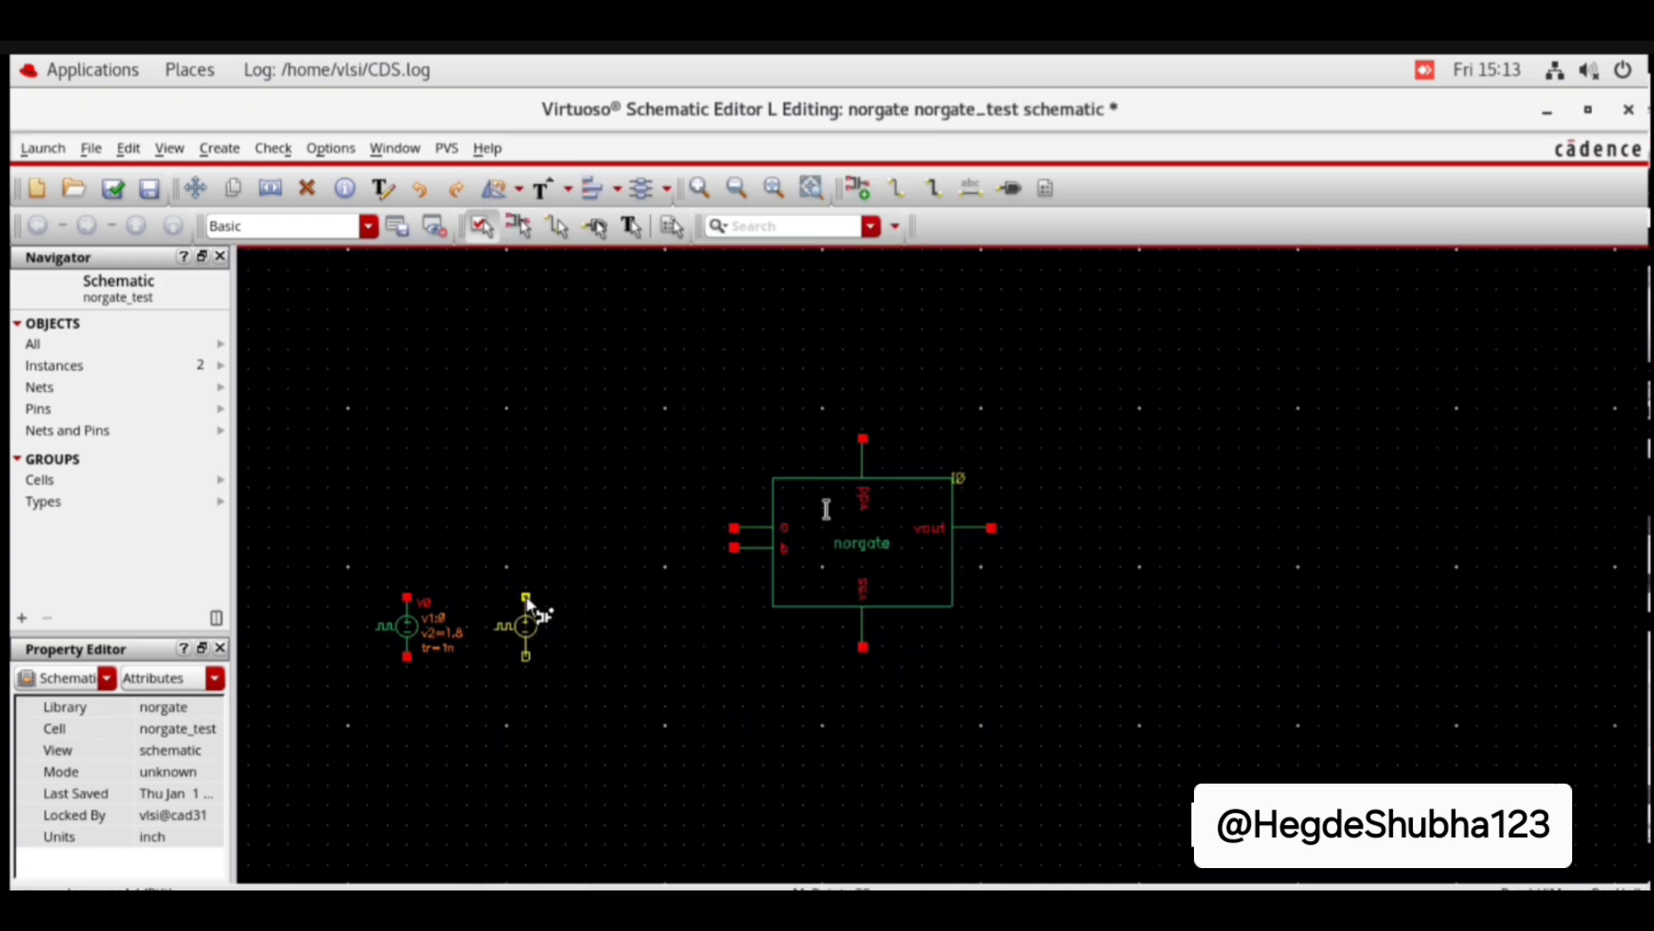
pyautogui.click(528, 603)
pyautogui.press('Escape')
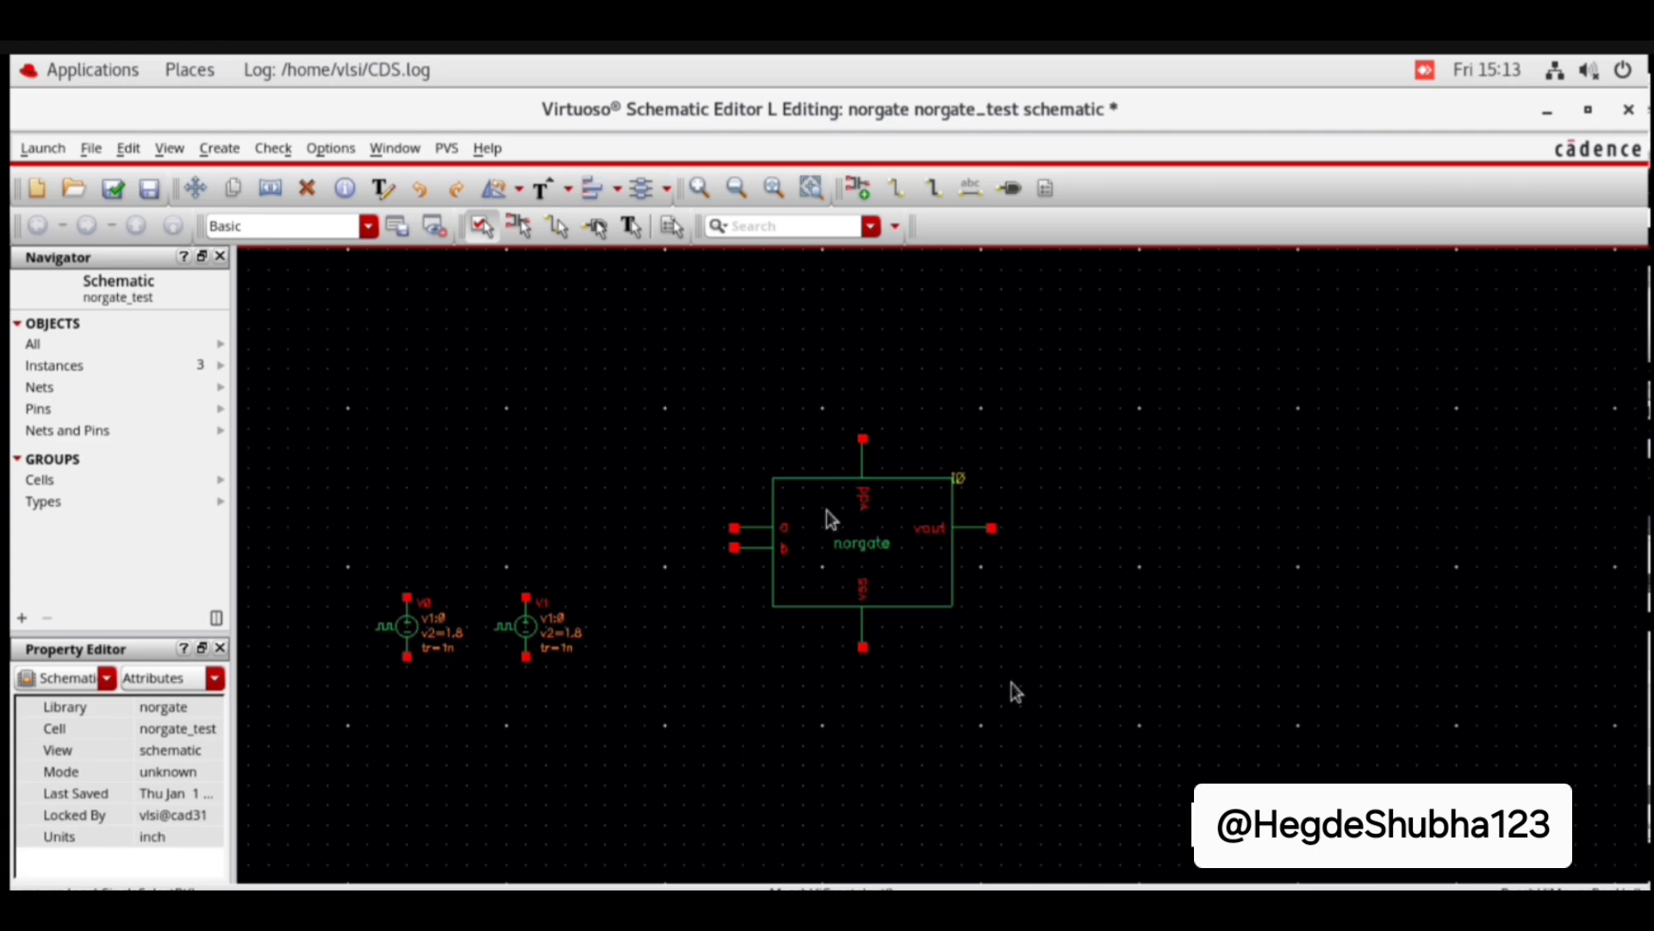
# Step: Choose the vdc symbol from analogLib as the next instance to add
pyautogui.click(220, 150)
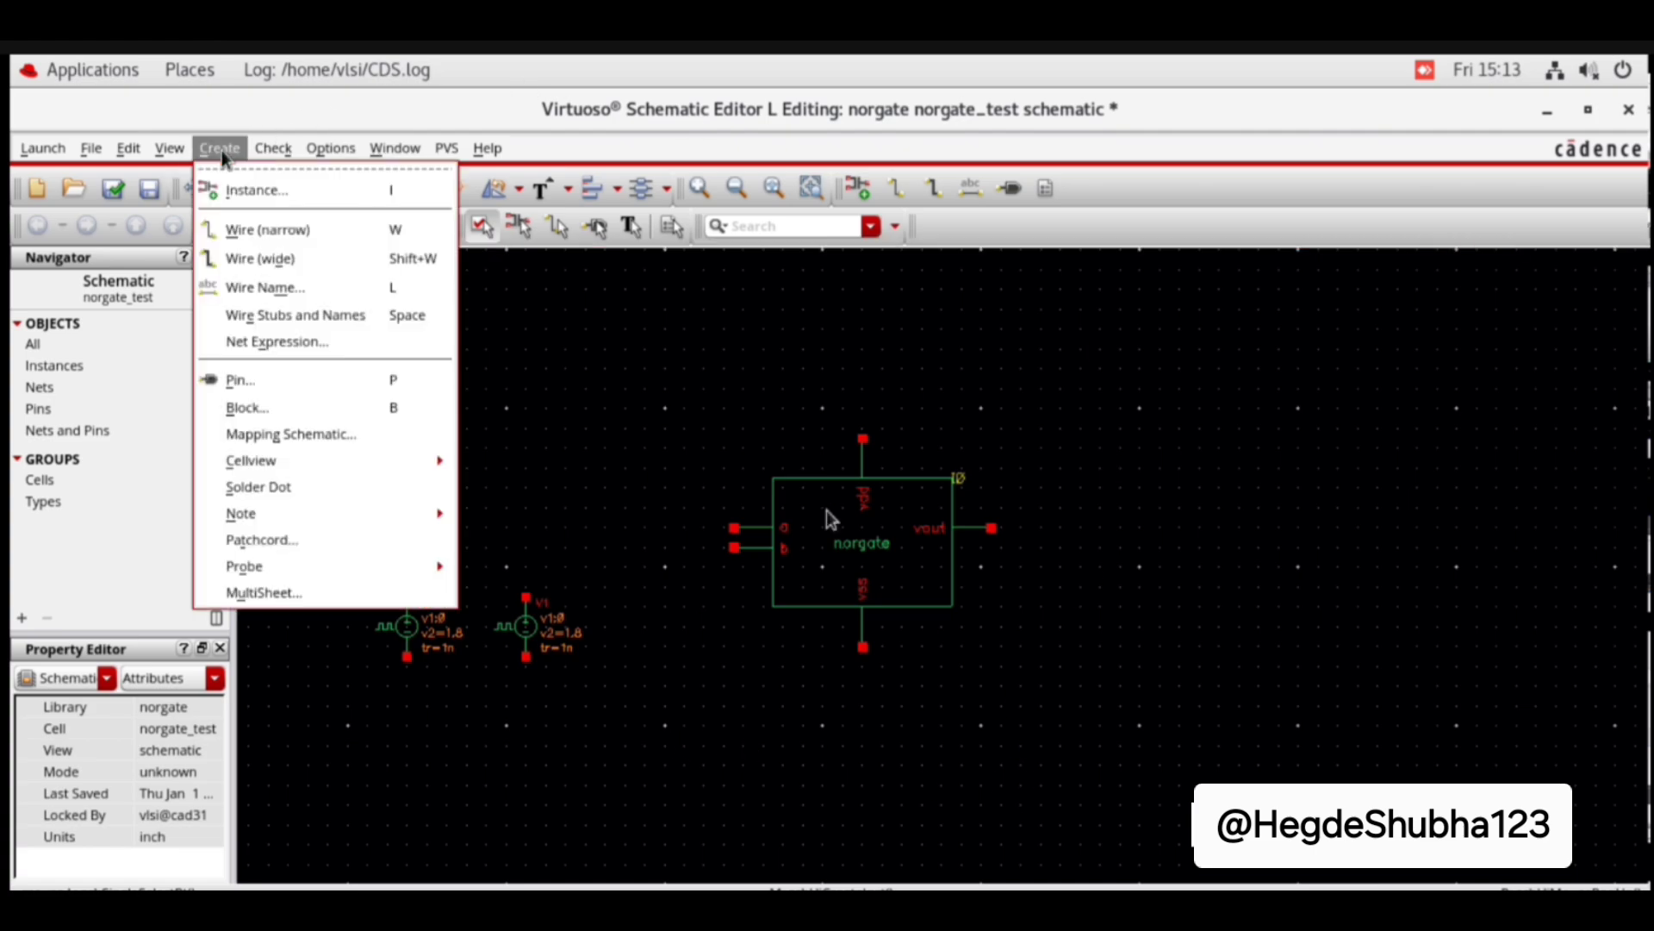
pyautogui.click(241, 194)
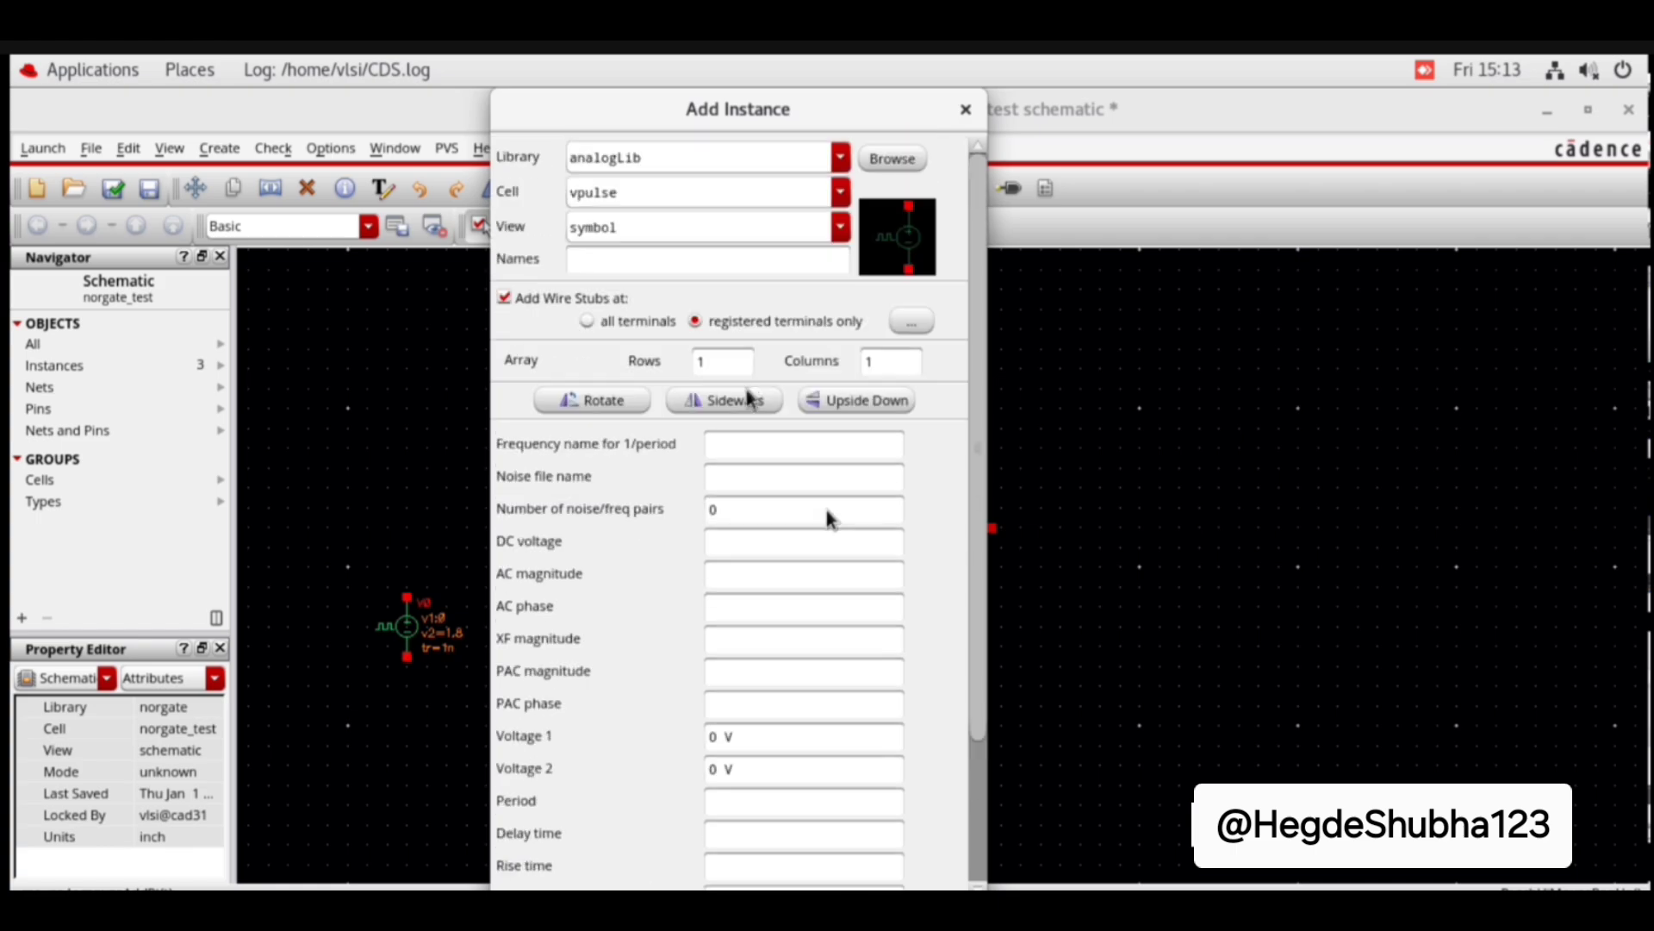
pyautogui.moveTo(621, 192); pyautogui.dragTo(560, 204)
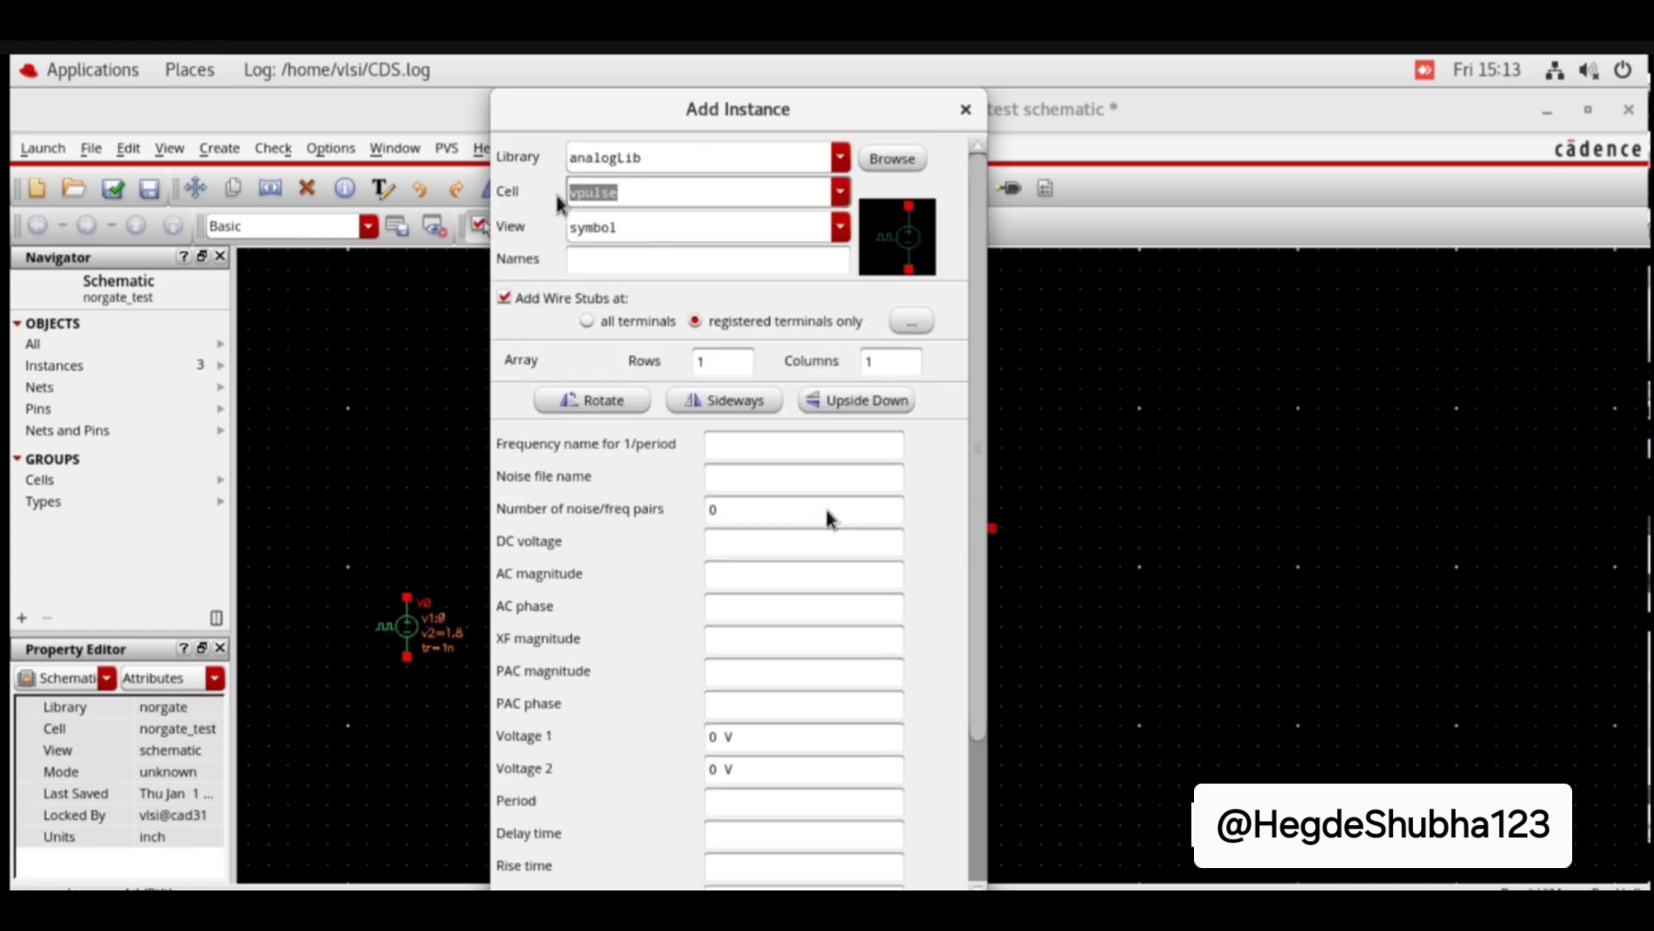
pyautogui.write('vdc')
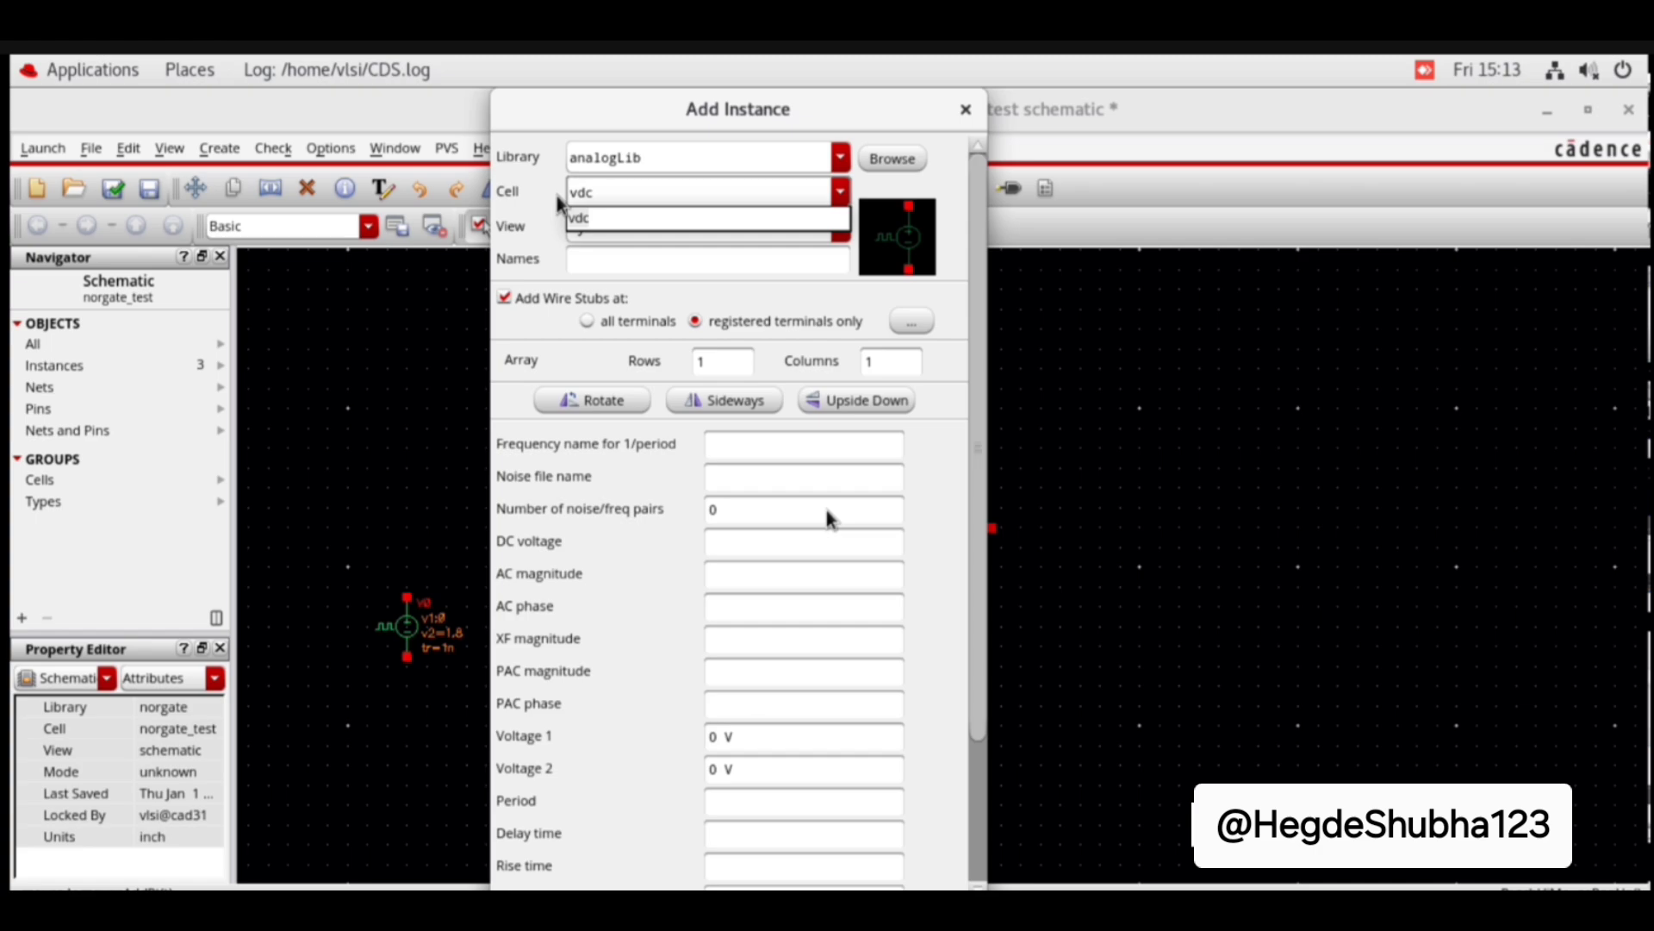
pyautogui.click(603, 219)
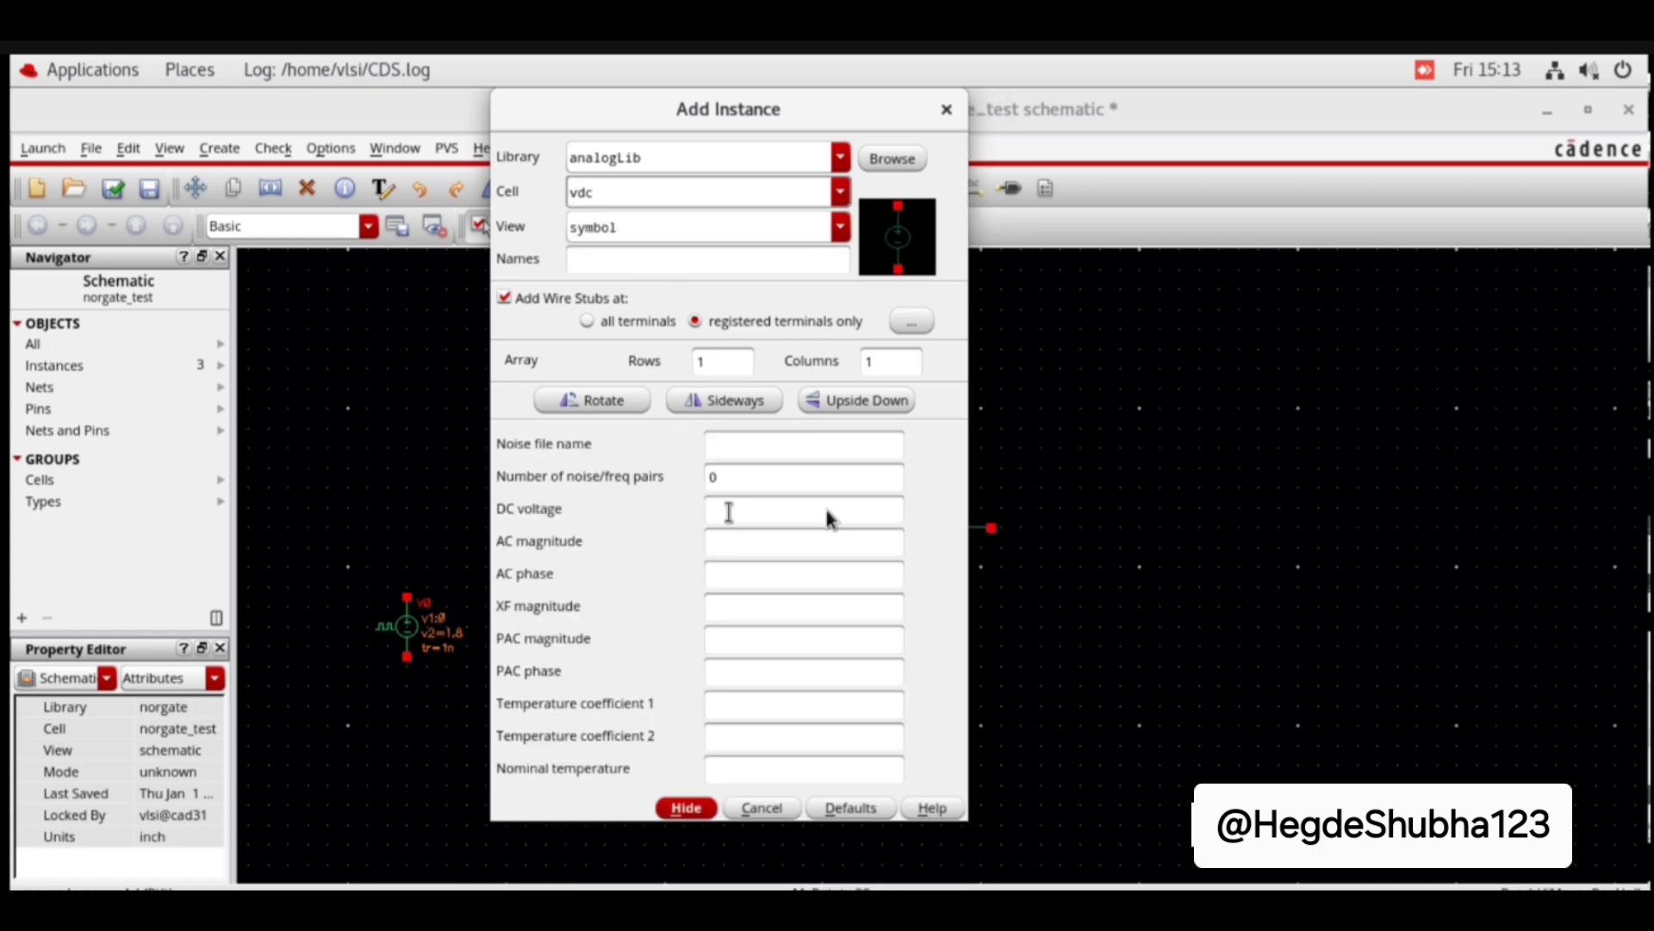
# Step: Set the DC voltage to 1.8 V and place the vdc source, rotated to horizontal, above the norgate block
pyautogui.click(729, 511)
pyautogui.write('1.')
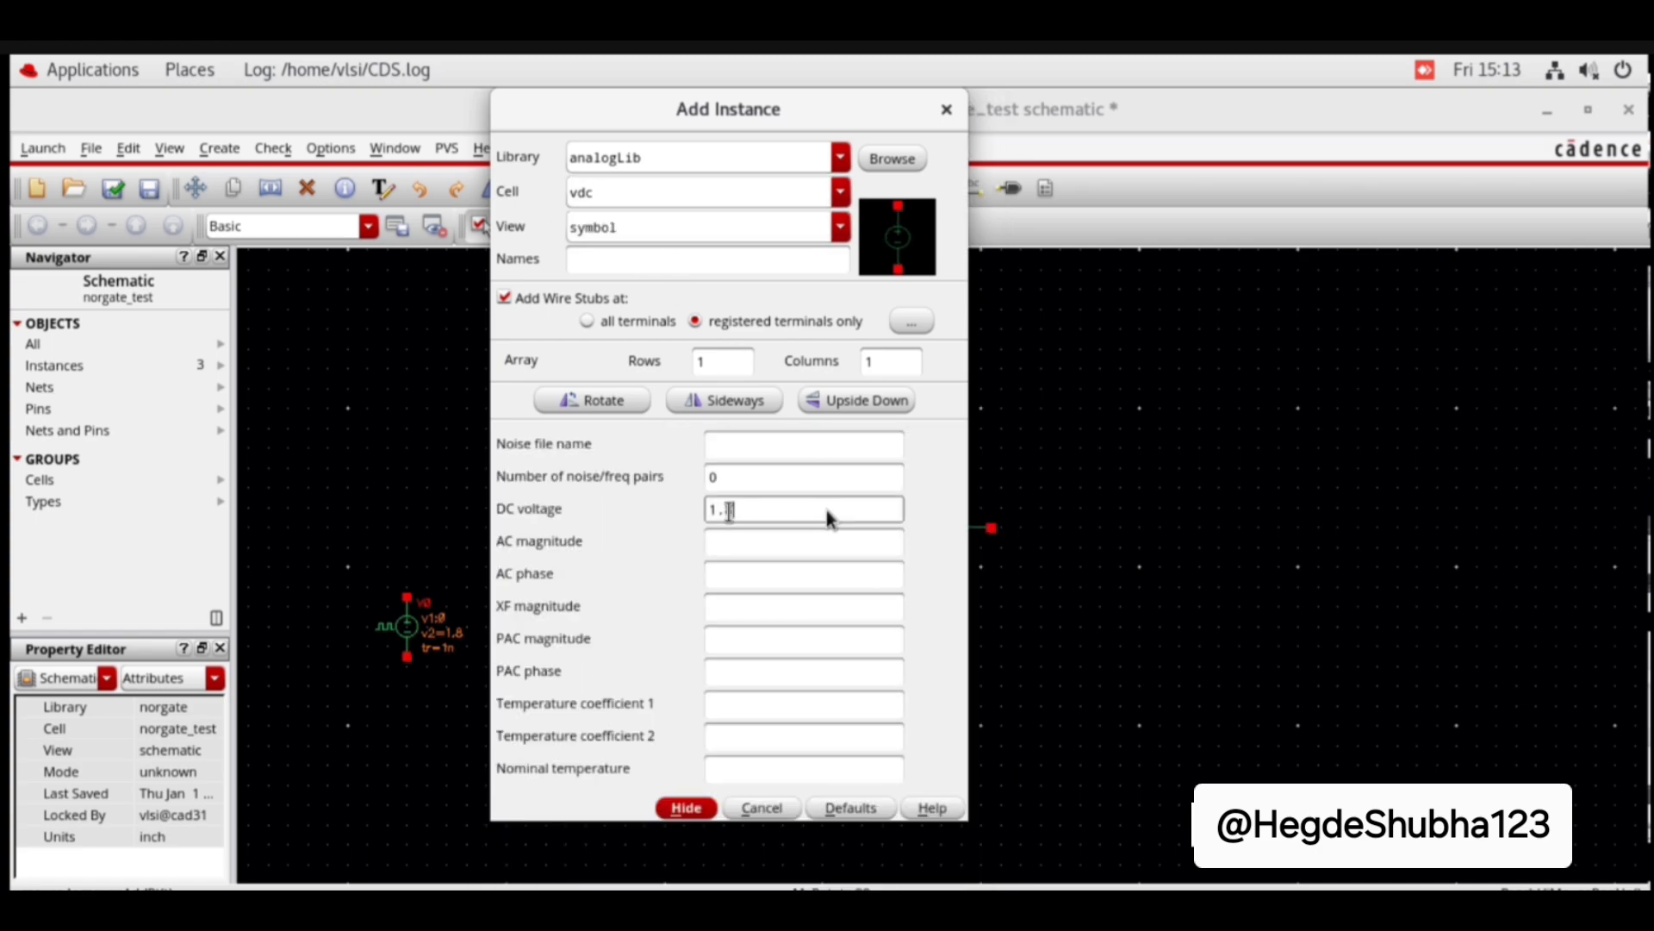
pyautogui.write('8')
pyautogui.click(687, 808)
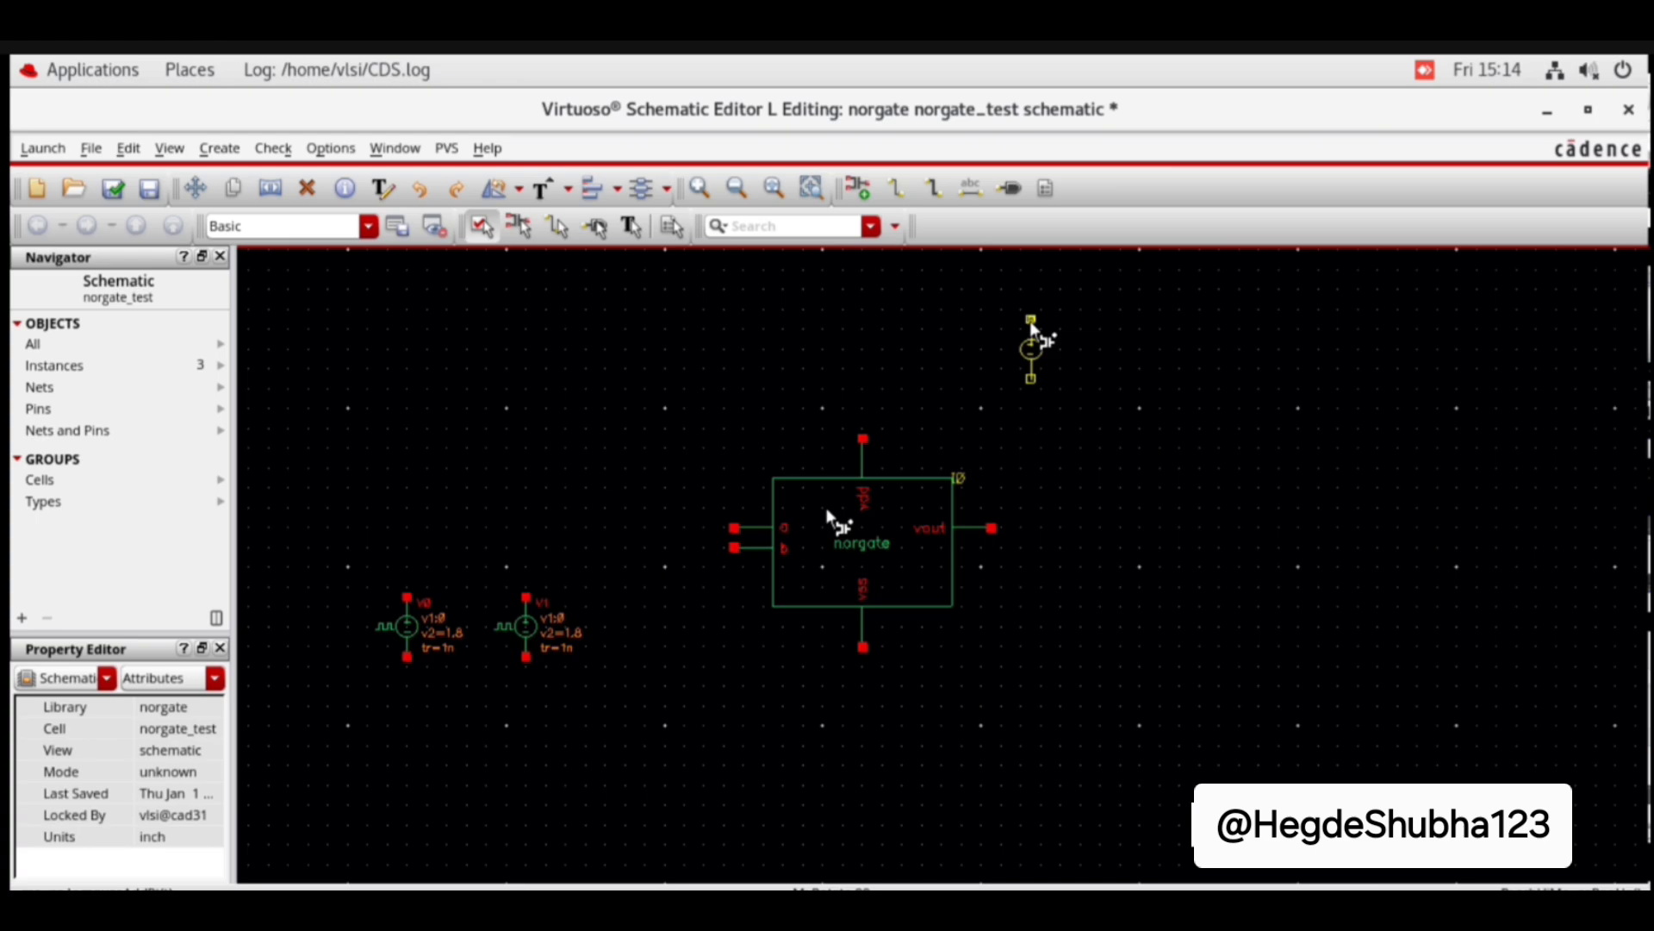
pyautogui.press('r')
pyautogui.click(927, 319)
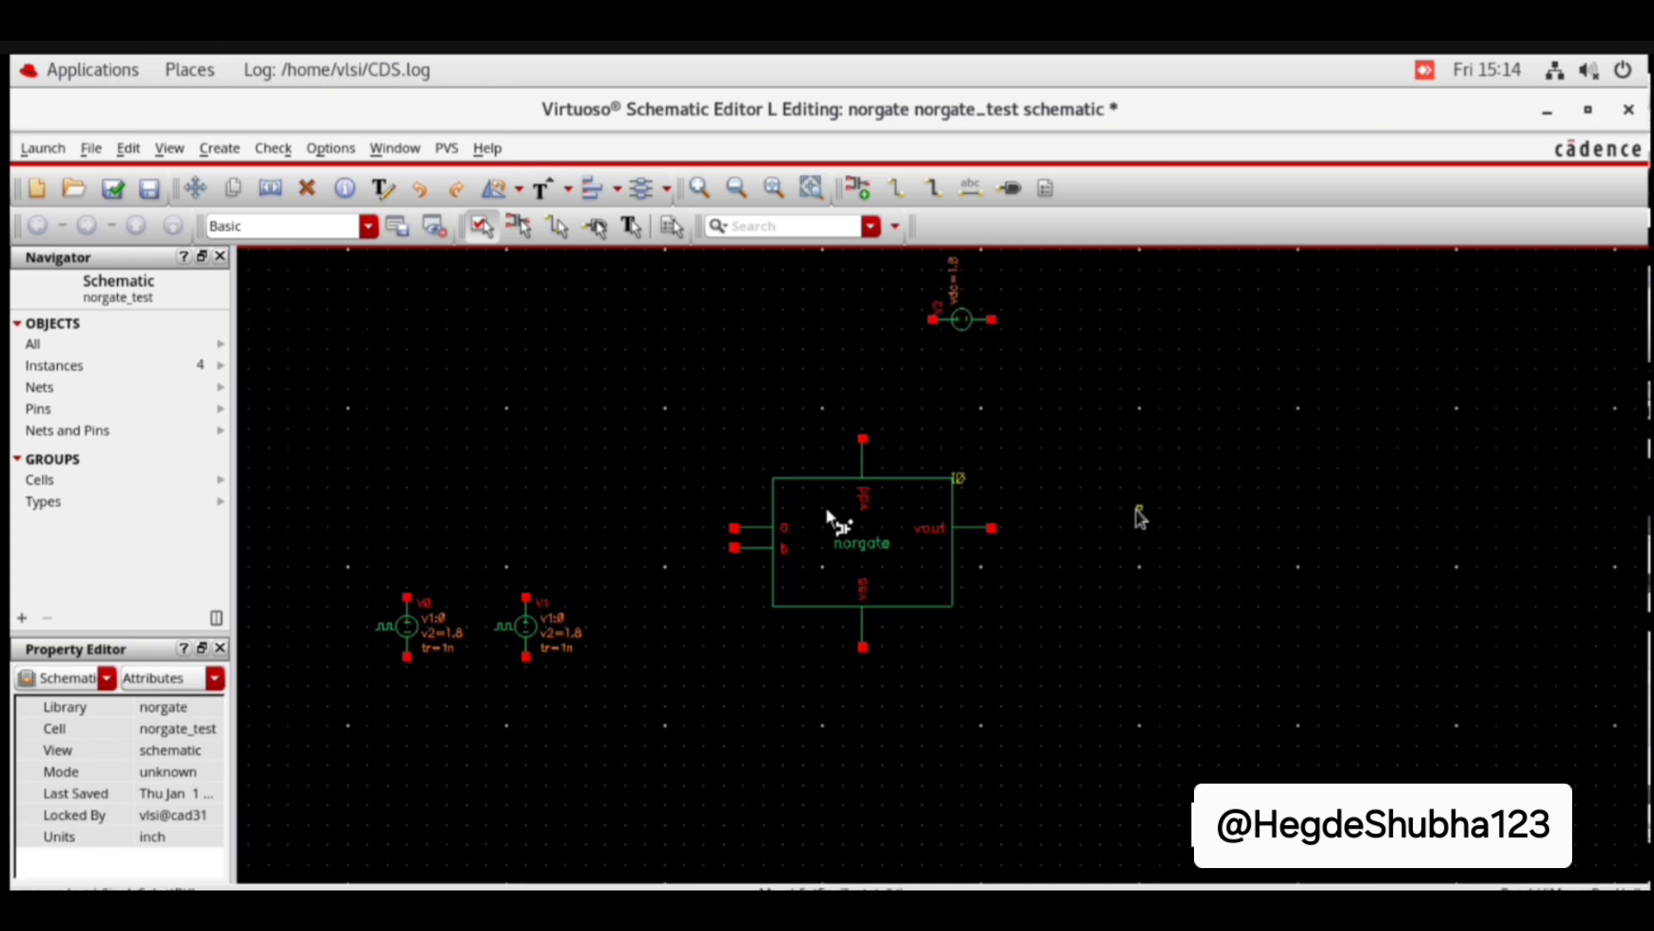
# Step: Choose the cap symbol from analogLib as the next instance to add
pyautogui.click(218, 148)
pyautogui.click(250, 189)
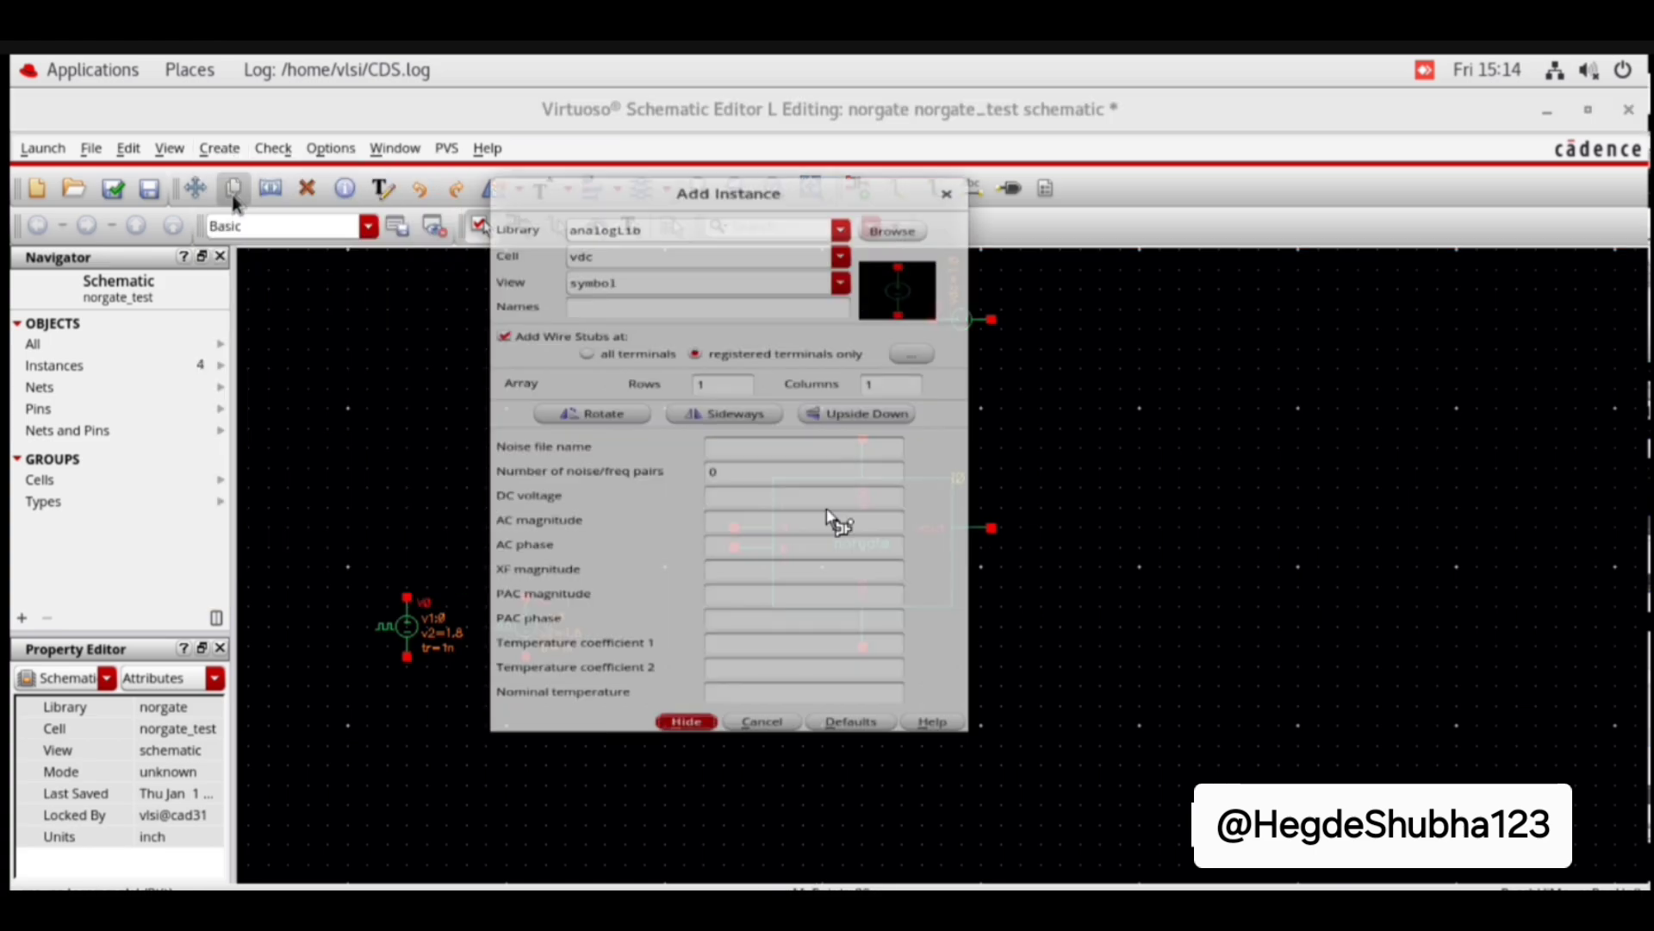
pyautogui.moveTo(604, 197); pyautogui.dragTo(531, 204)
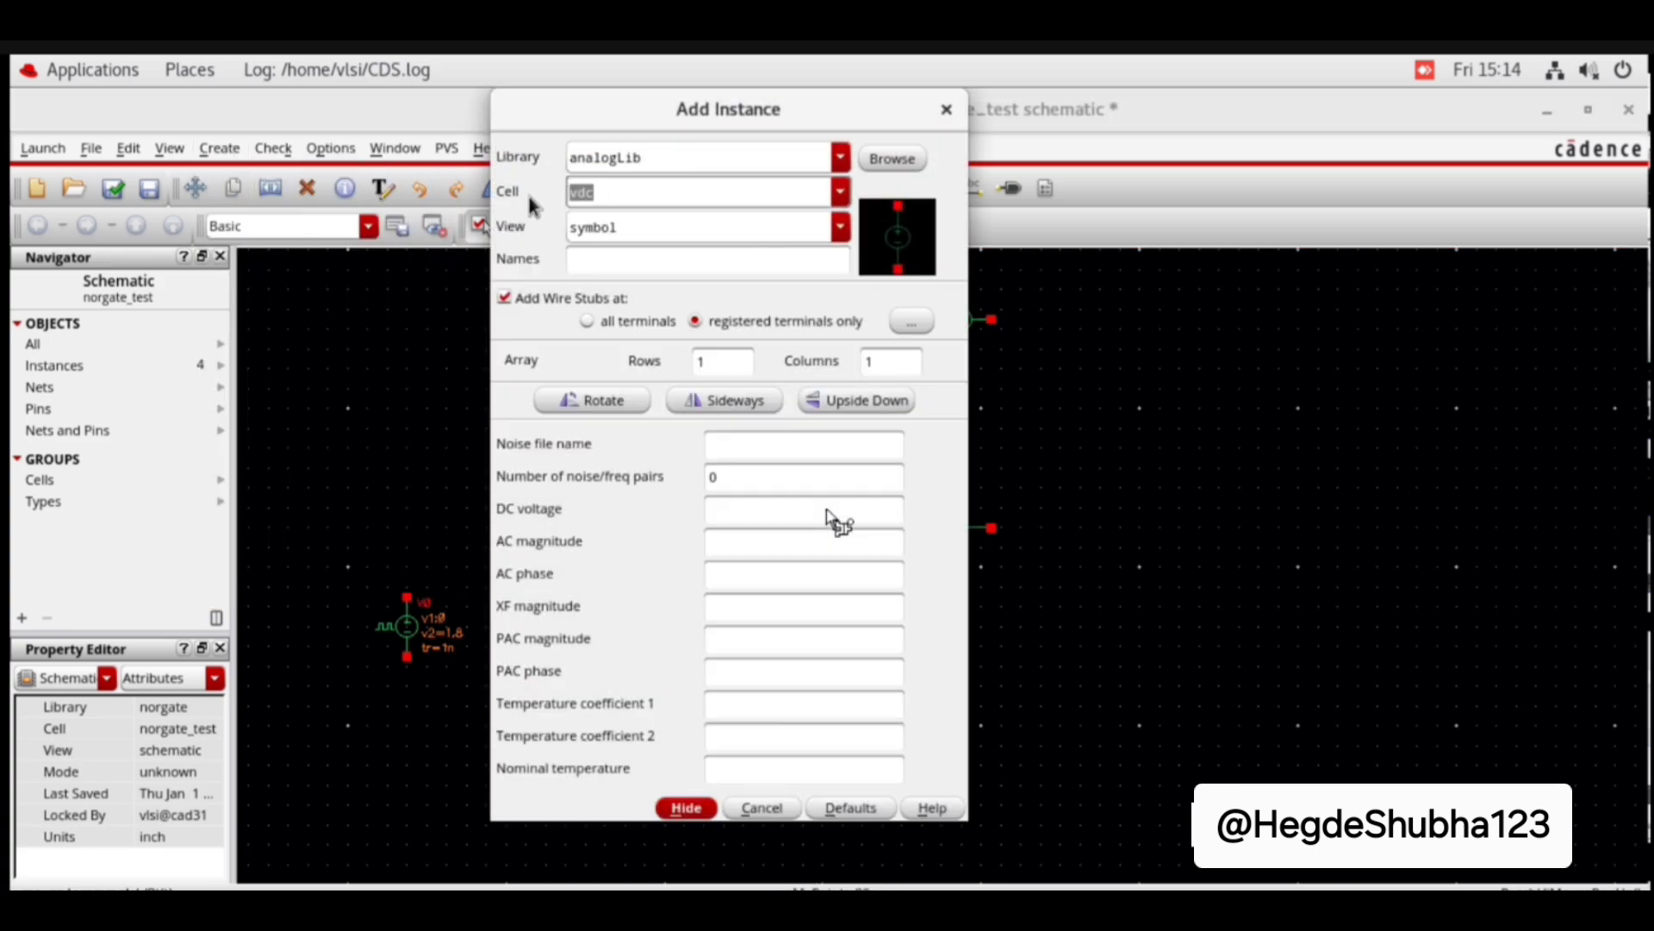
pyautogui.write('cap')
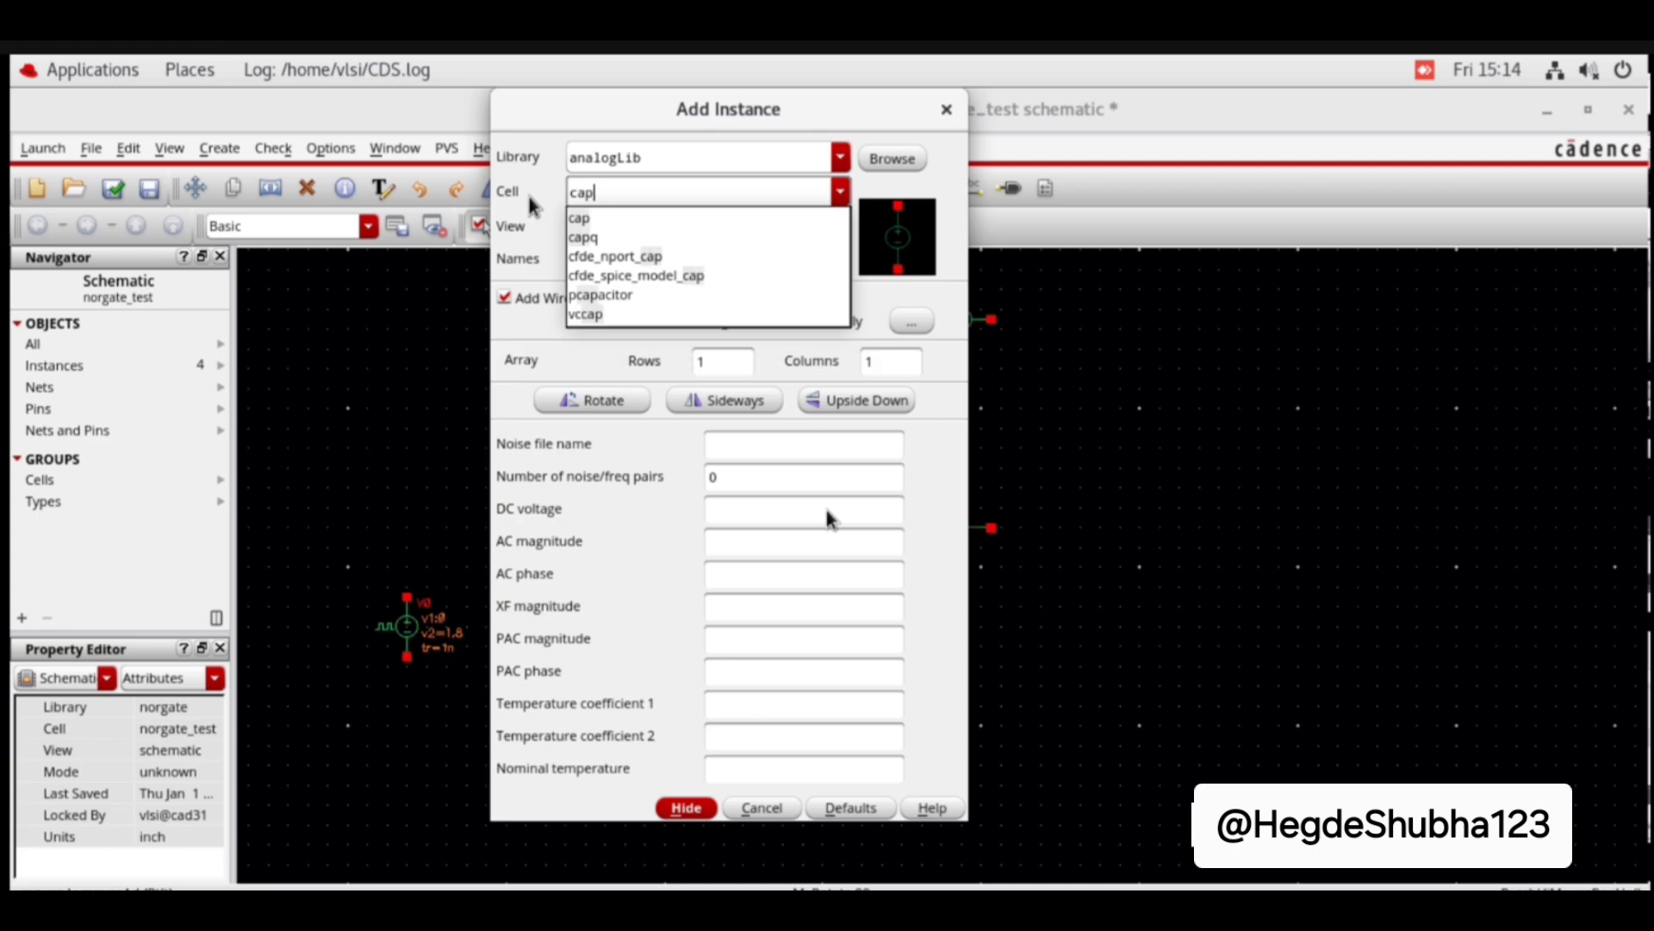
pyautogui.click(576, 219)
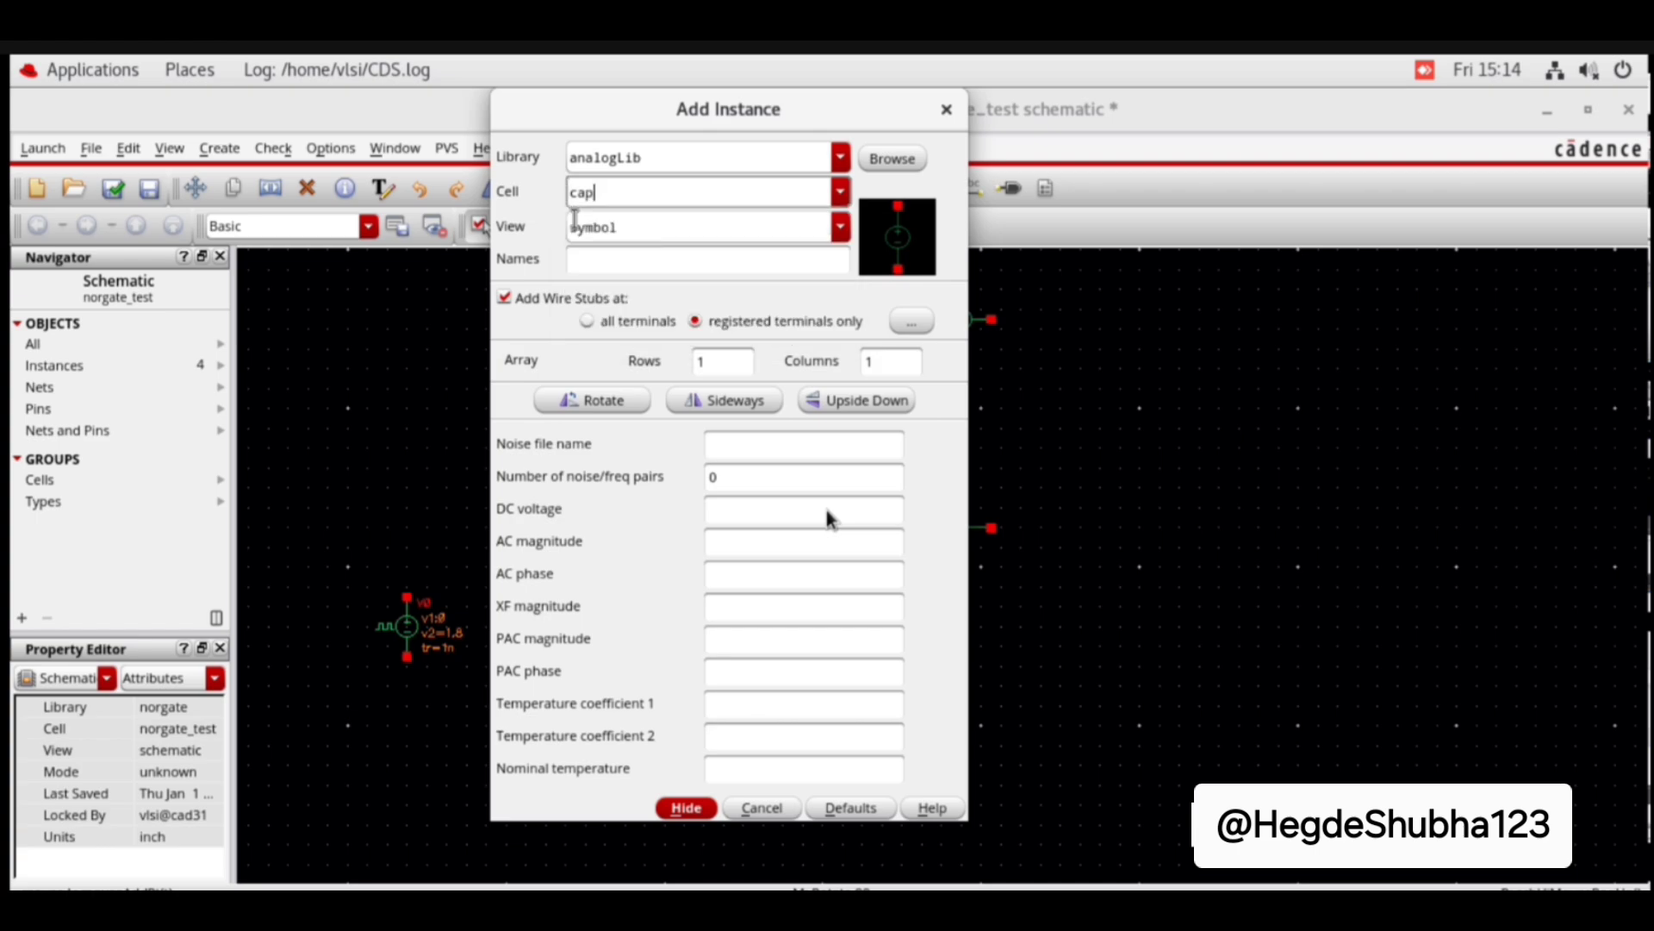
# Step: Set the capacitance to .1p F and place the capacitor to the right of the norgate block's vout pin
pyautogui.click(712, 476)
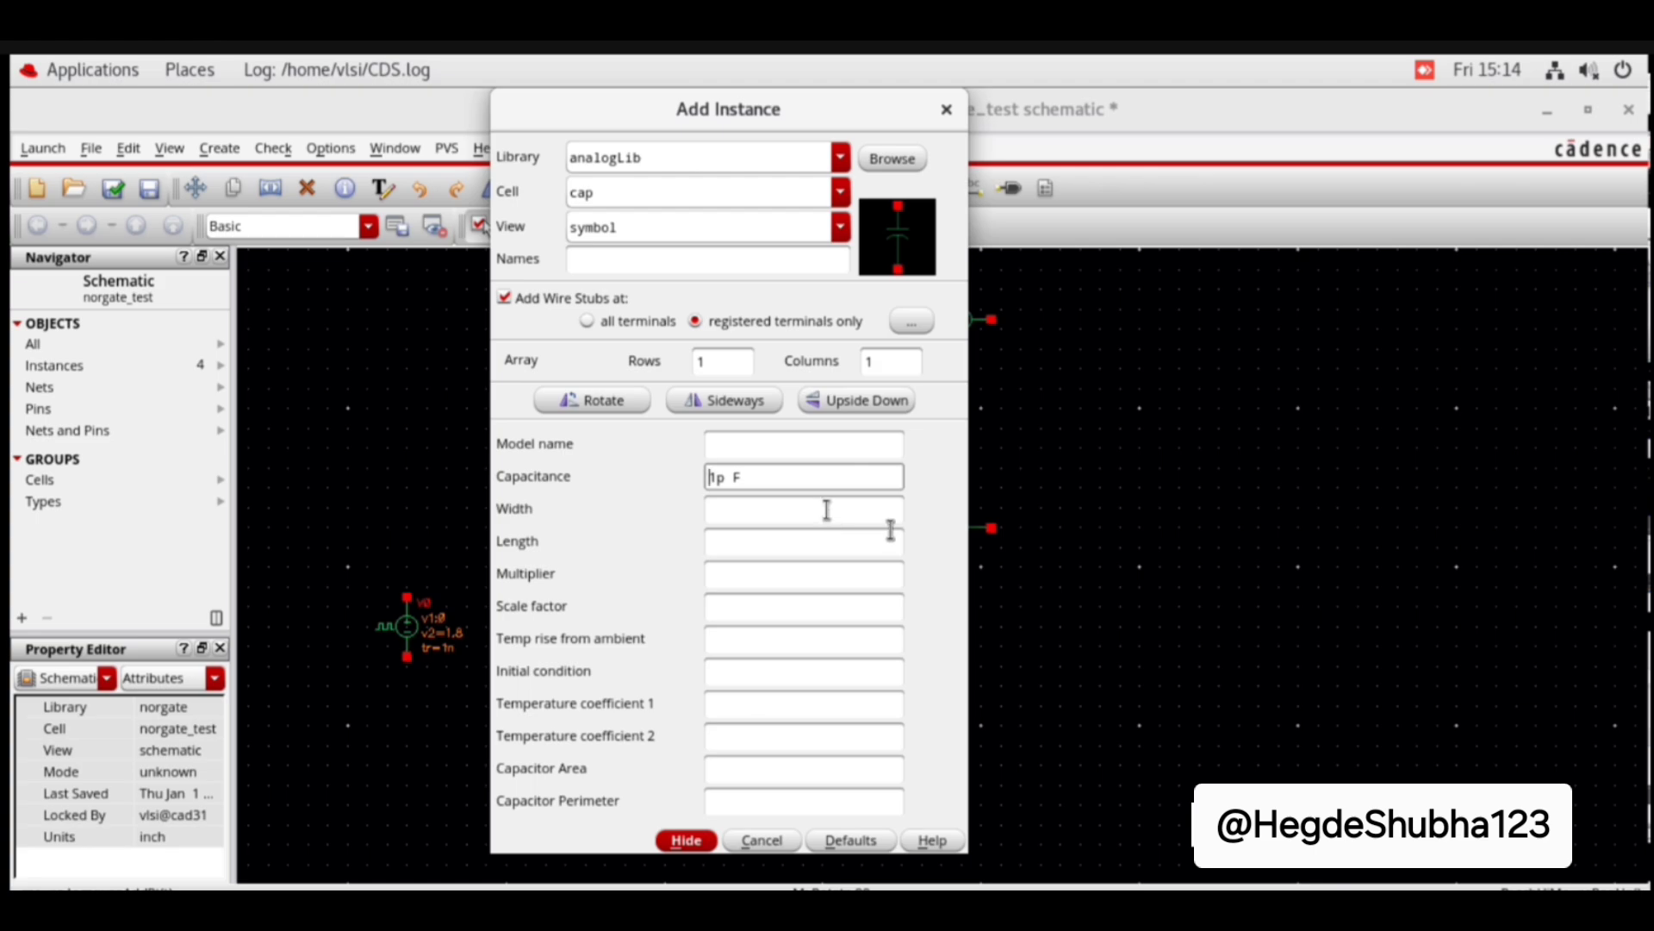
pyautogui.write('.')
pyautogui.click(686, 841)
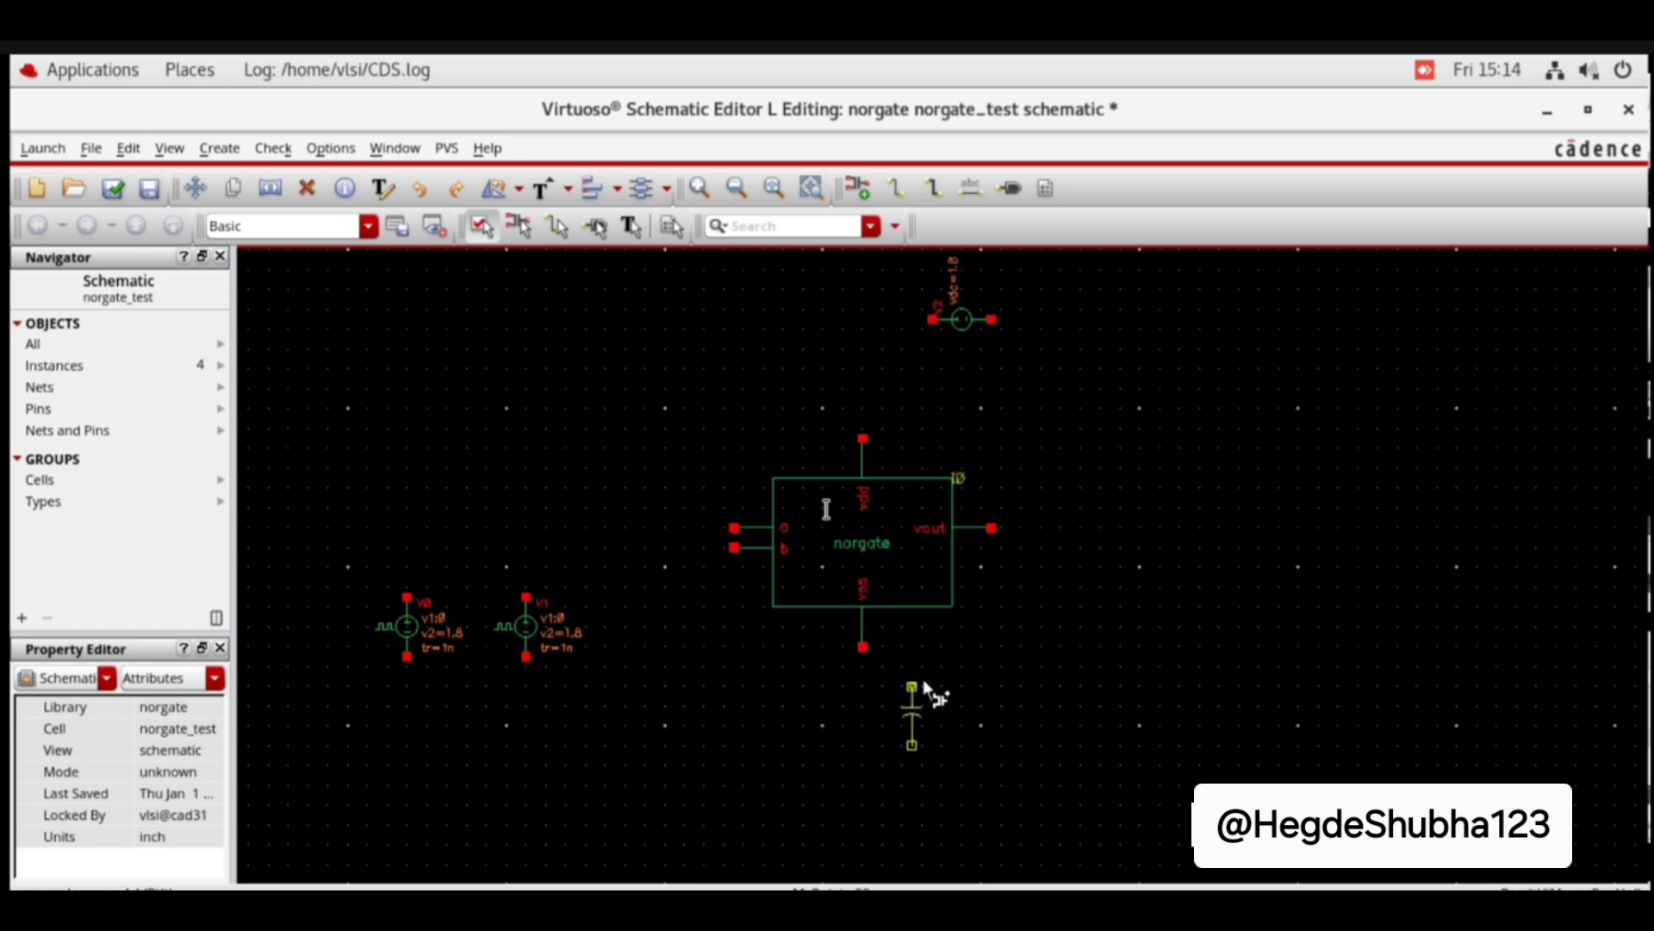
pyautogui.click(1149, 563)
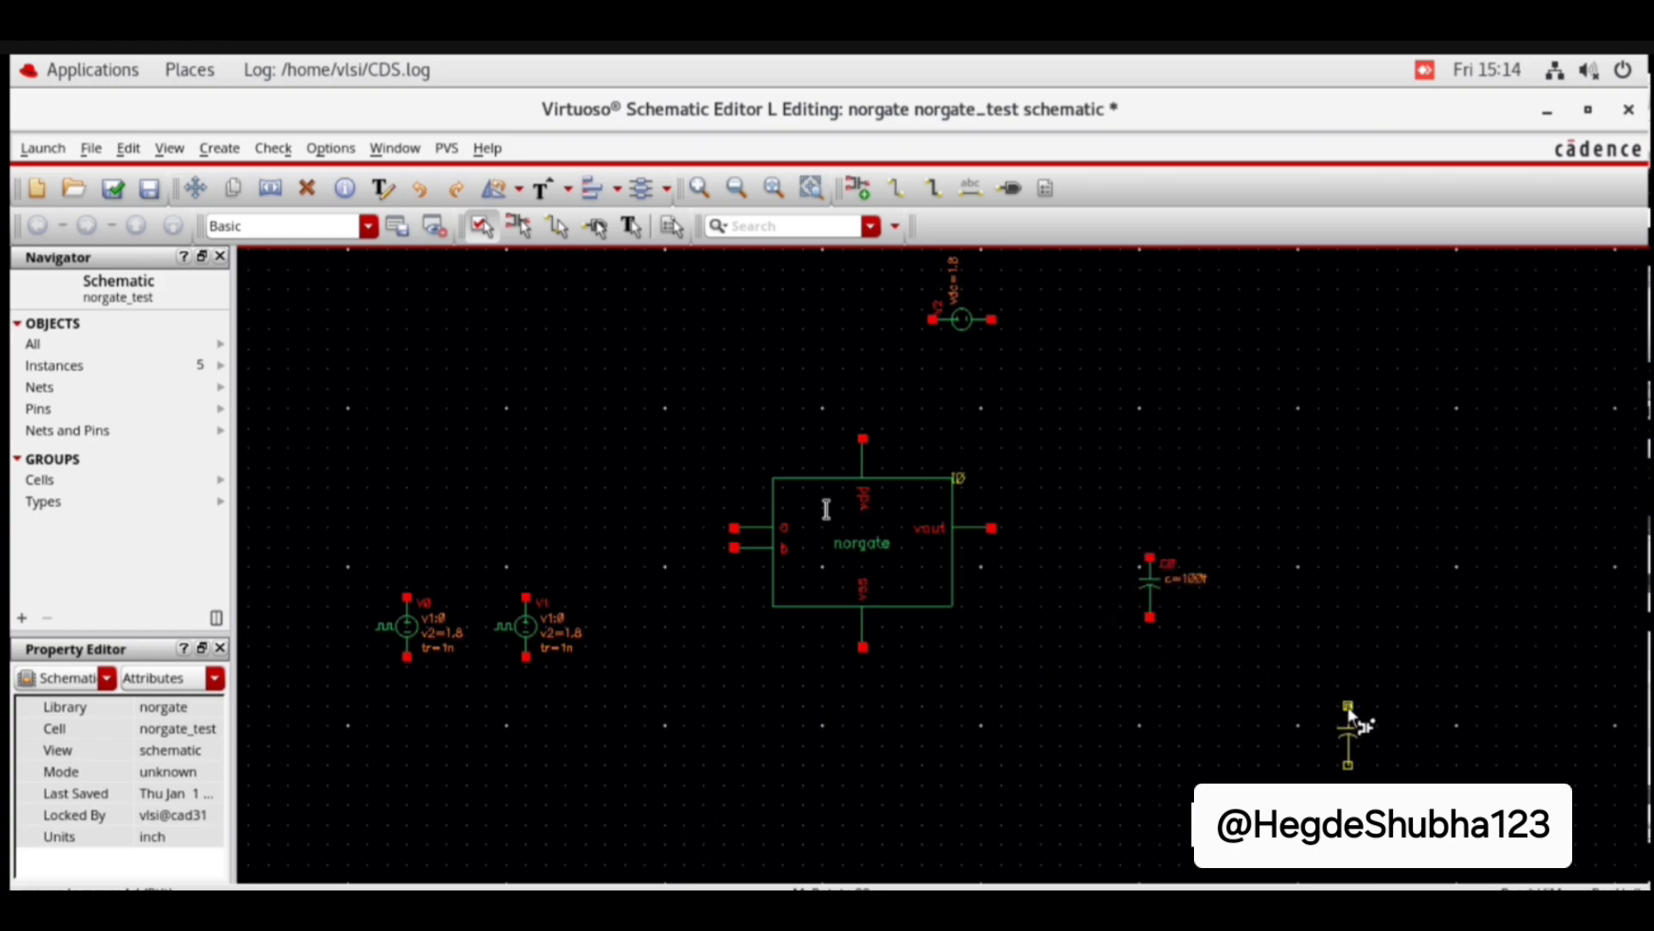
pyautogui.press('Escape')
# Step: Place gnd symbols from analogLib below both vpulse sources, the vss pin and the capacitor, and beside the vdc source
pyautogui.click(219, 150)
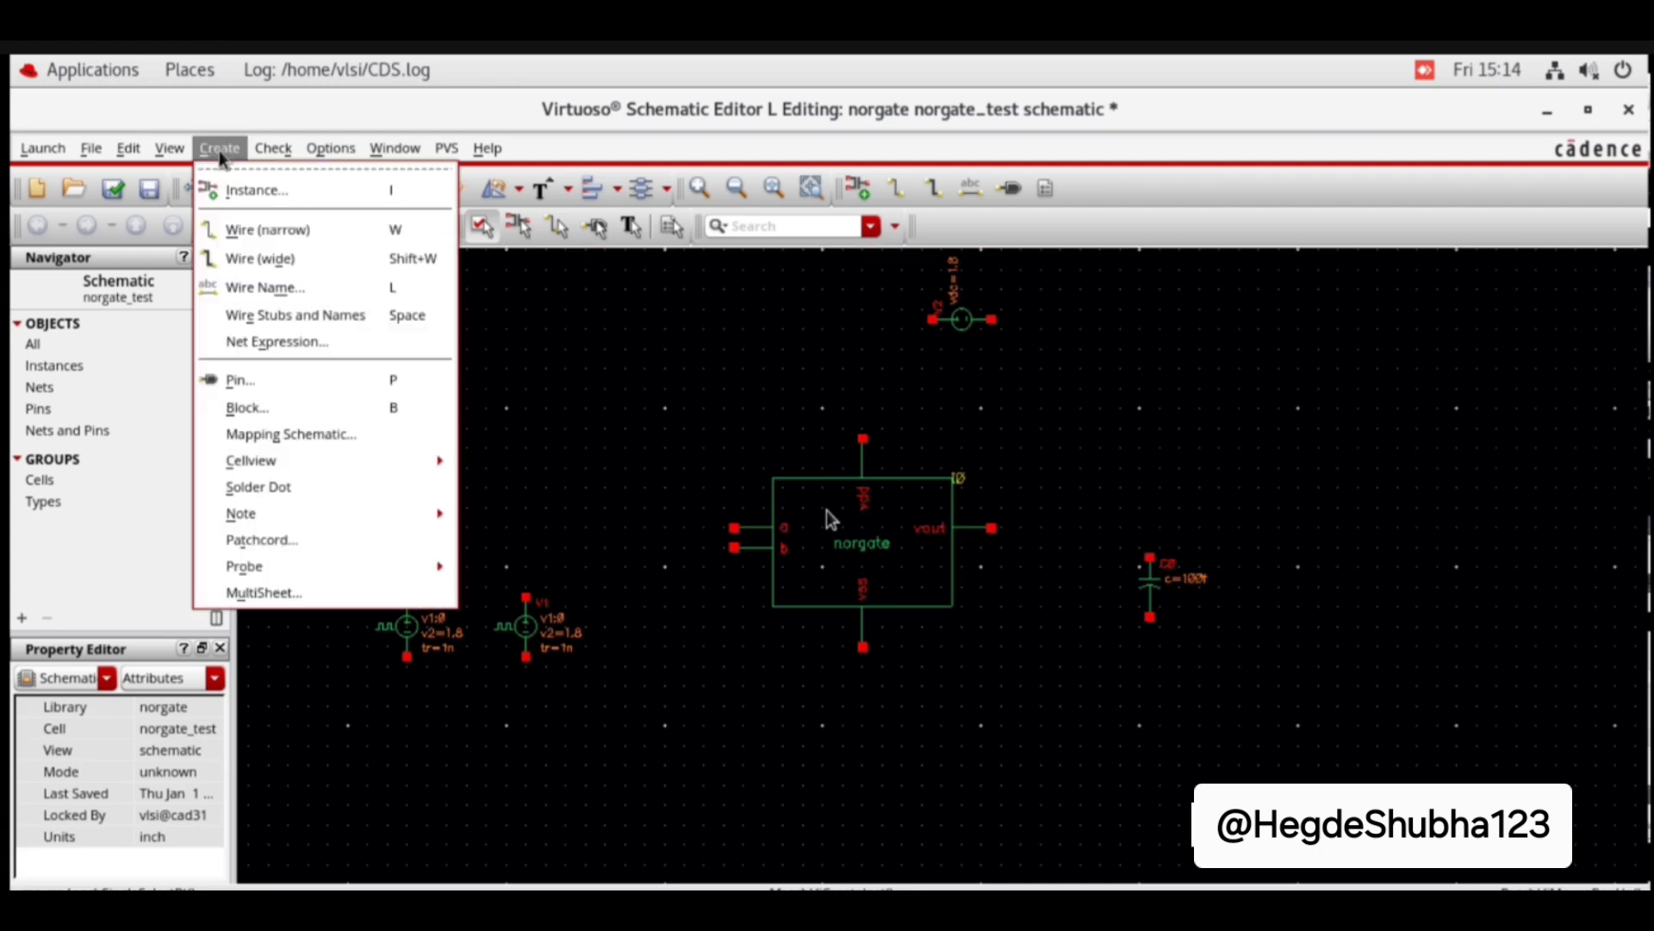
pyautogui.click(225, 188)
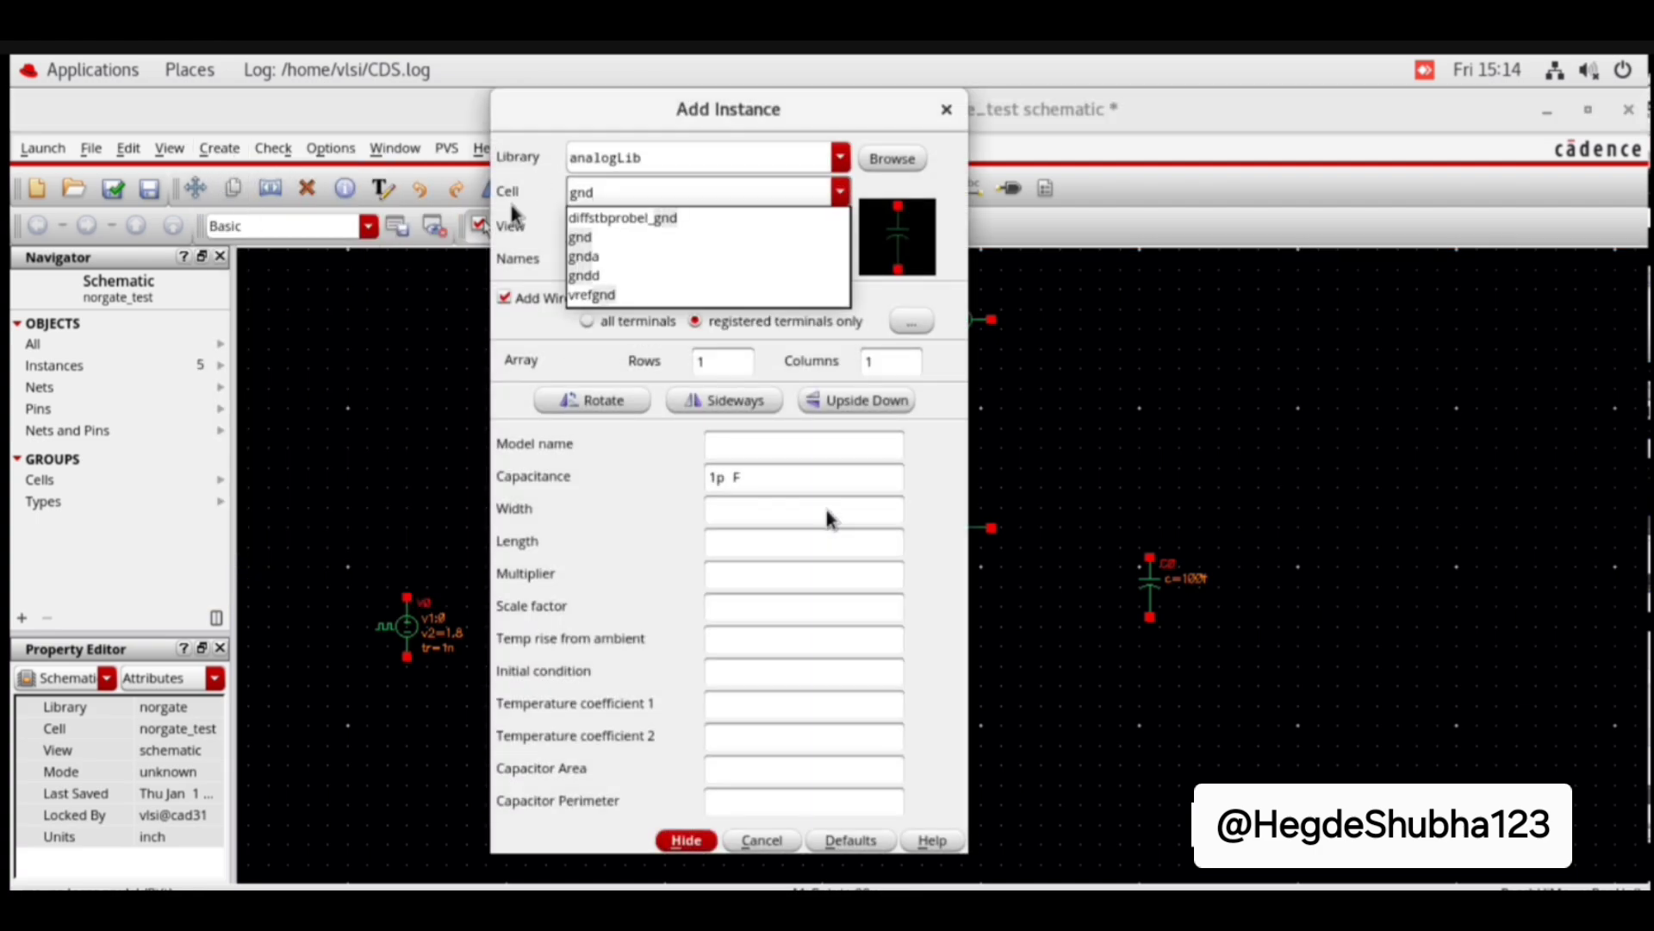
pyautogui.click(594, 235)
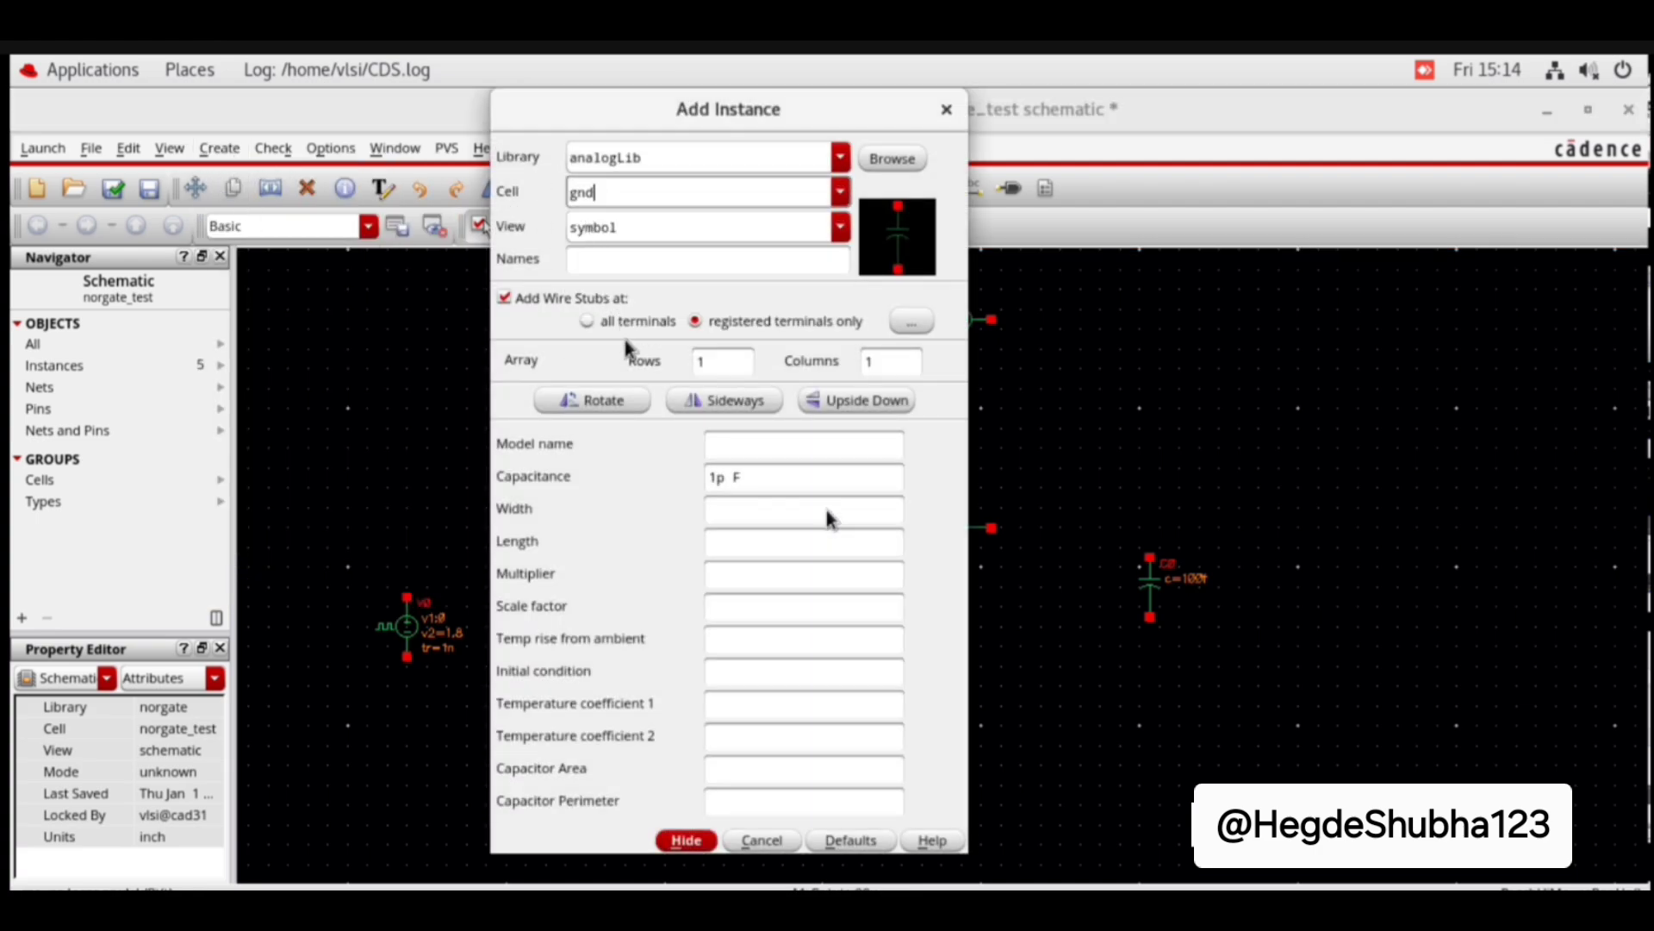
pyautogui.click(686, 840)
pyautogui.click(407, 707)
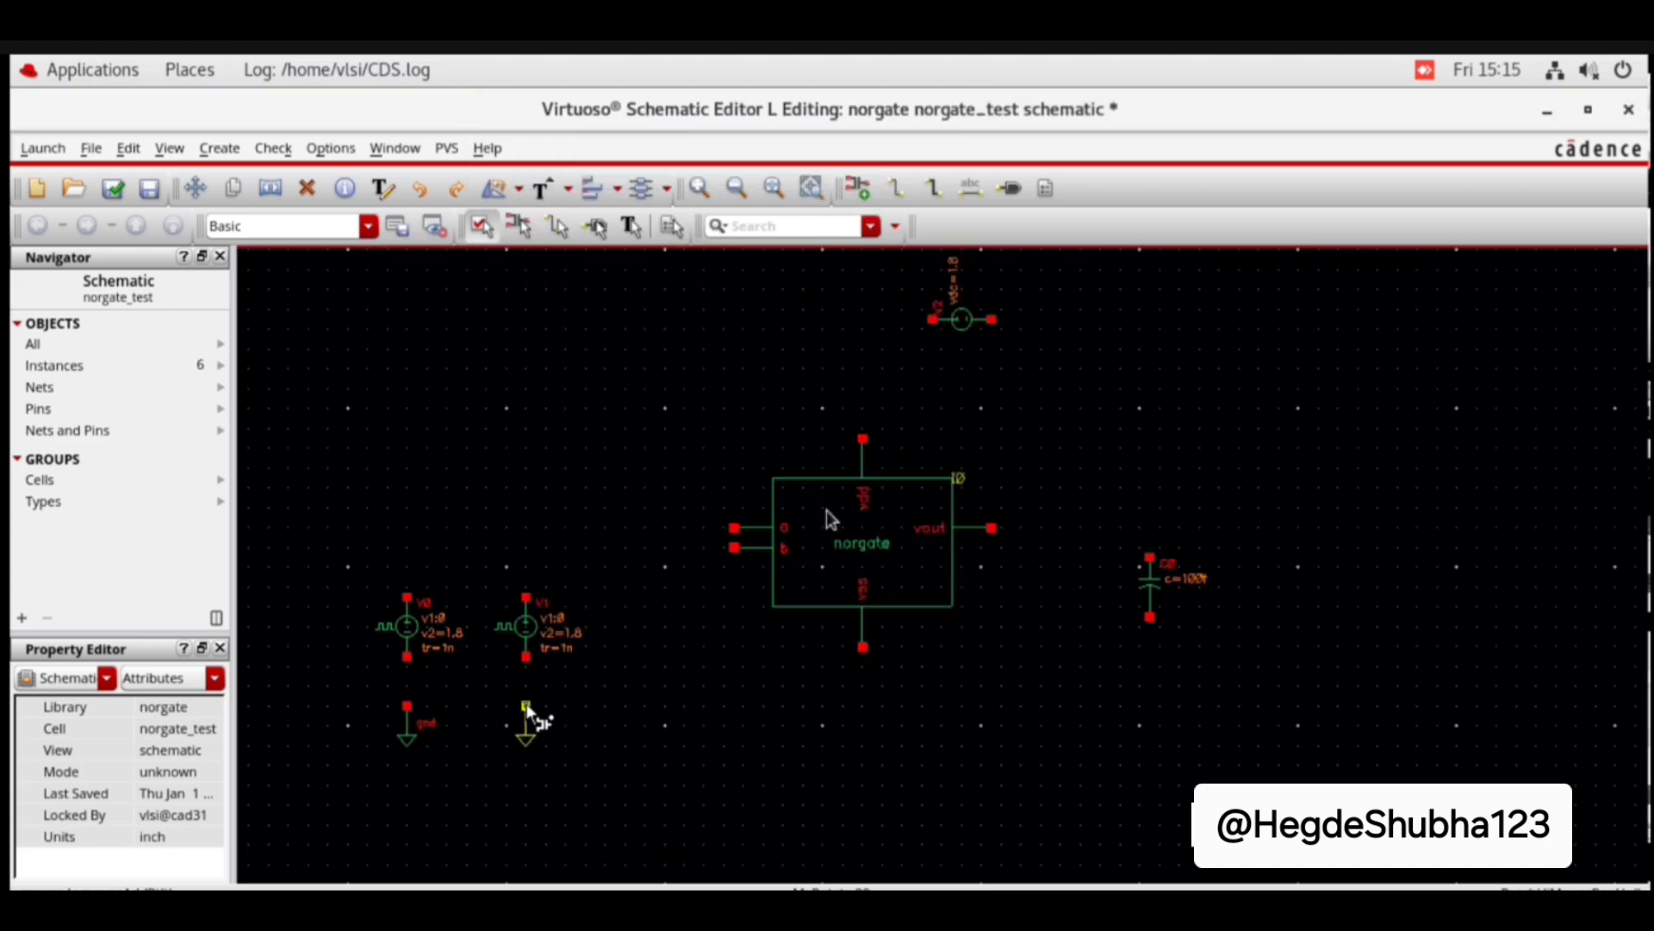
pyautogui.click(525, 707)
pyautogui.click(863, 705)
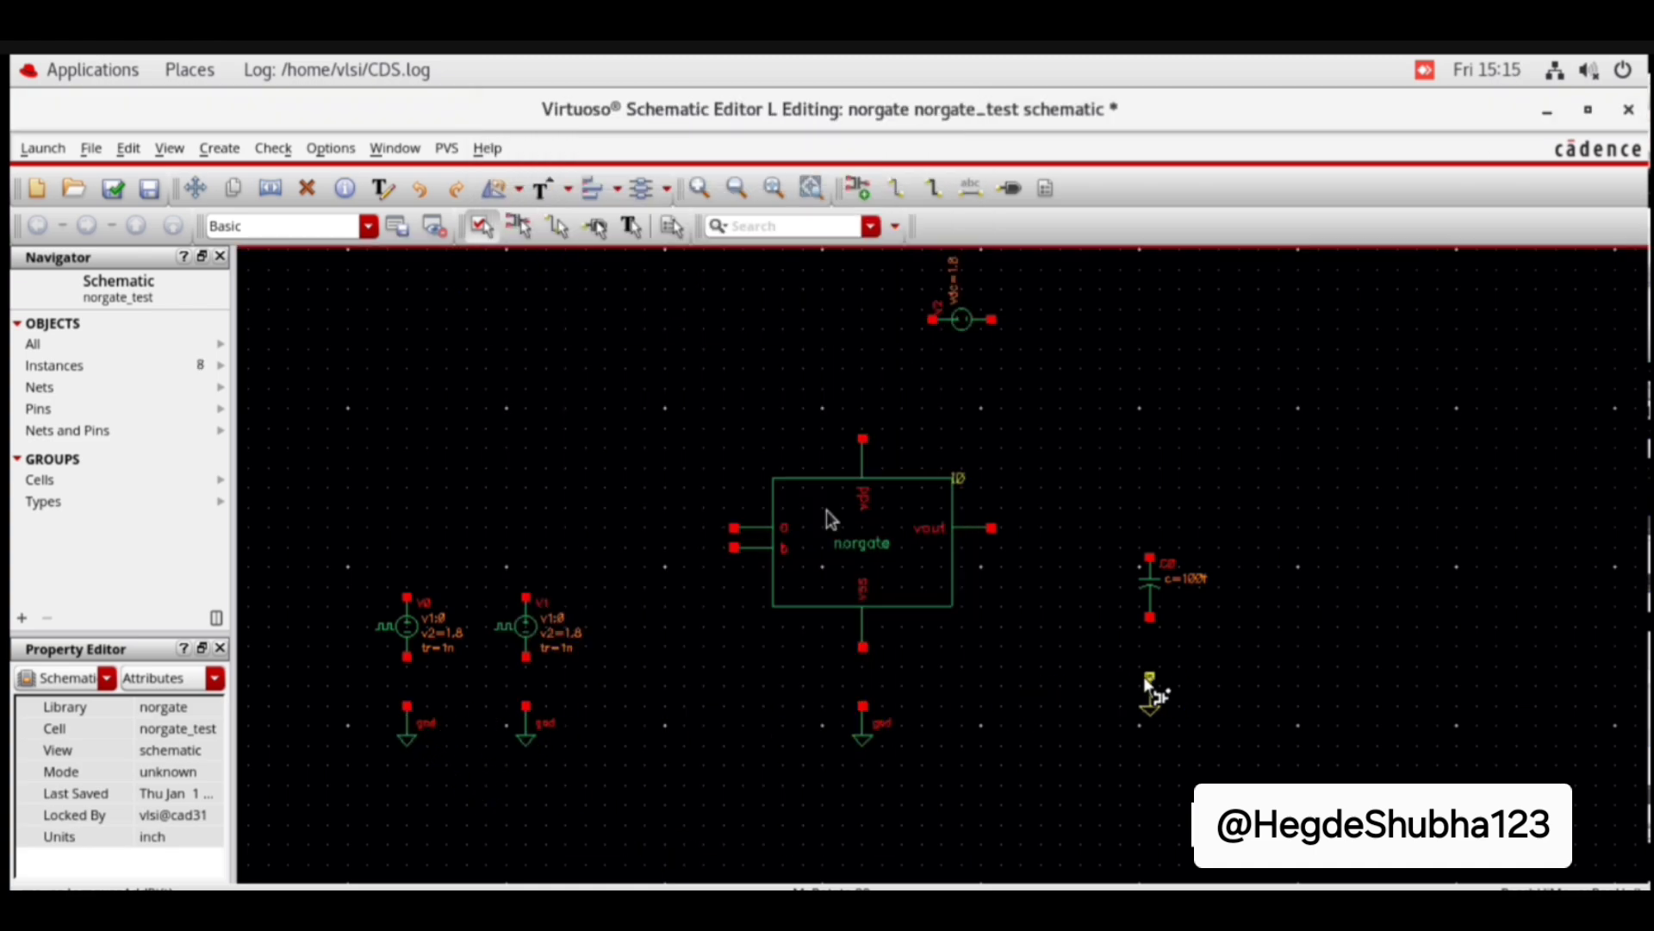
pyautogui.click(1149, 676)
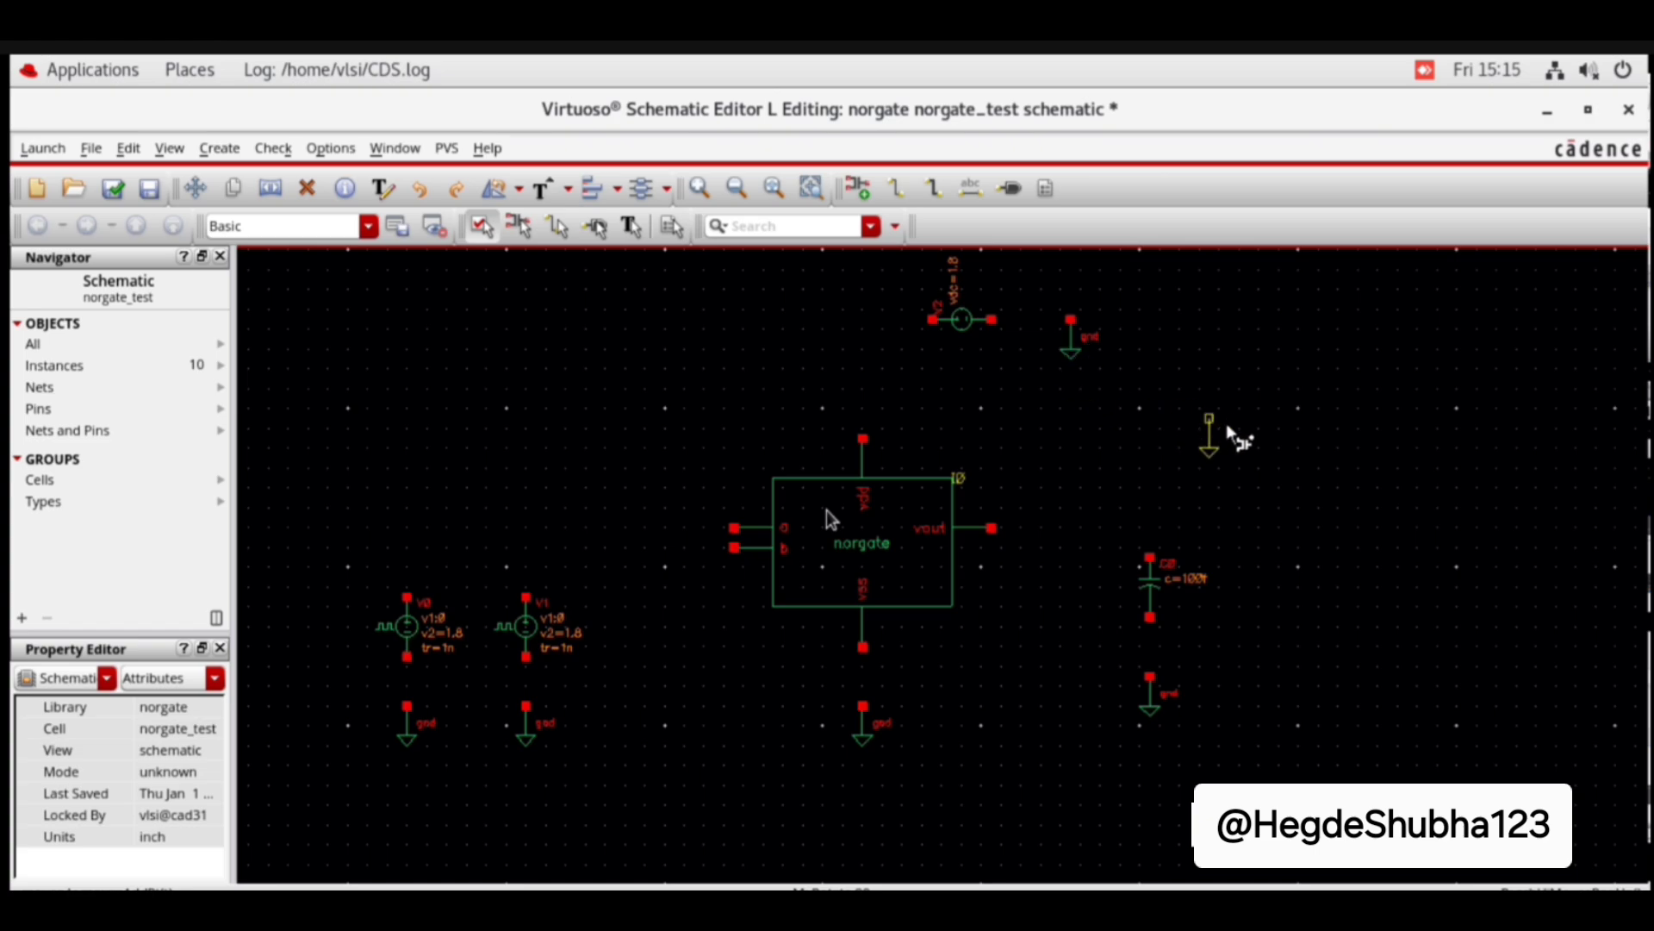
pyautogui.press('Escape')
# Step: Wire the first vpulse source's positive terminal to norgate input a and the second vpulse source's positive terminal to input b
pyautogui.click(220, 148)
pyautogui.click(237, 229)
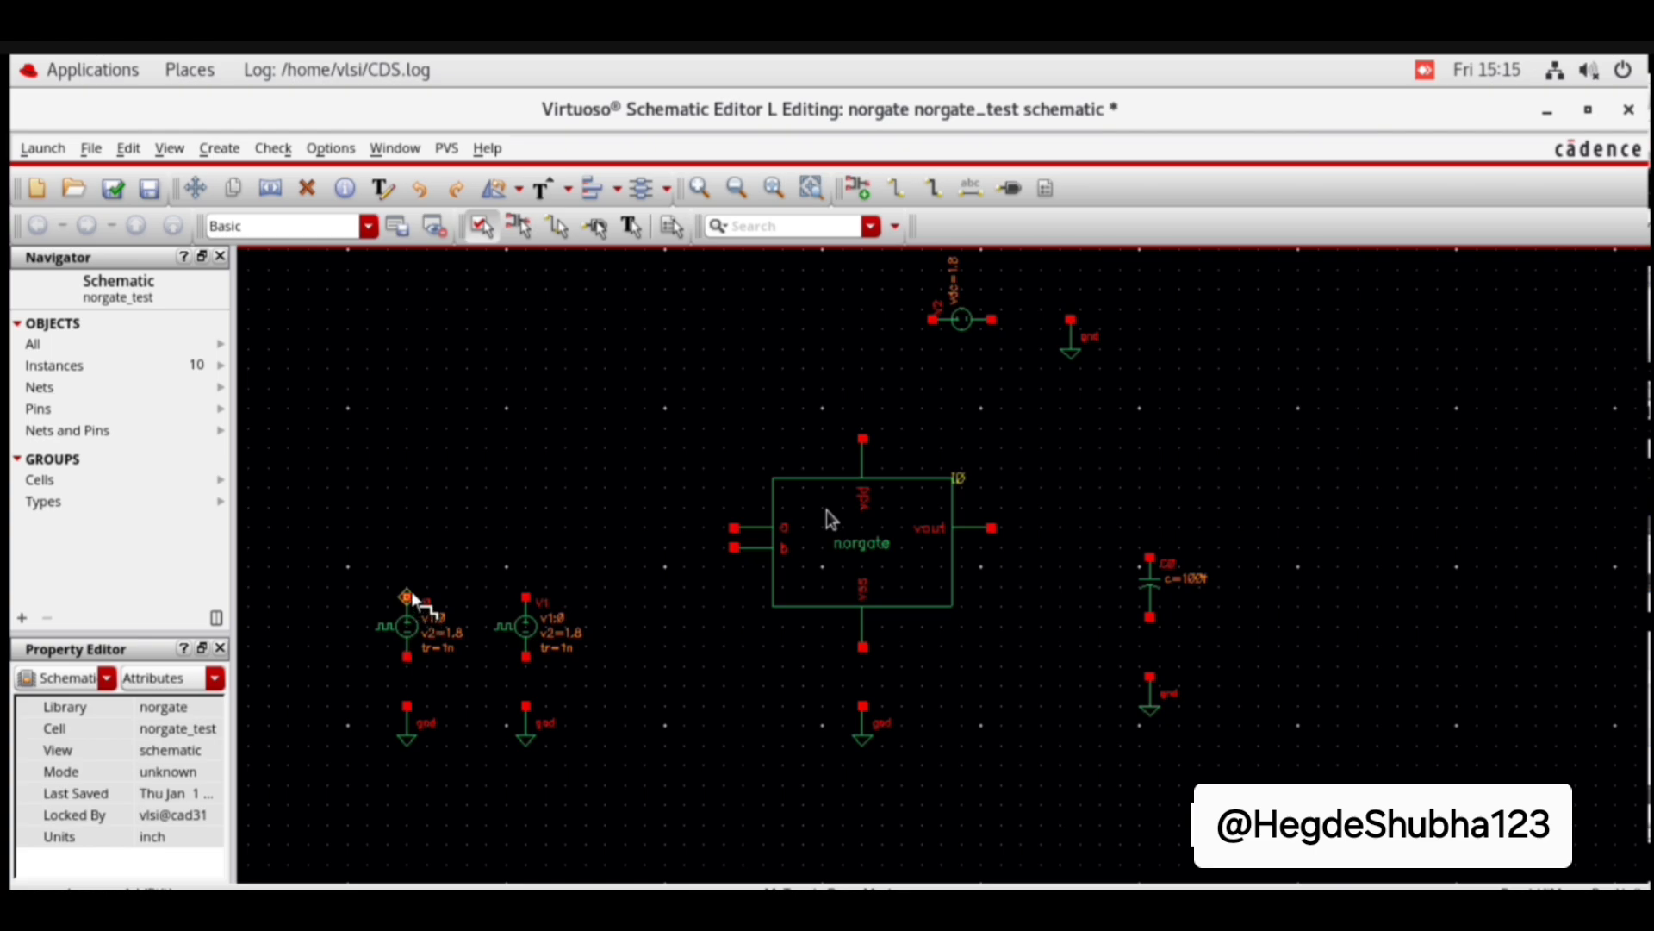
pyautogui.click(407, 596)
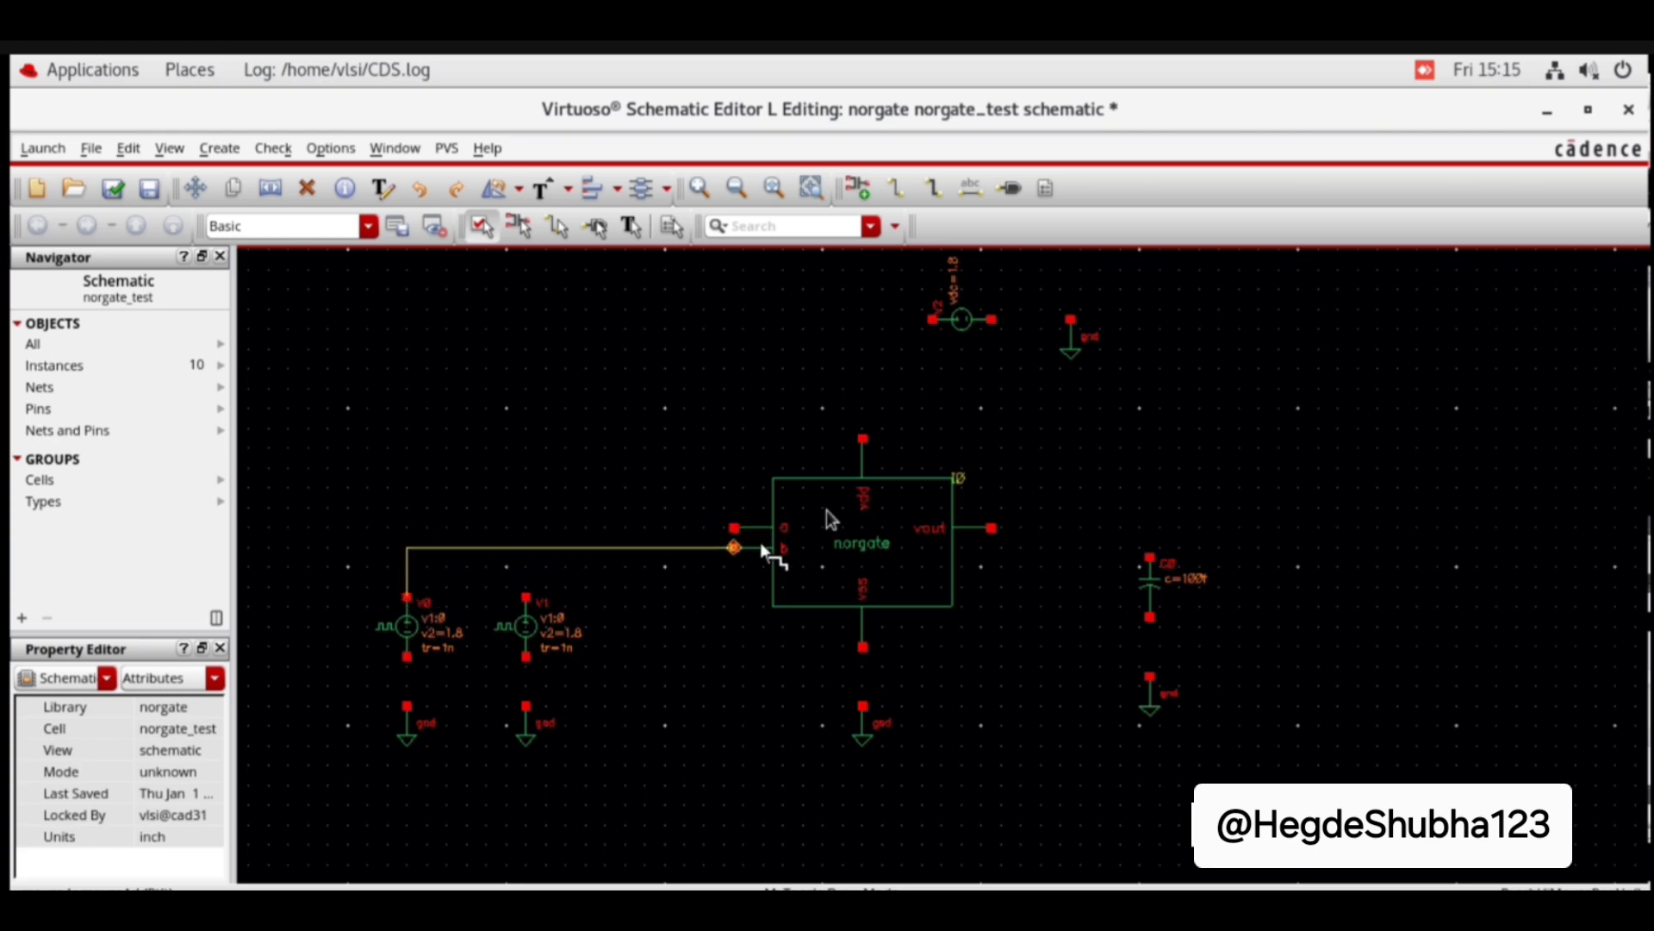
pyautogui.click(733, 528)
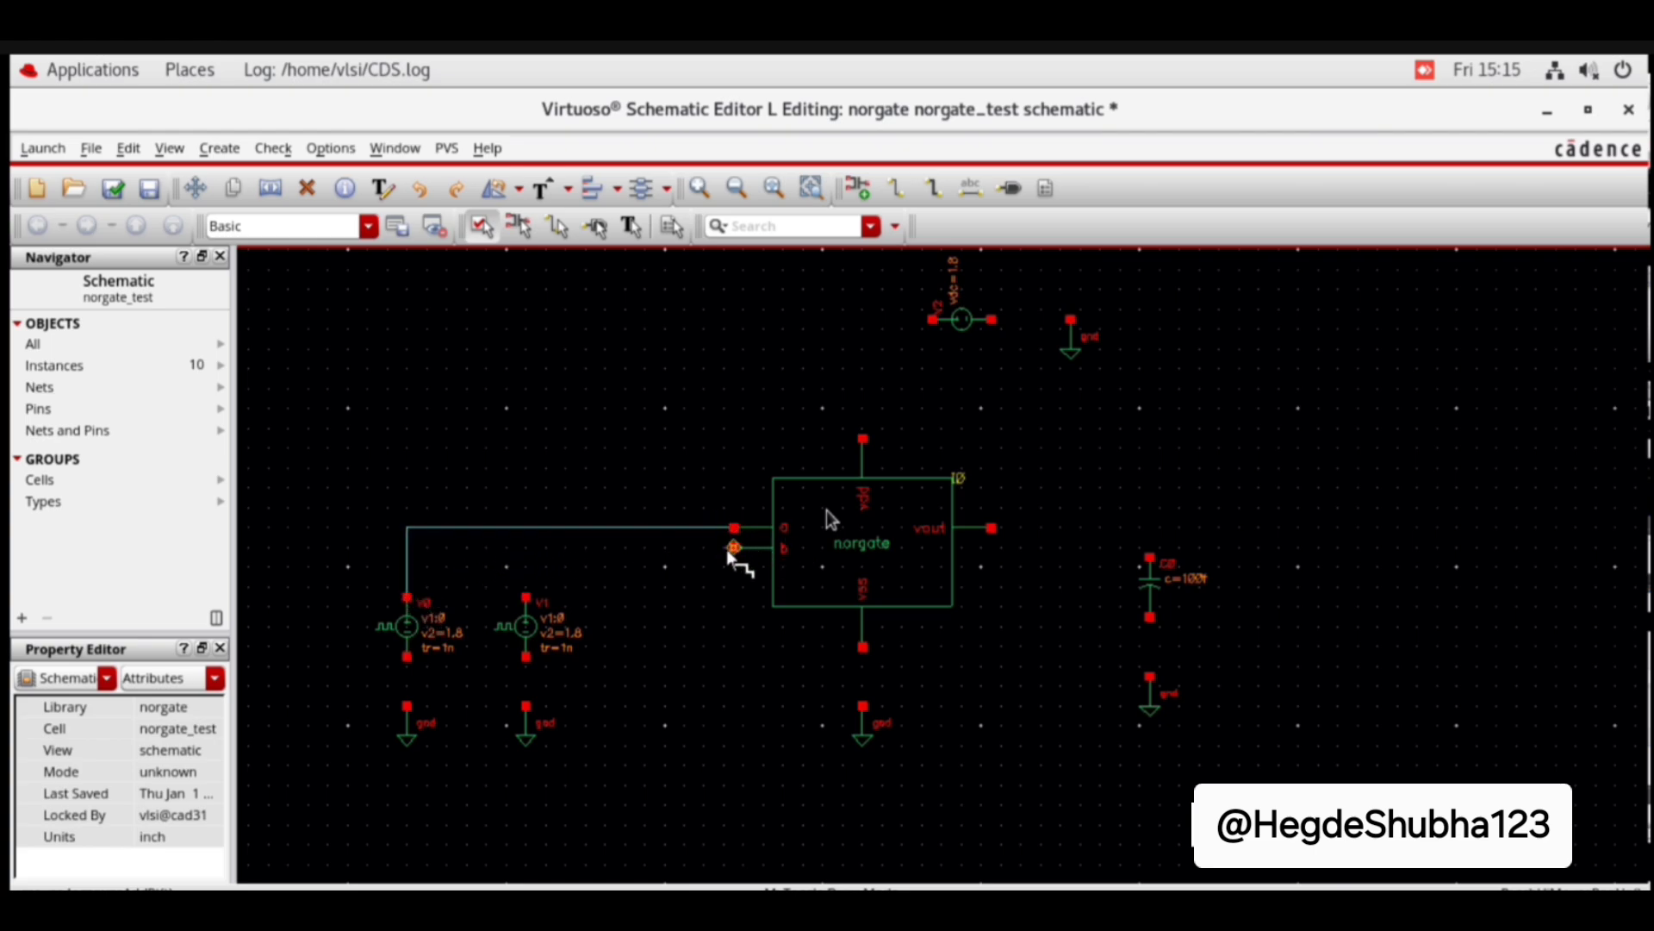
pyautogui.click(732, 548)
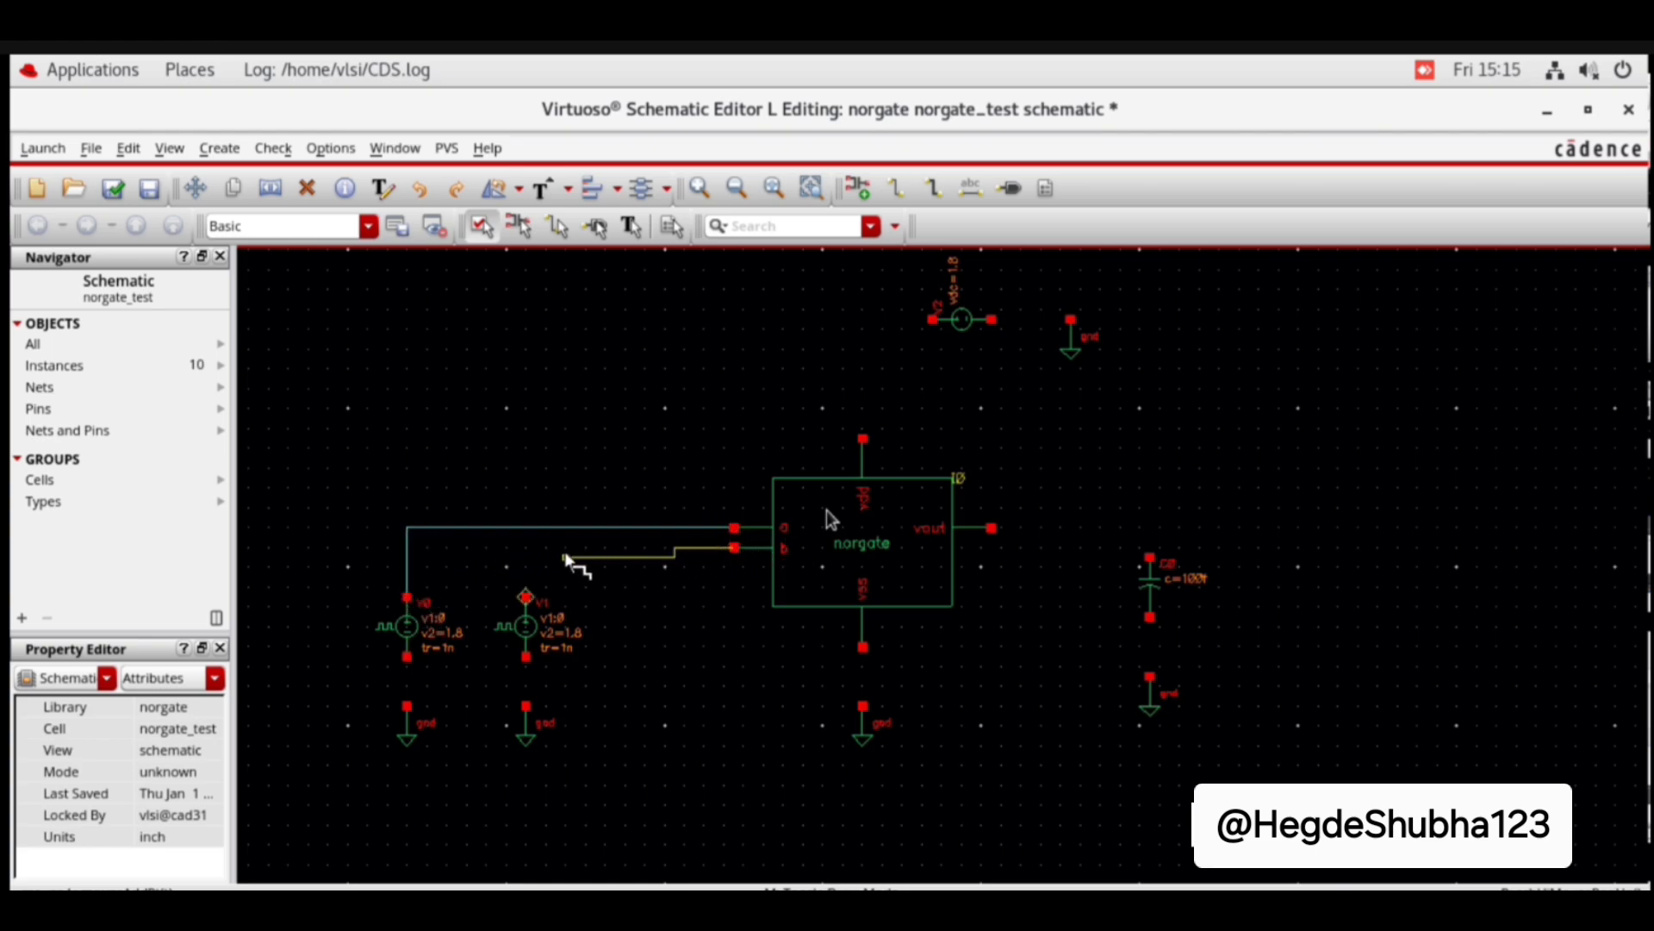
pyautogui.click(524, 596)
# Step: Wire the gnd symbols to the negative terminals of both vpulse sources, the norgate vss pin and the capacitor's lower terminal
pyautogui.click(408, 707)
pyautogui.click(408, 656)
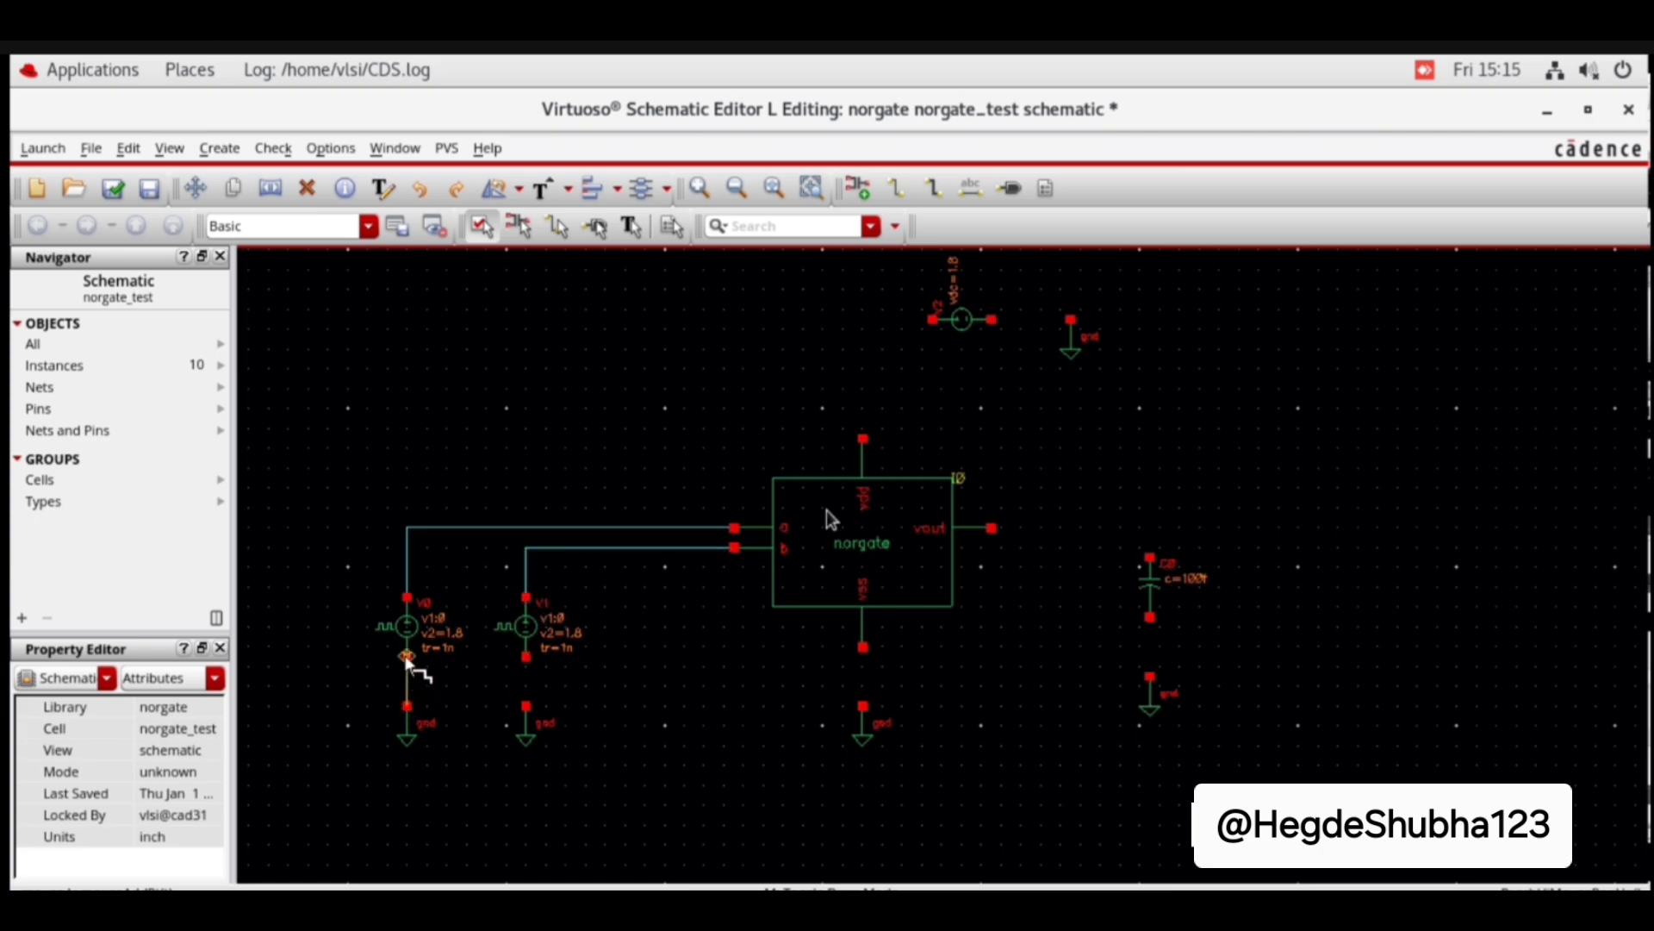
pyautogui.click(526, 707)
pyautogui.click(526, 656)
pyautogui.click(863, 705)
pyautogui.click(863, 646)
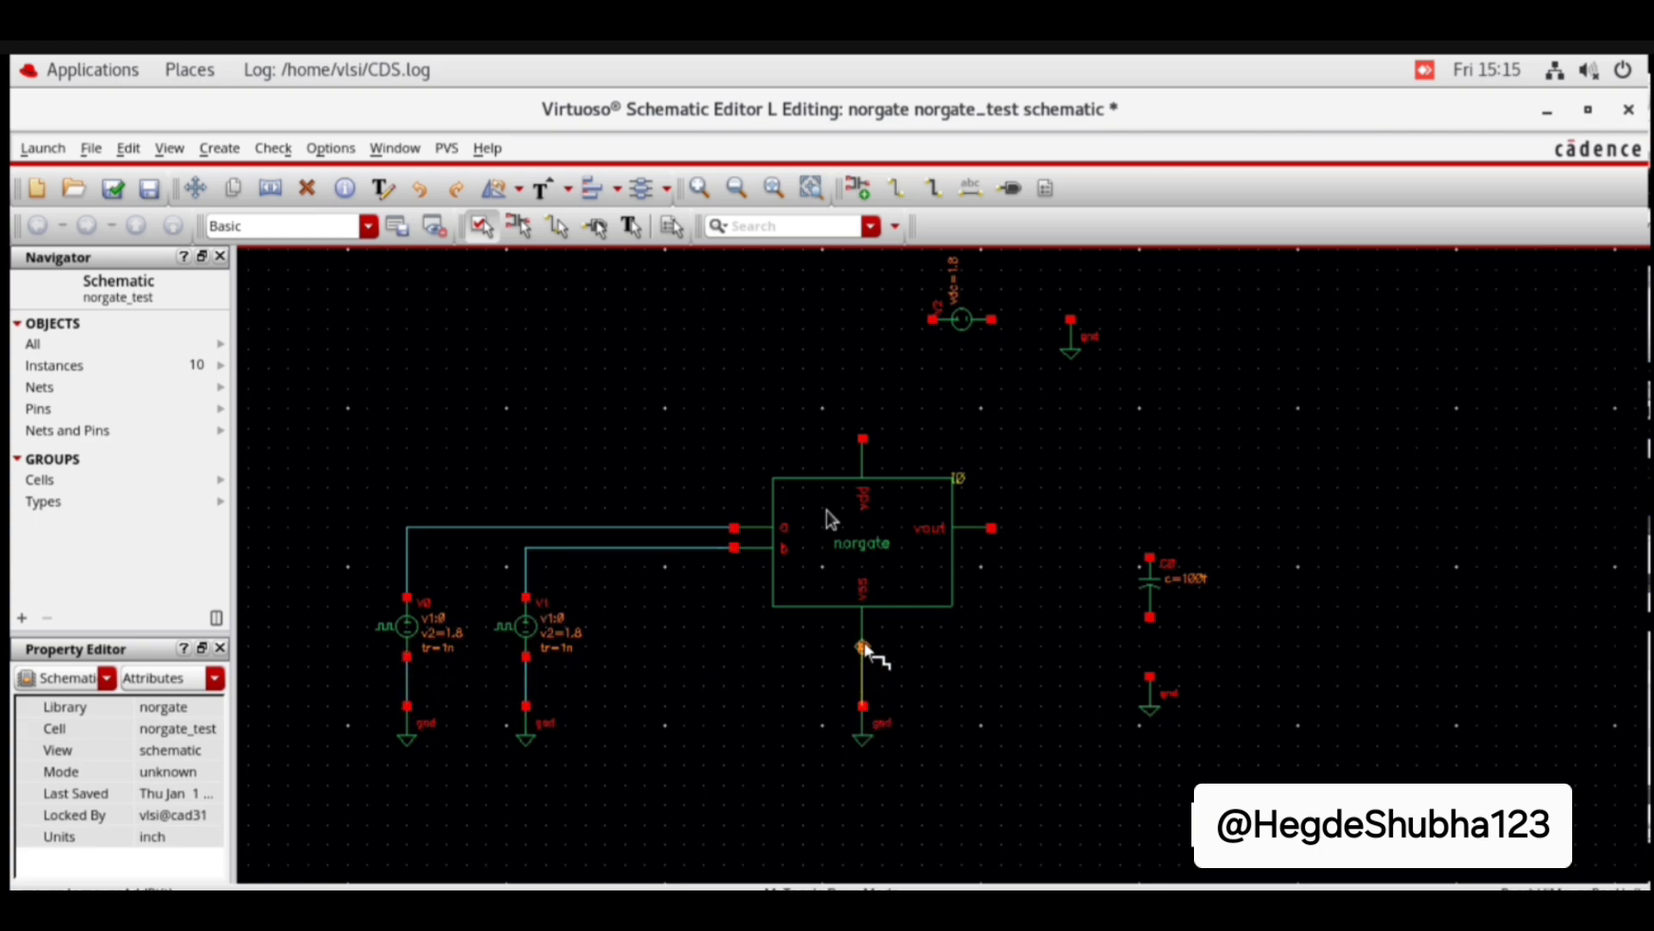
pyautogui.click(1149, 617)
pyautogui.click(1149, 677)
# Step: Wire the capacitor to the vout pin and connect the vdc source between the vdd pin and its gnd symbol
pyautogui.click(1147, 529)
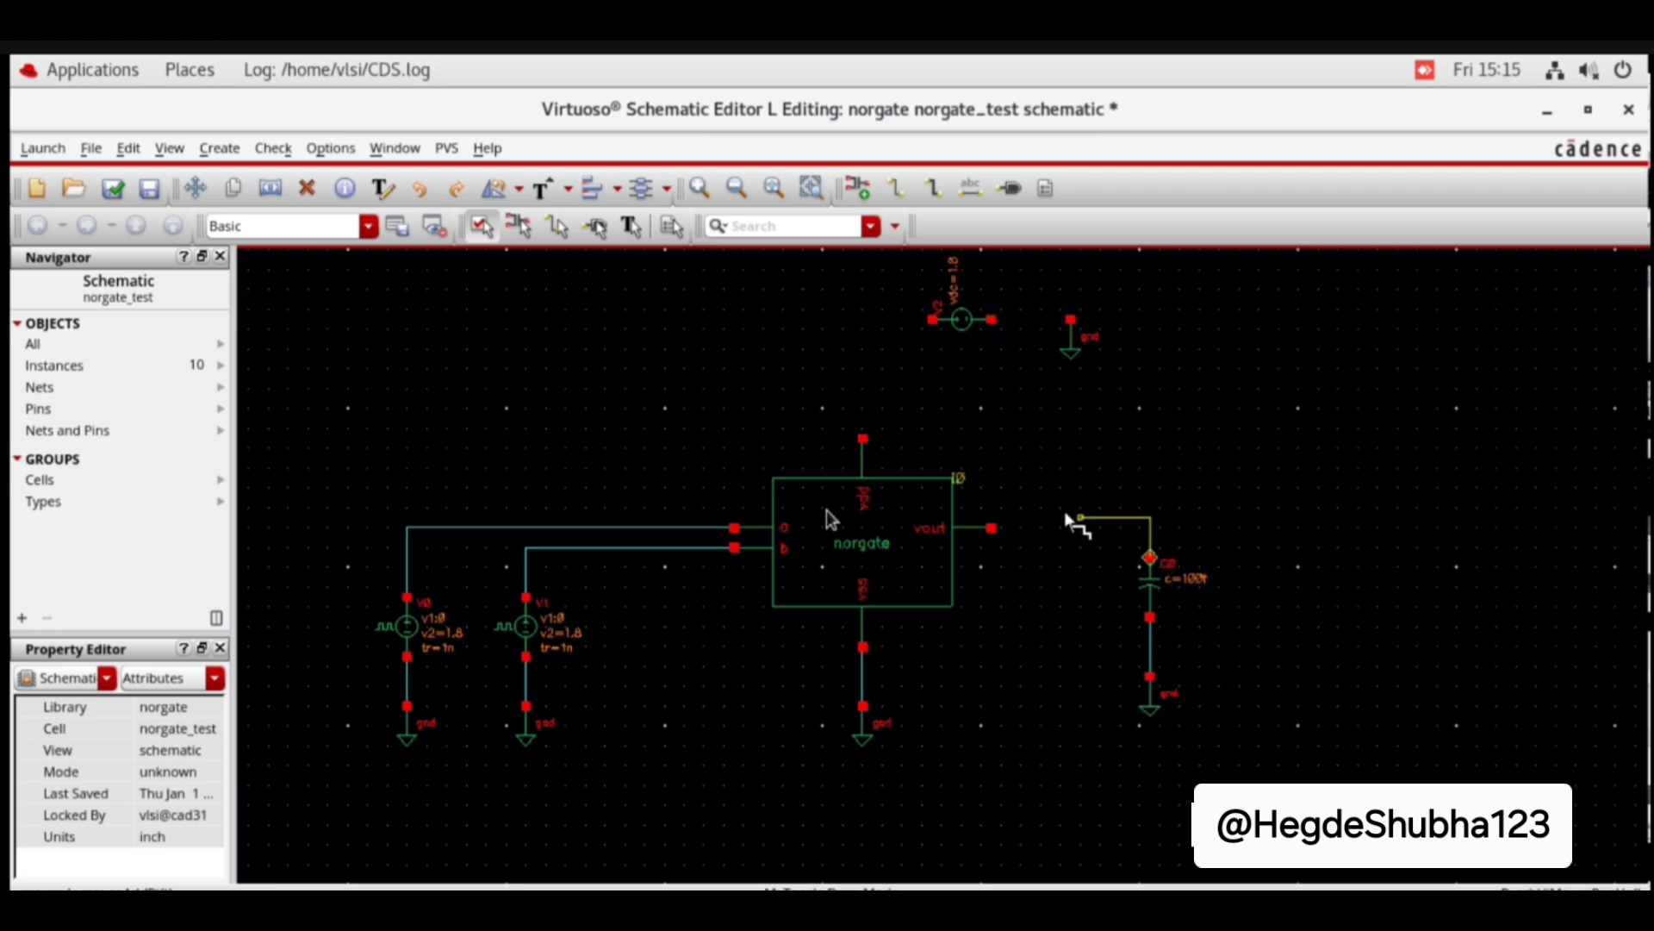
pyautogui.click(991, 527)
pyautogui.click(861, 440)
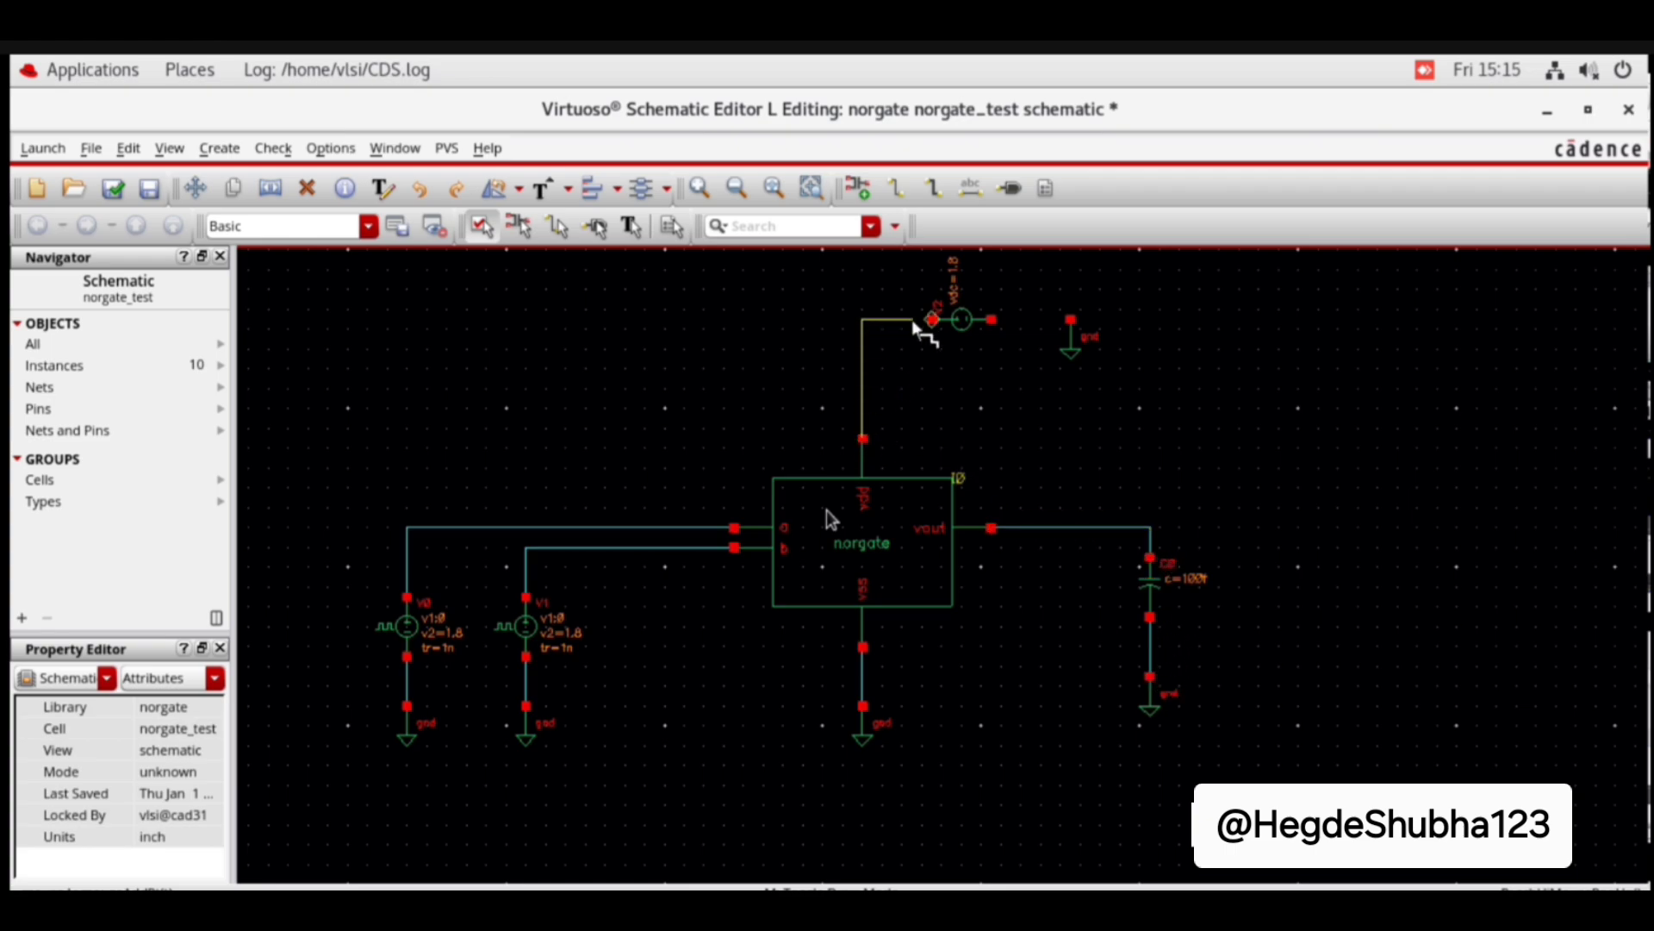
pyautogui.click(932, 318)
pyautogui.click(991, 319)
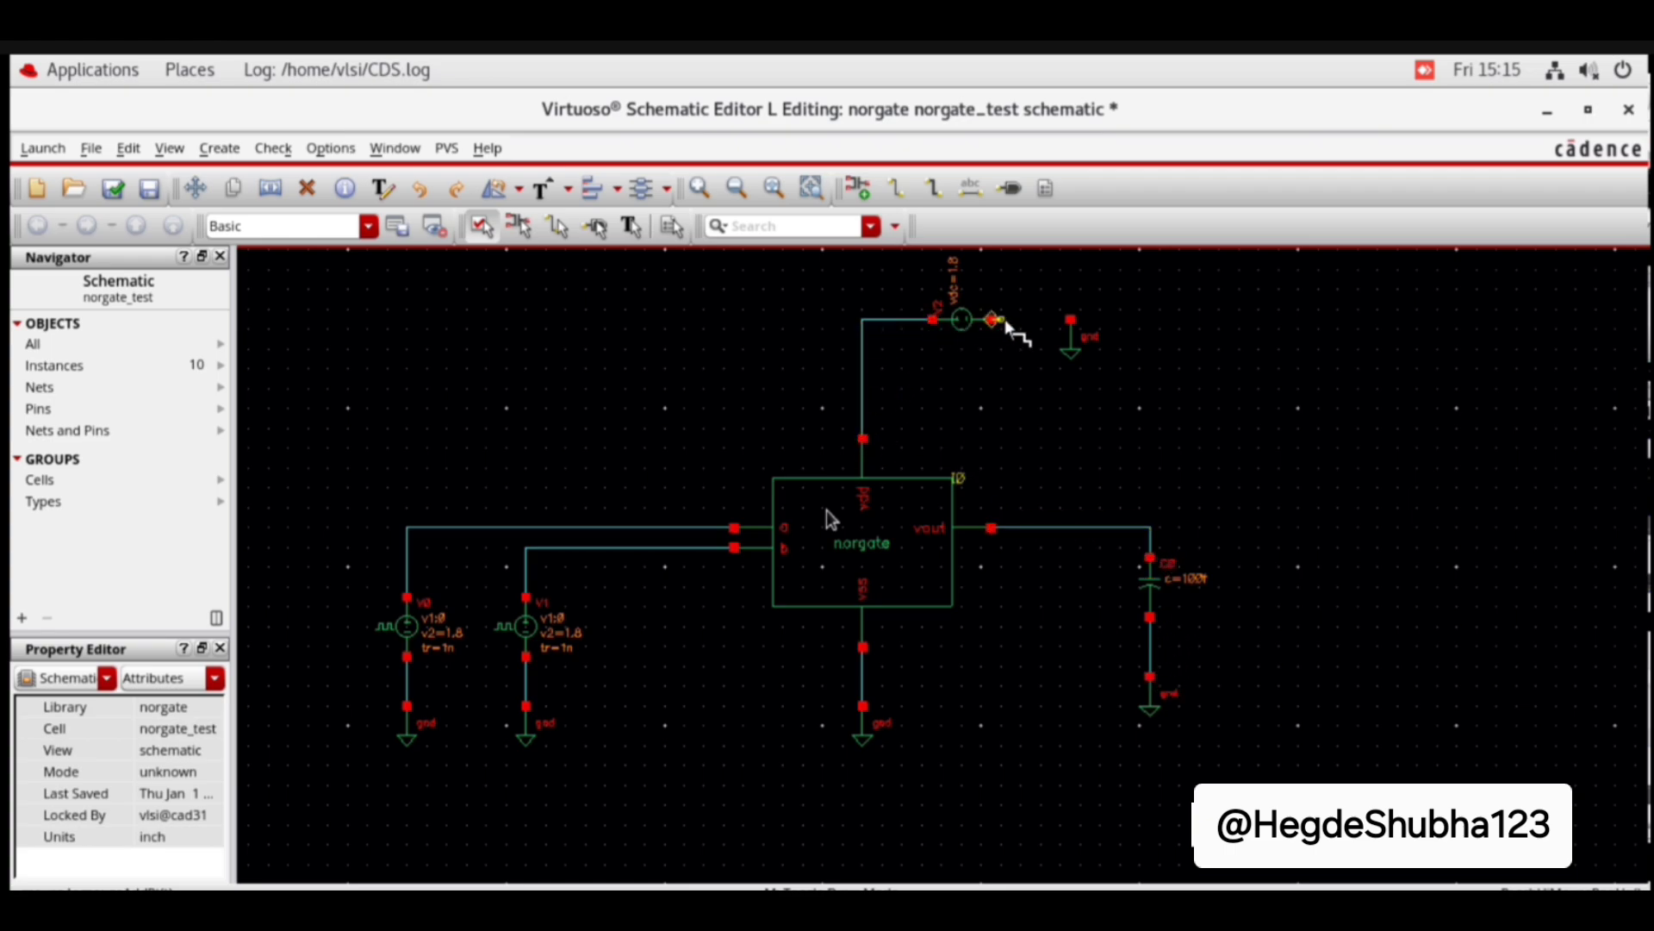
pyautogui.click(1071, 318)
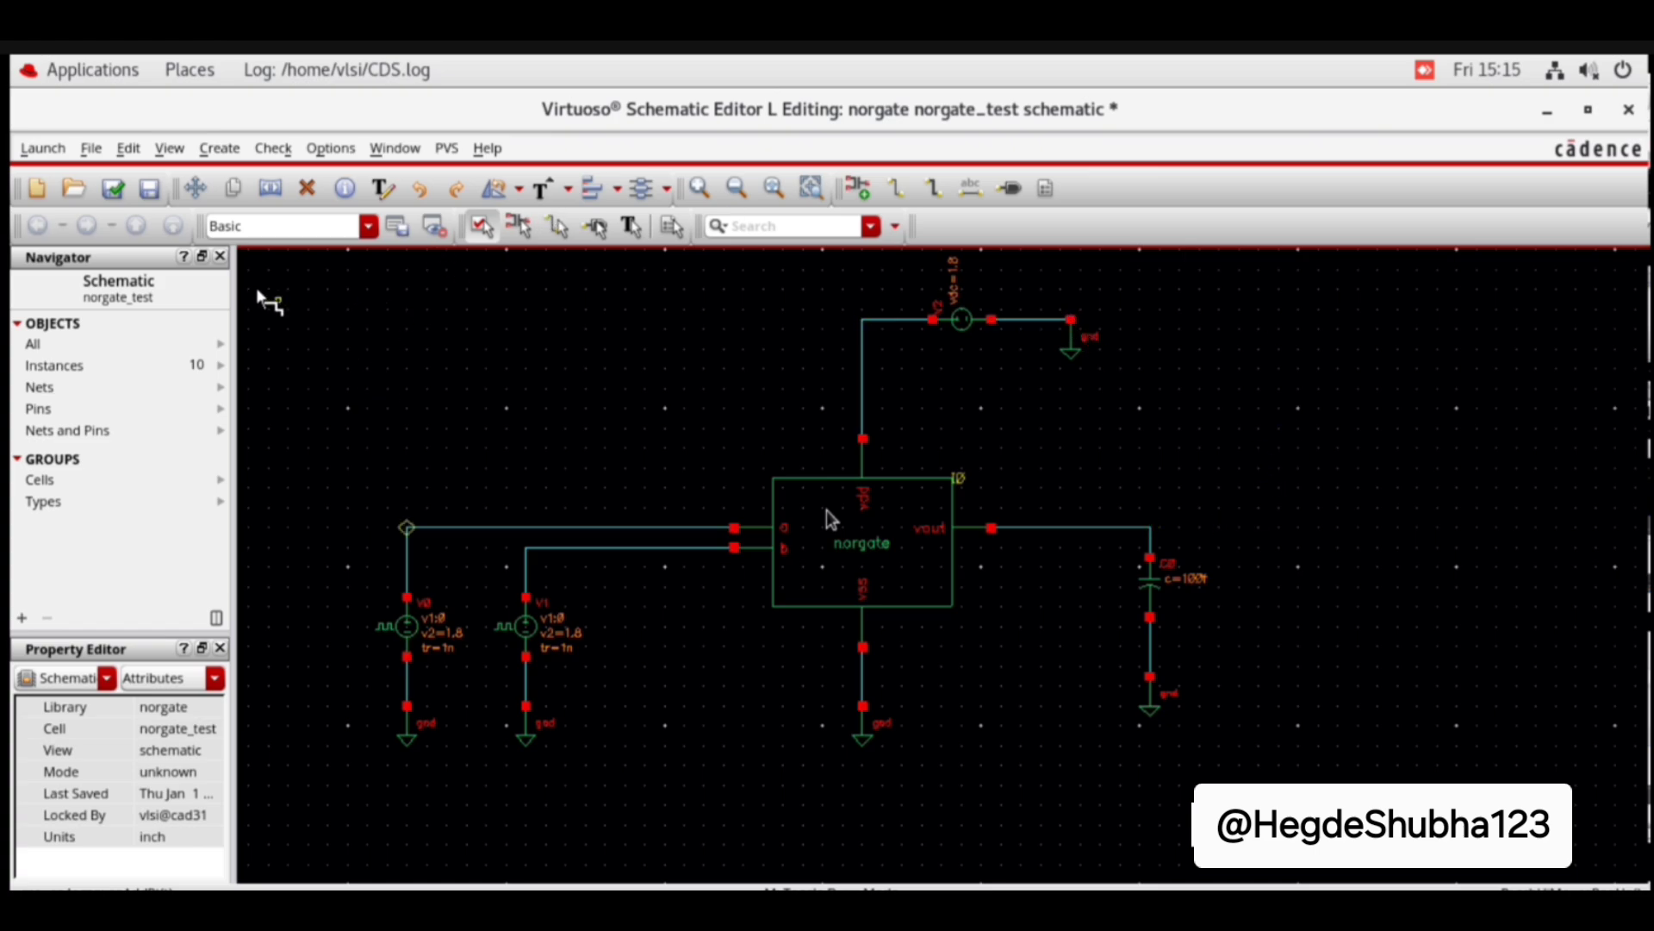
# Step: Check and save the norgate_test schematic, and end the wire command
pyautogui.click(112, 190)
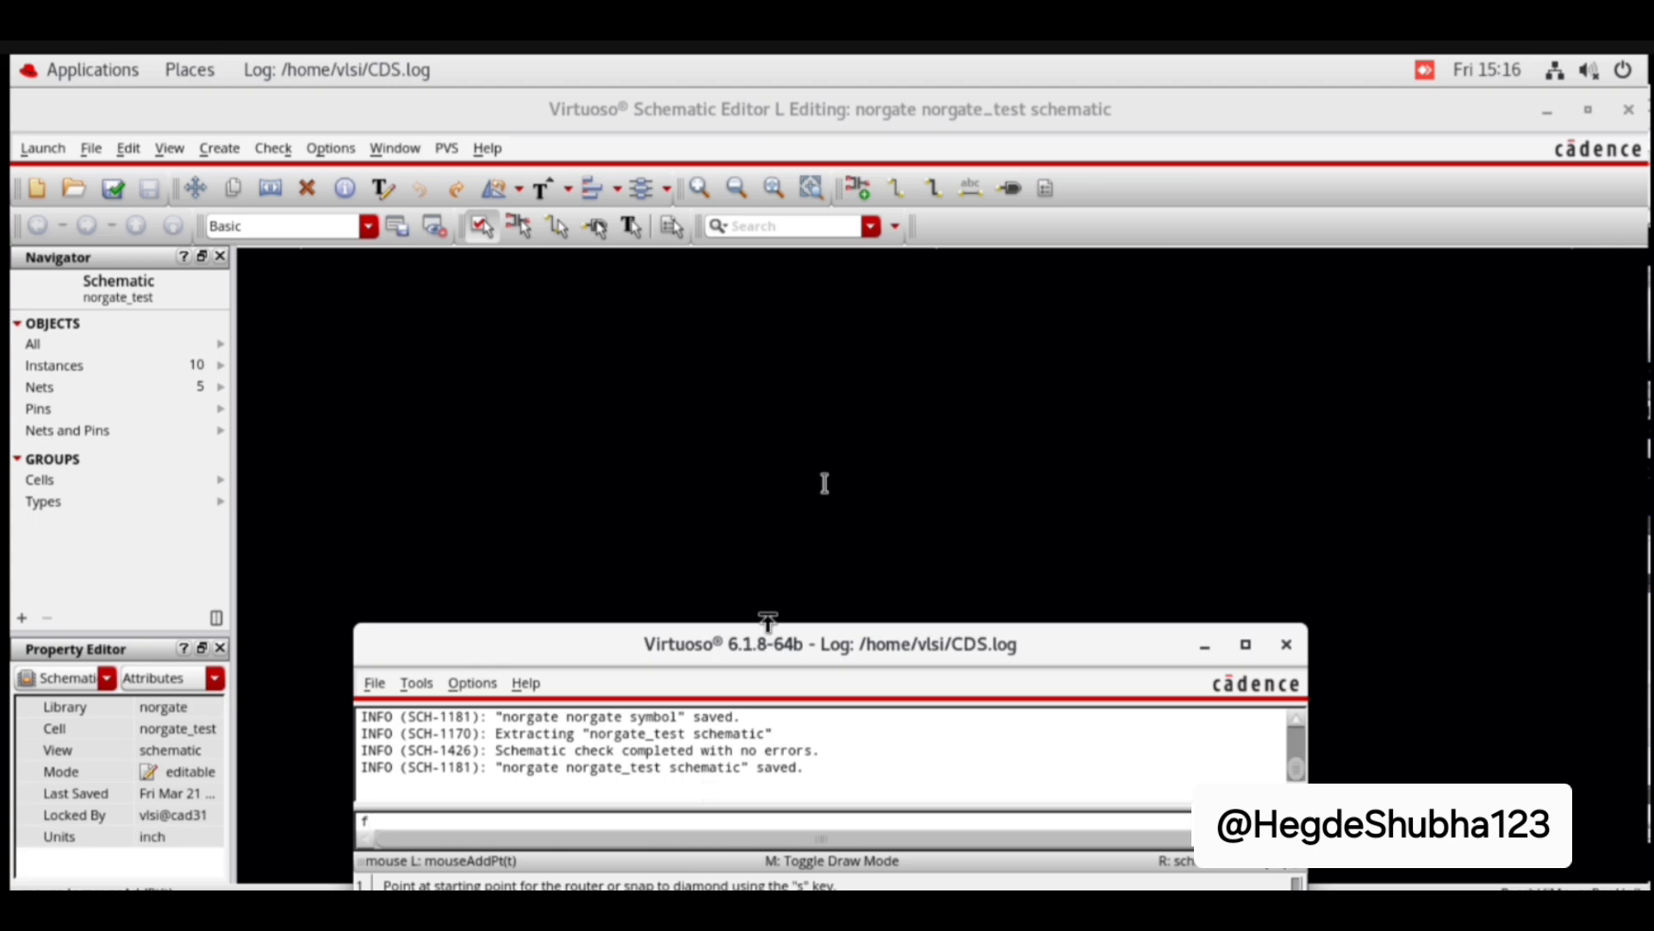
pyautogui.click(788, 586)
pyautogui.press('Escape')
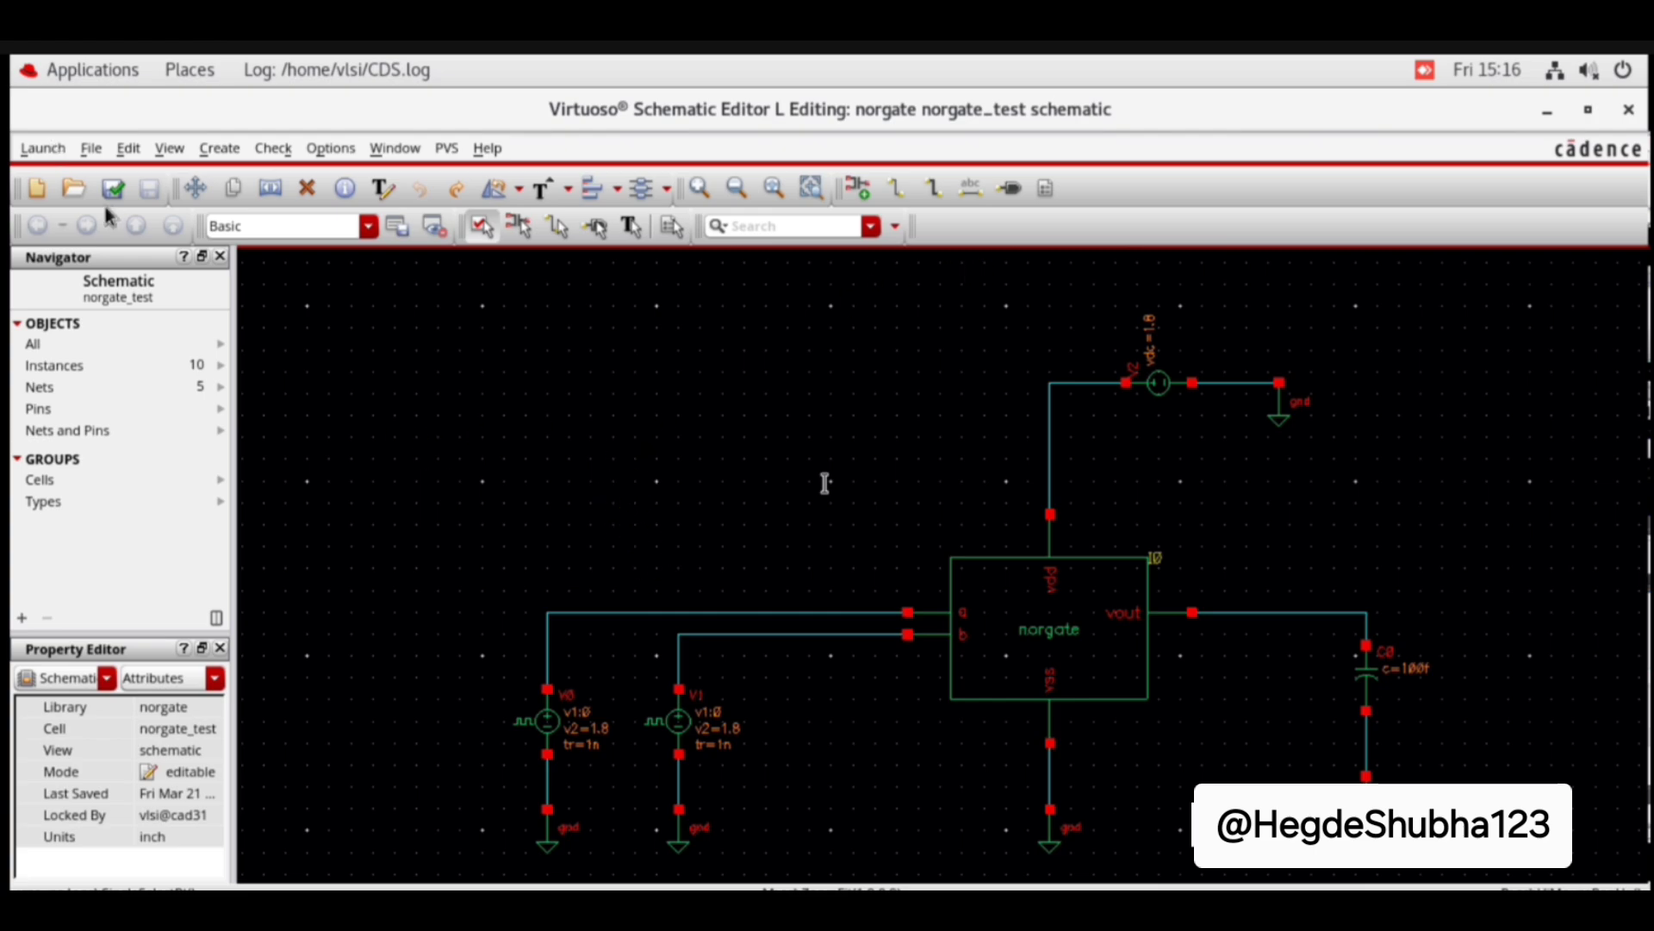
# Step: Launch ADE L for the norgate_test schematic and move its window clear of the screen edge
pyautogui.click(43, 152)
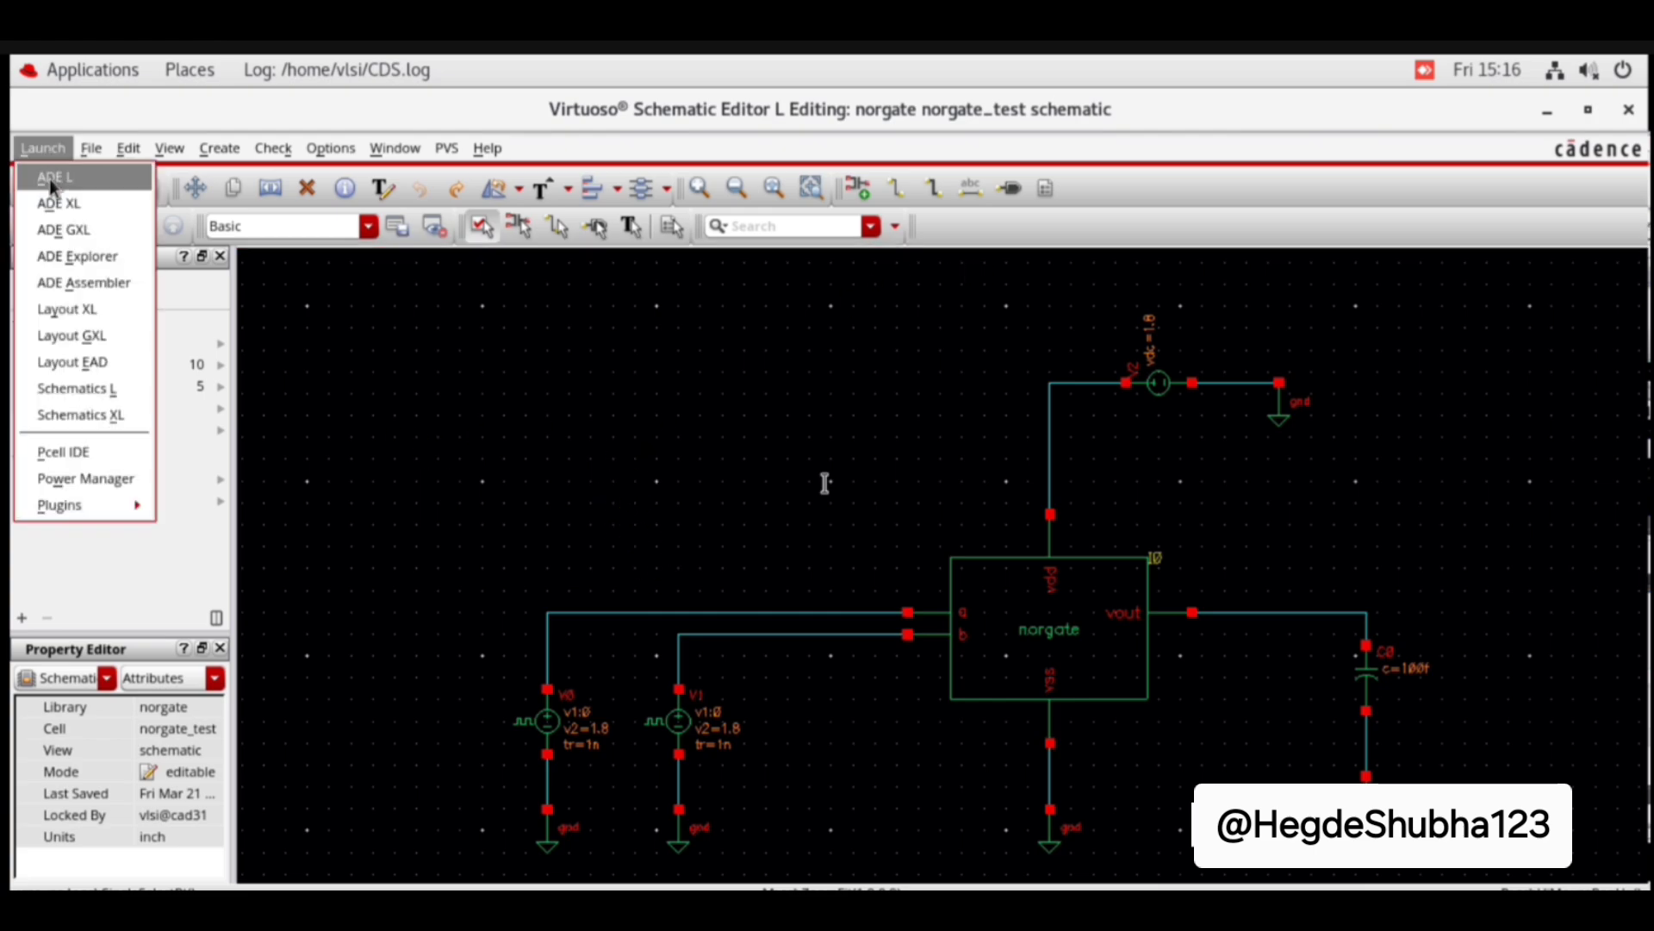
pyautogui.click(51, 178)
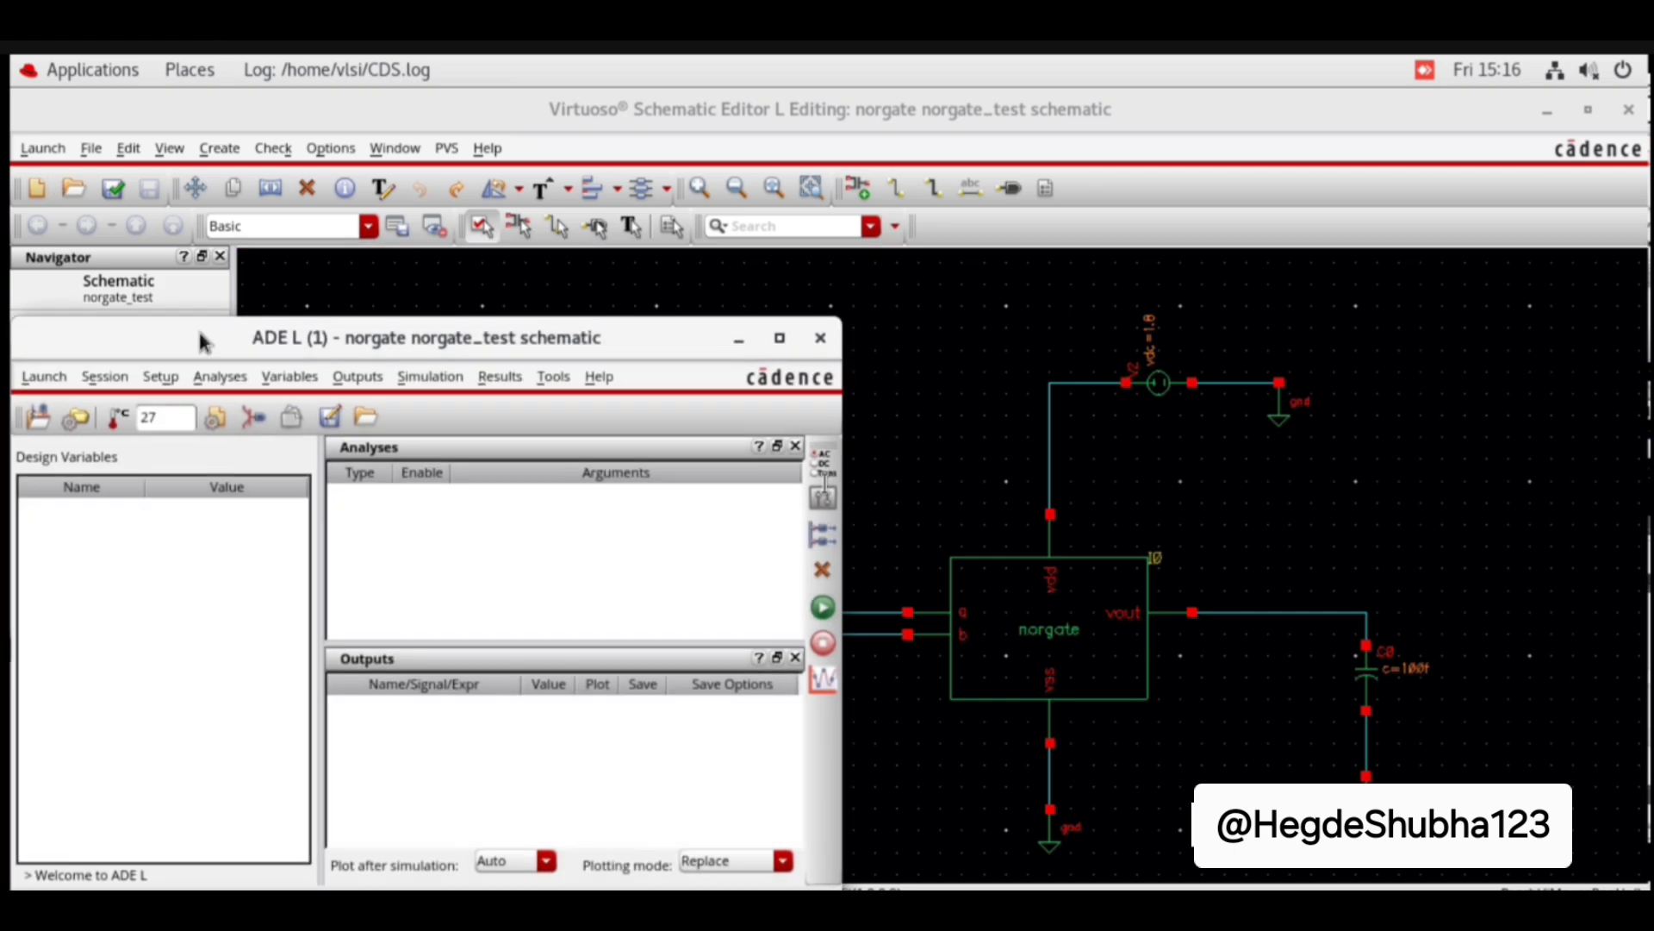
pyautogui.moveTo(200, 341); pyautogui.dragTo(497, 296)
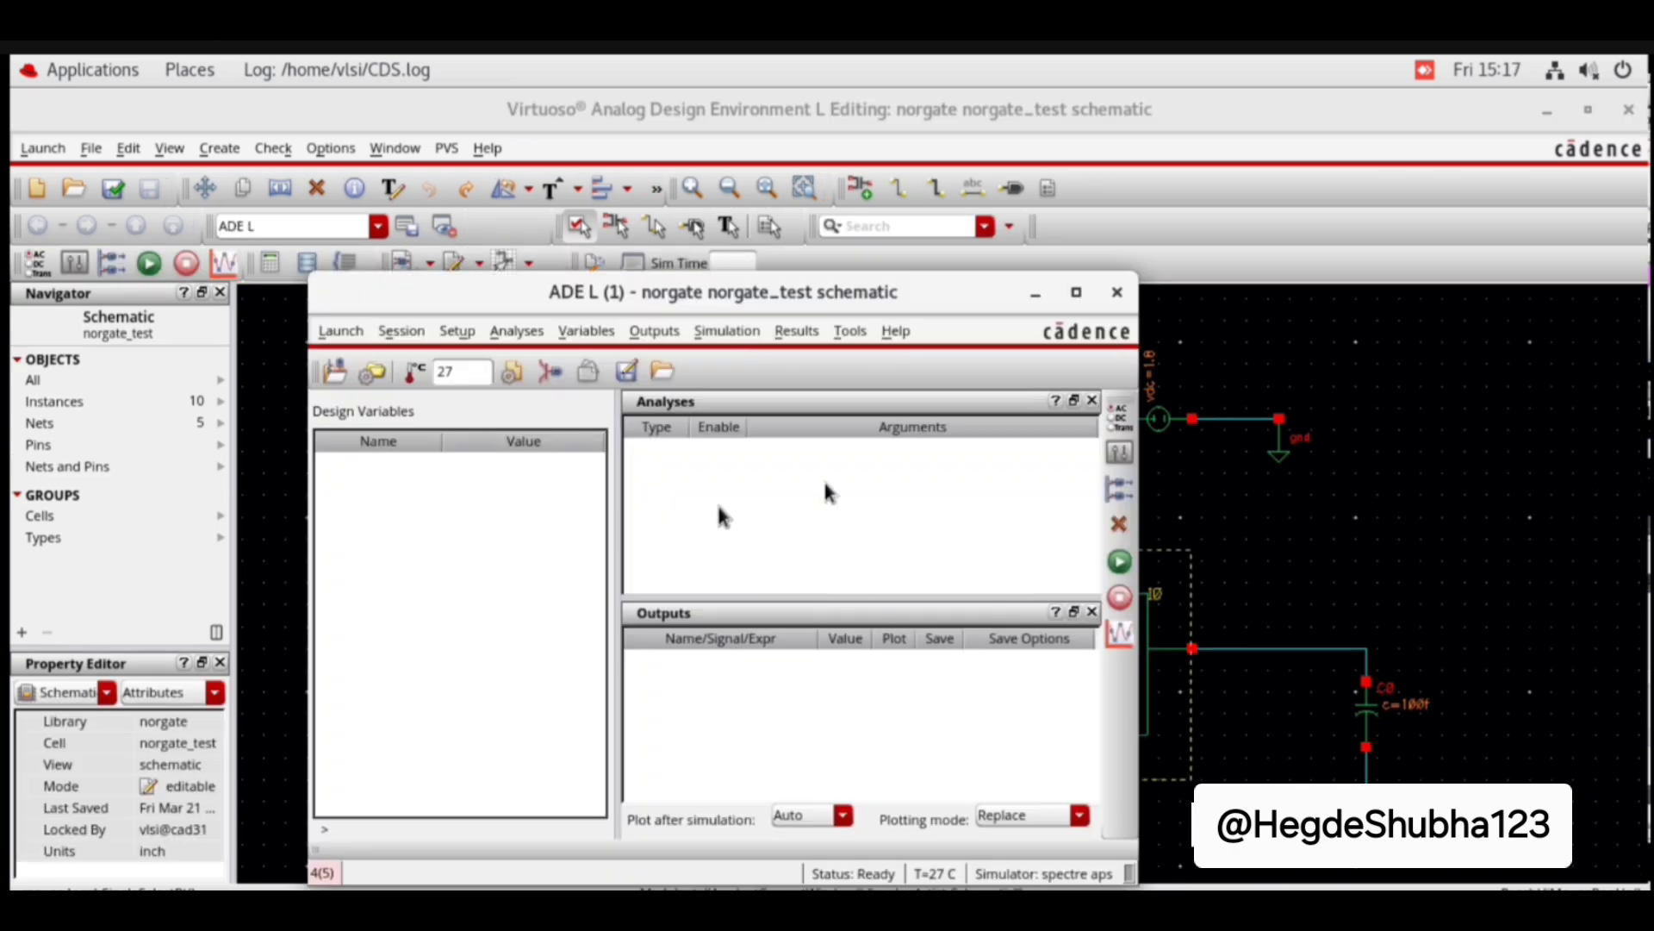
# Step: Disable the gpdk045, gpdk090 and cds_ff_mpt model files in the model library setup, leaving only the 180nm gpdk.scs file enabled
pyautogui.click(456, 331)
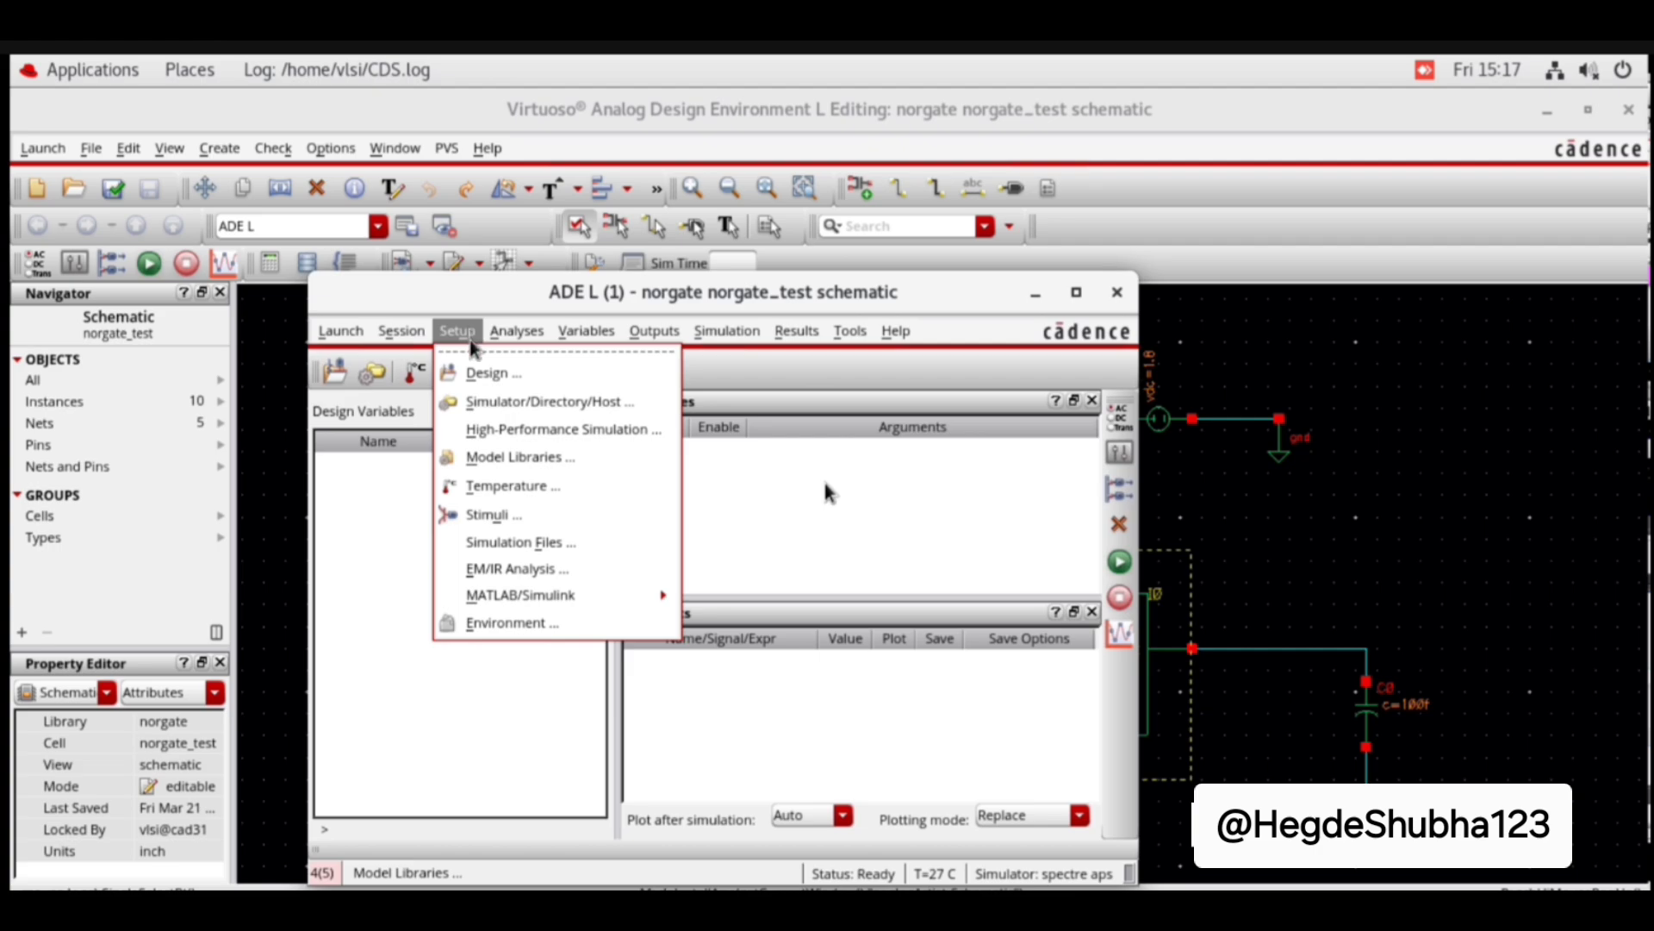
pyautogui.click(472, 457)
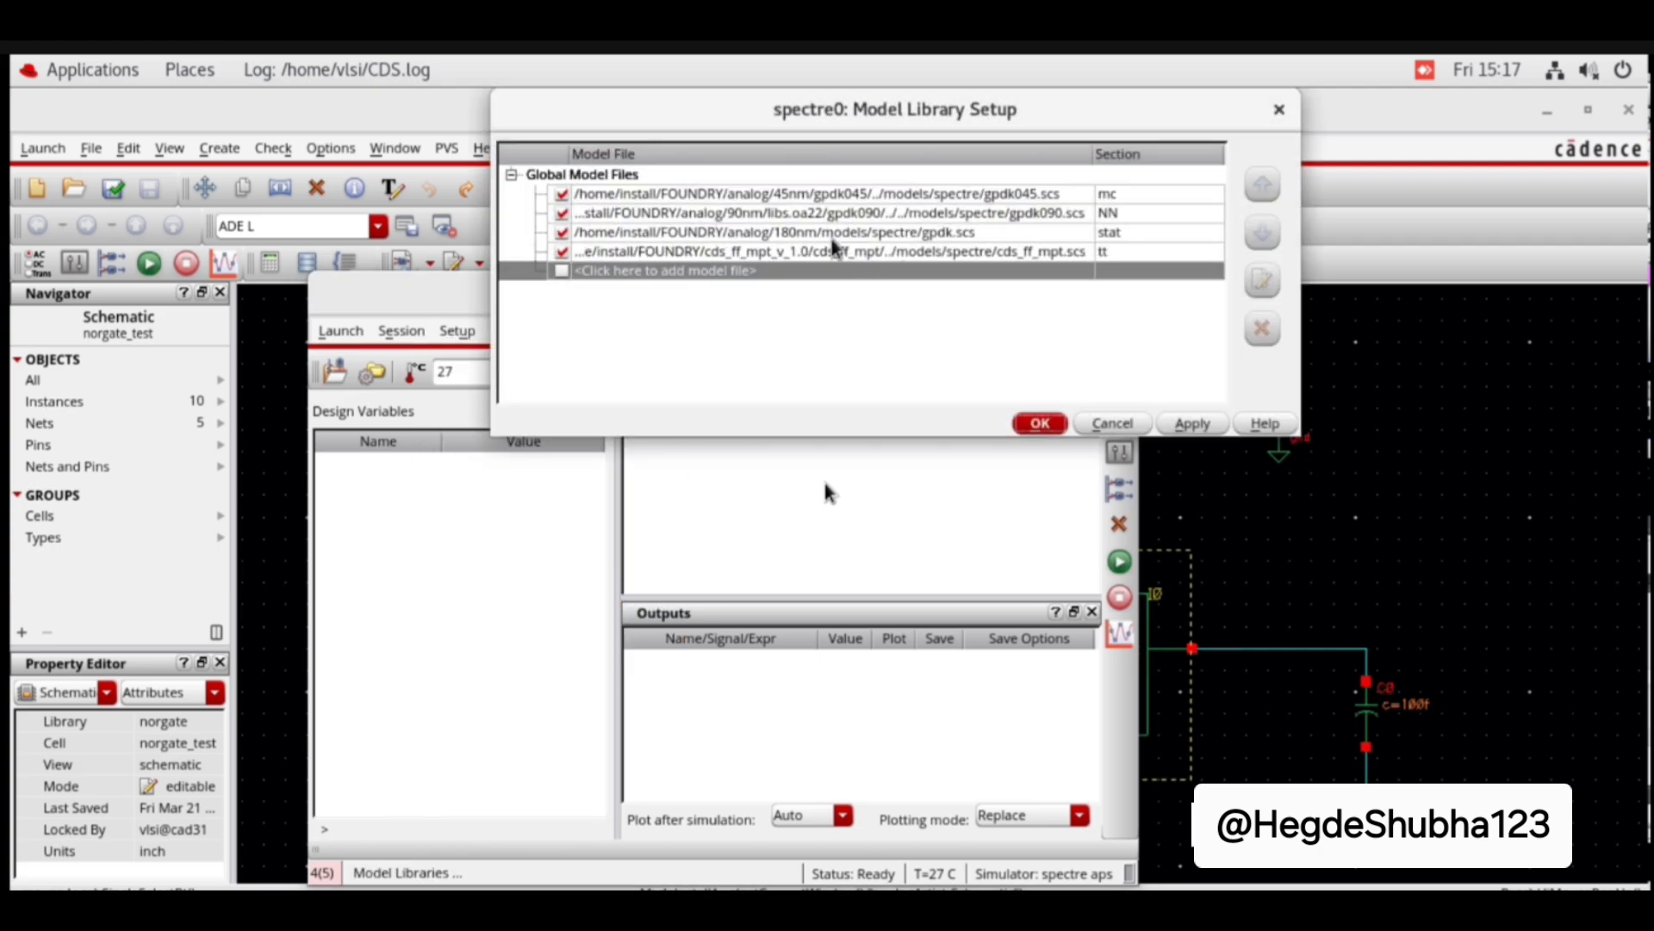
pyautogui.click(561, 251)
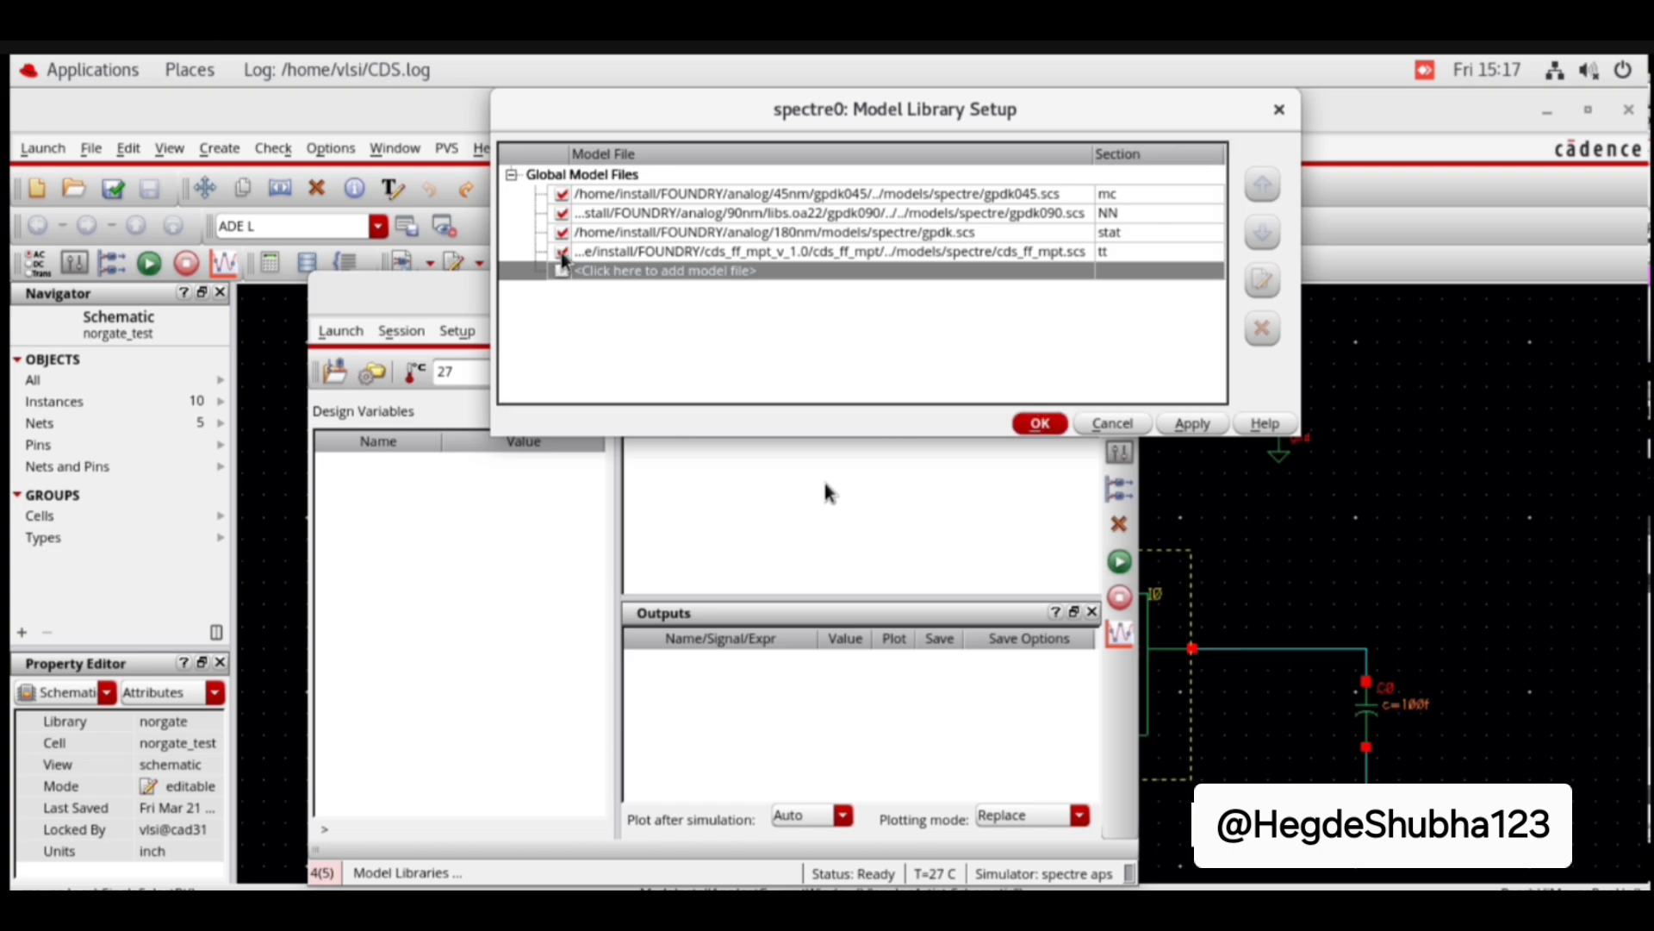
pyautogui.click(561, 213)
pyautogui.click(560, 193)
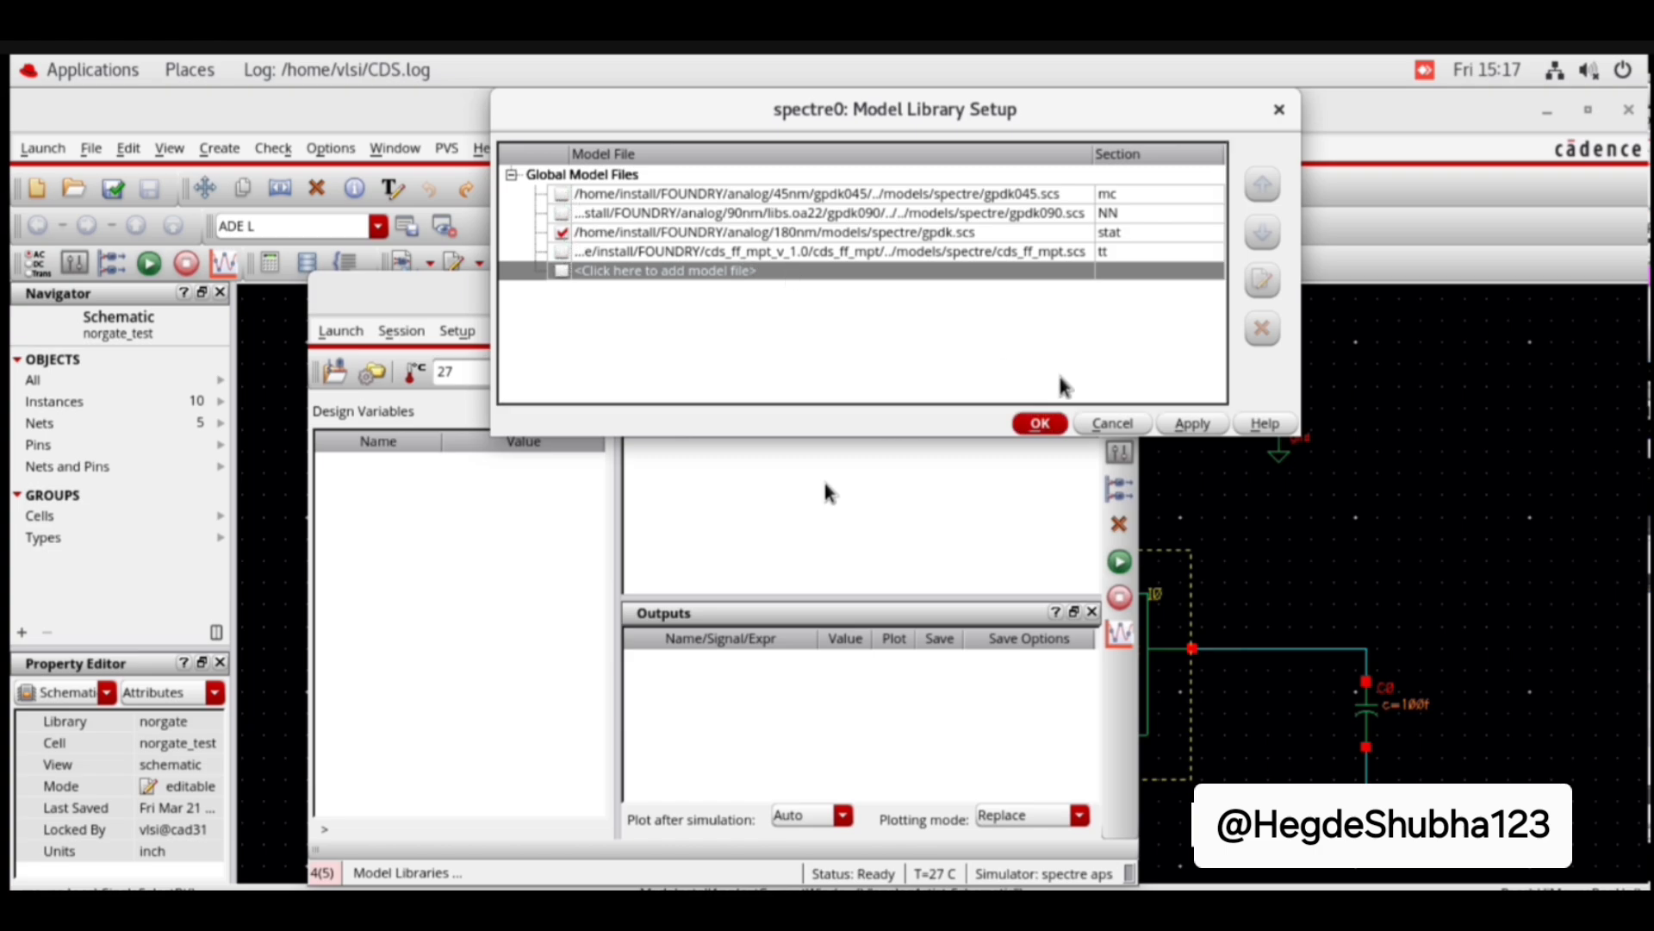
pyautogui.click(1040, 423)
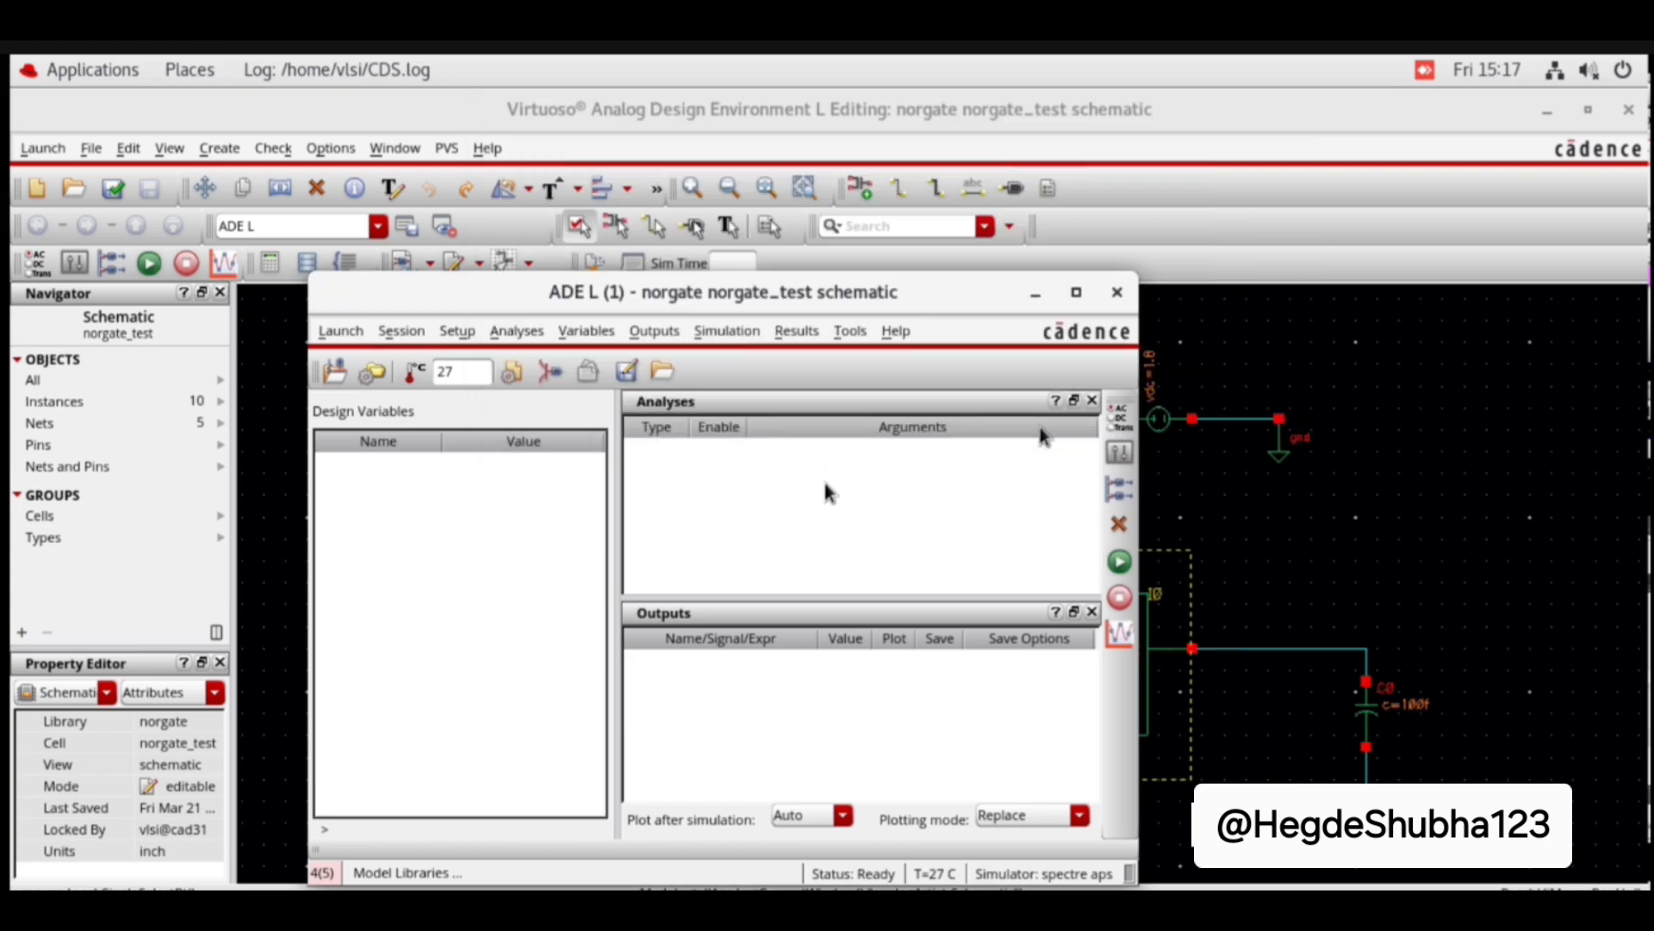
# Step: Add a transient analysis with a stop time of 200n and moderate accuracy defaults
pyautogui.click(517, 333)
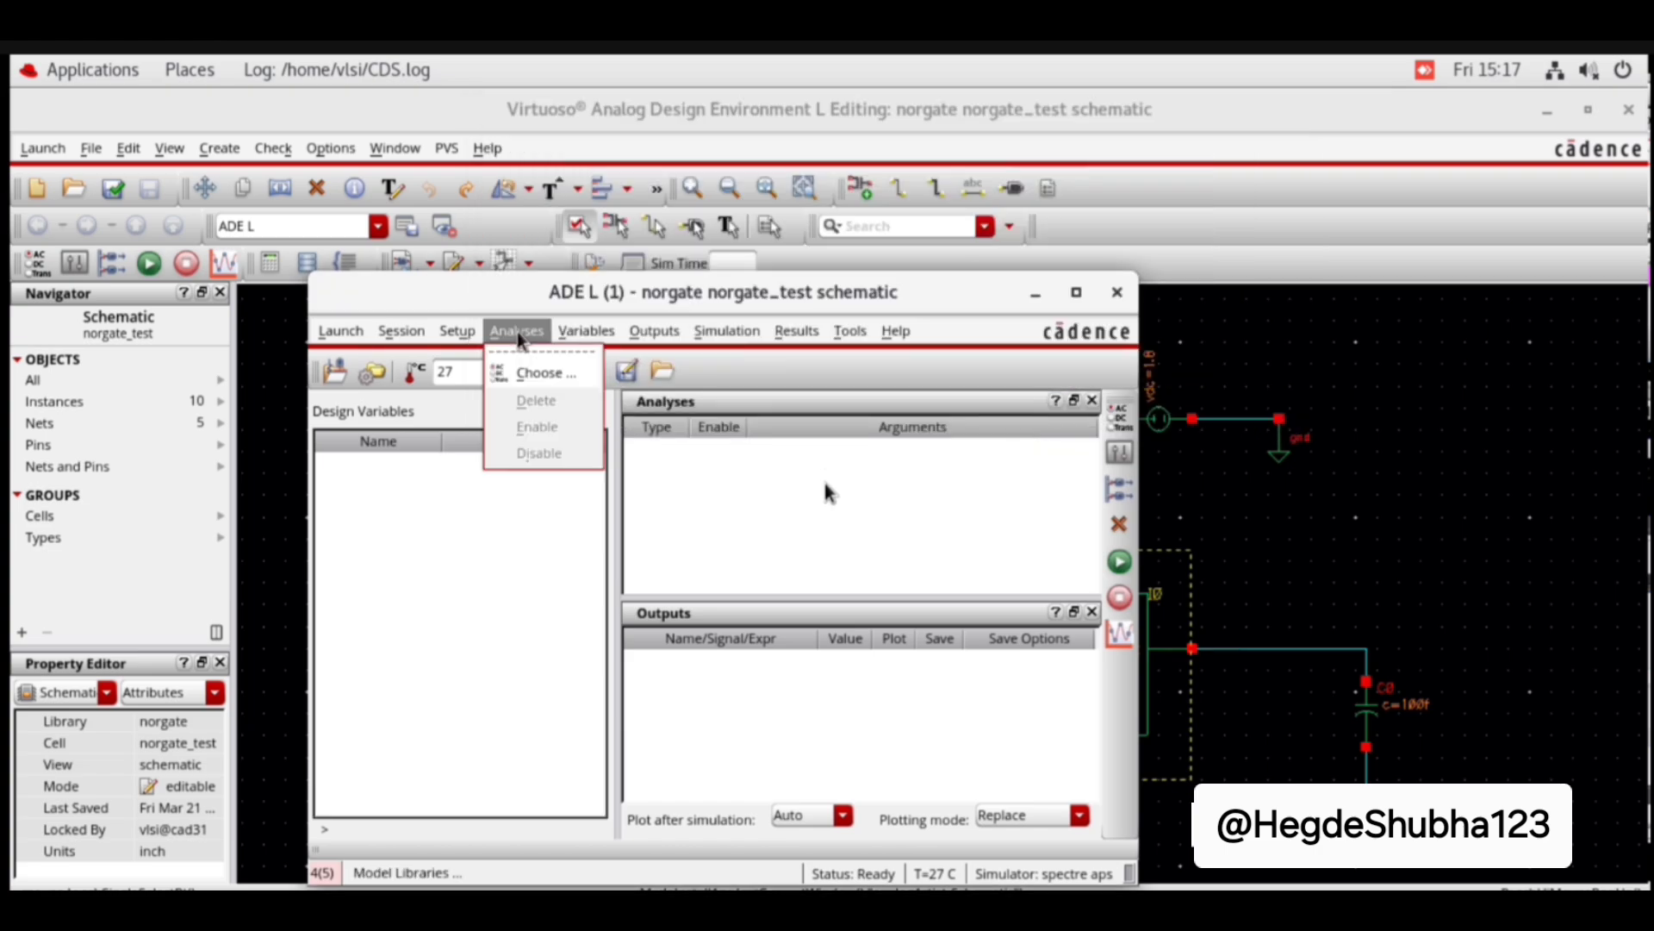
pyautogui.click(541, 373)
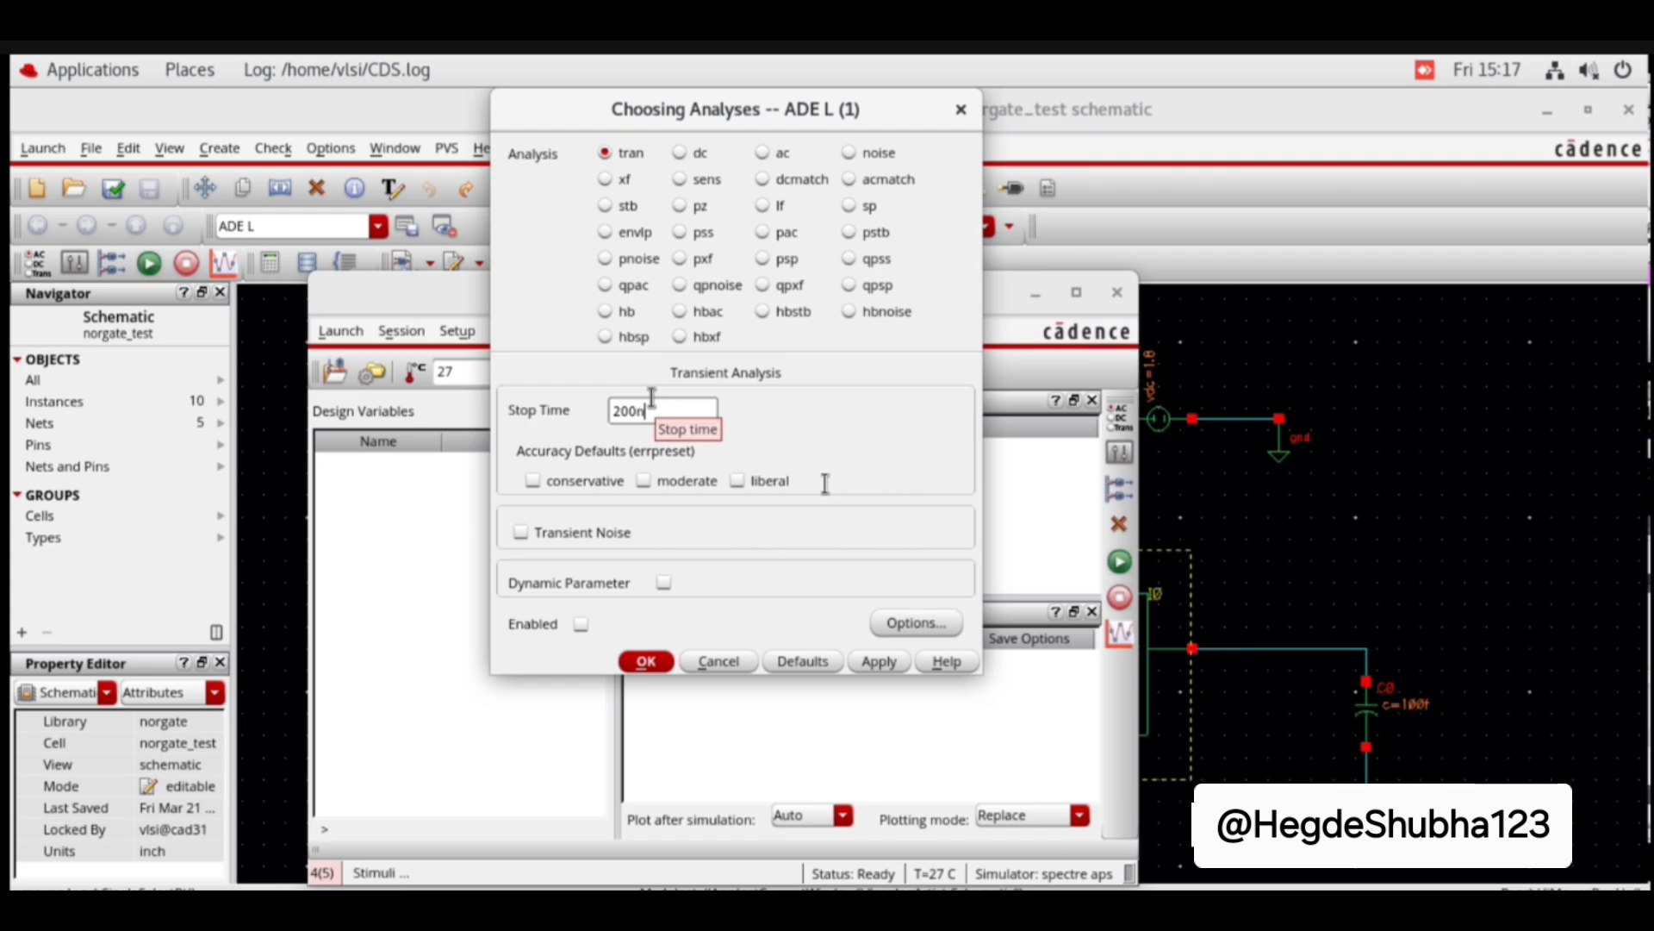
pyautogui.click(643, 481)
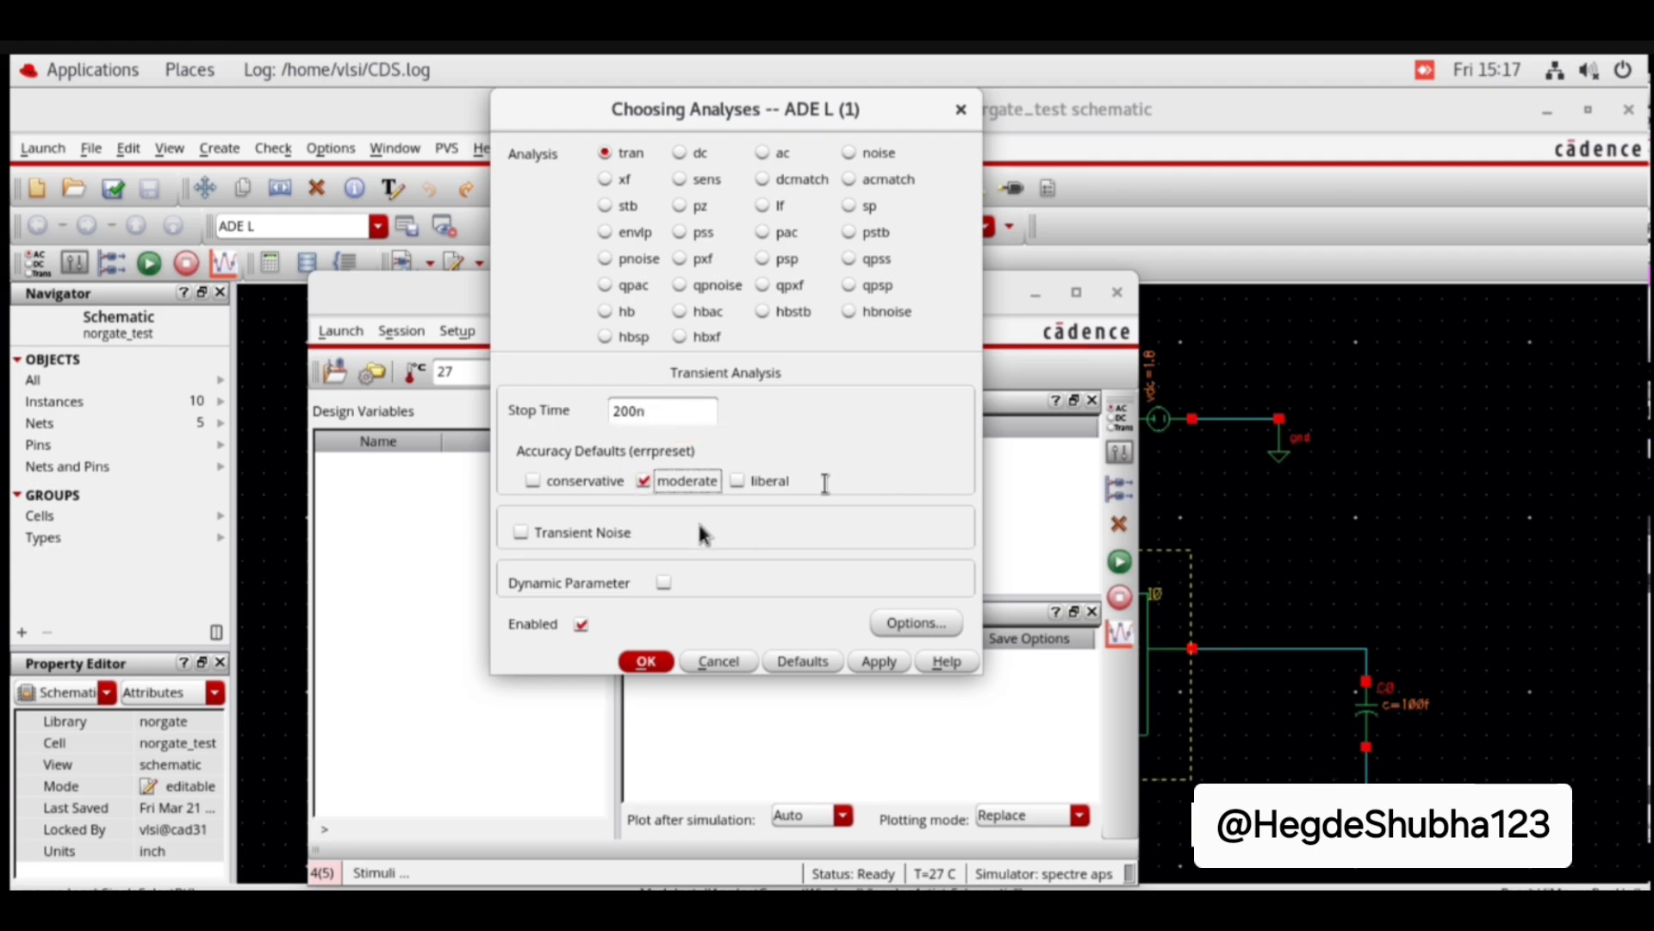
pyautogui.moveTo(875, 113); pyautogui.dragTo(571, 298)
# Step: Set up a DC analysis that saves the DC operating point and sweeps a component parameter
pyautogui.click(416, 323)
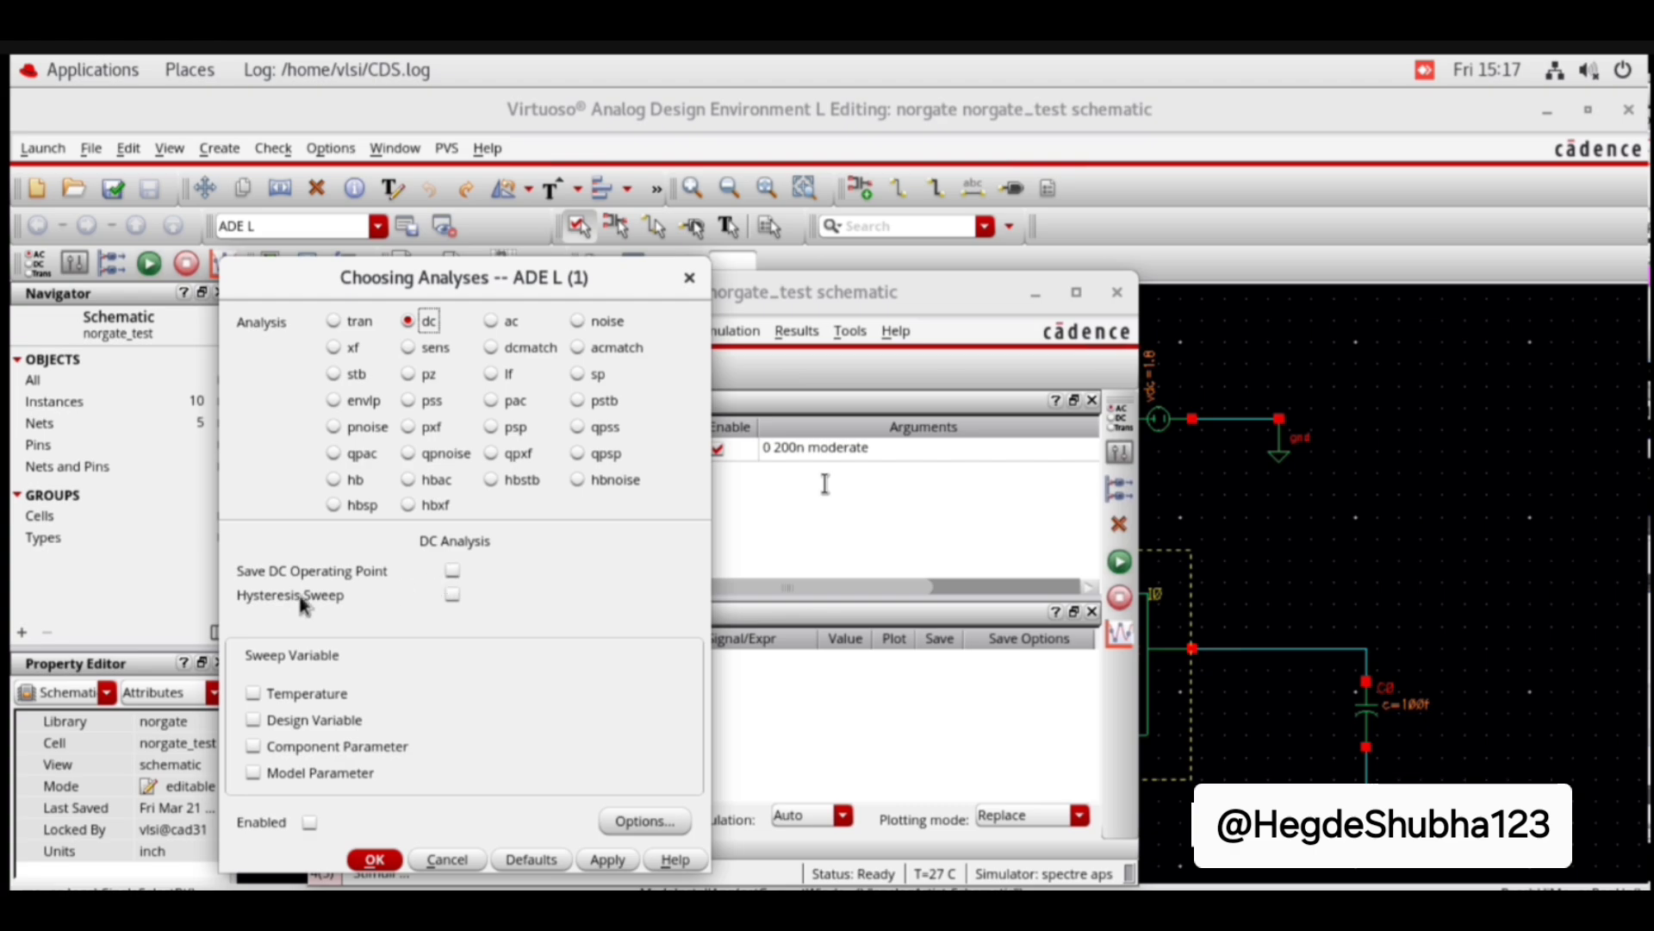
pyautogui.click(453, 571)
pyautogui.click(253, 746)
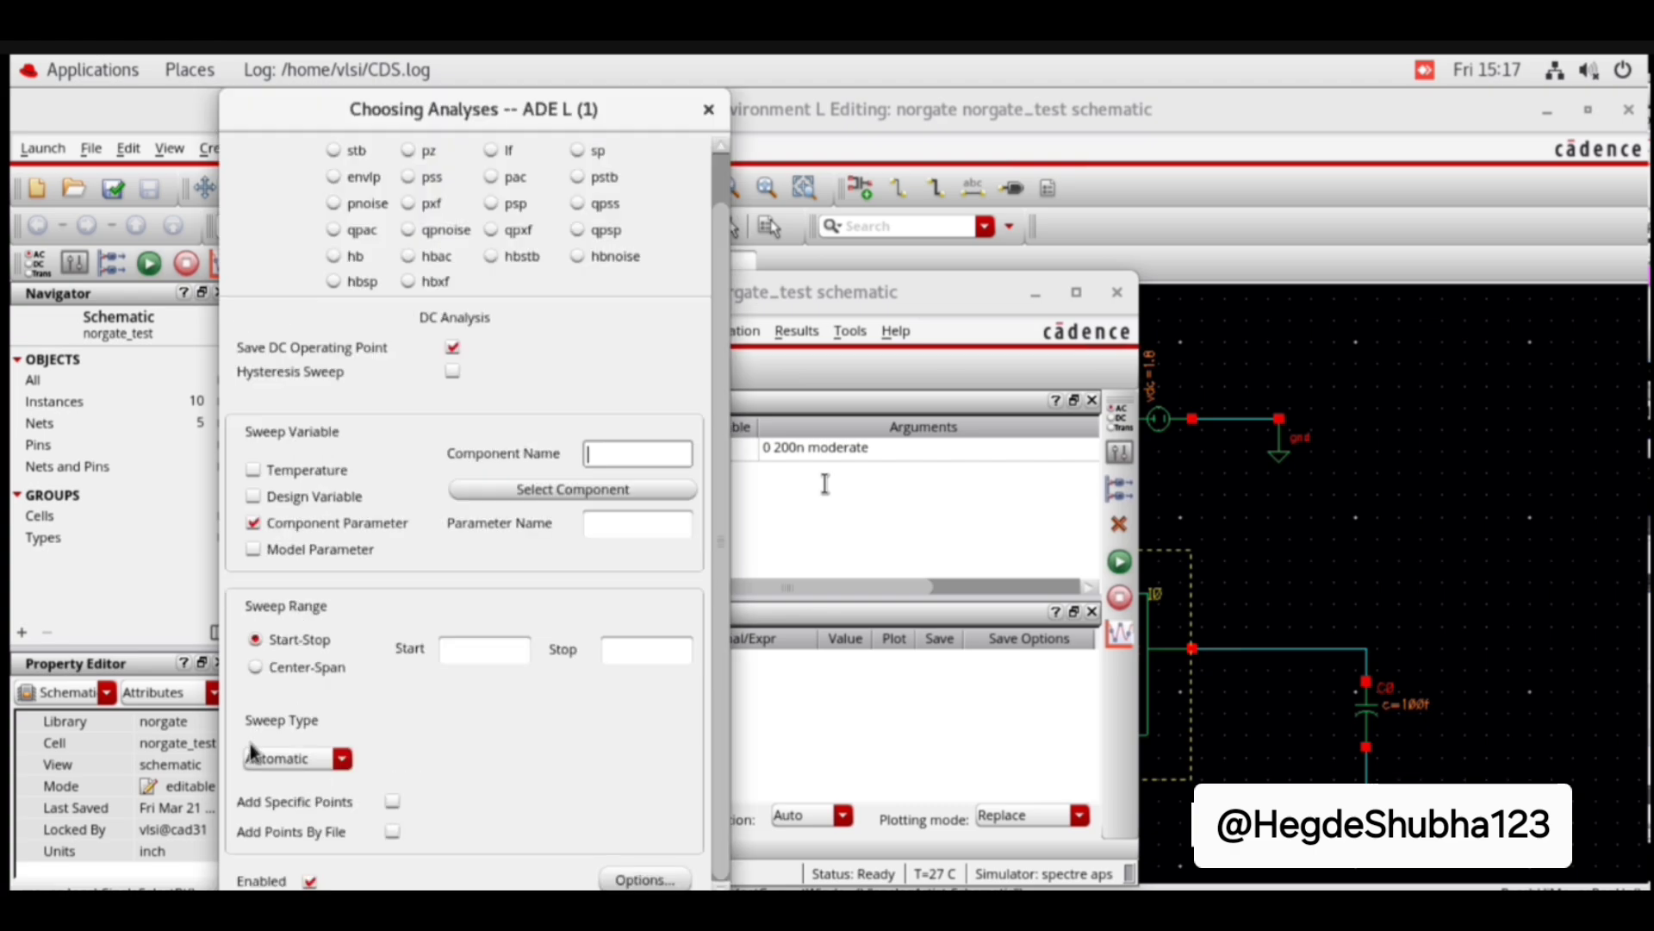
# Step: Choose the dc parameter of the vpulse source V0 as the sweep variable, with a start-stop range from 0 to 1.8
pyautogui.click(553, 493)
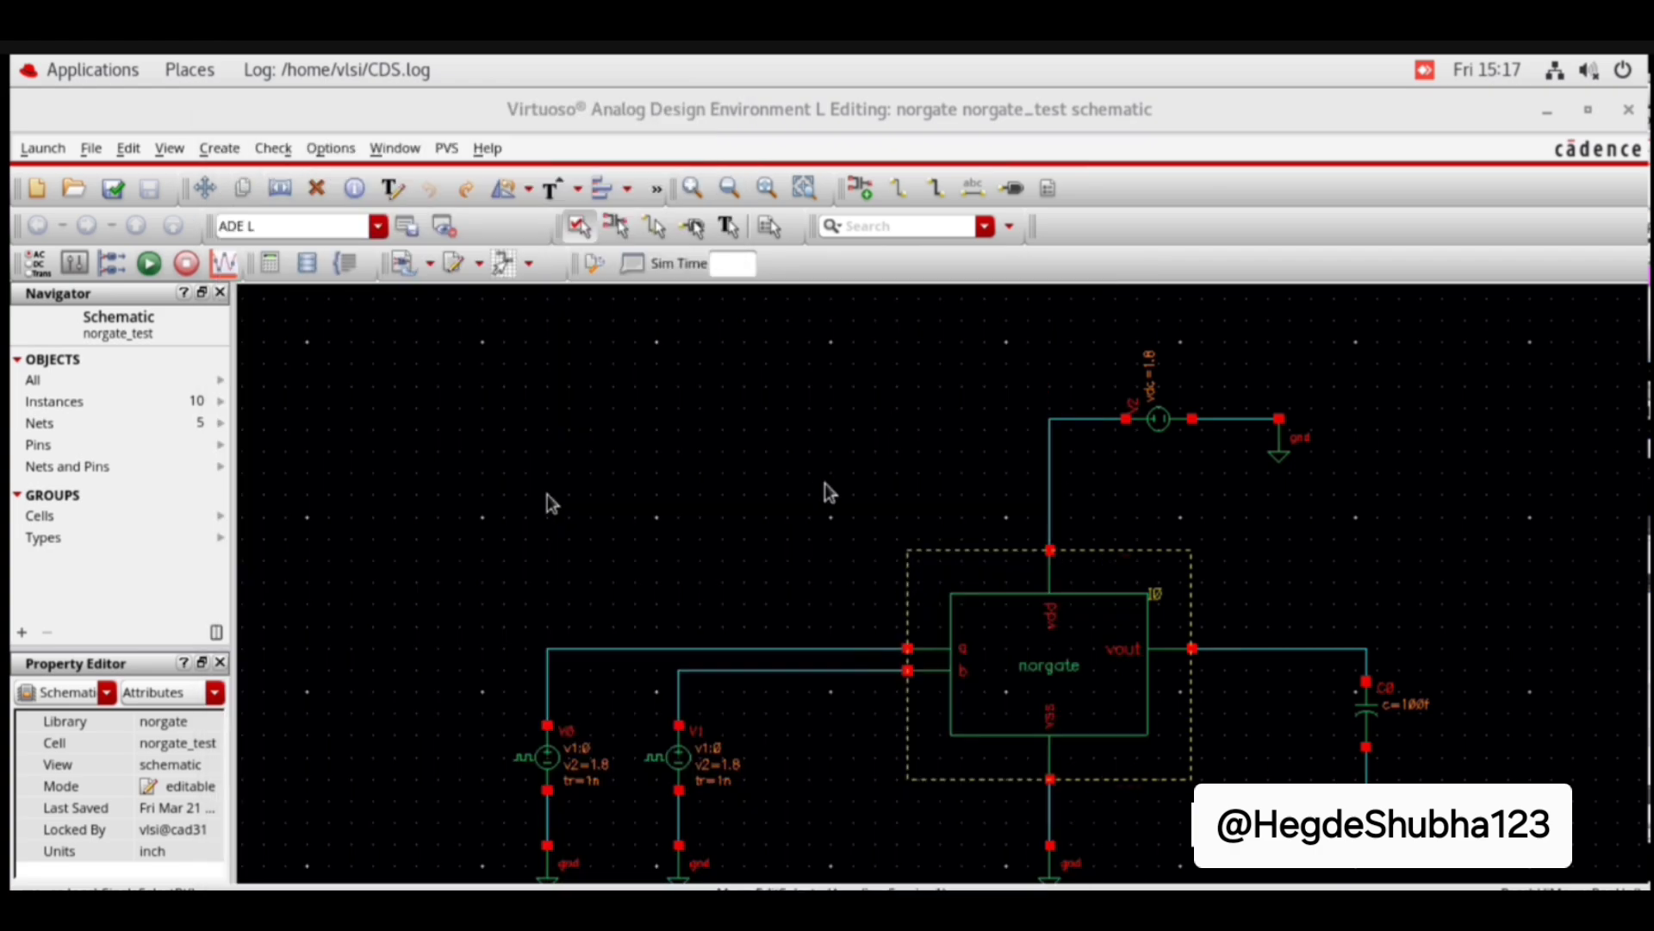
pyautogui.click(548, 760)
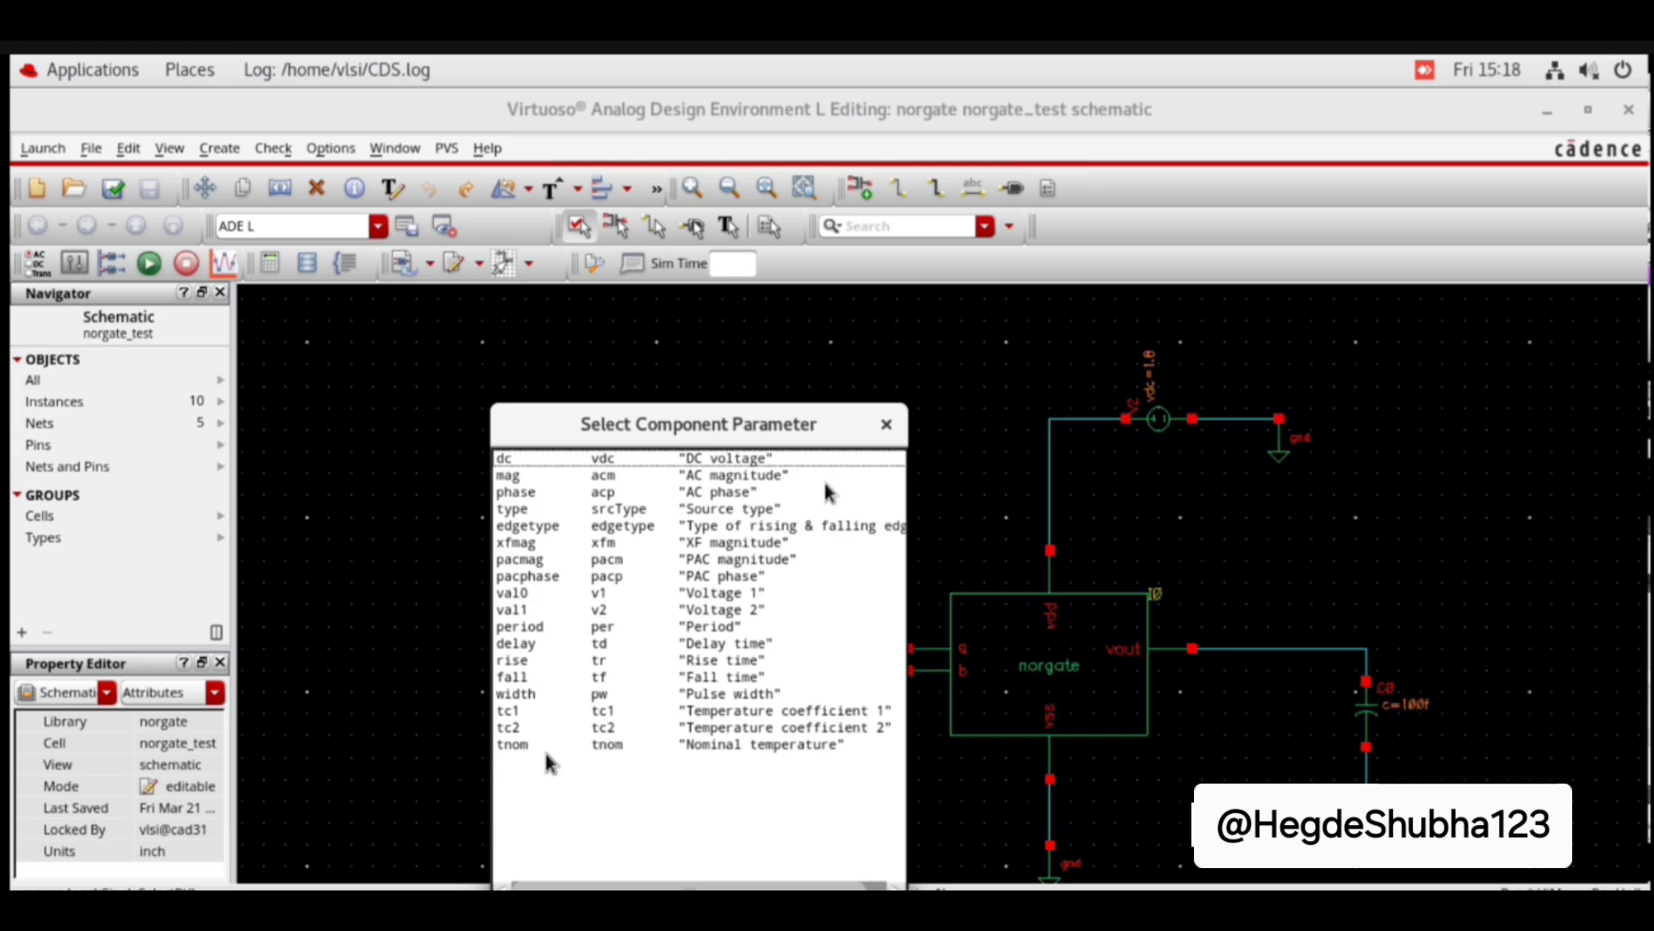
pyautogui.click(607, 459)
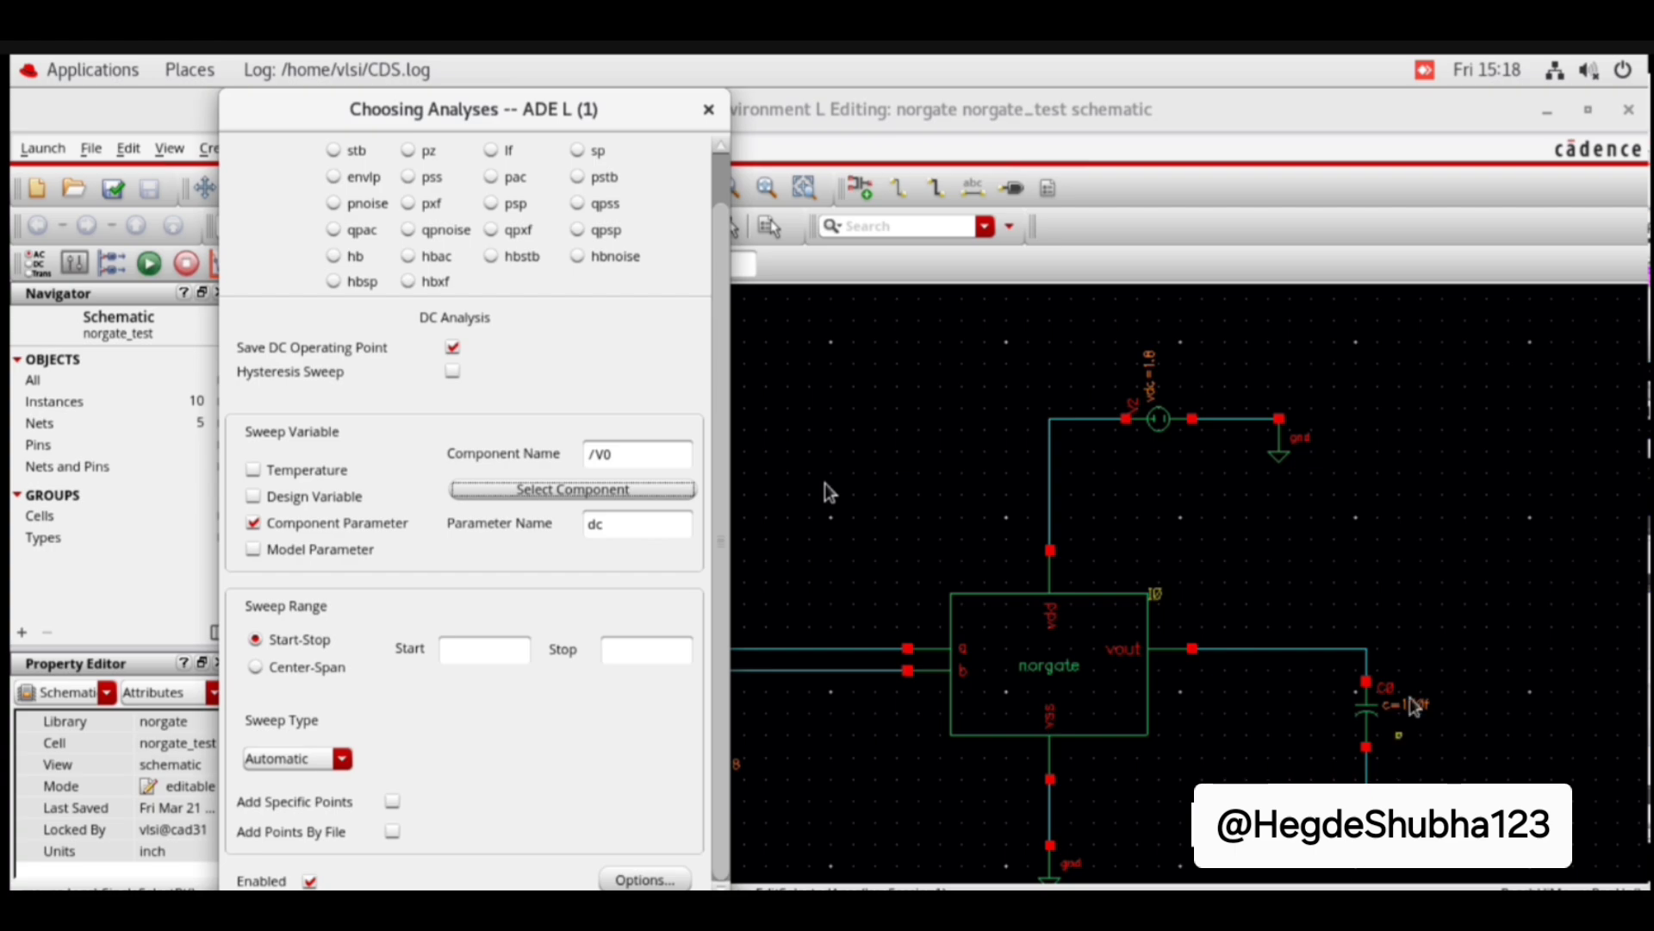
pyautogui.click(476, 653)
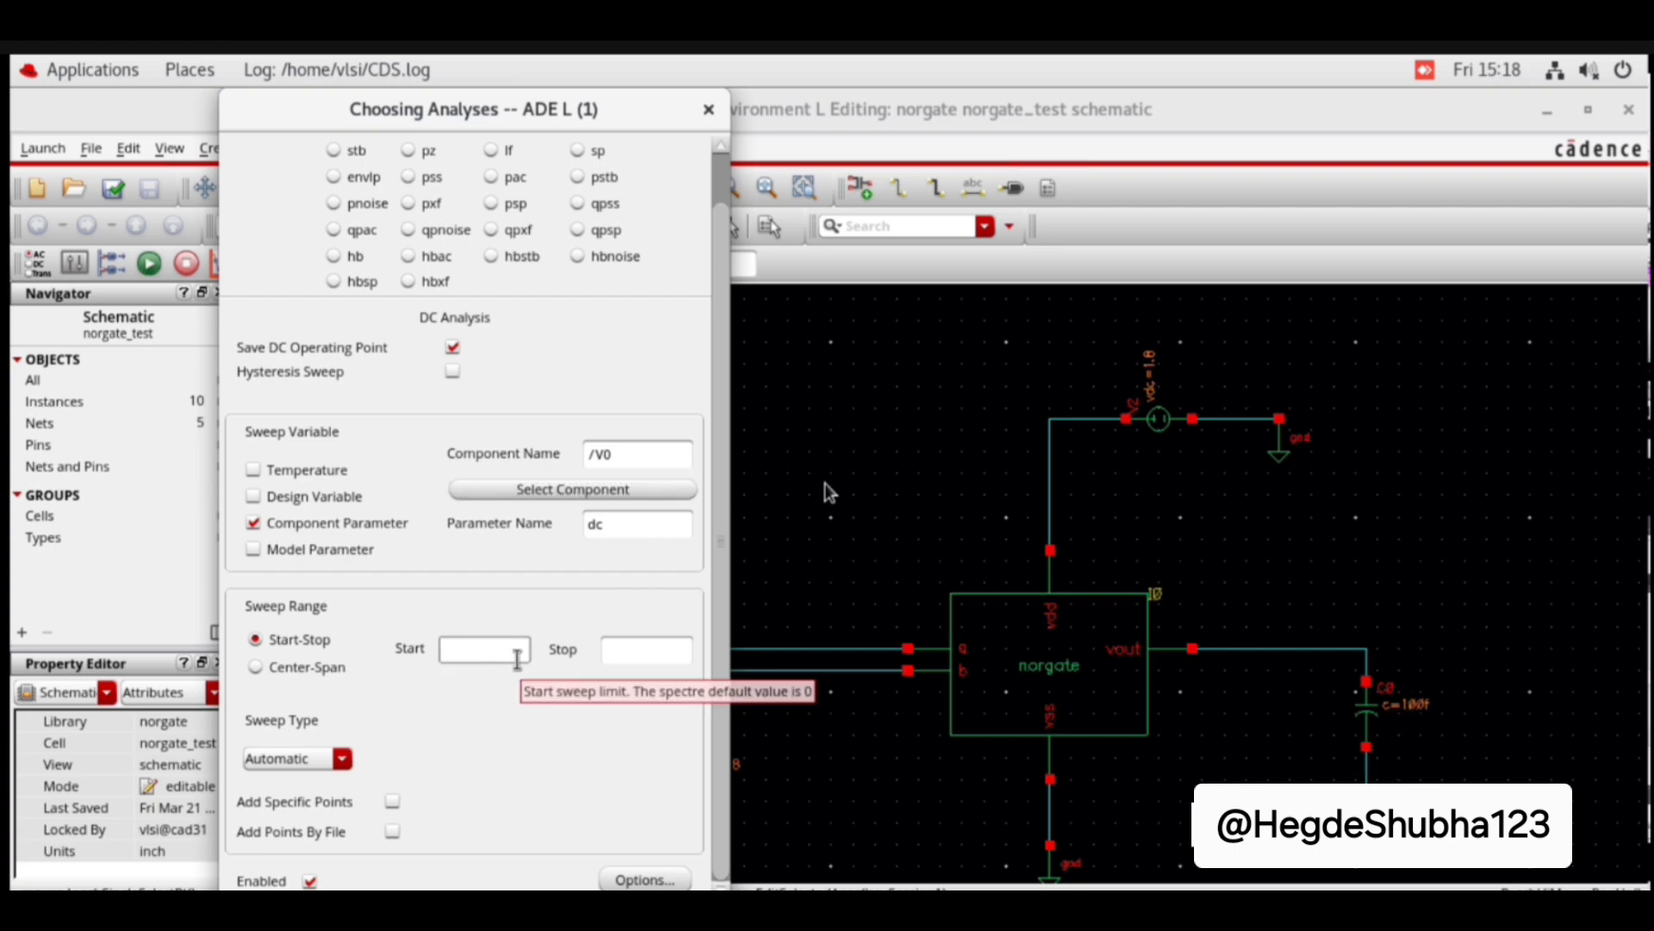
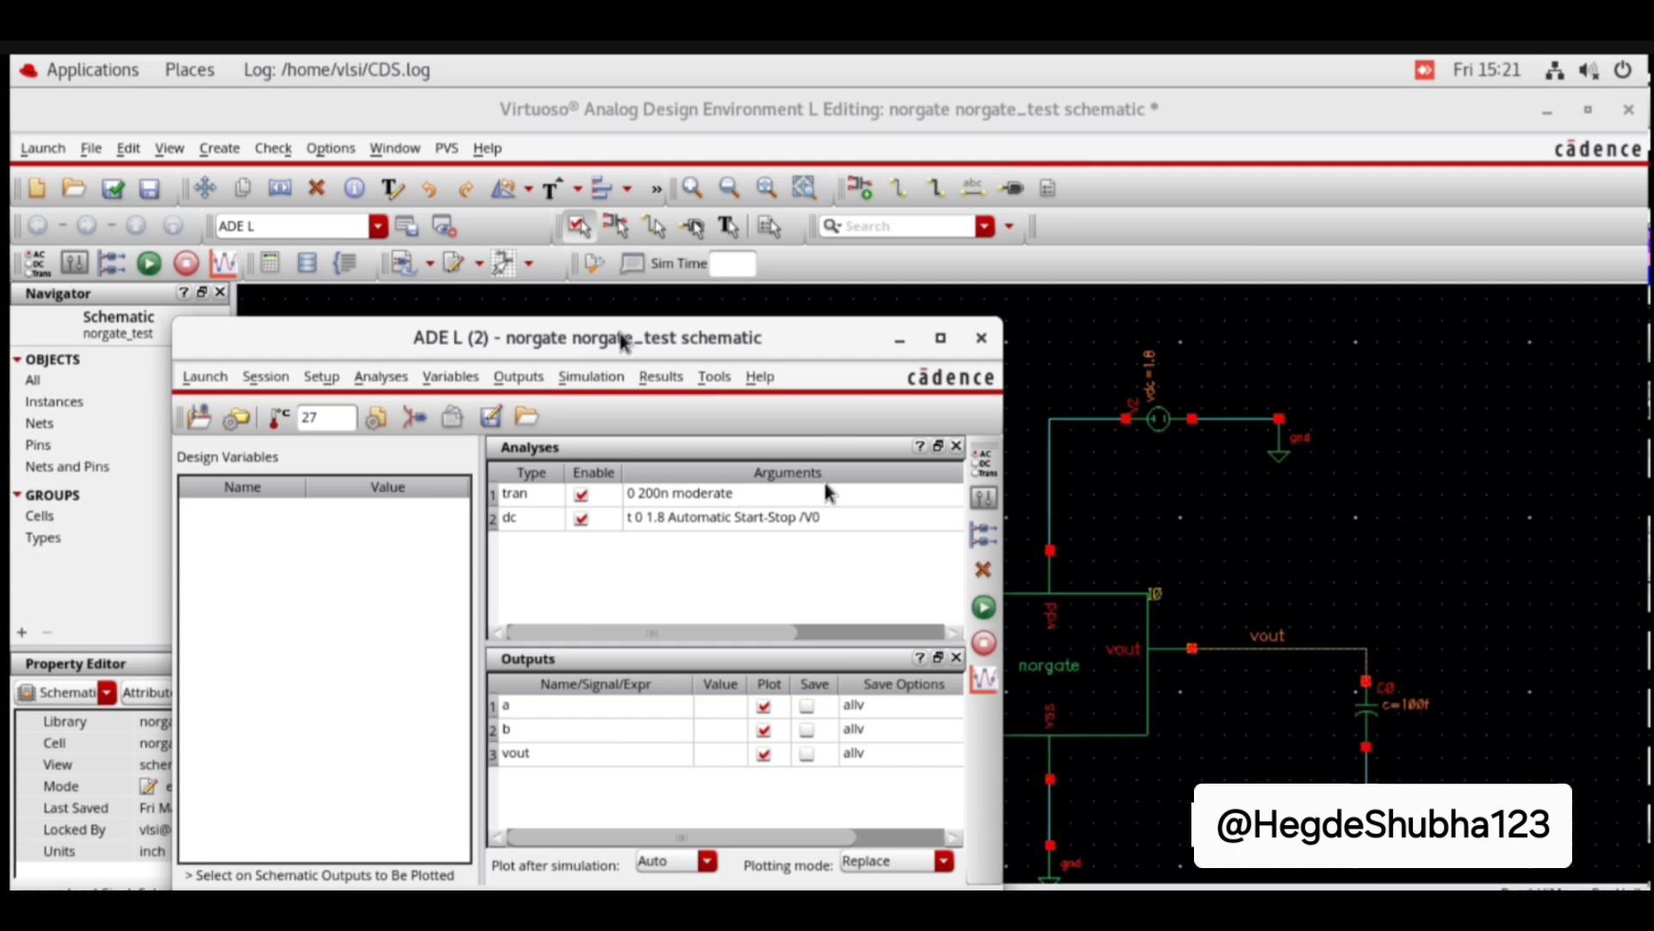
# Step: Netlist and run the simulation, and split the transient response into separate strips for vout, b and a
pyautogui.click(592, 379)
pyautogui.click(620, 419)
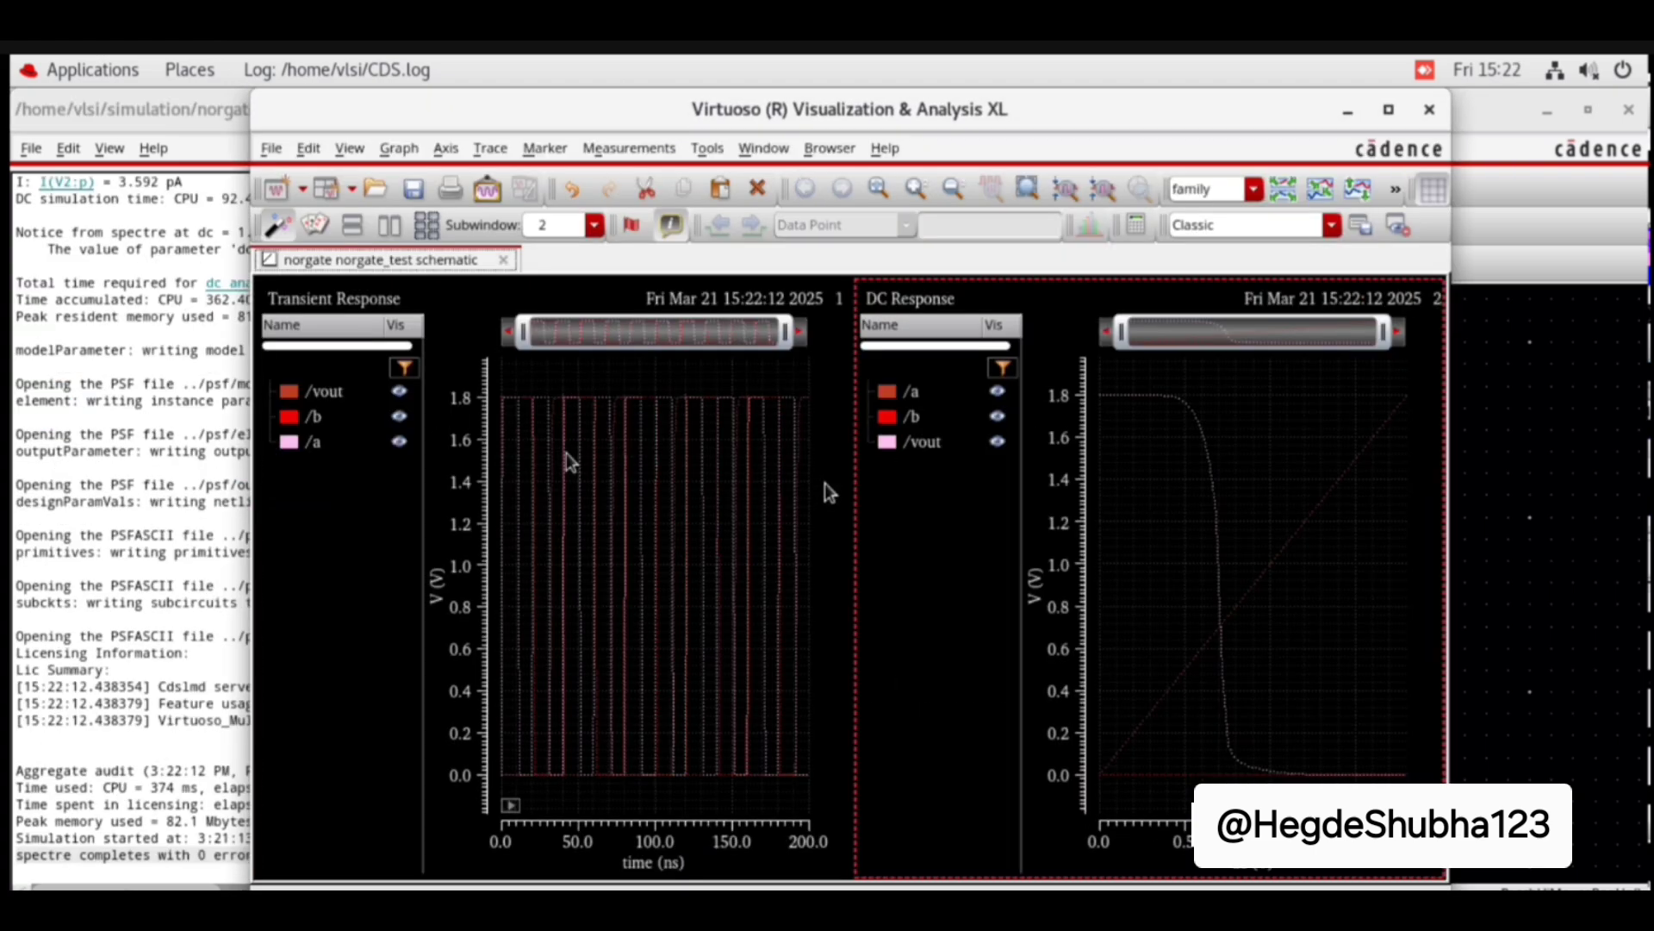
pyautogui.click(336, 614)
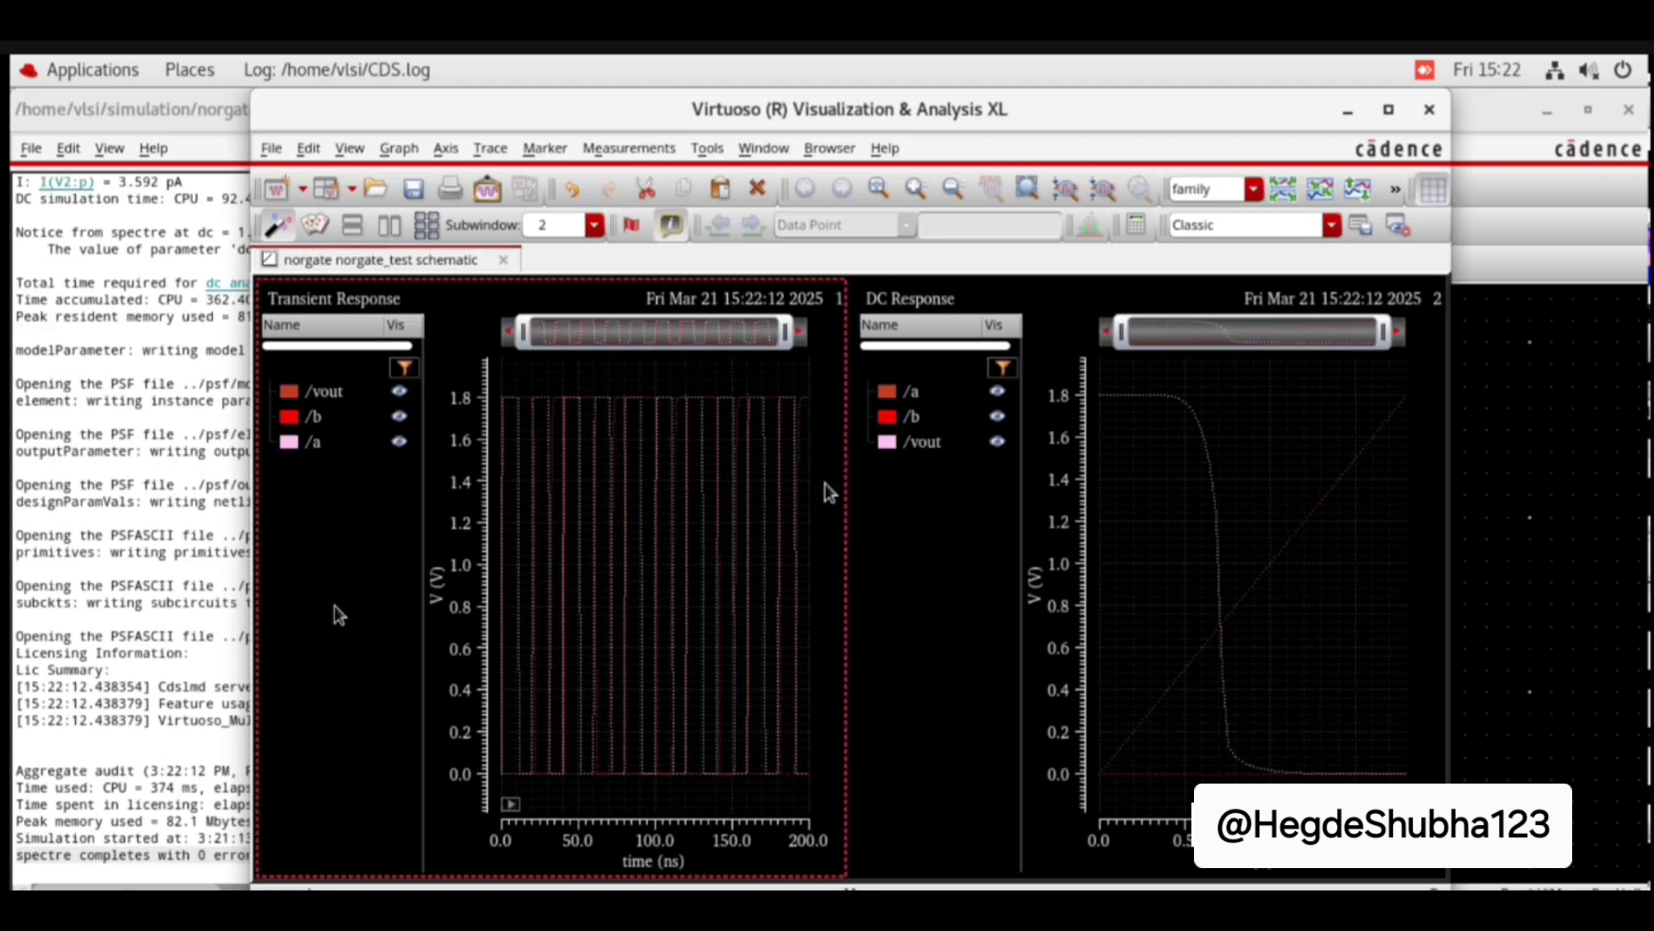
pyautogui.click(1284, 187)
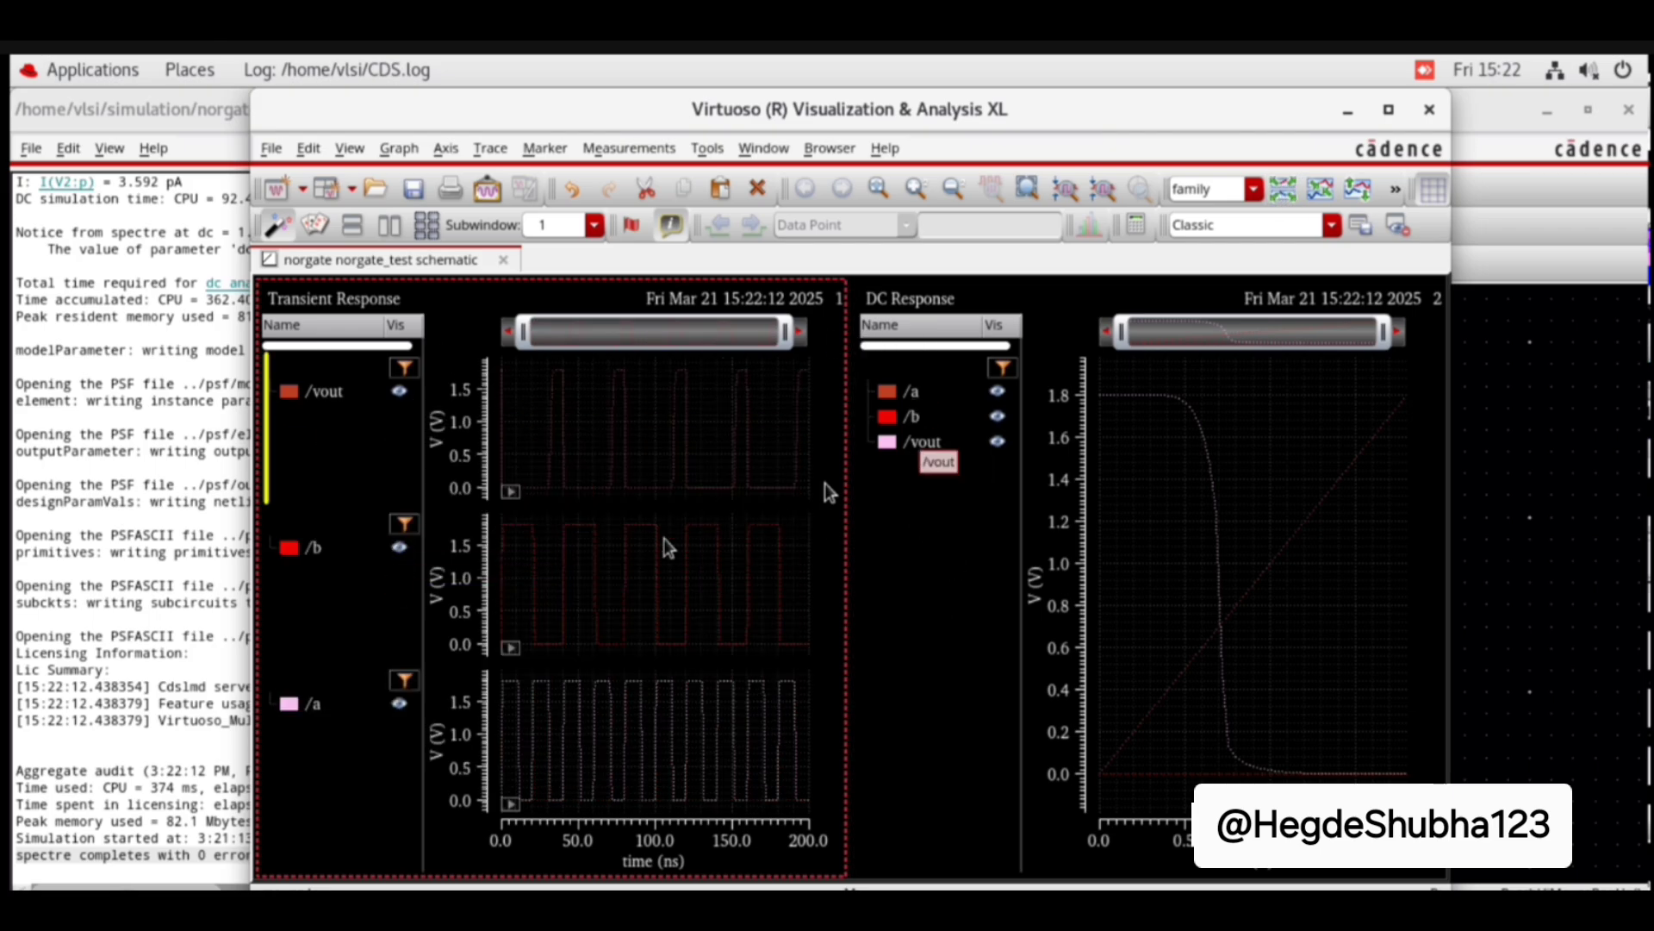
# Step: Copy the transient response graph to a new window and narrow its time range to about the first 75 ns
pyautogui.rightClick(562, 452)
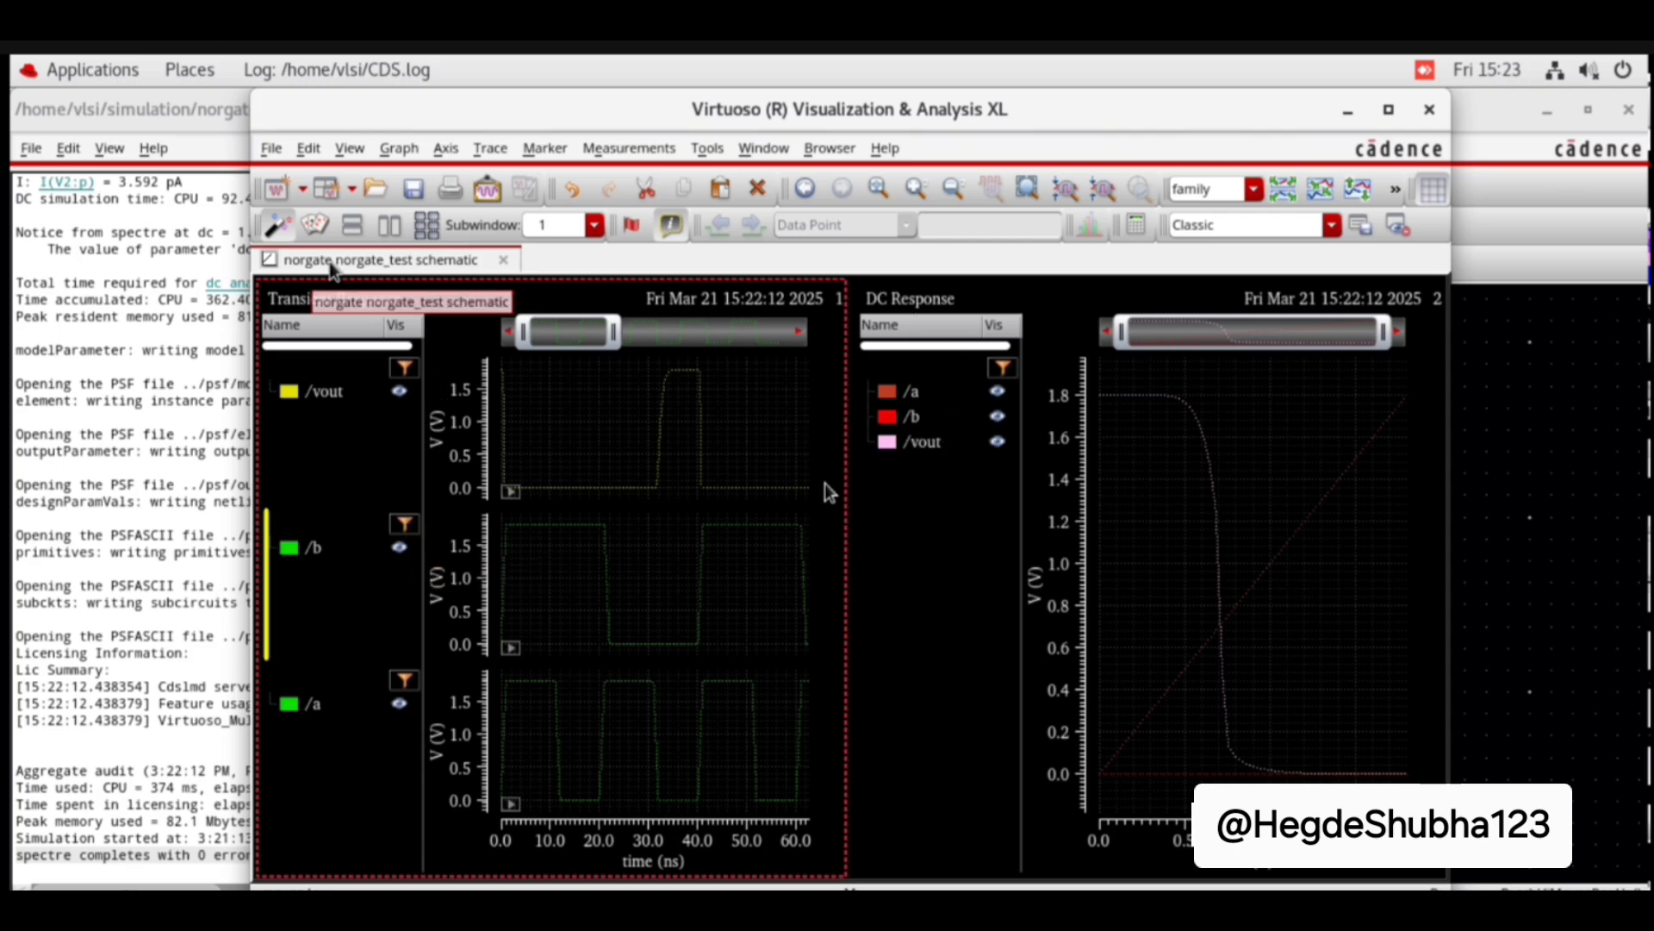
pyautogui.rightClick(346, 479)
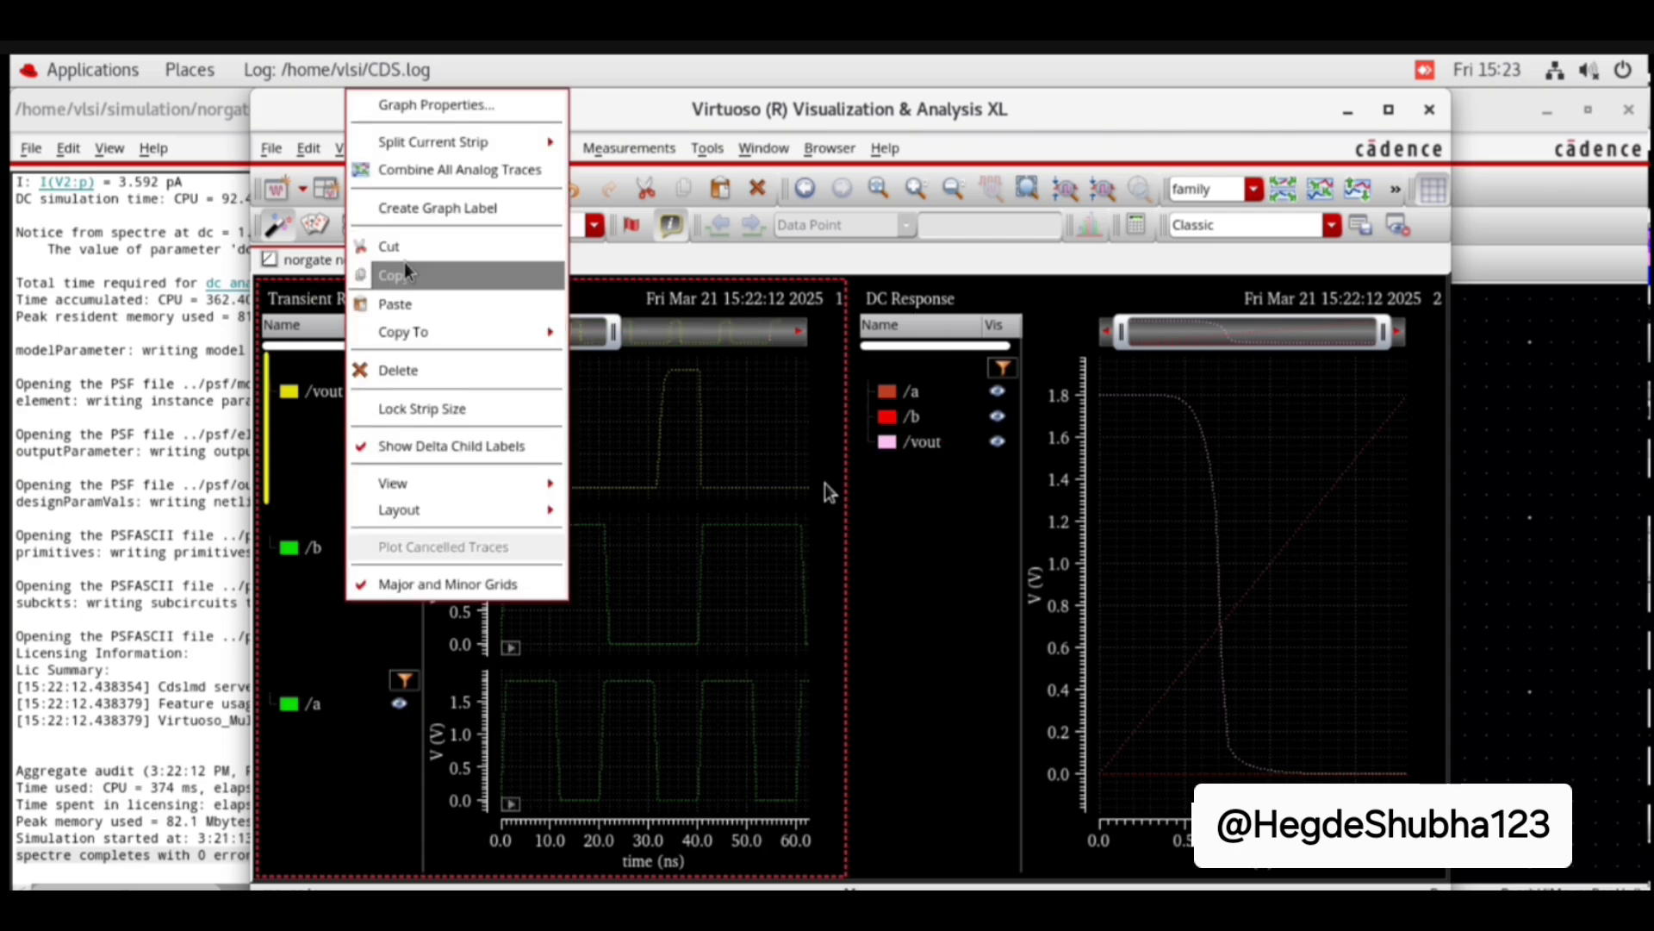
pyautogui.moveTo(463, 345)
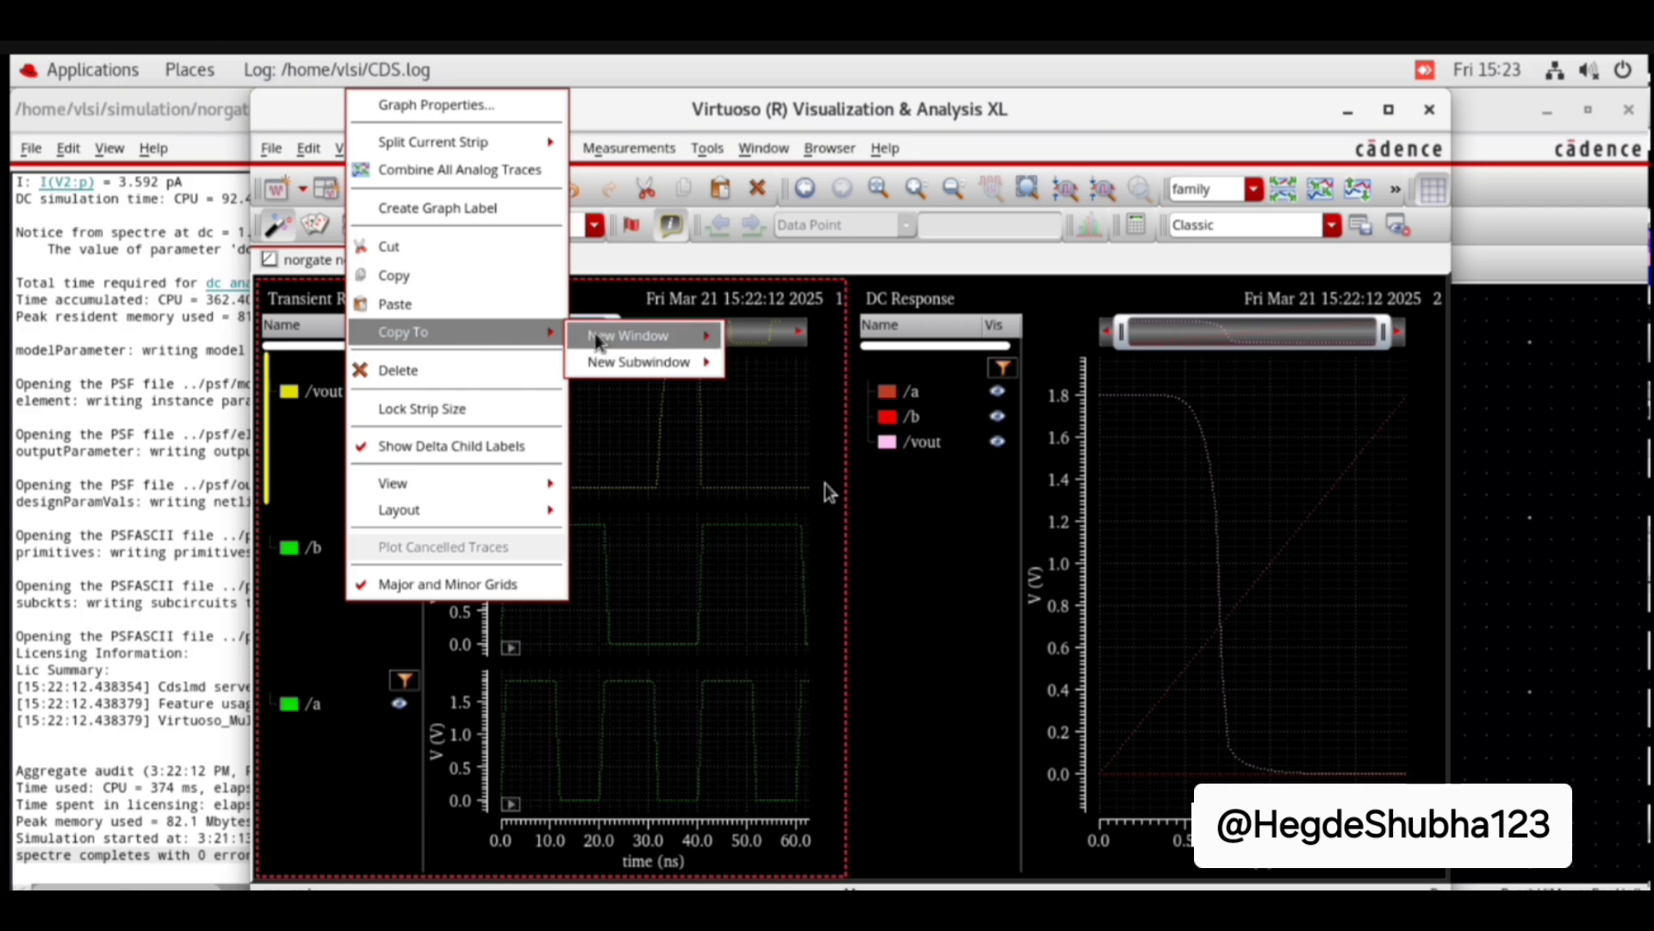
pyautogui.moveTo(694, 336)
pyautogui.click(809, 347)
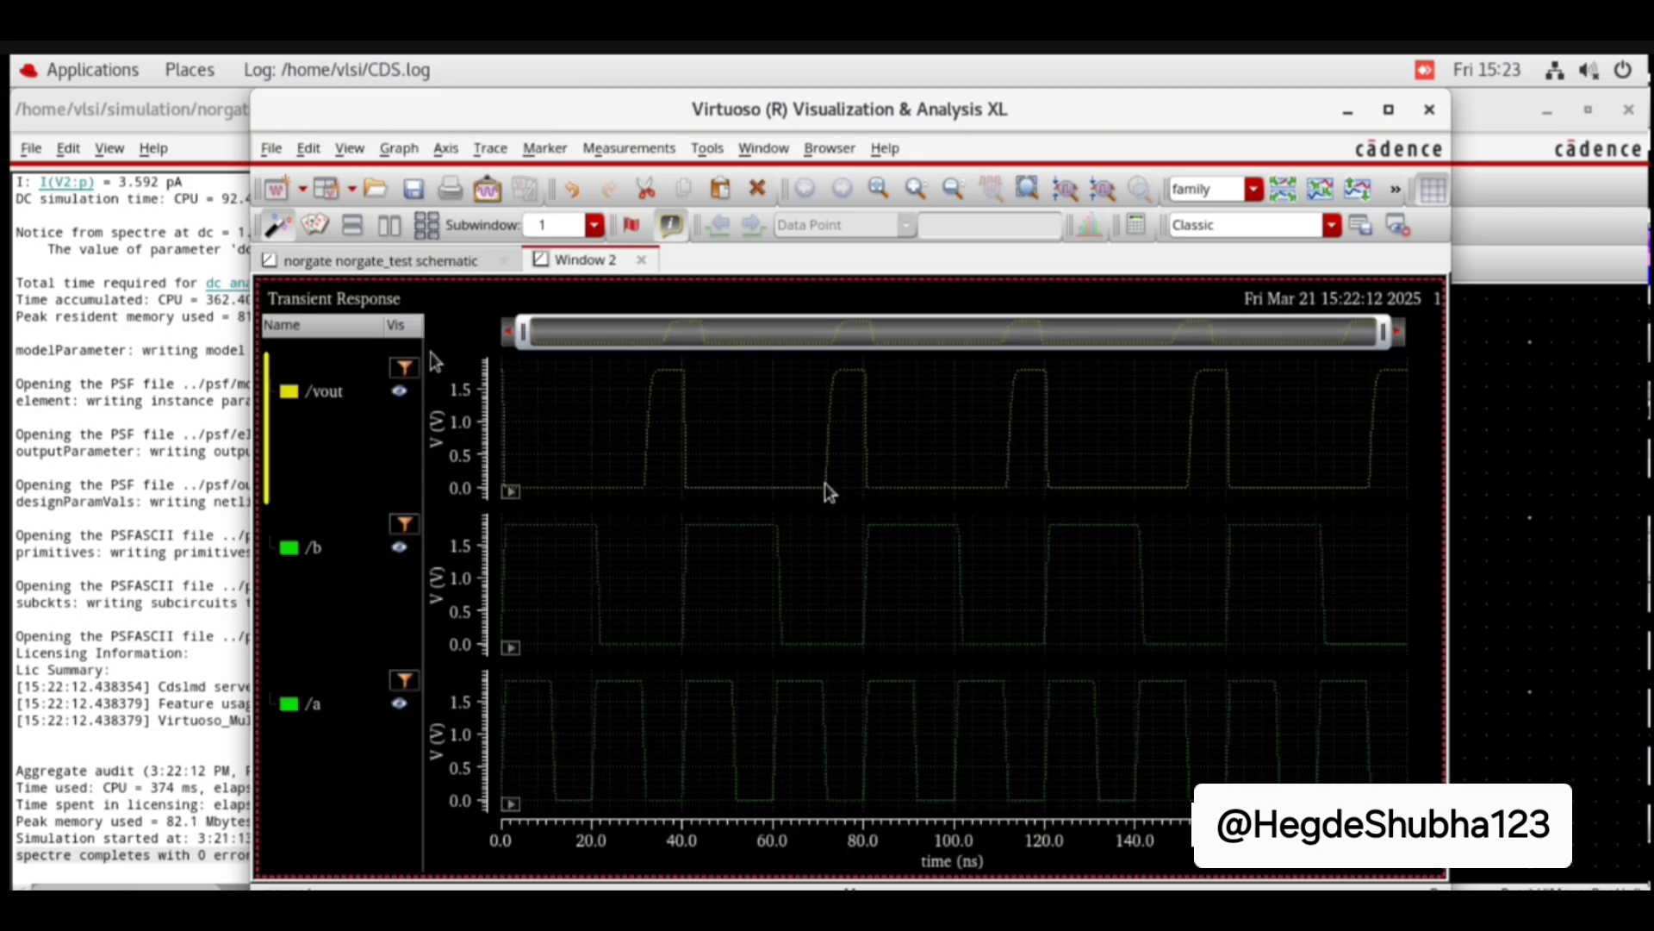
pyautogui.moveTo(1376, 342); pyautogui.dragTo(852, 348)
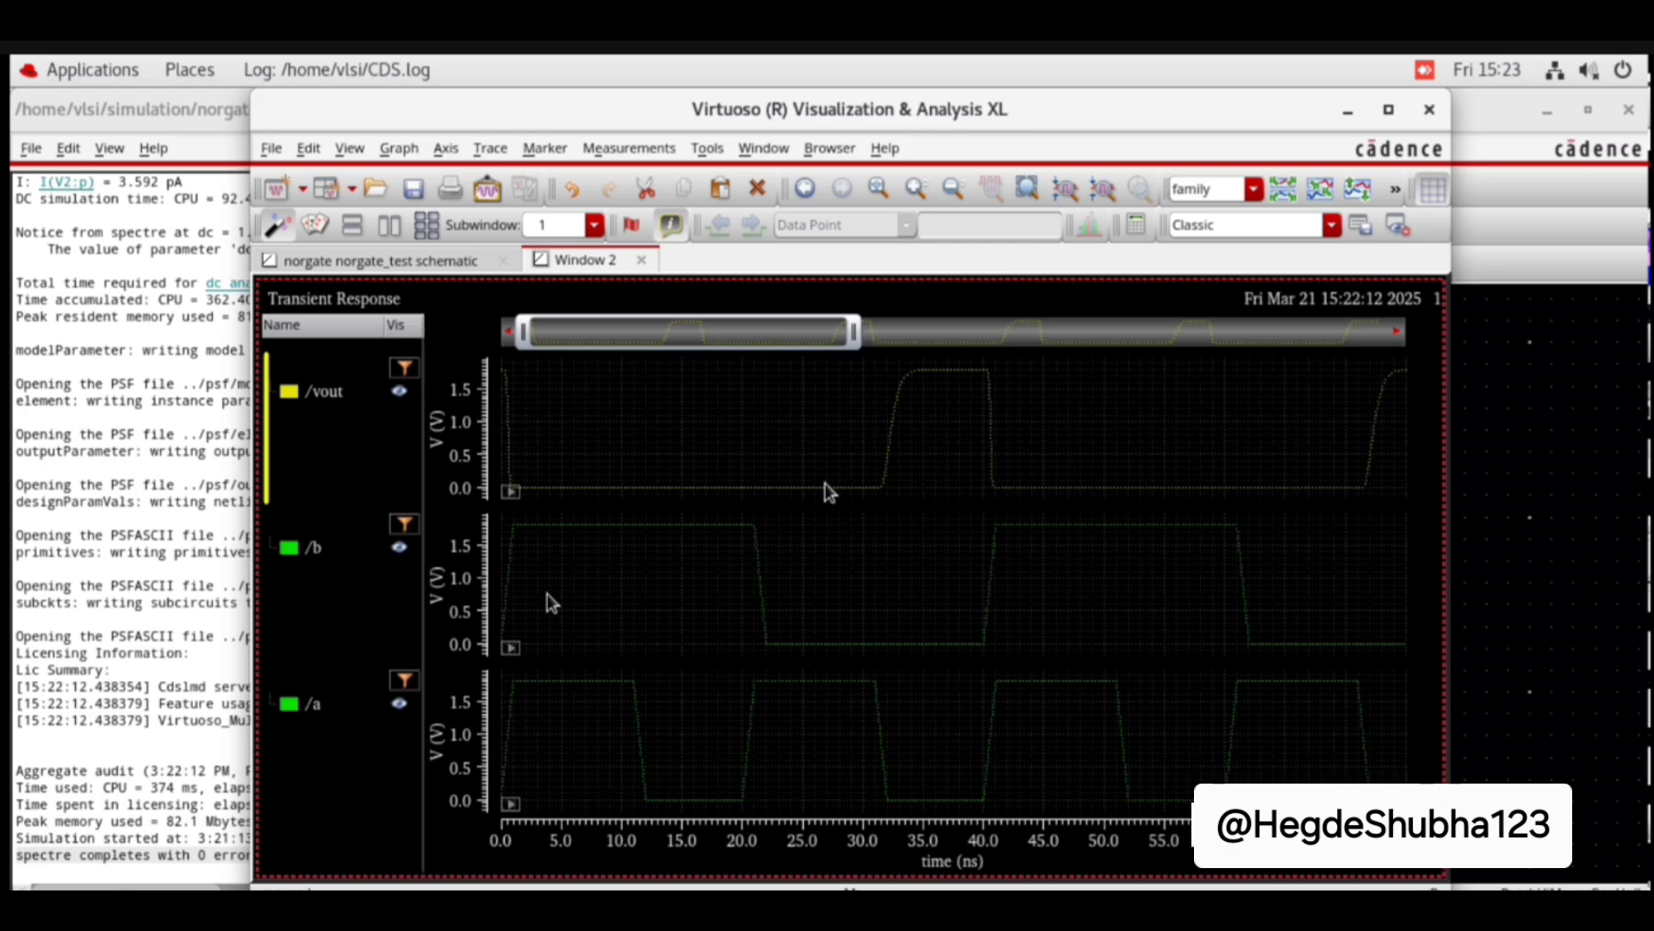
# Step: Open the waveform calculator, set its selection mode to Wave and turn off Clip
pyautogui.moveTo(566, 487)
pyautogui.moveTo(700, 806)
pyautogui.click(711, 153)
pyautogui.click(709, 191)
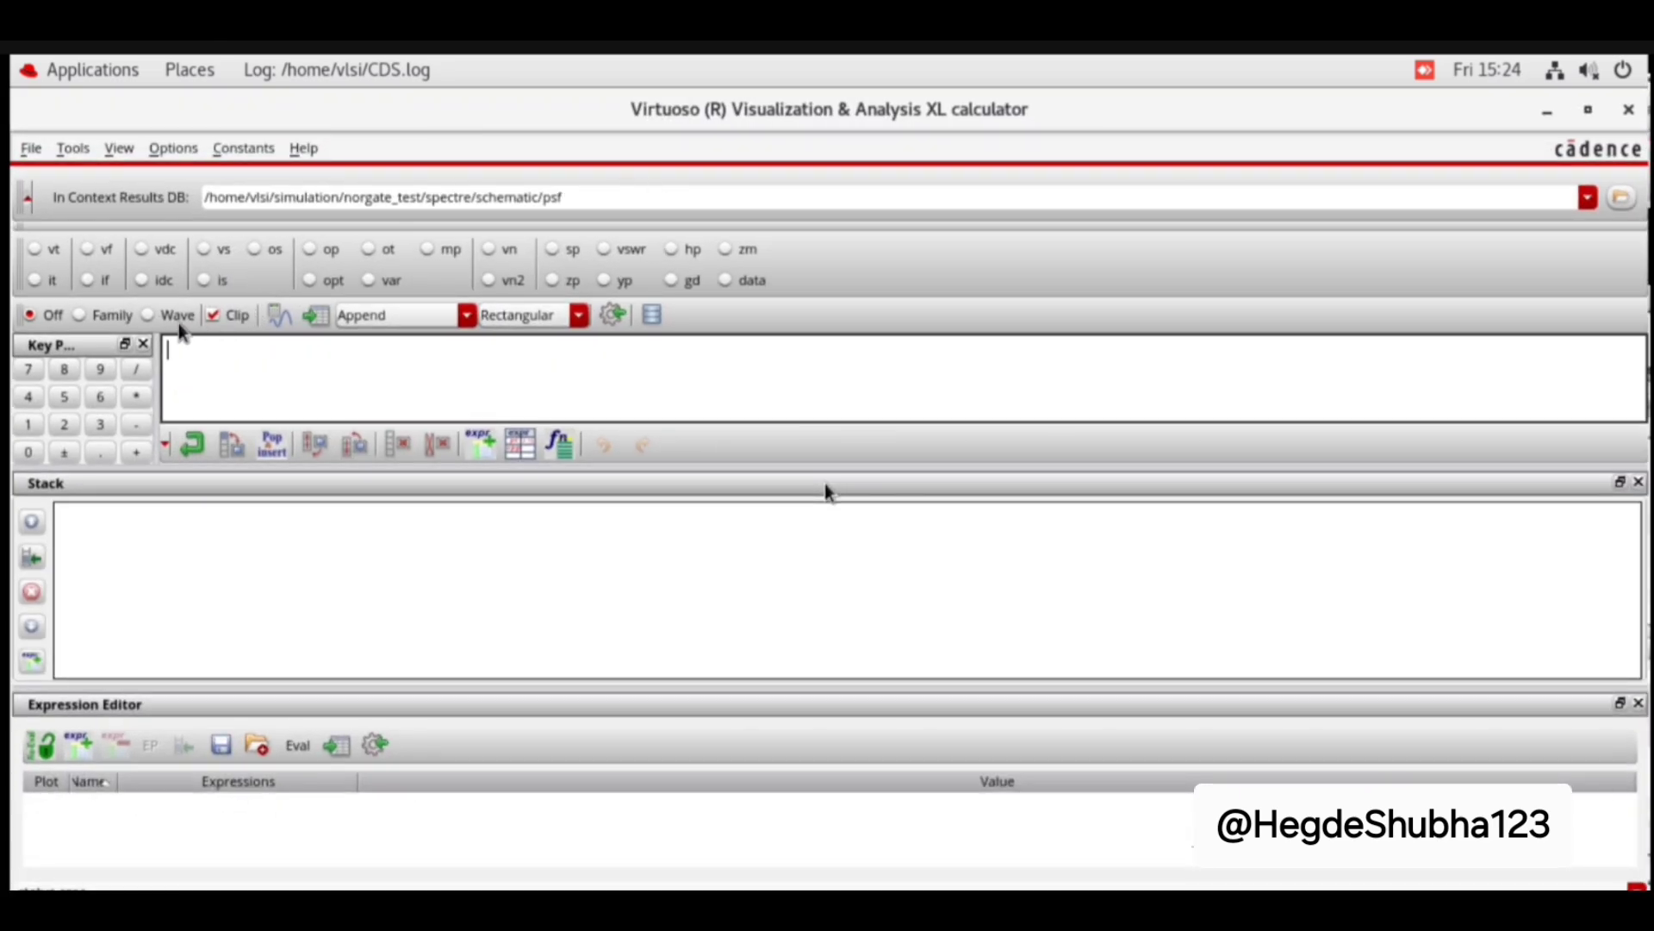
pyautogui.click(146, 315)
pyautogui.click(212, 315)
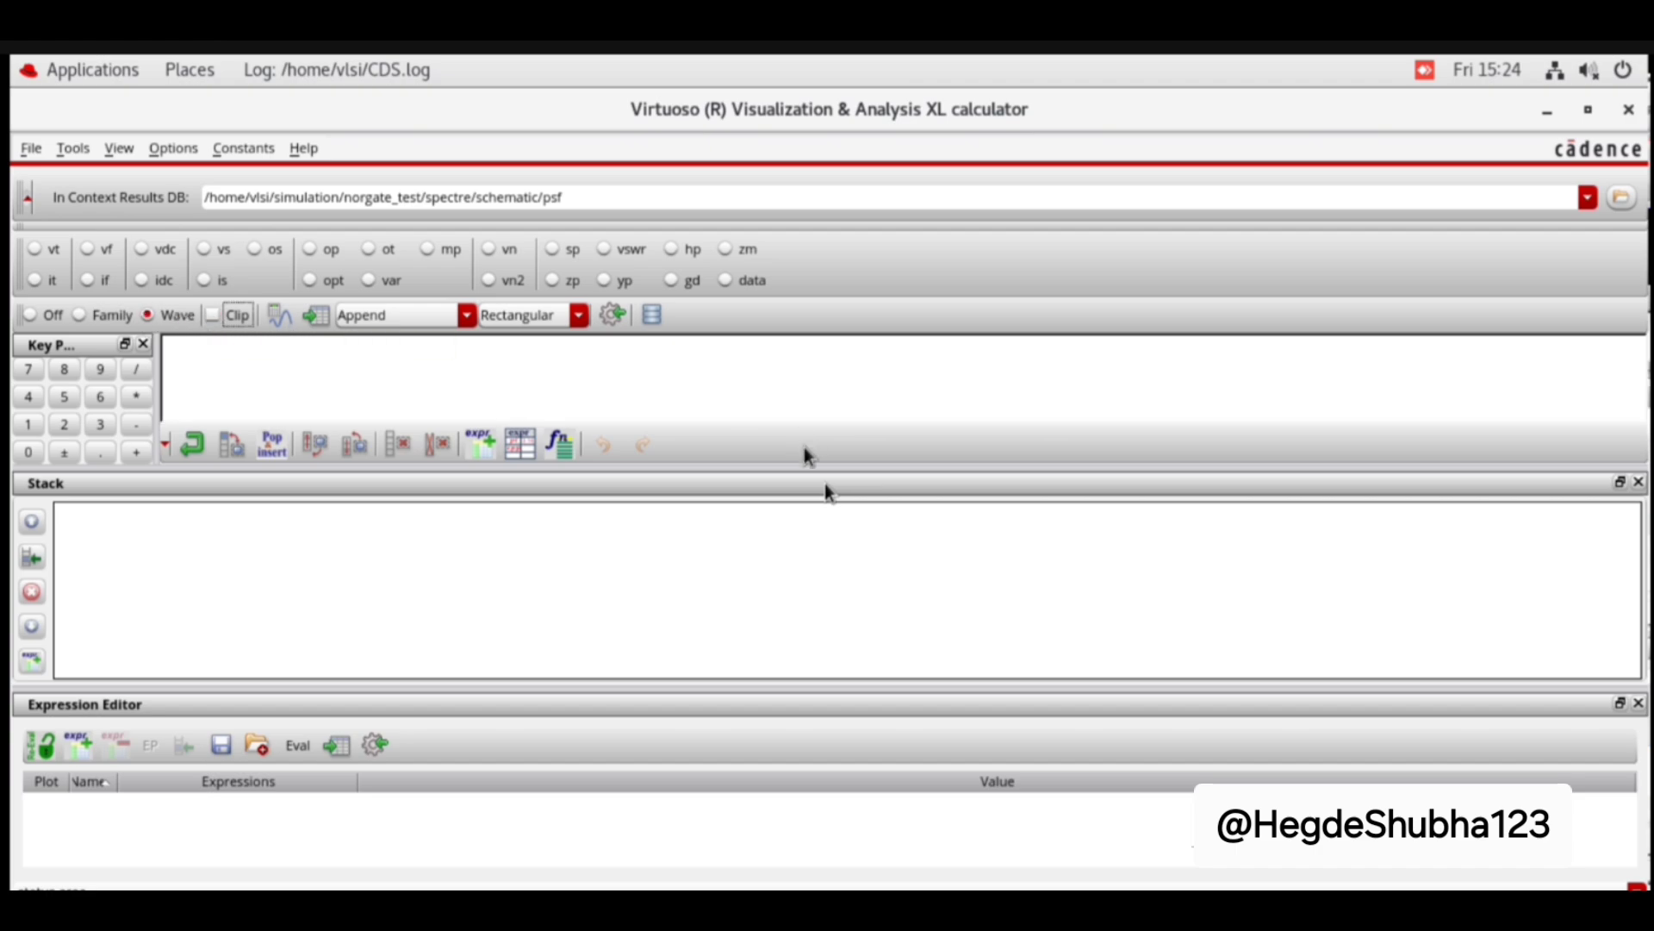
# Step: Choose the delay function and assign the transient waveform of /b as Signal1 and of /vout as Signal2
pyautogui.click(559, 445)
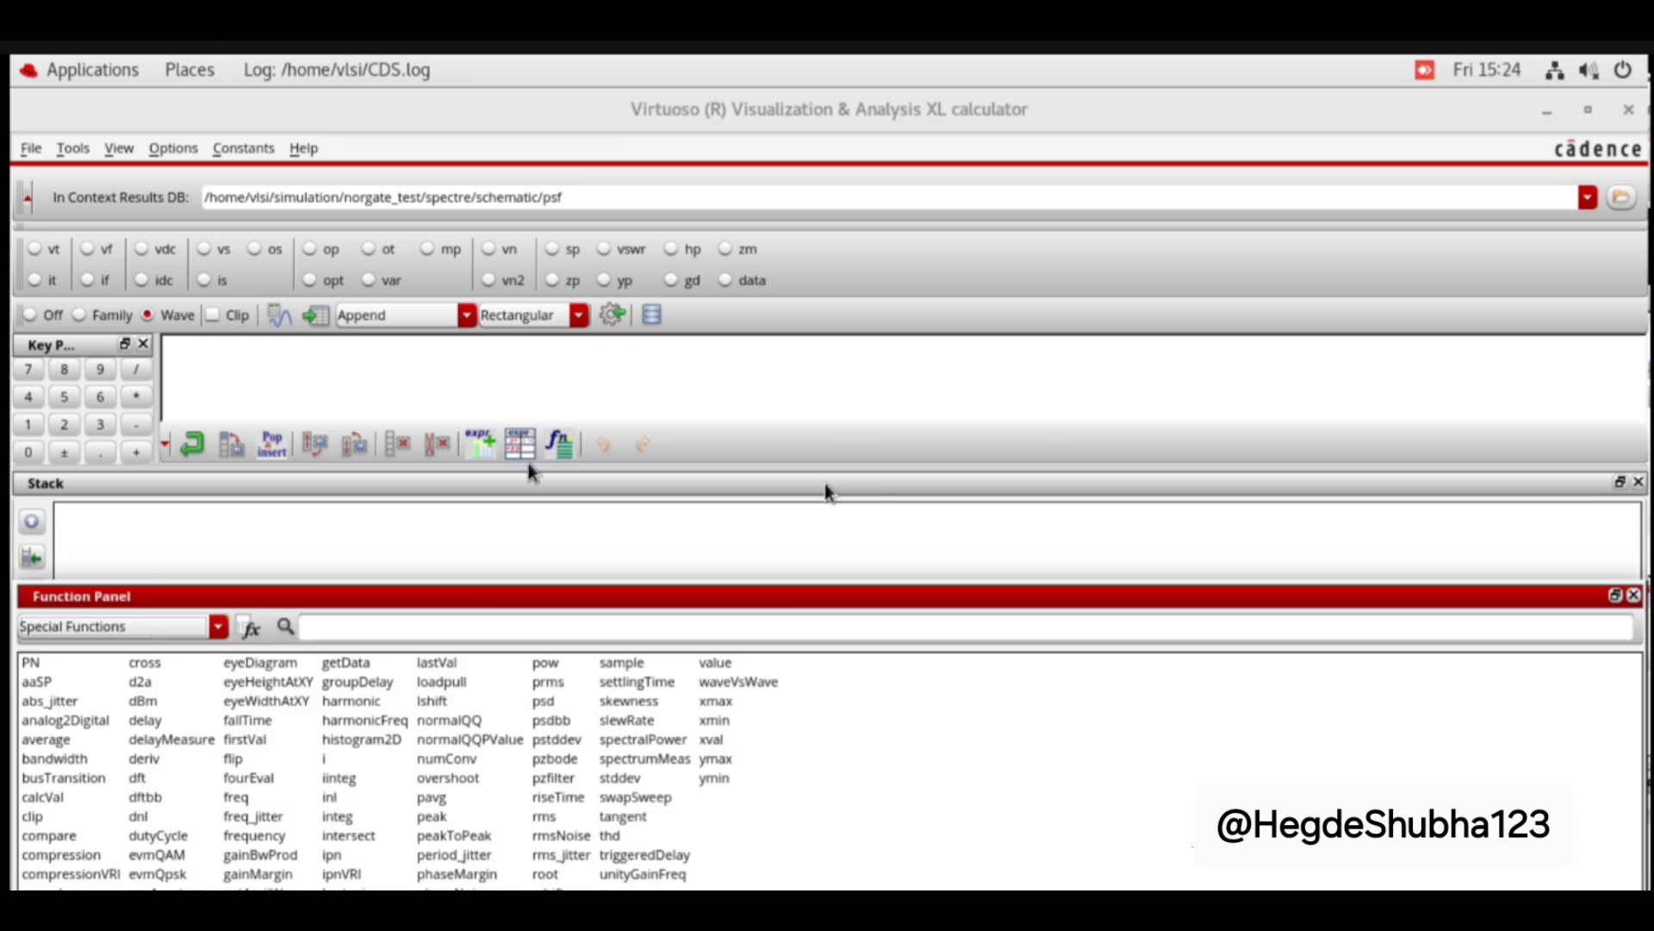
pyautogui.click(146, 724)
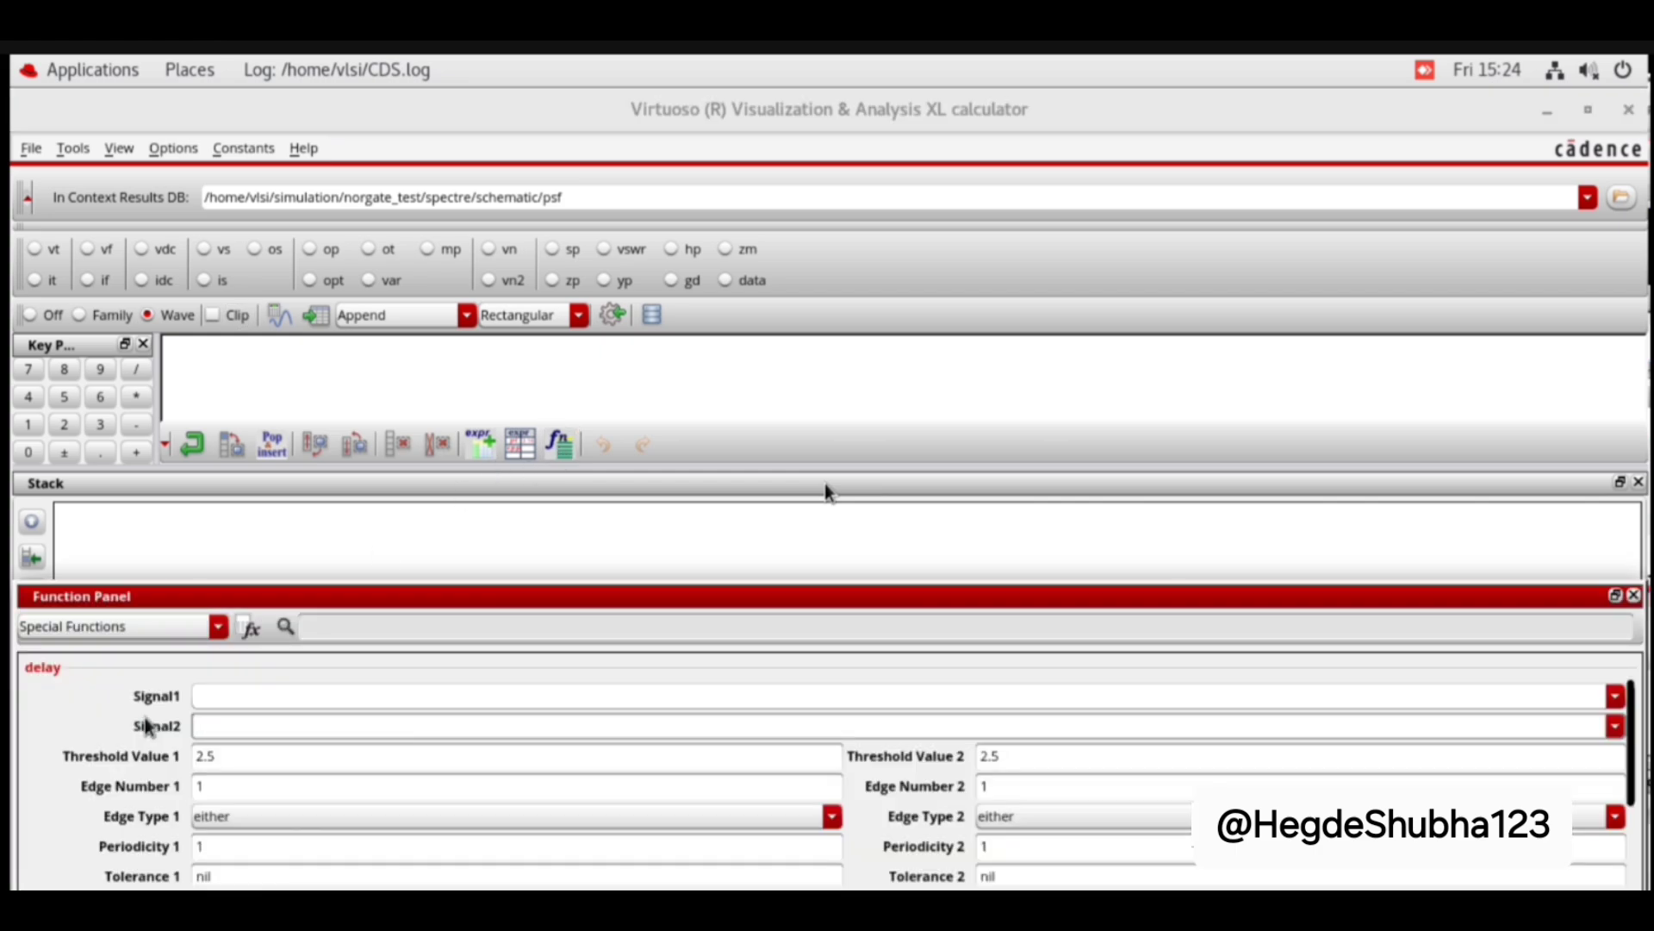
pyautogui.click(199, 695)
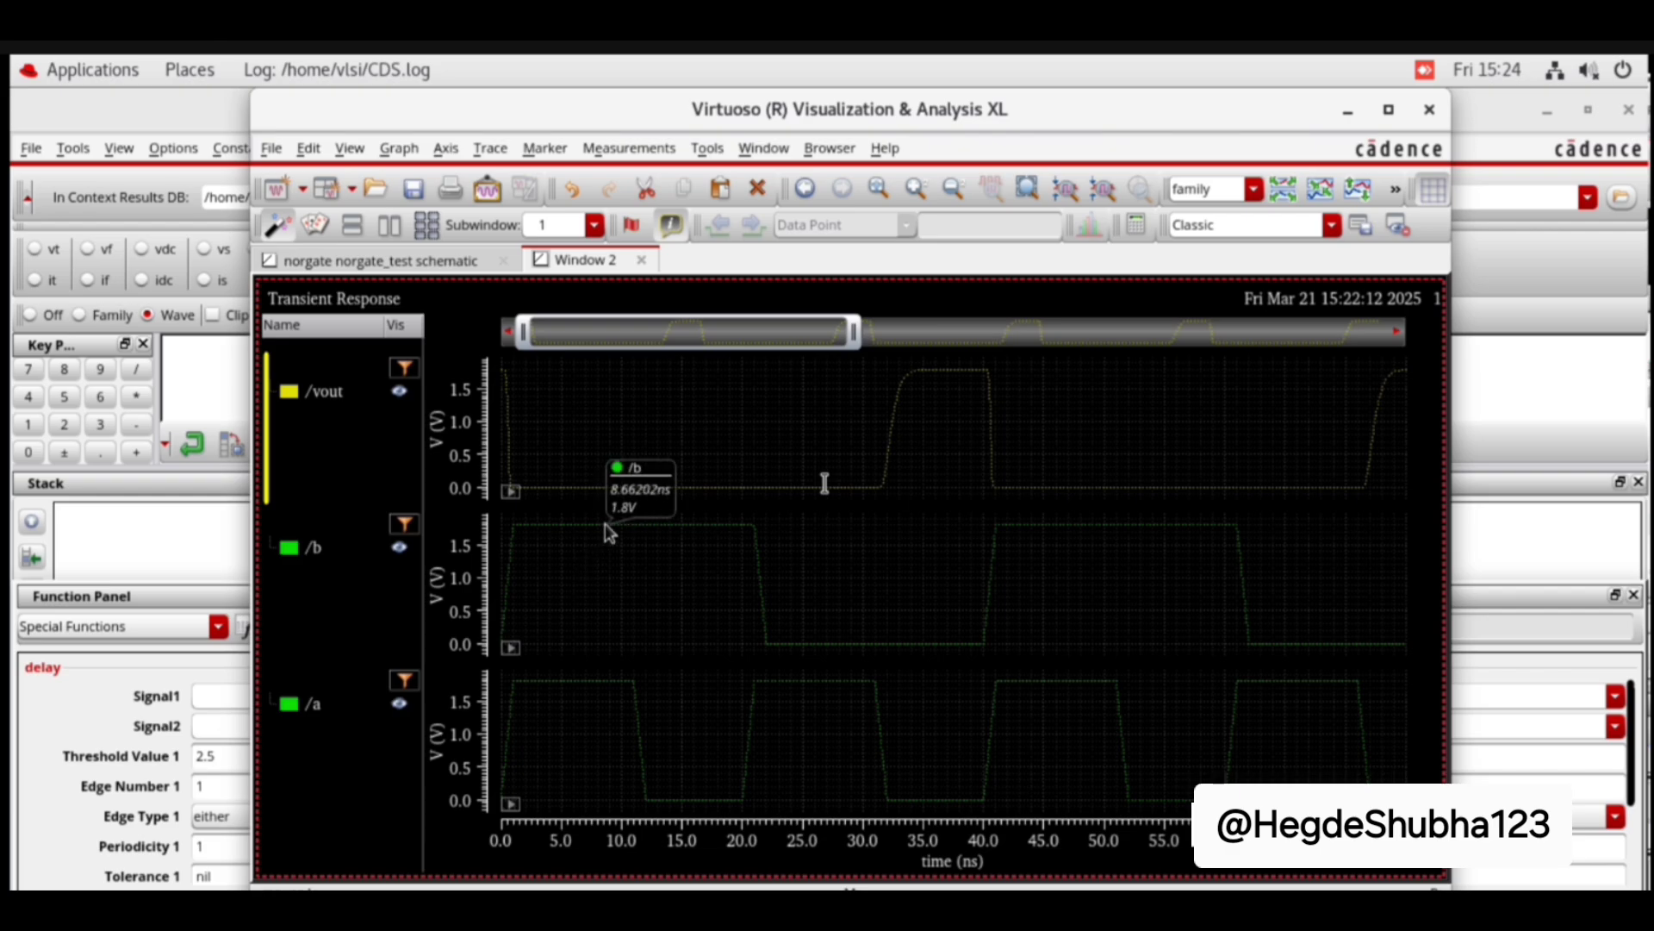
pyautogui.click(604, 524)
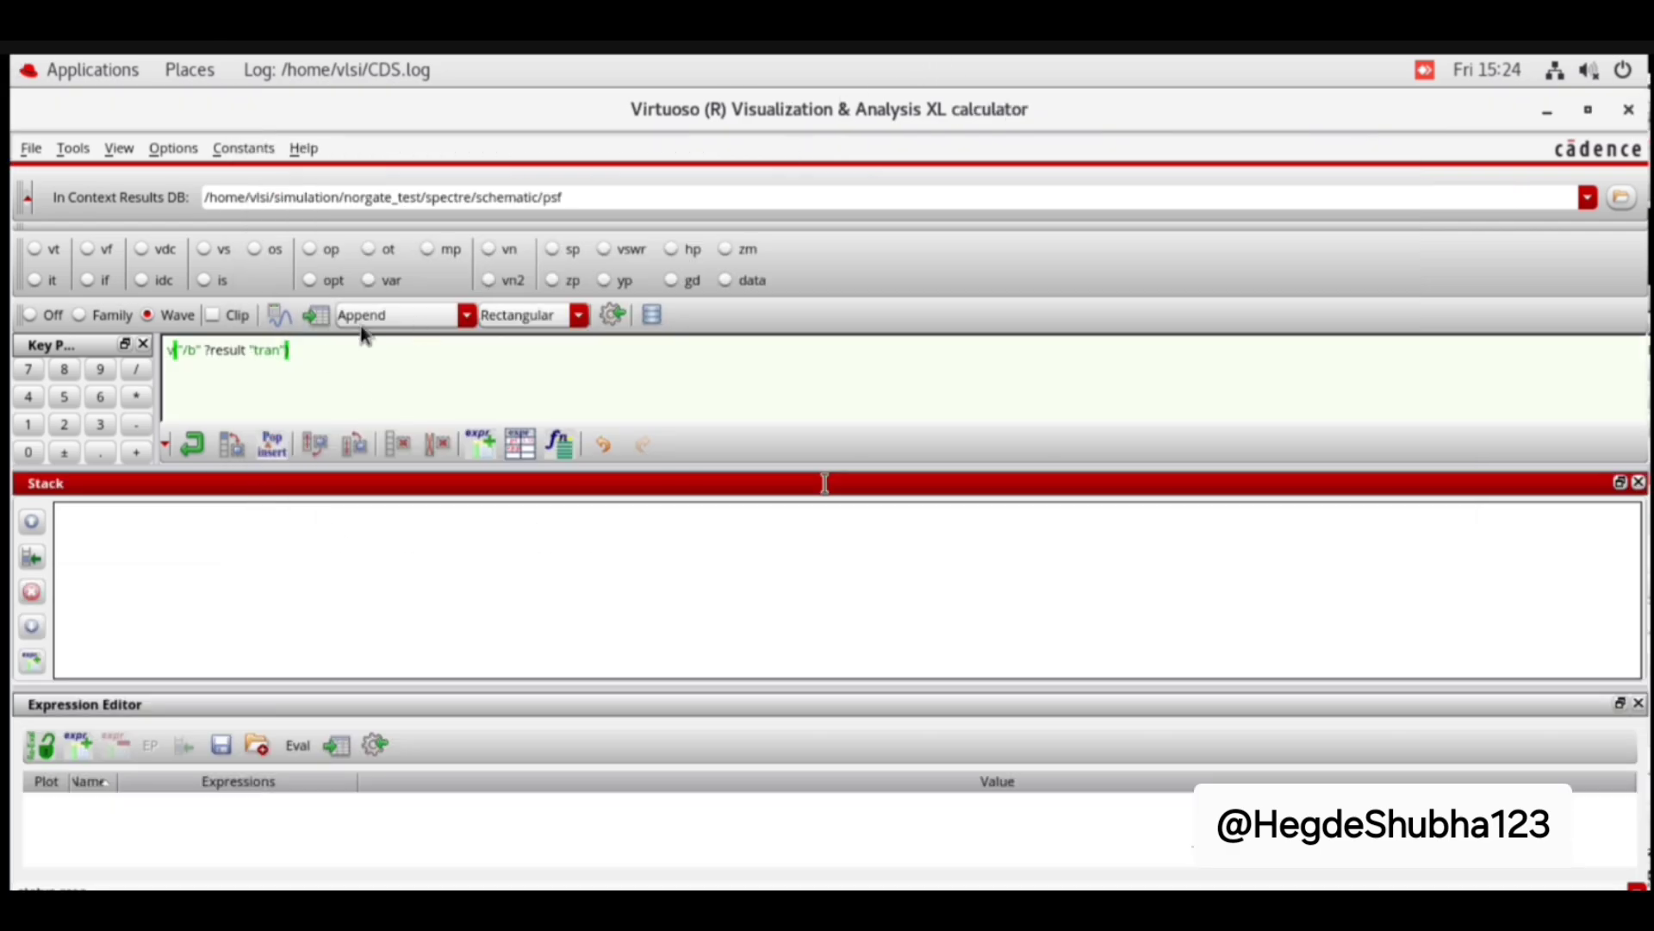
pyautogui.moveTo(302, 349); pyautogui.dragTo(146, 330)
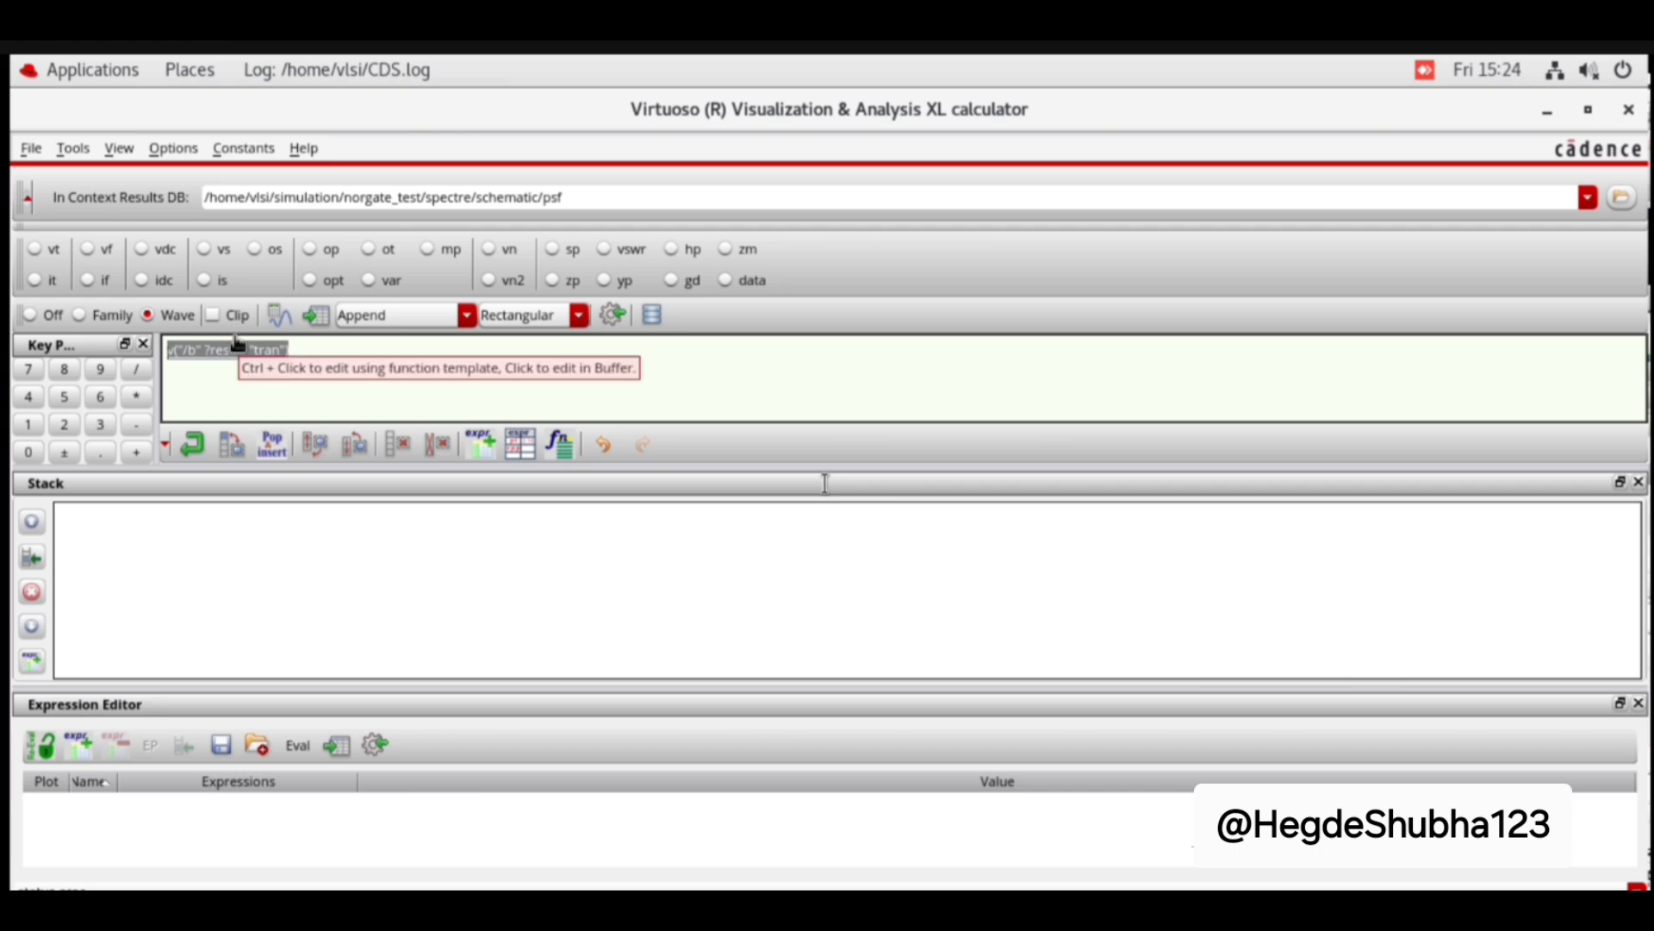
pyautogui.hotkey('ctrl', 'c')
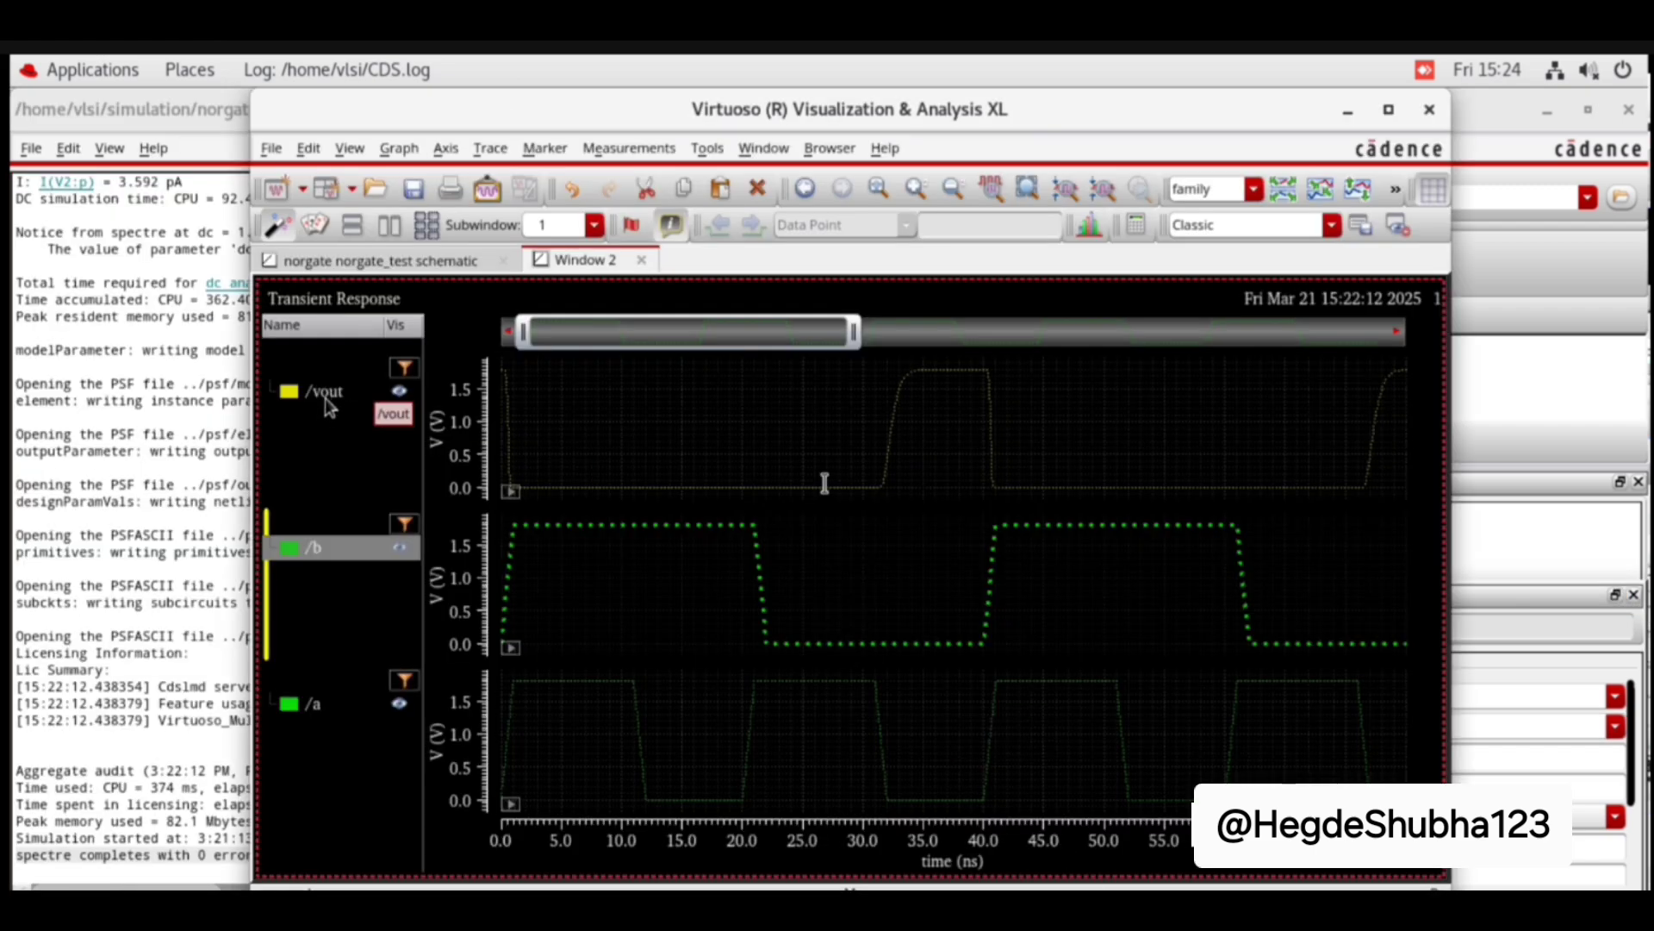
pyautogui.click(326, 398)
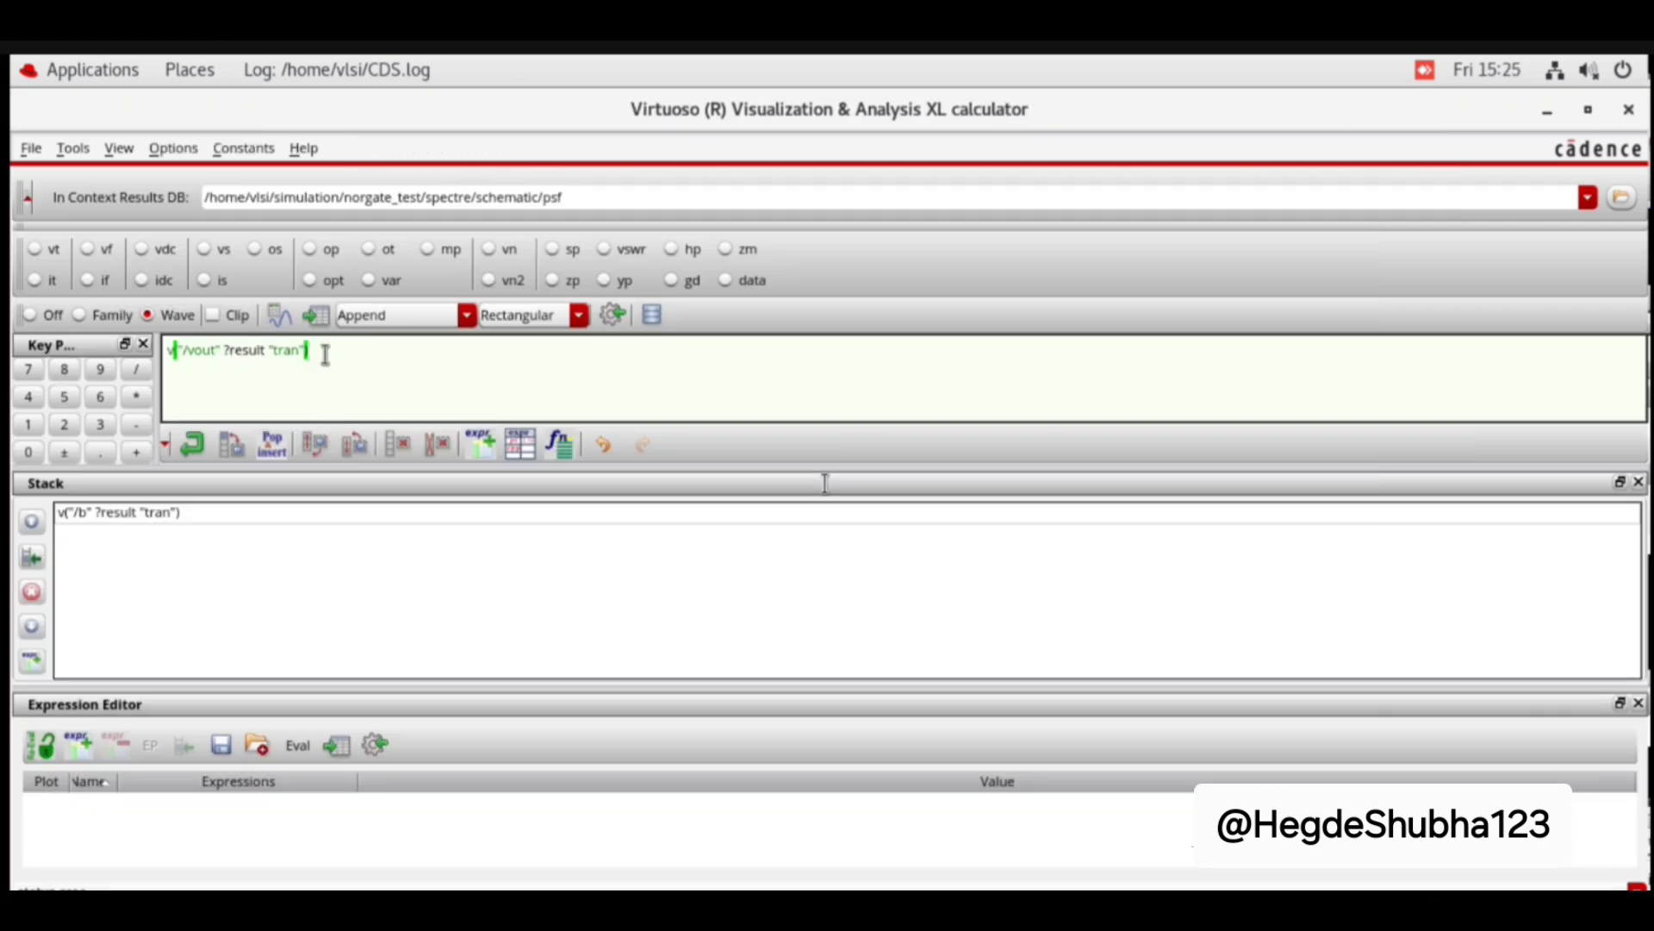
pyautogui.moveTo(323, 353); pyautogui.dragTo(170, 375)
pyautogui.hotkey('ctrl', 'c')
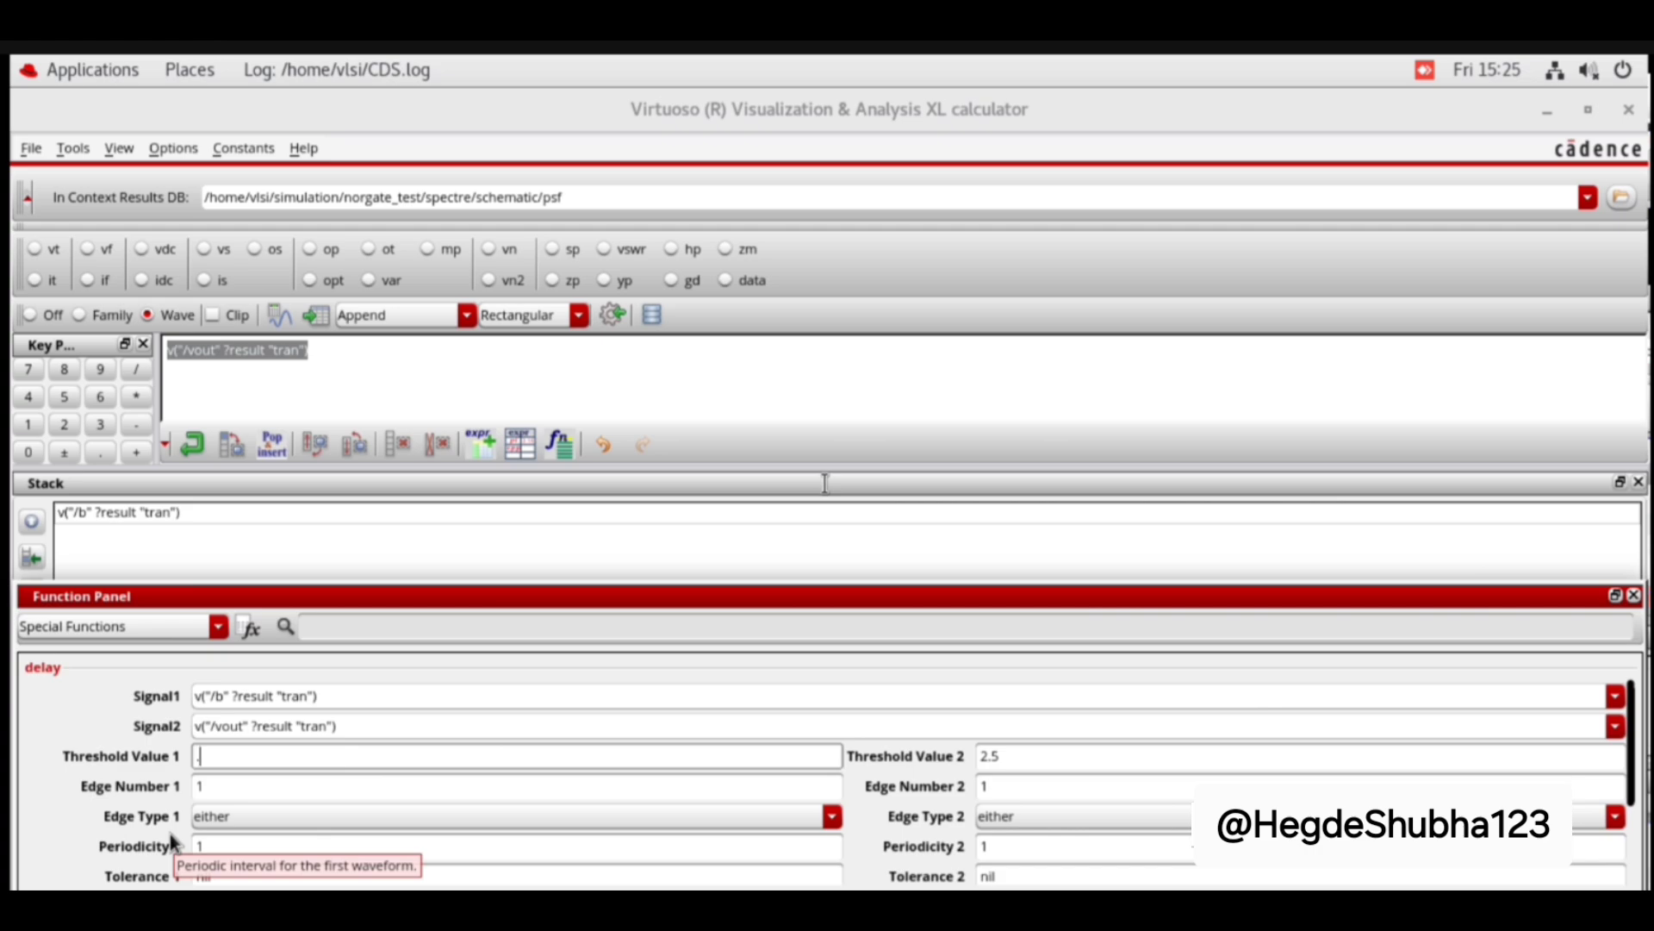
# Step: Set both delay thresholds to .9, with Edge Type 1 rising and Edge Type 2 falling, and evaluate the expression
pyautogui.click(1026, 753)
pyautogui.write('.9')
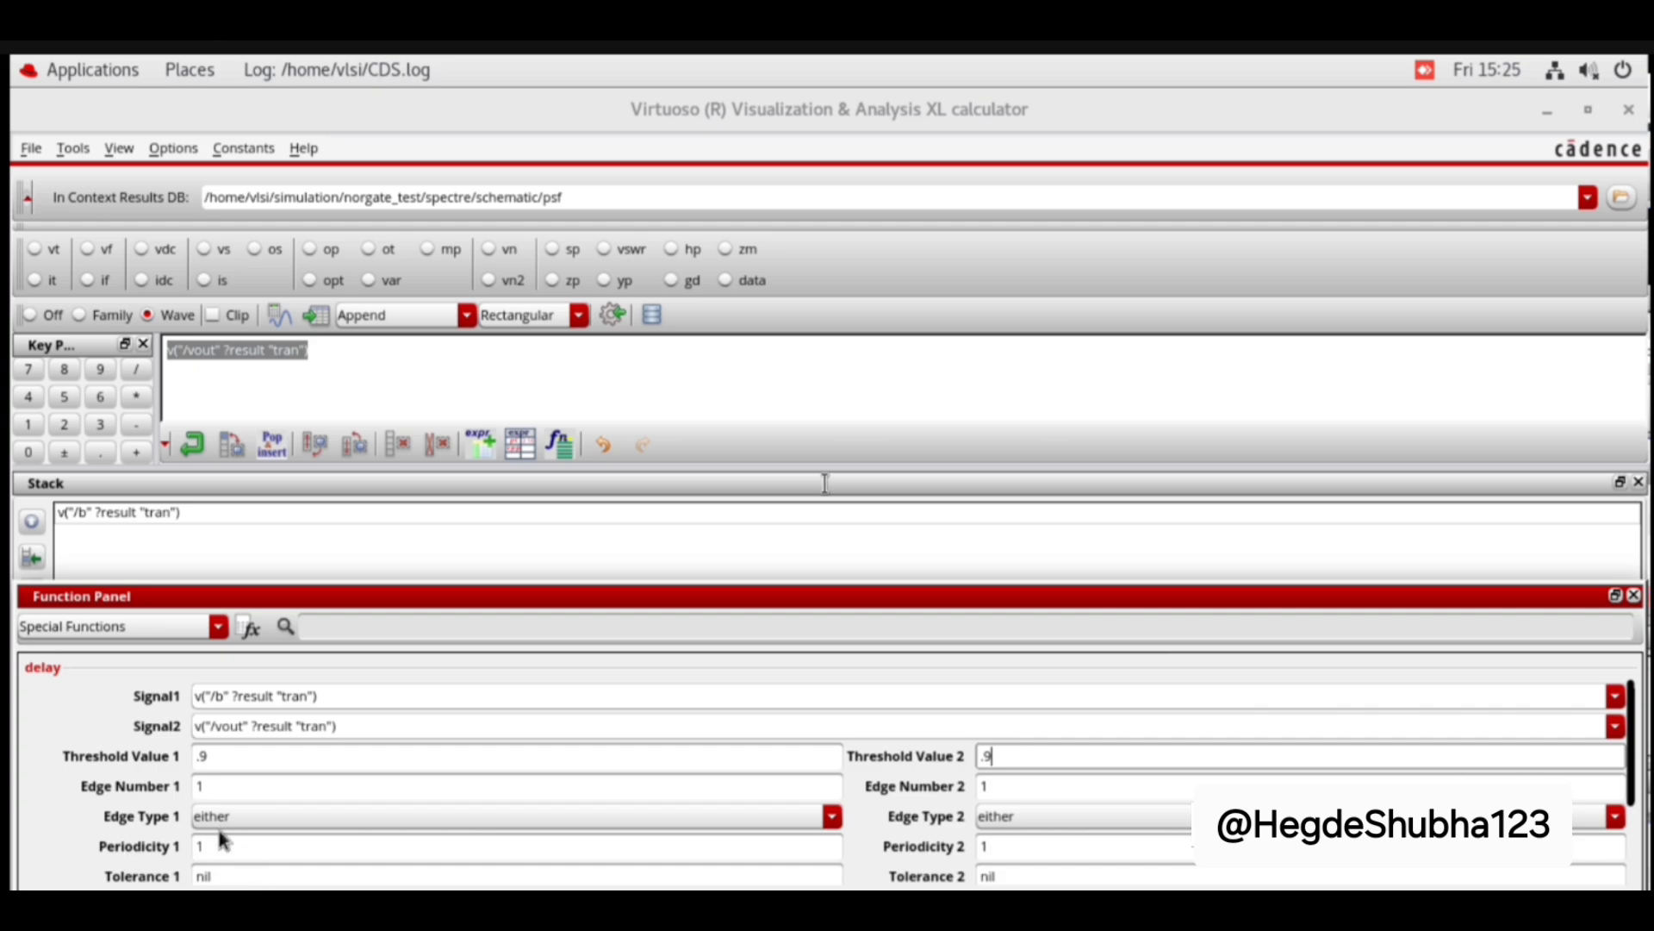
pyautogui.click(265, 817)
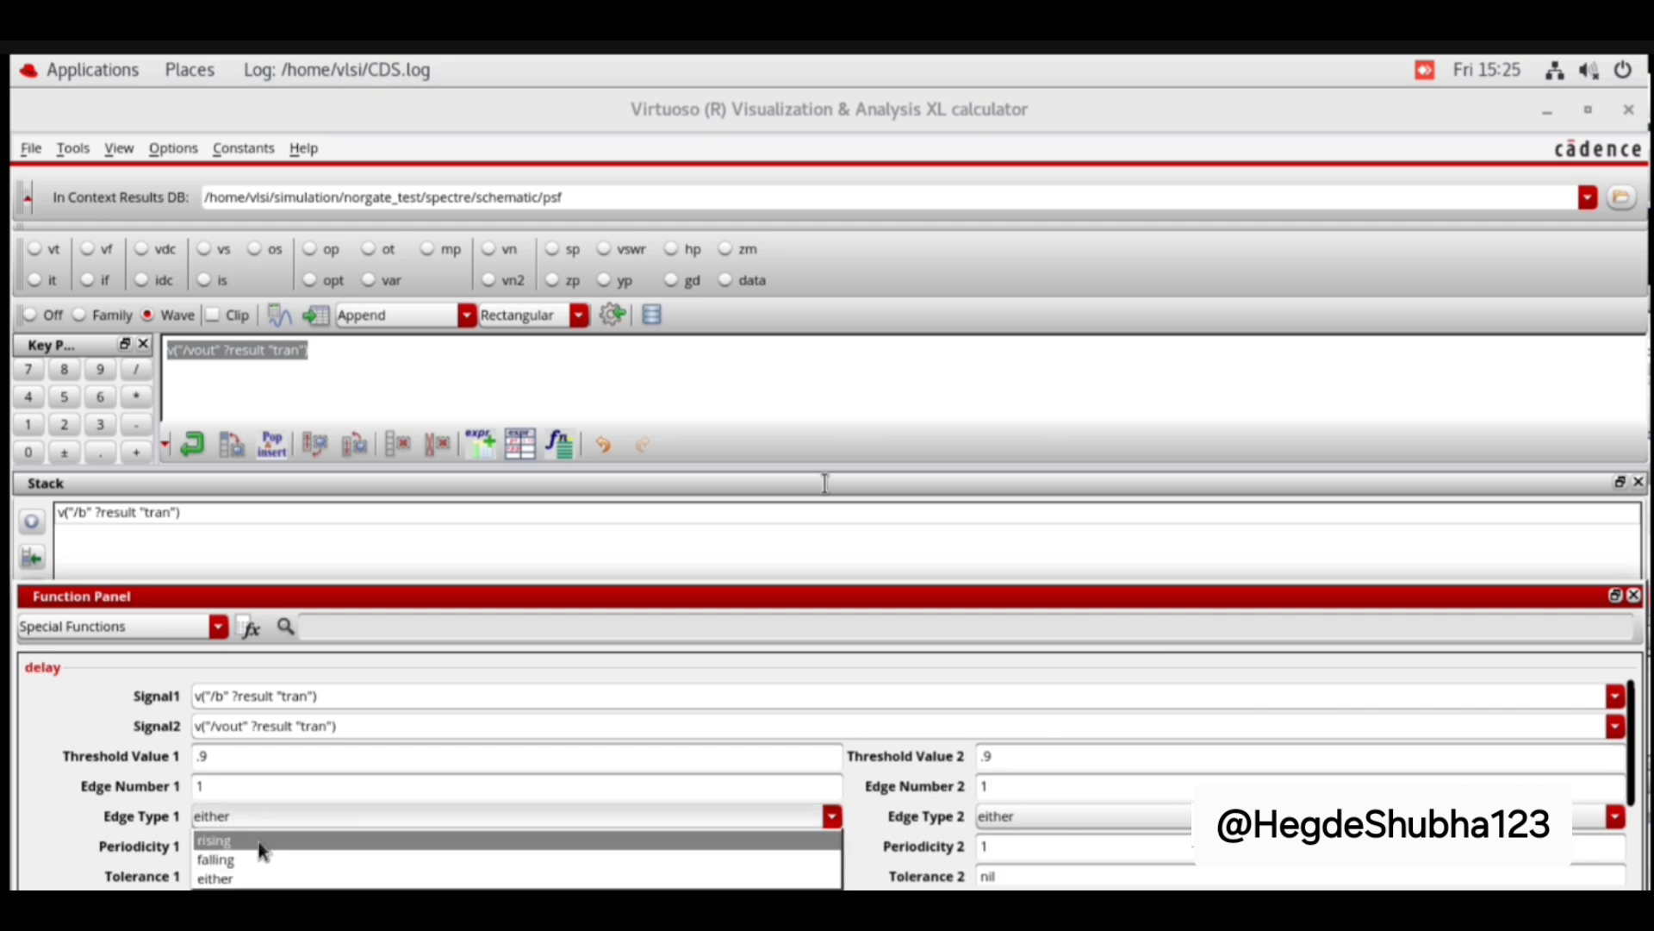
pyautogui.click(261, 841)
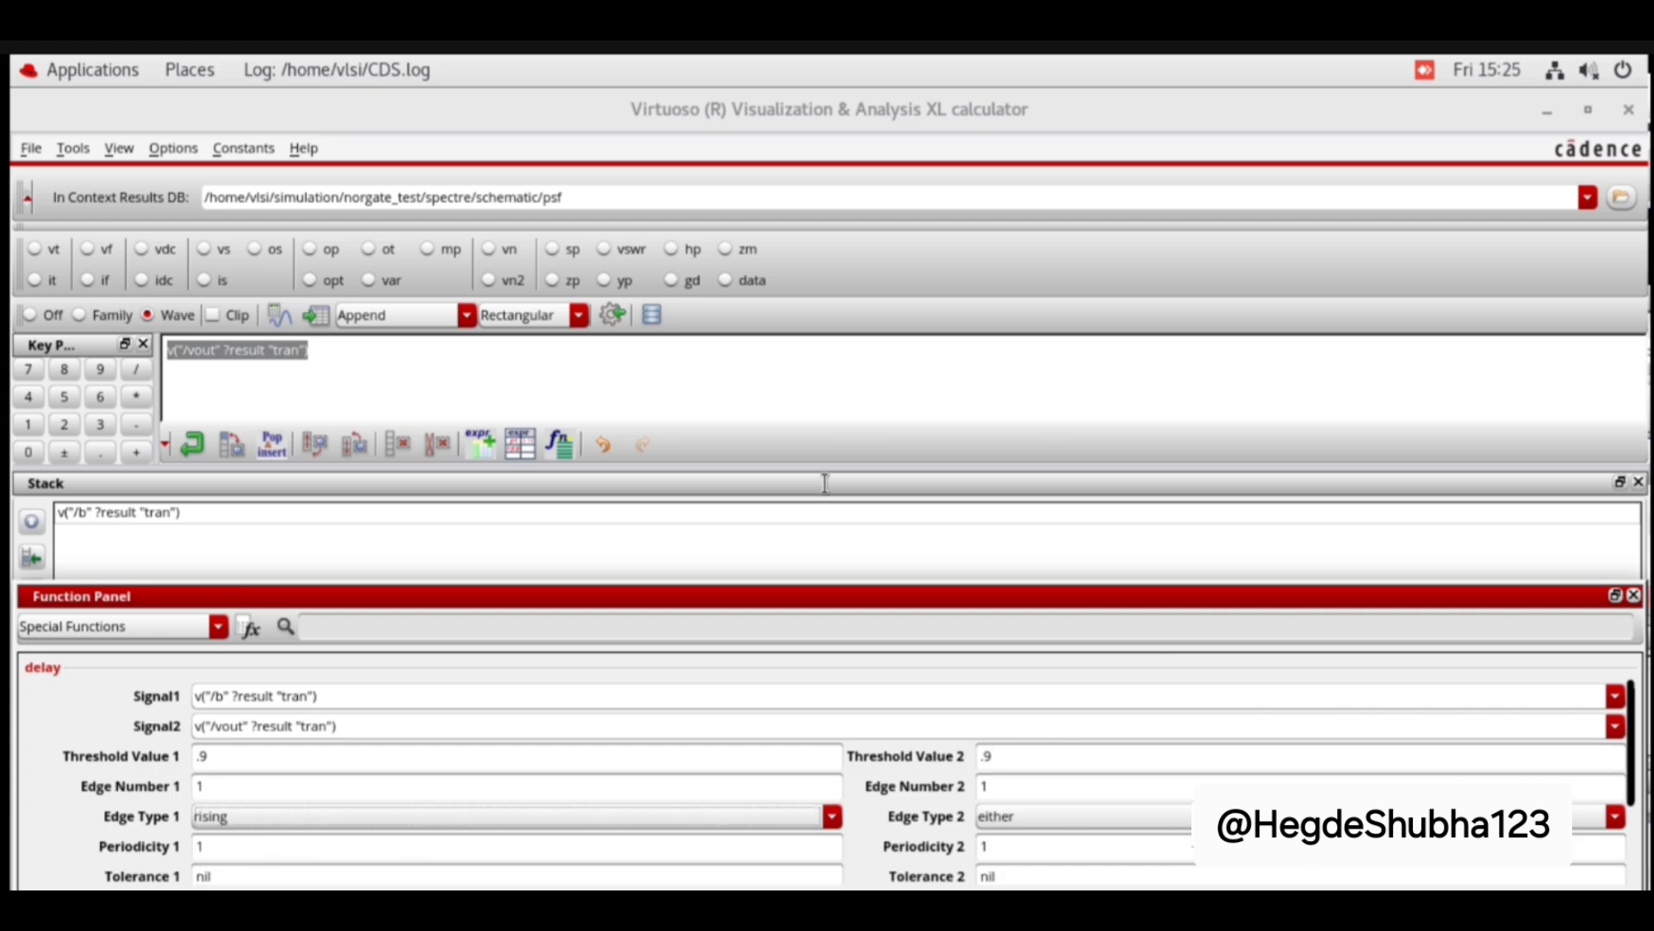
pyautogui.click(1172, 817)
pyautogui.click(1174, 835)
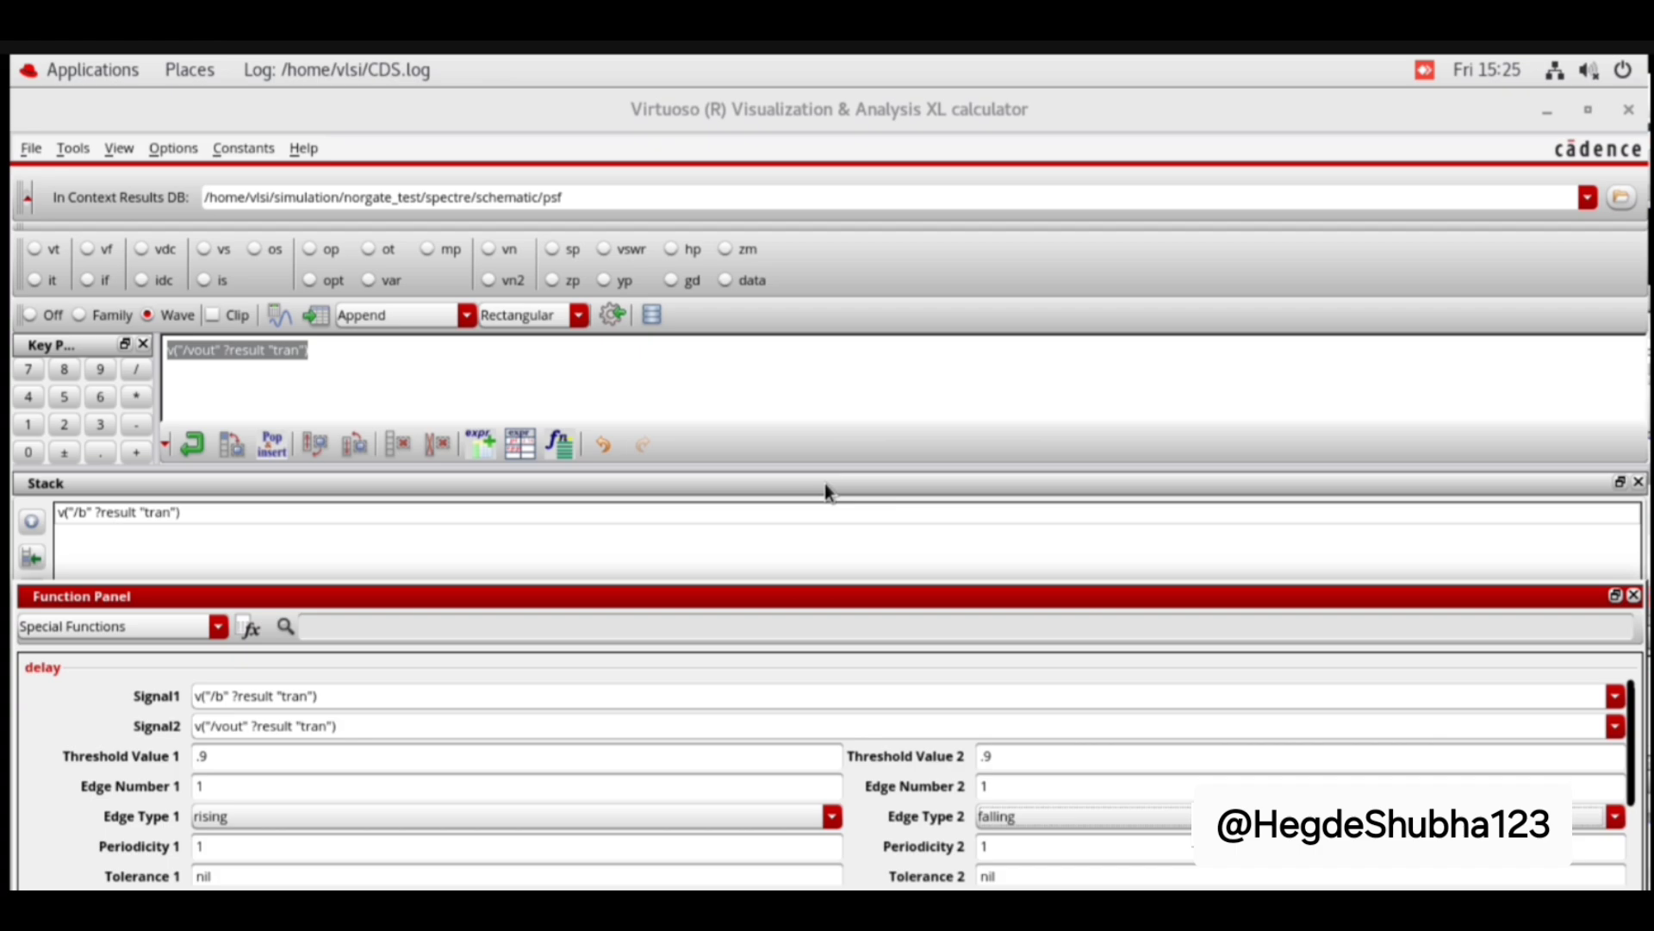
pyautogui.press('Return')
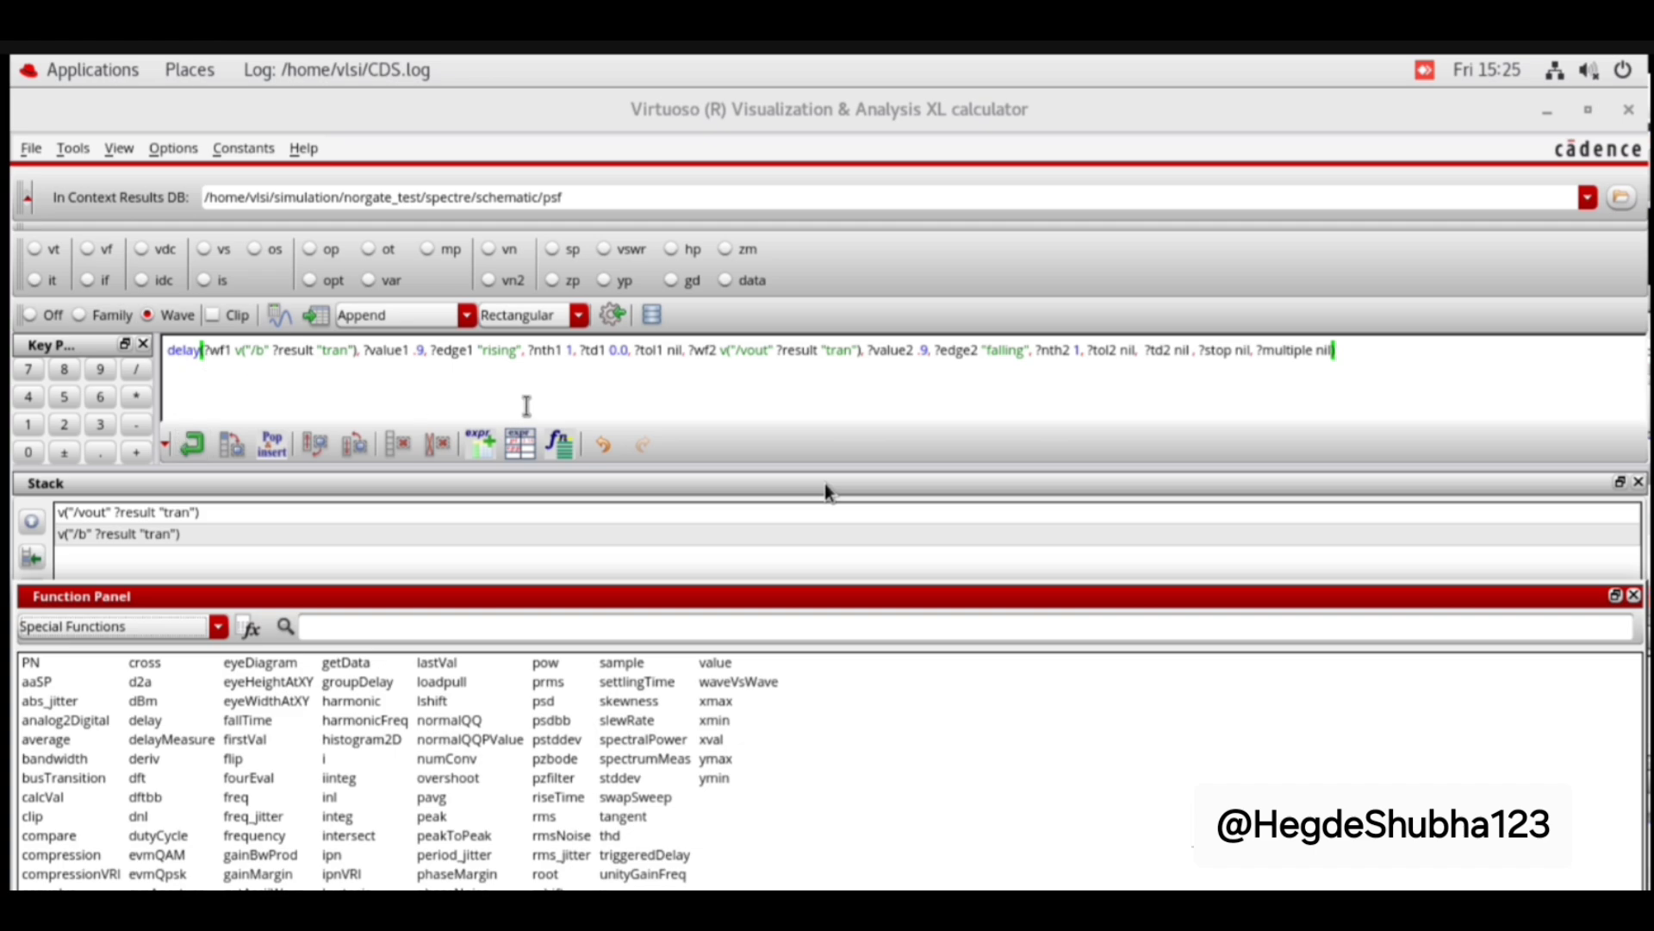
pyautogui.click(278, 317)
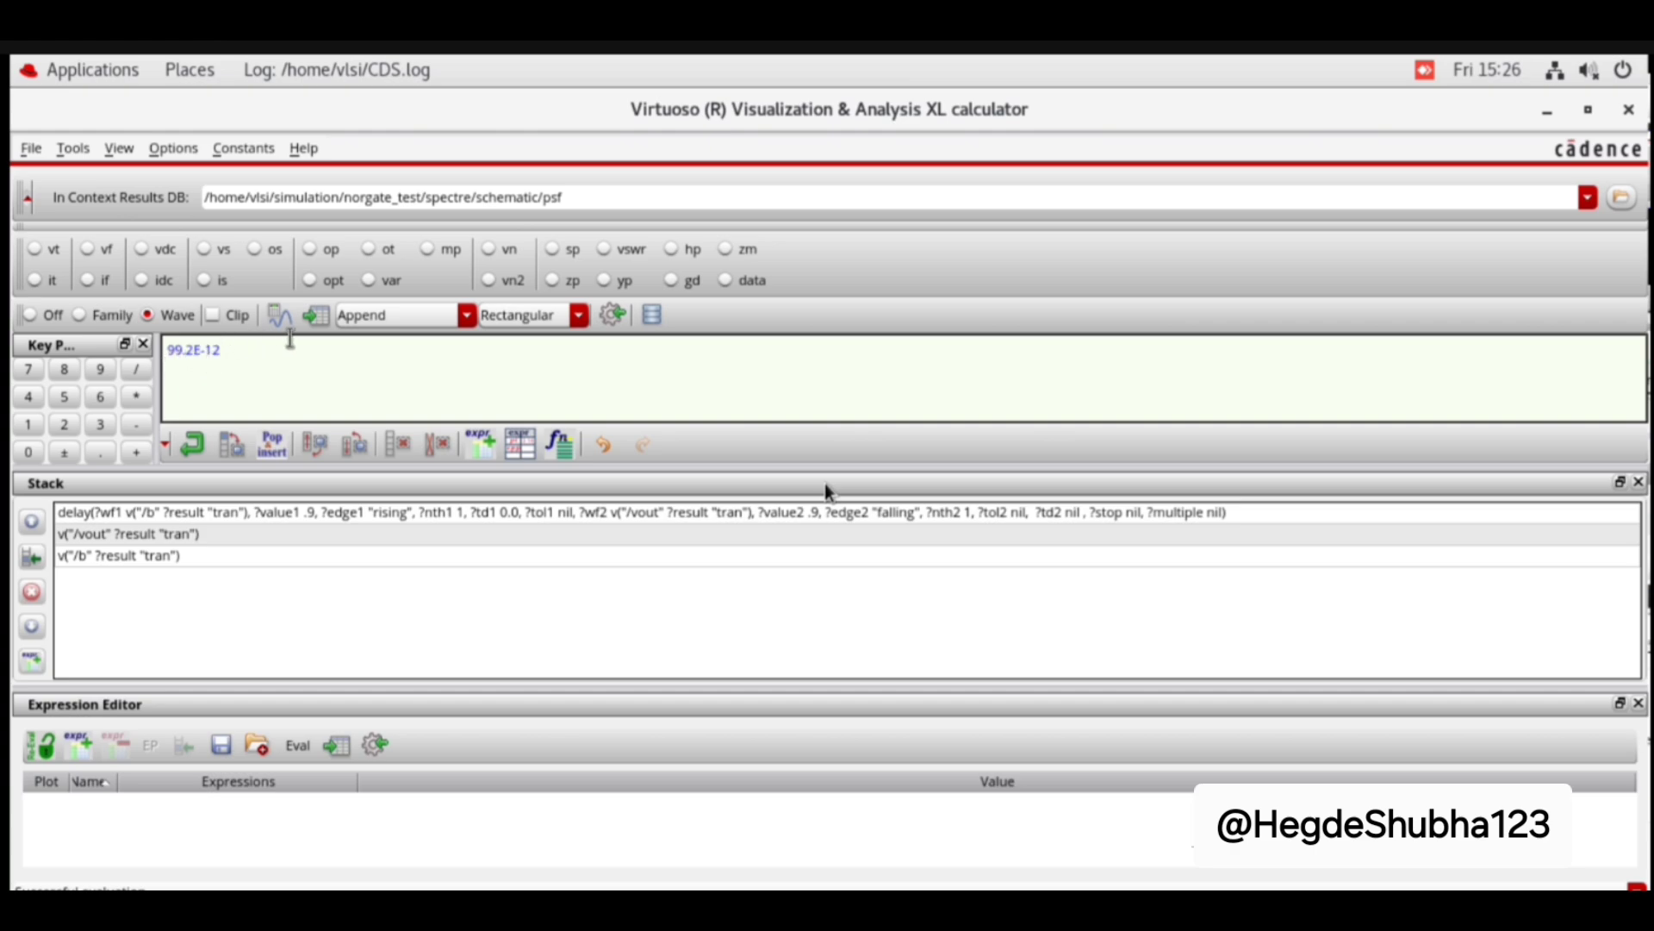
# Step: Start another delay calculation with v("/b" ?result "tran") as Signal1 and v("/vout" ?result "tran") as Signal2
pyautogui.click(558, 445)
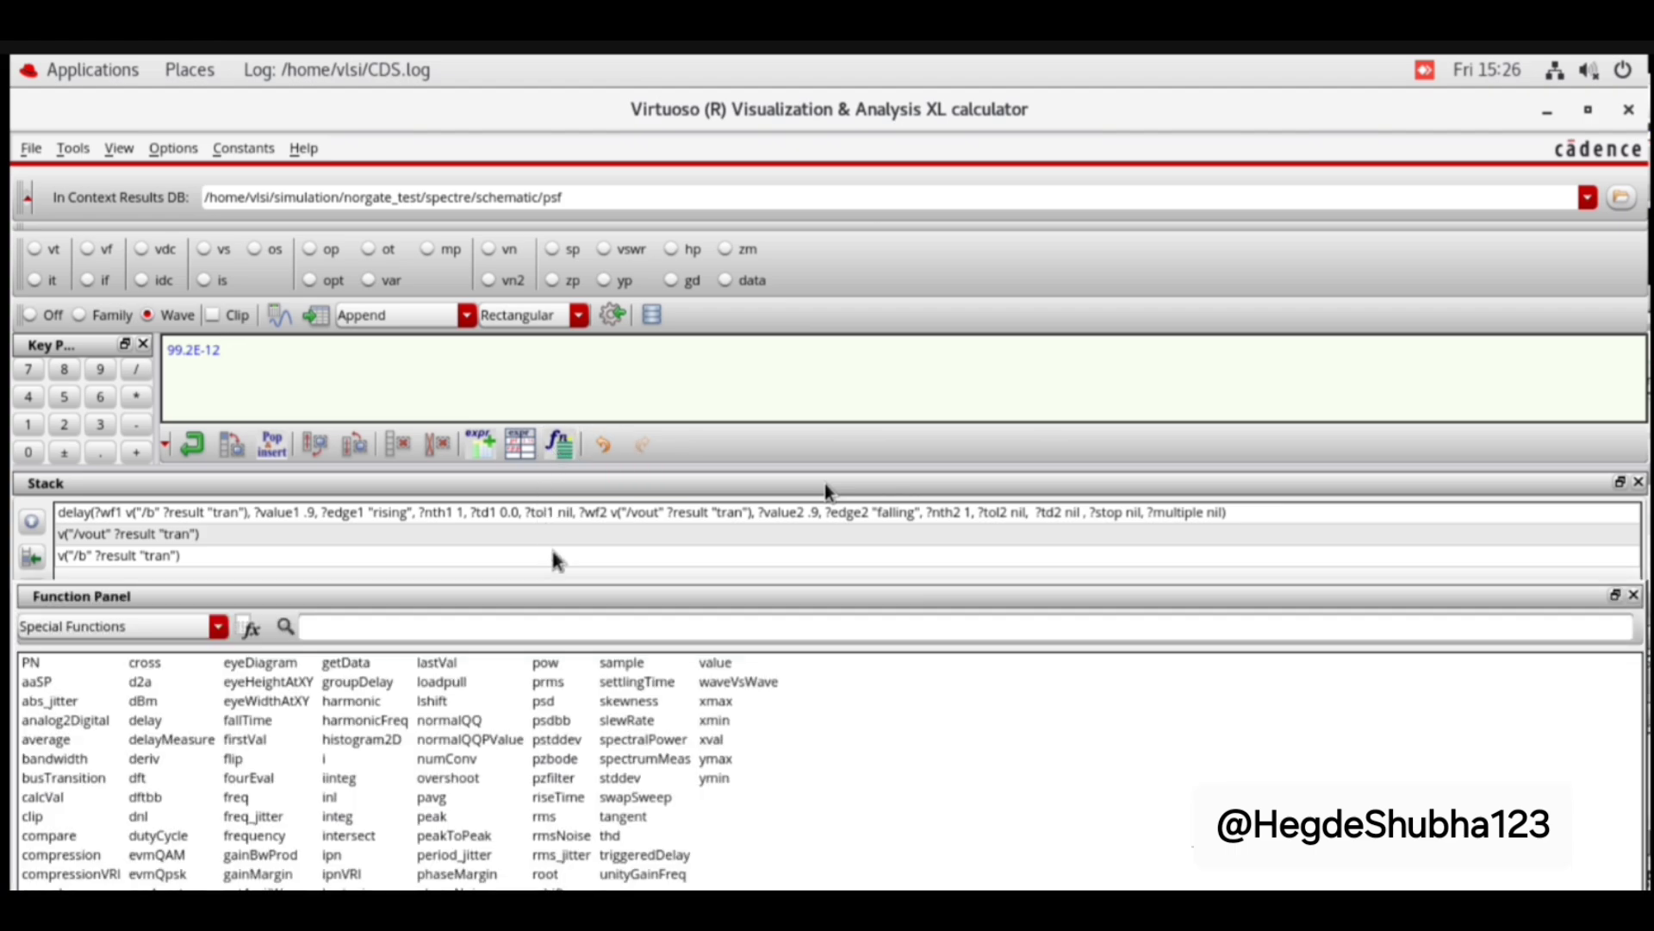
pyautogui.click(146, 720)
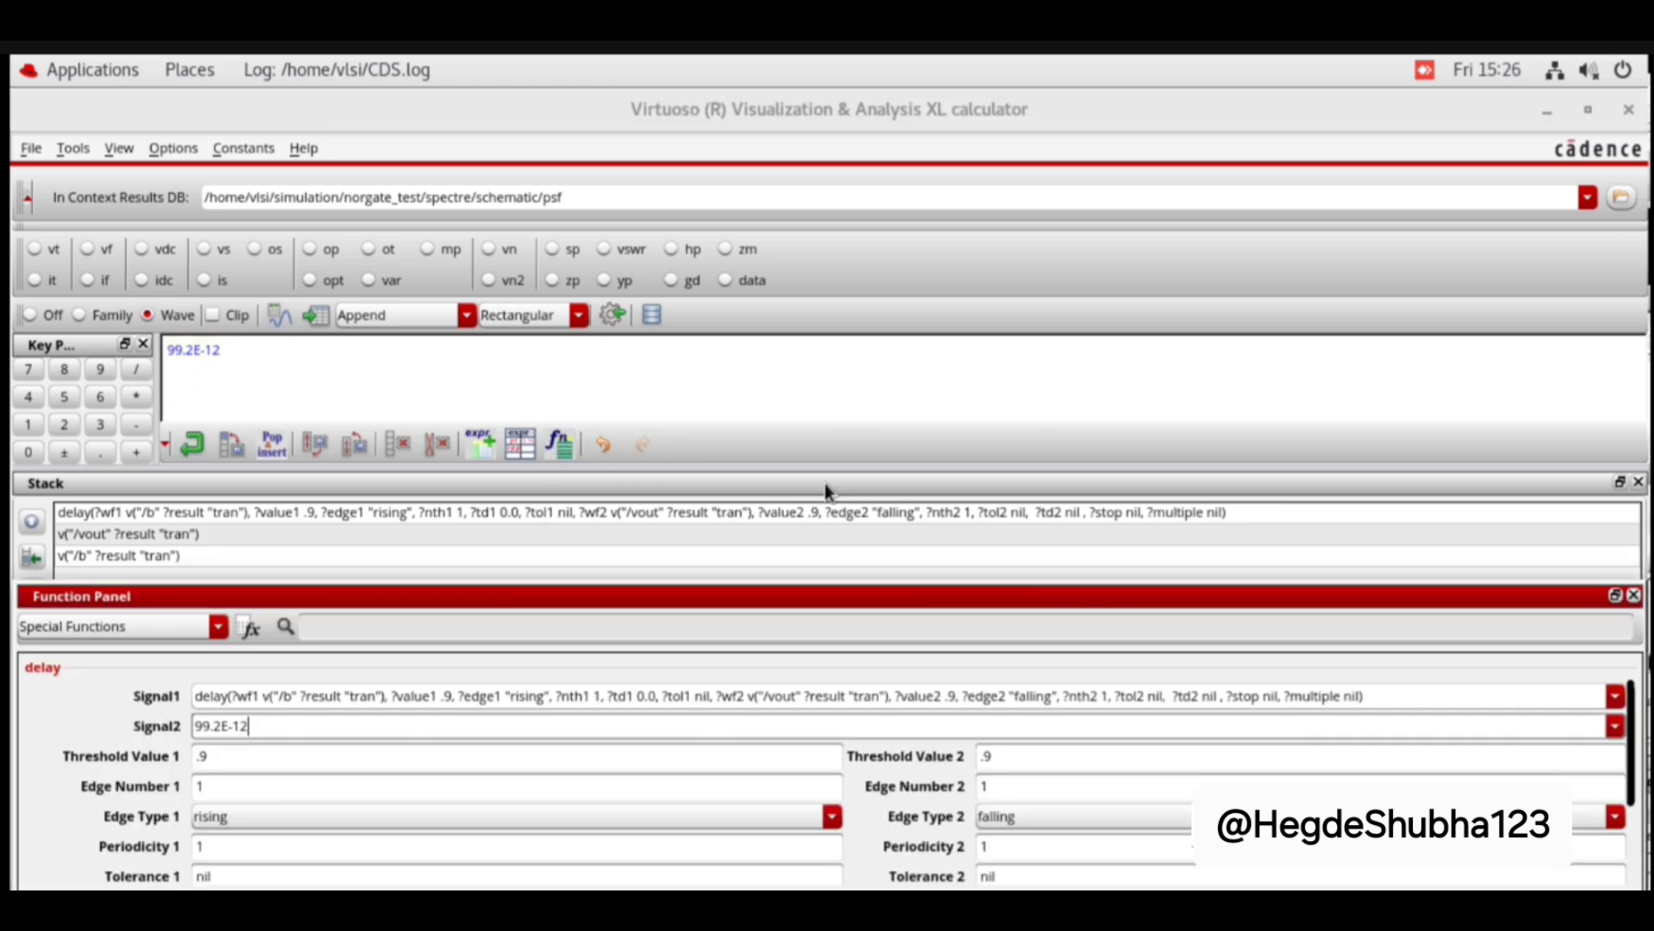
pyautogui.click(1615, 696)
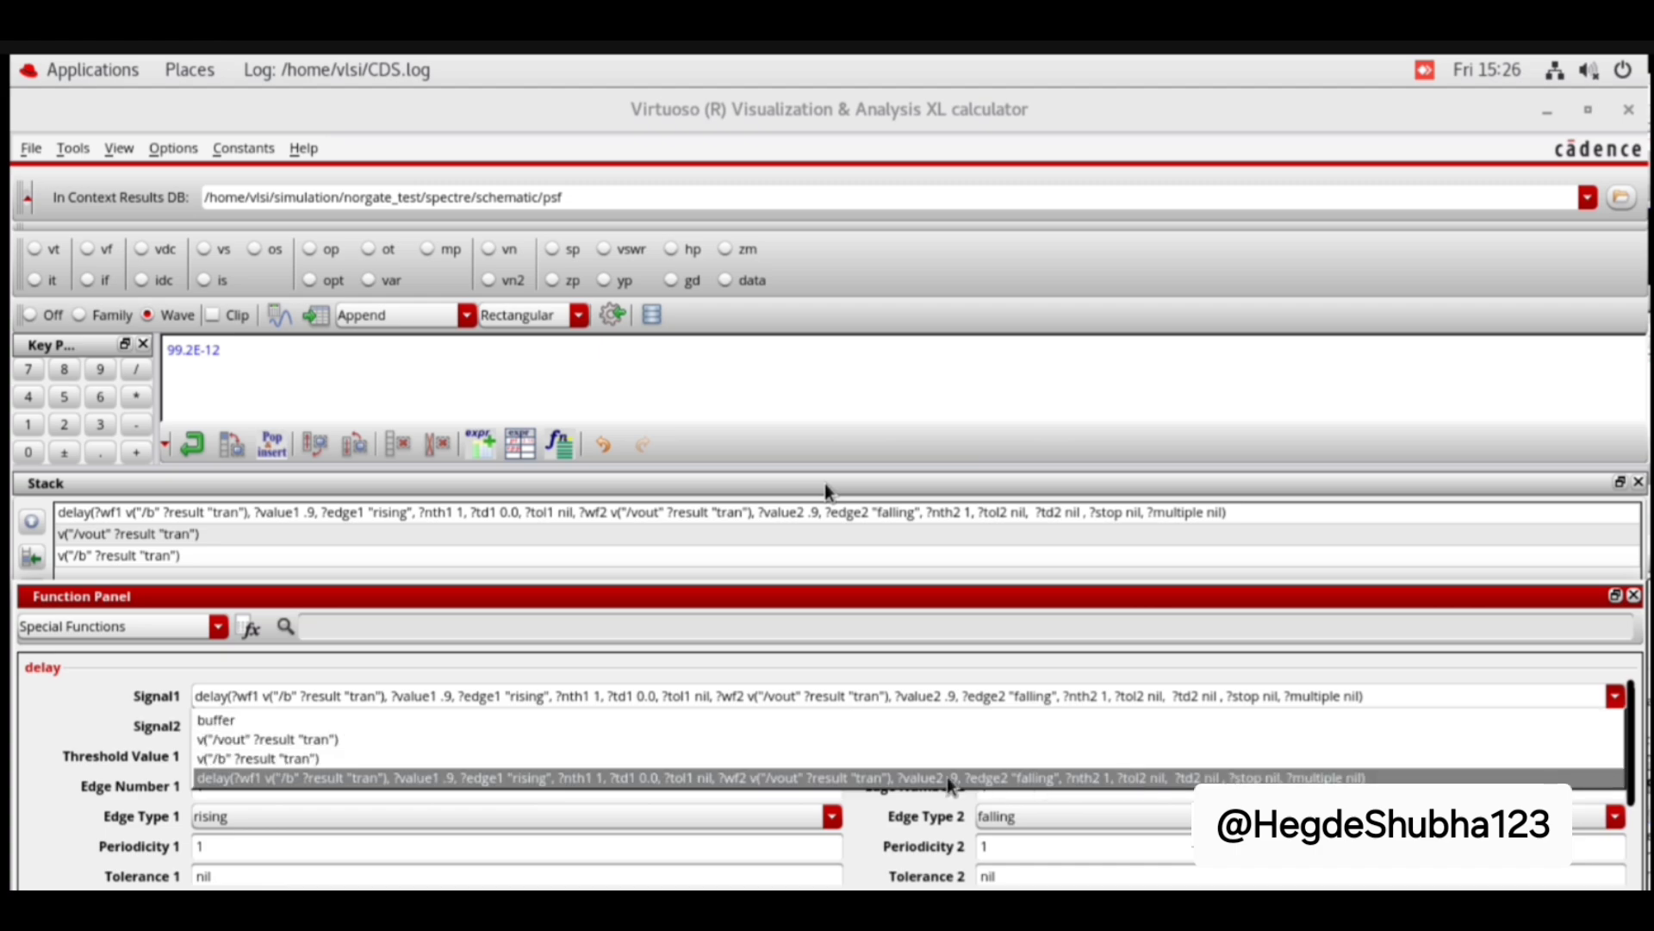
pyautogui.click(715, 757)
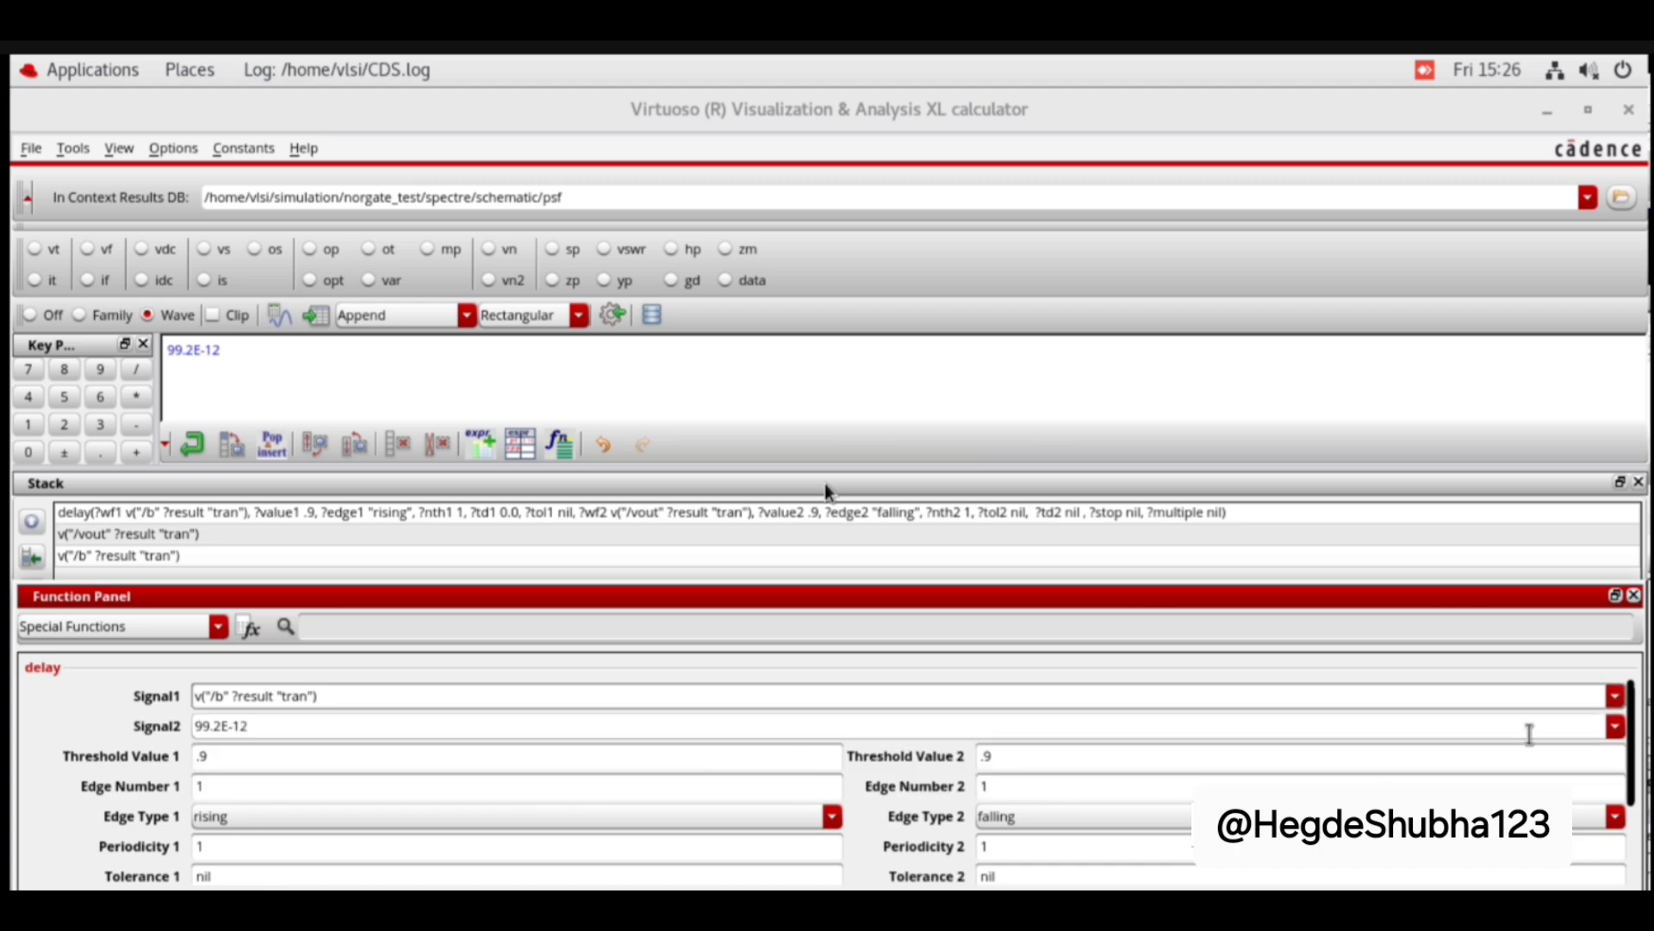
pyautogui.click(1616, 726)
pyautogui.click(1495, 770)
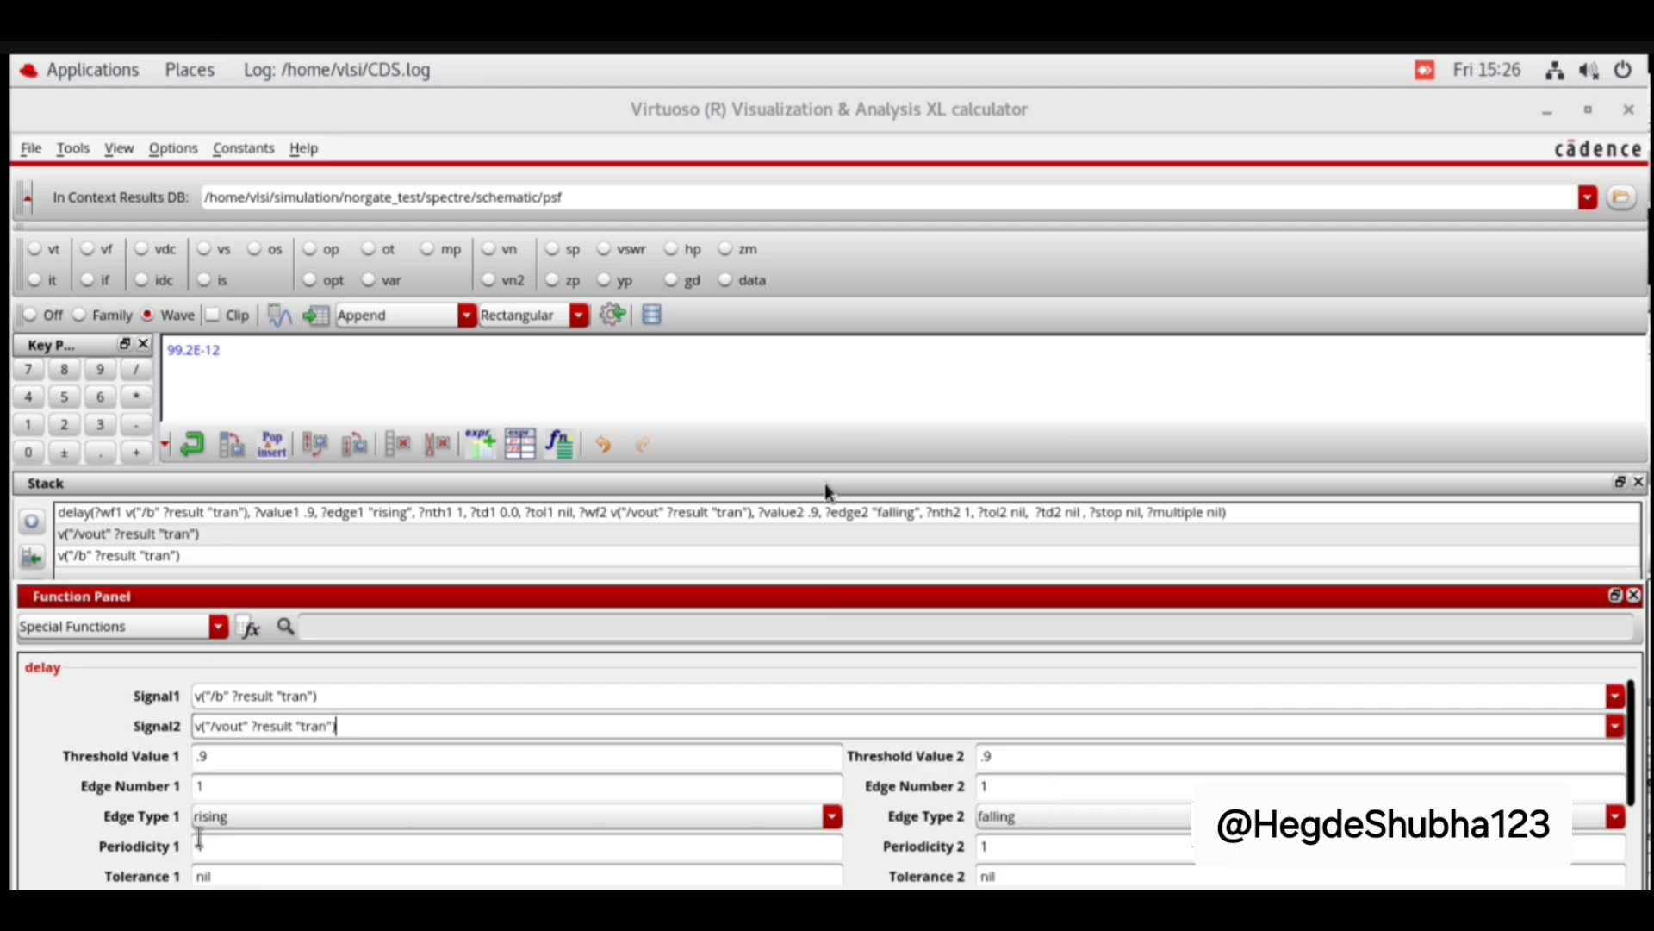
# Step: Set Edge Type 1 to falling and Edge Type 2 to rising, and evaluate the resulting delay expression
pyautogui.click(273, 817)
pyautogui.click(305, 853)
pyautogui.click(1133, 828)
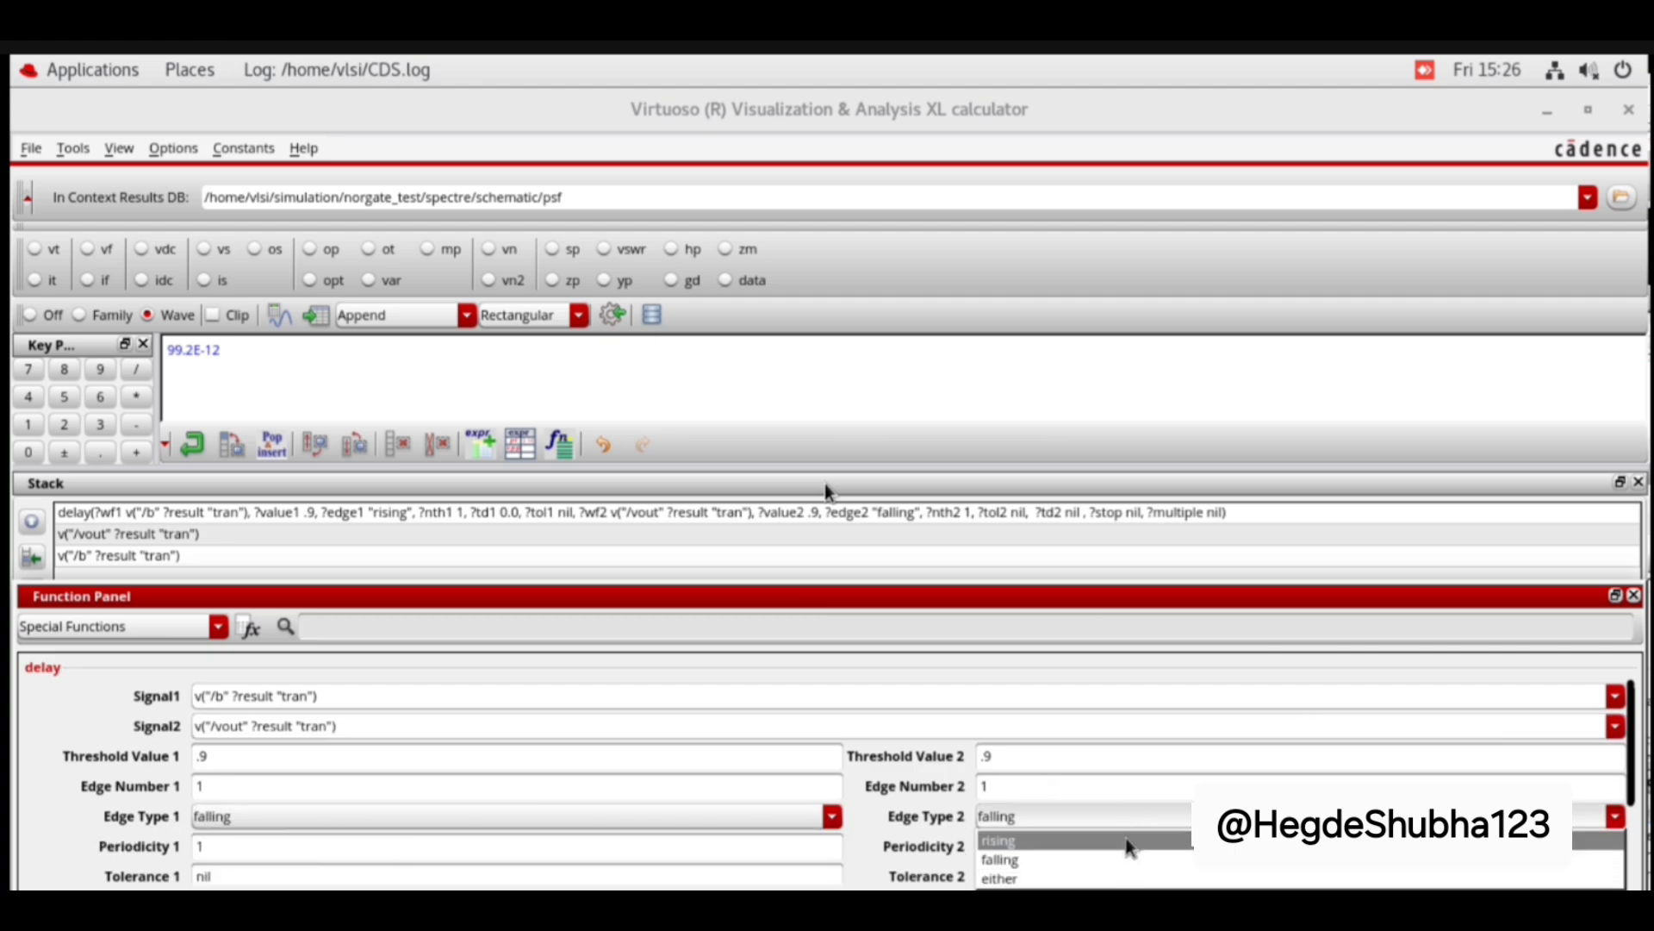
pyautogui.click(1128, 852)
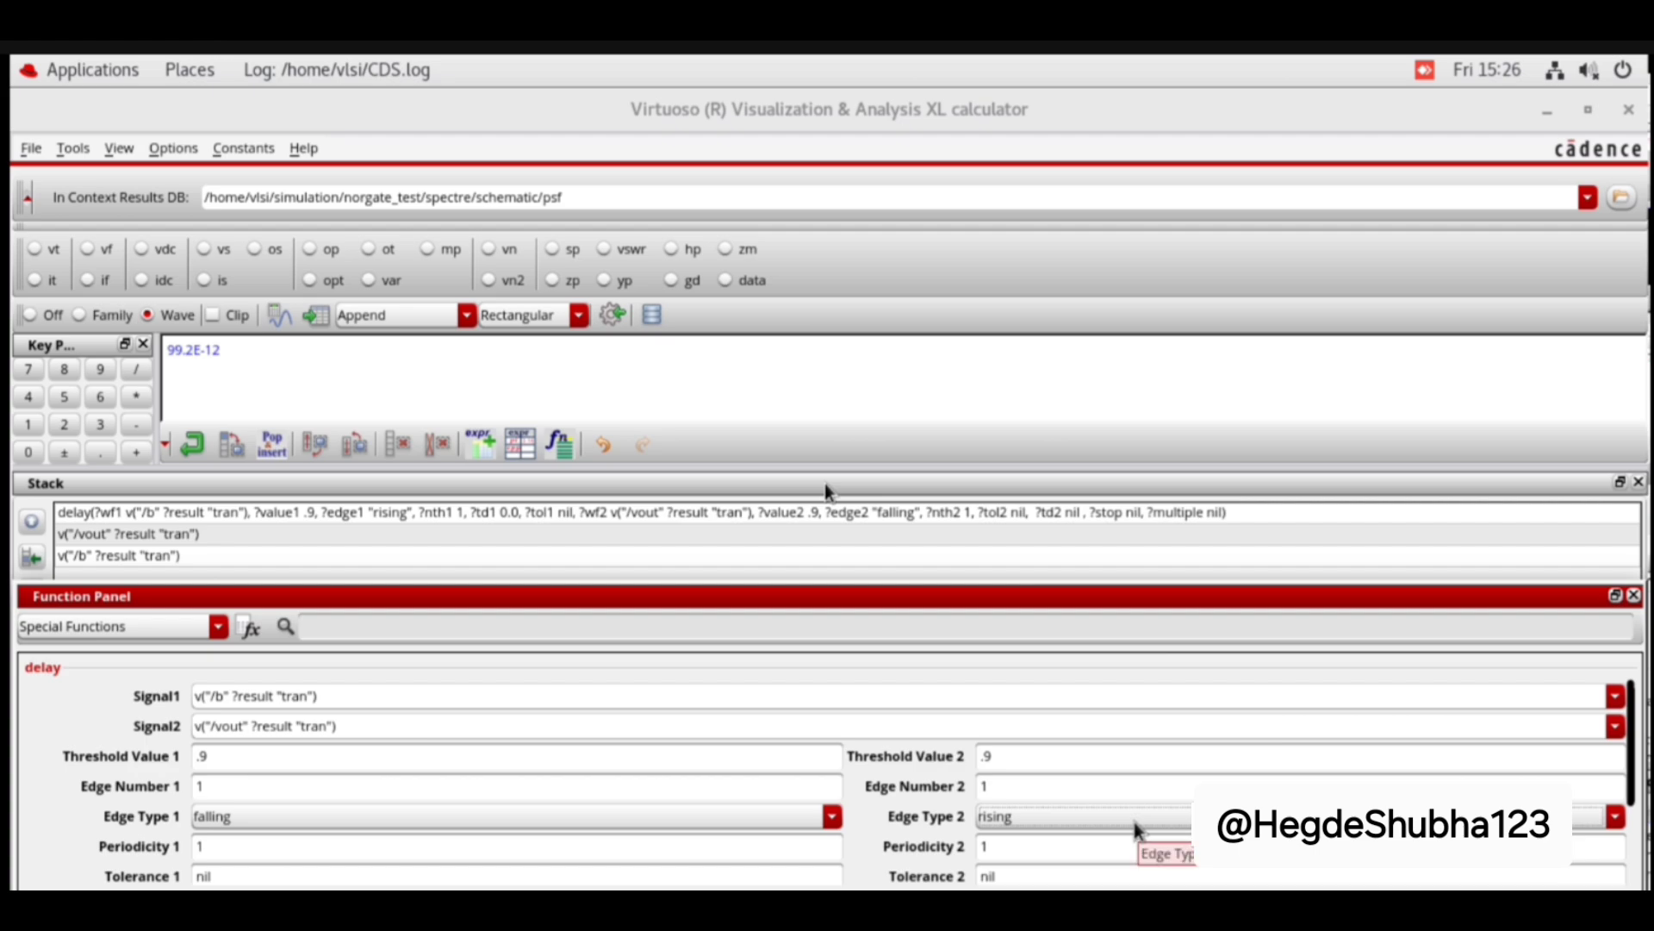
pyautogui.press('Return')
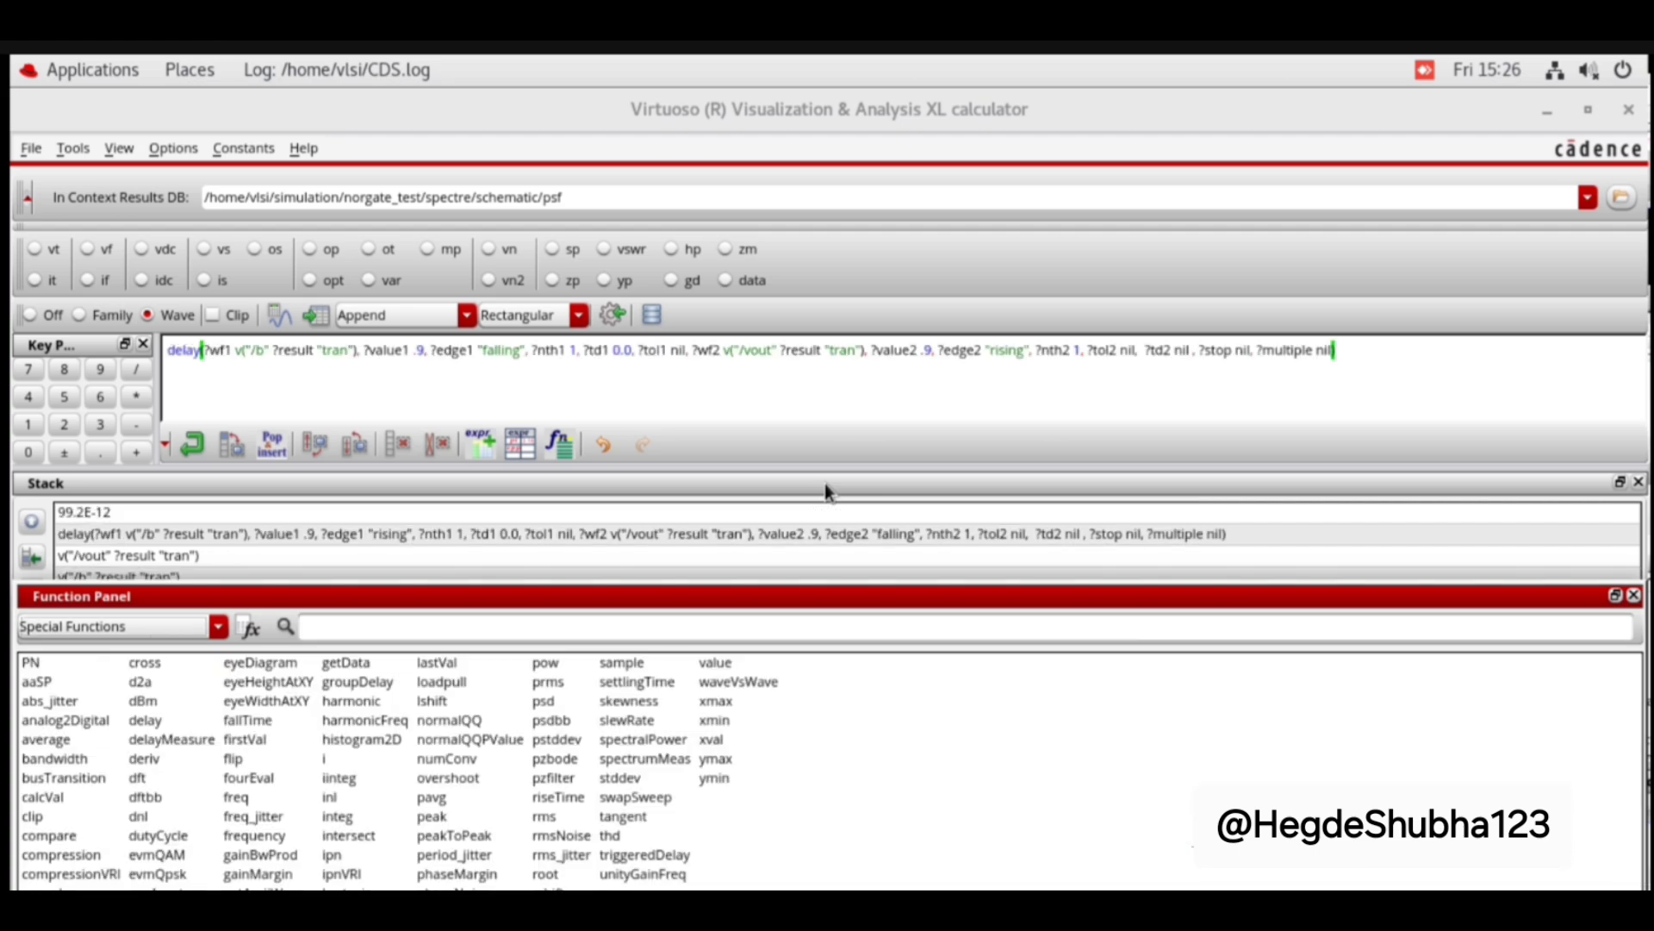
pyautogui.click(276, 317)
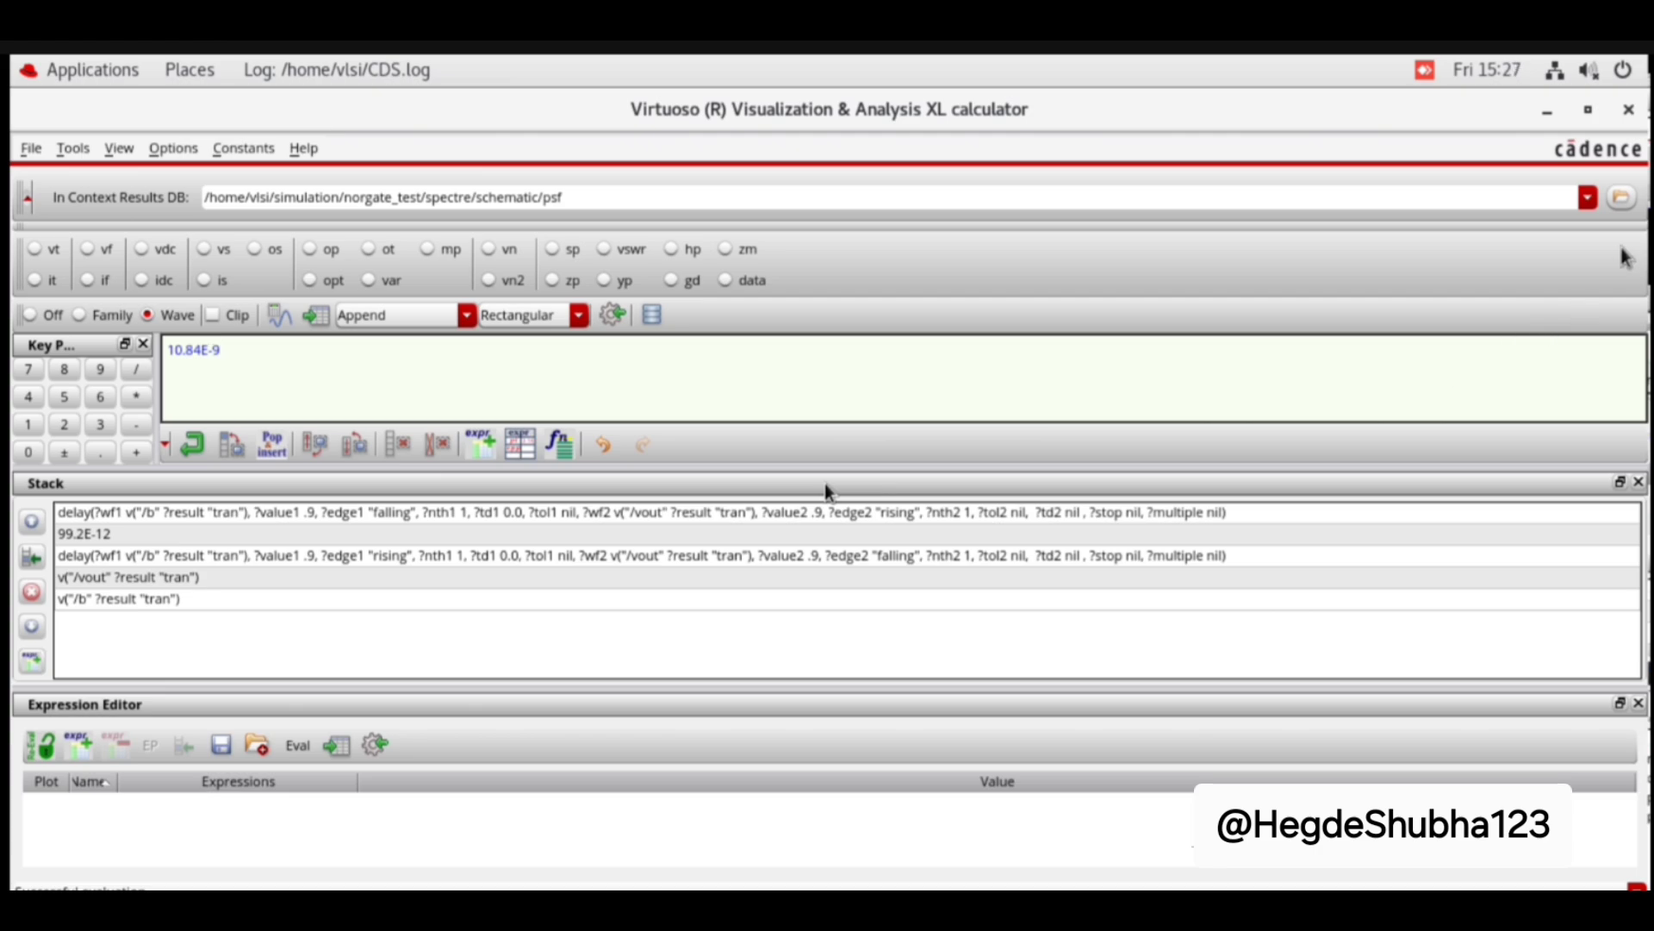
# Step: Close the calculator and the waveform window
pyautogui.click(1628, 112)
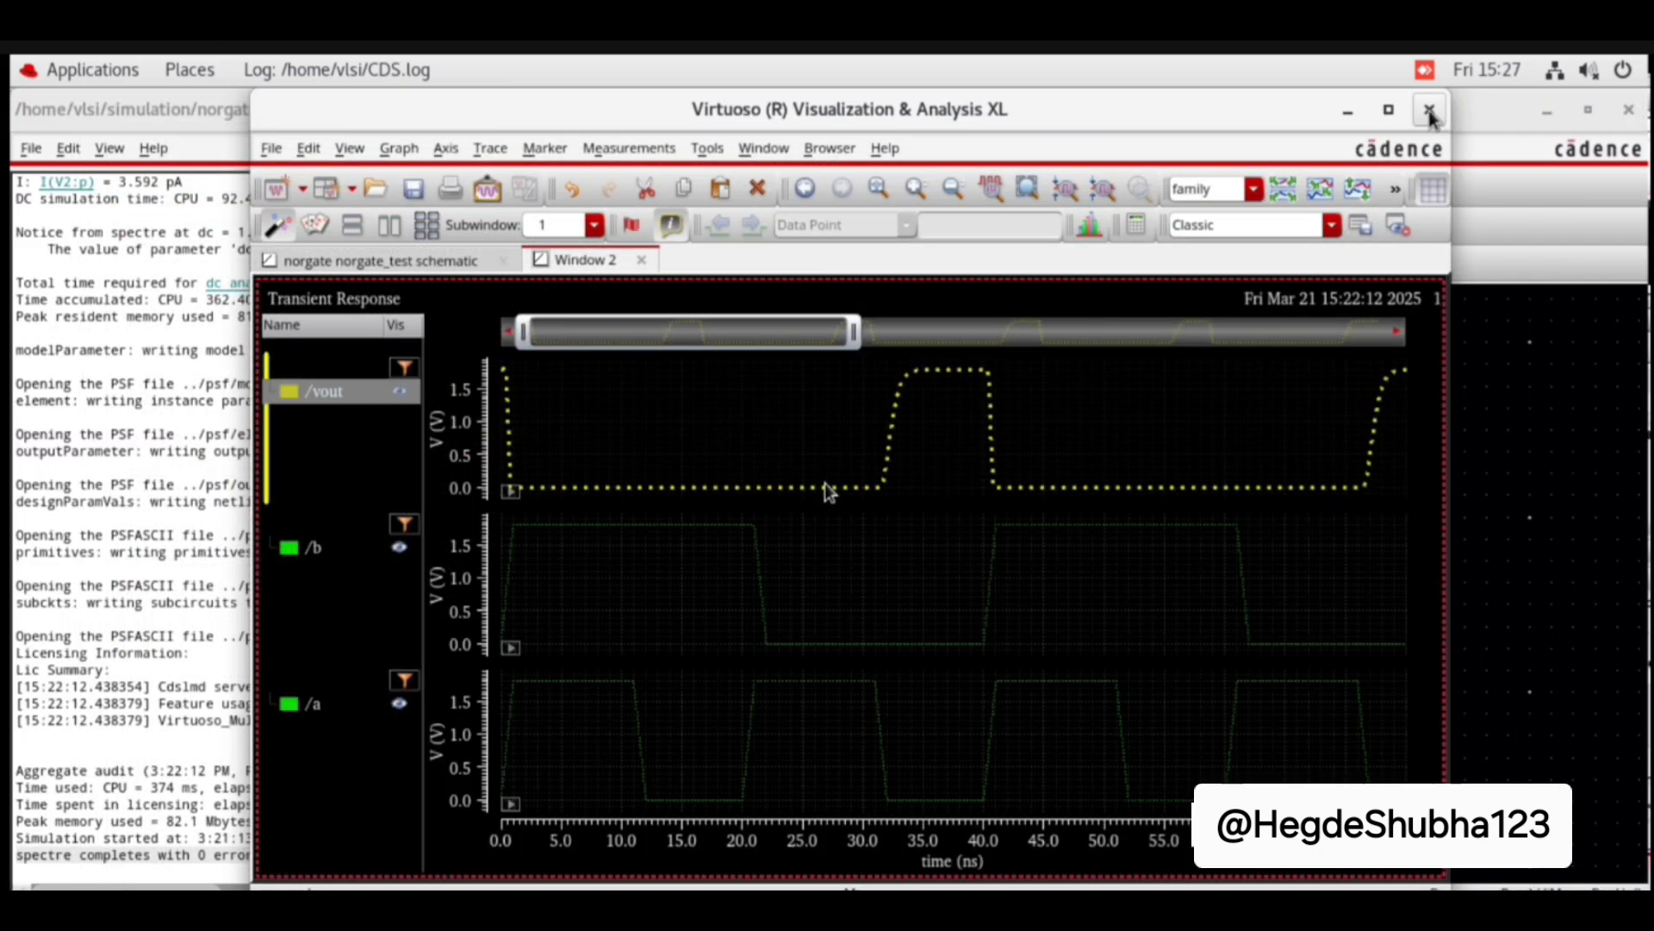
pyautogui.click(1429, 111)
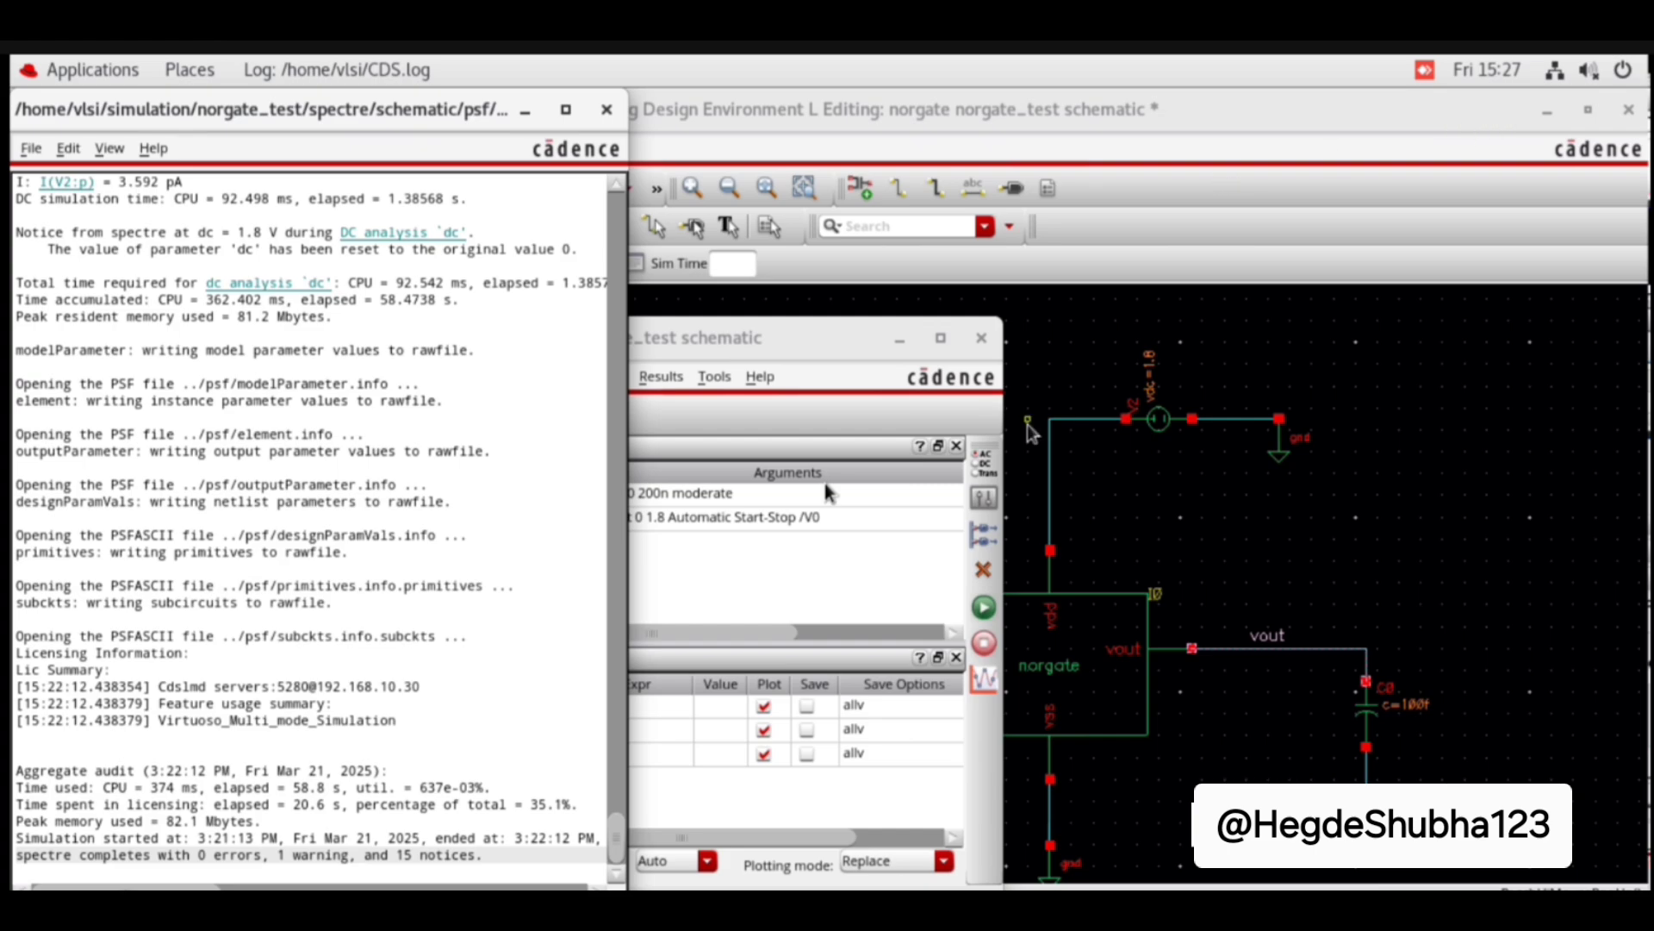